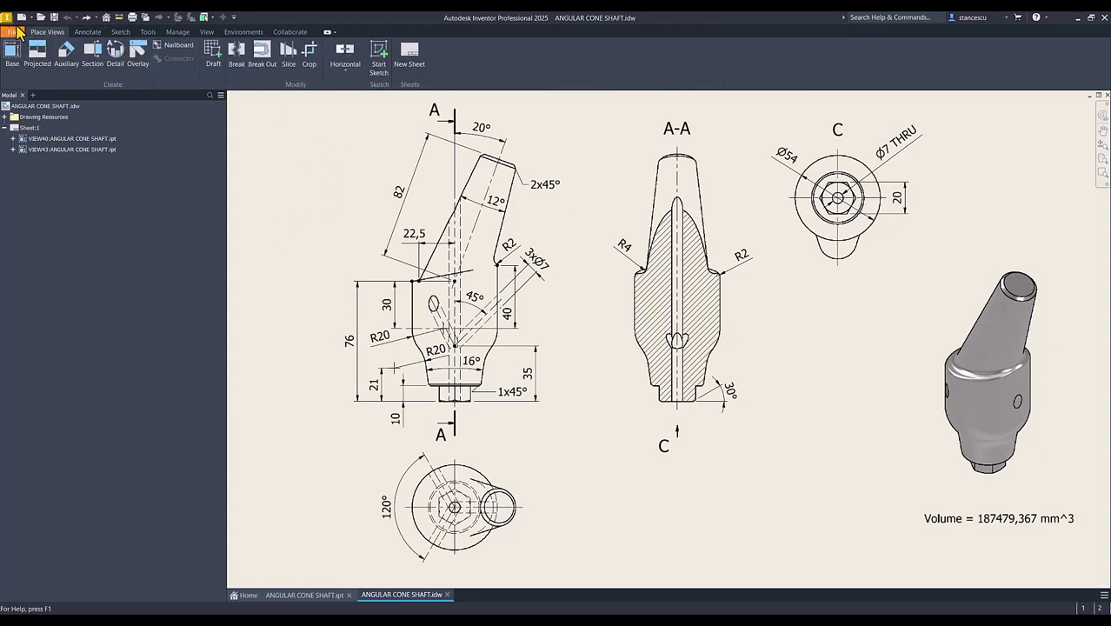
- Create a new part and start a 2D sketch on the XY plane
click(22, 17)
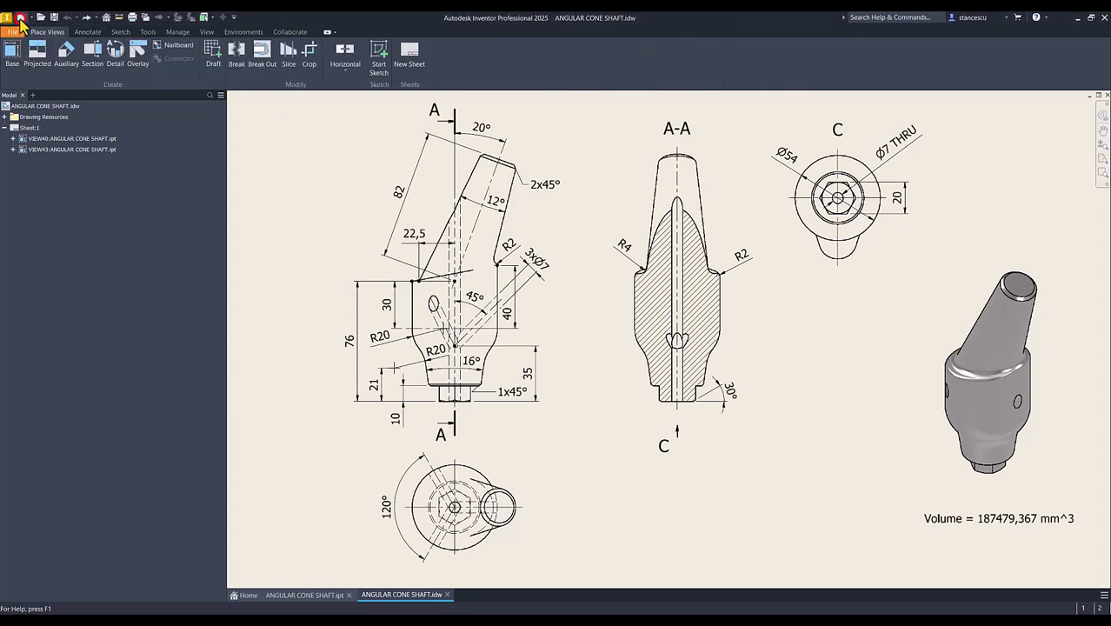
double_click(459, 204)
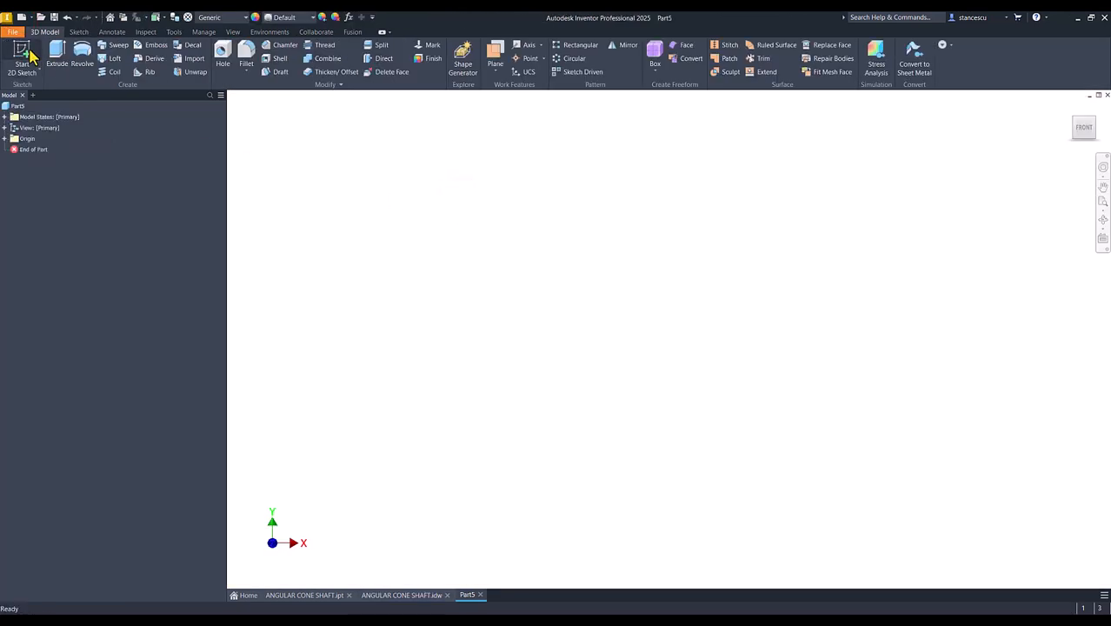
click(24, 56)
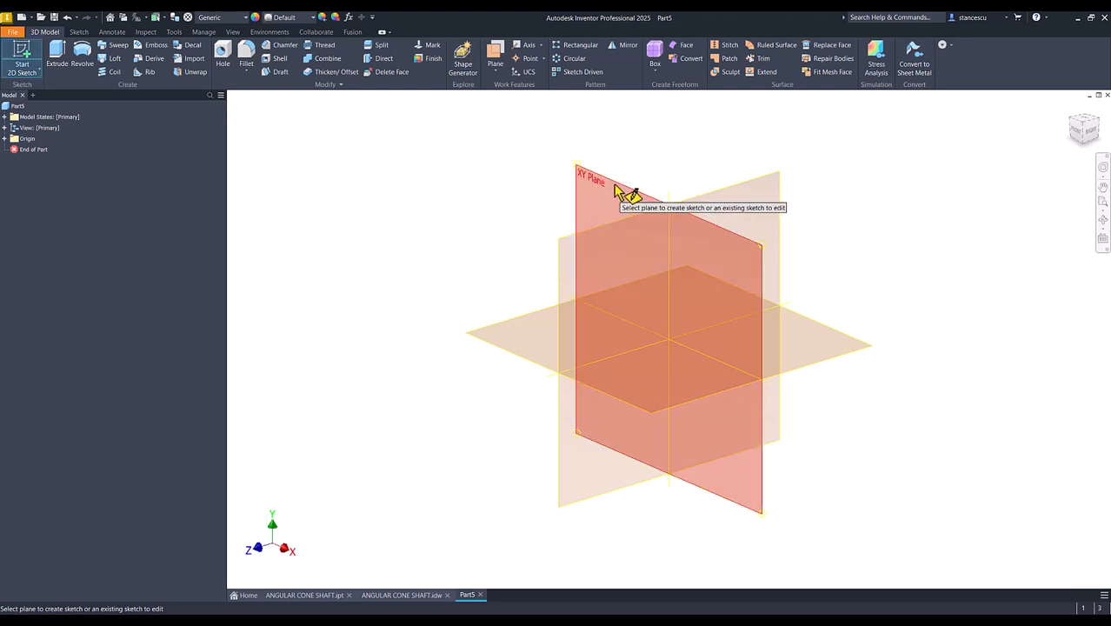
click(615, 189)
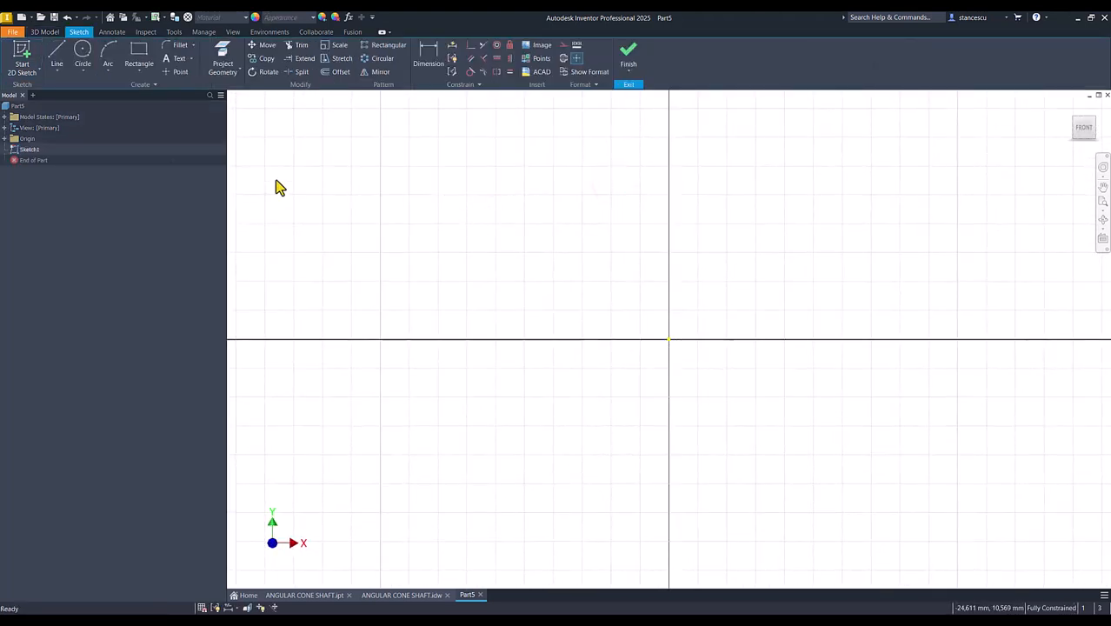
- Draw a vertical line 86 mm long upward from the origin
click(54, 56)
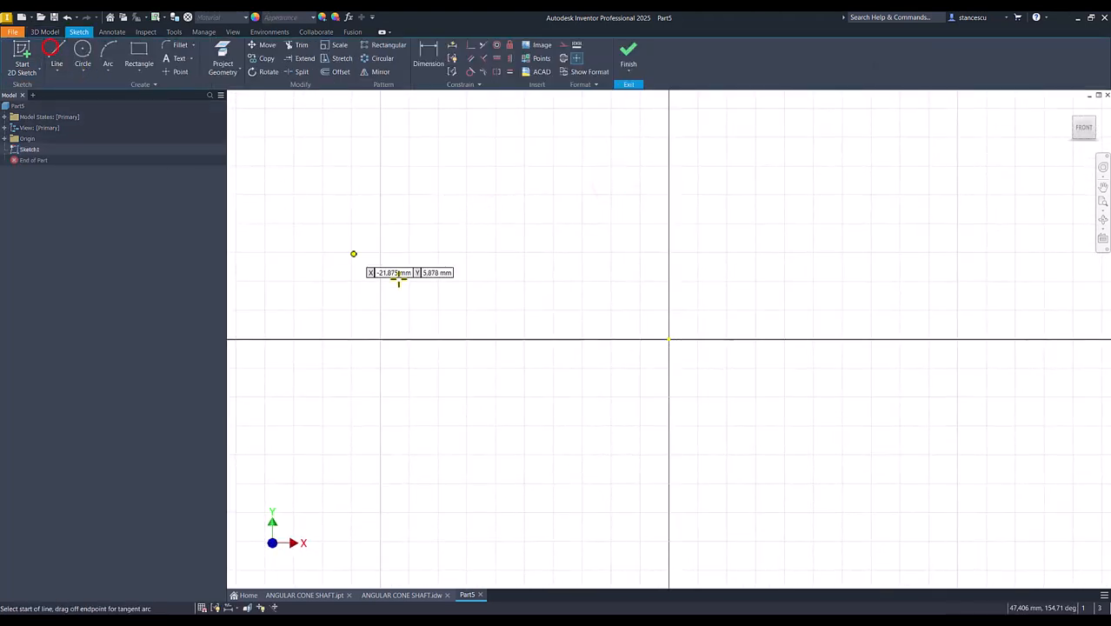
click(669, 339)
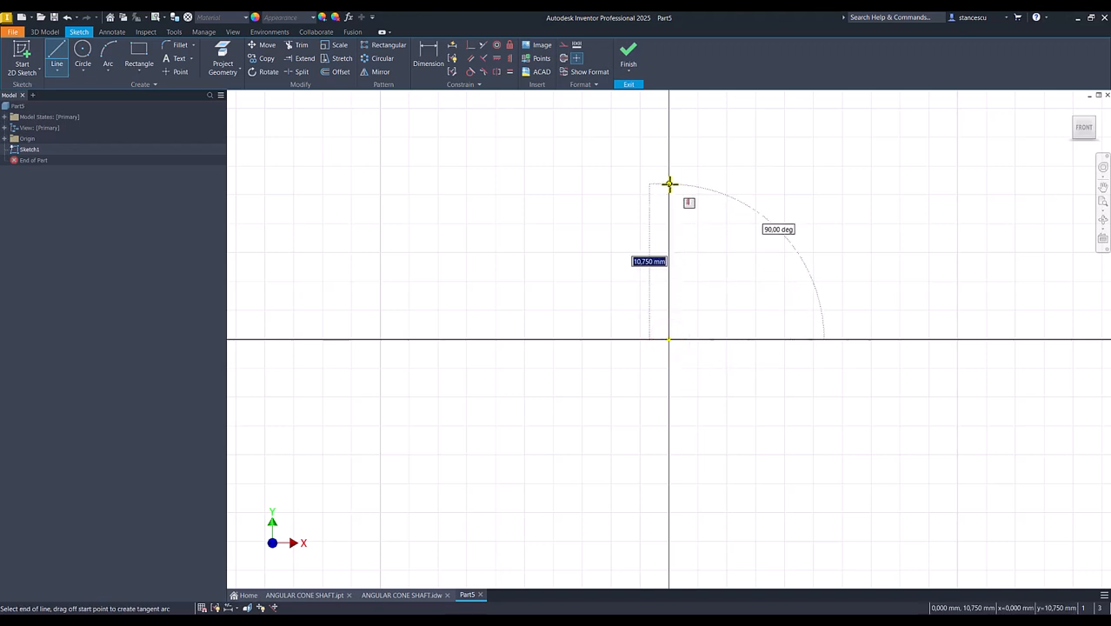
text(76-30+40)
key(Return)
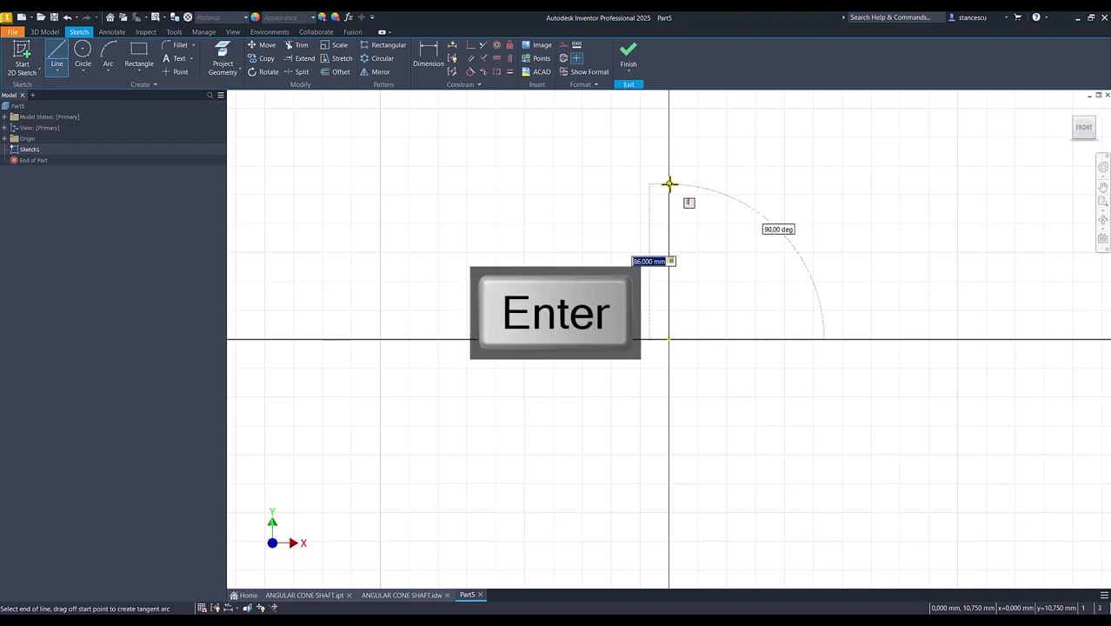
key(Num_Lock)
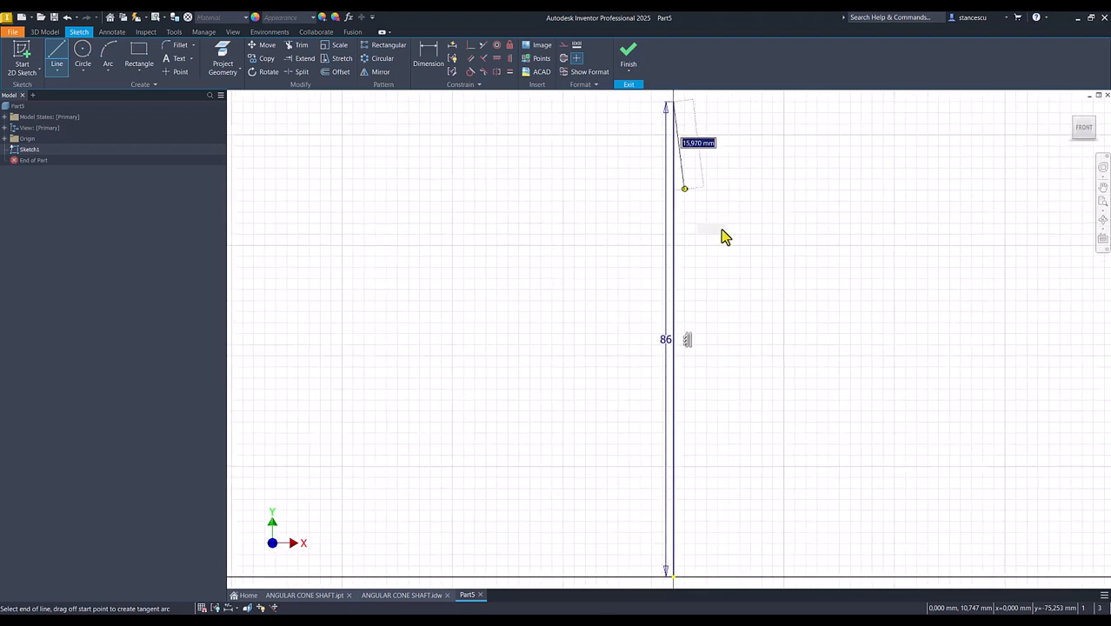
key(Escape)
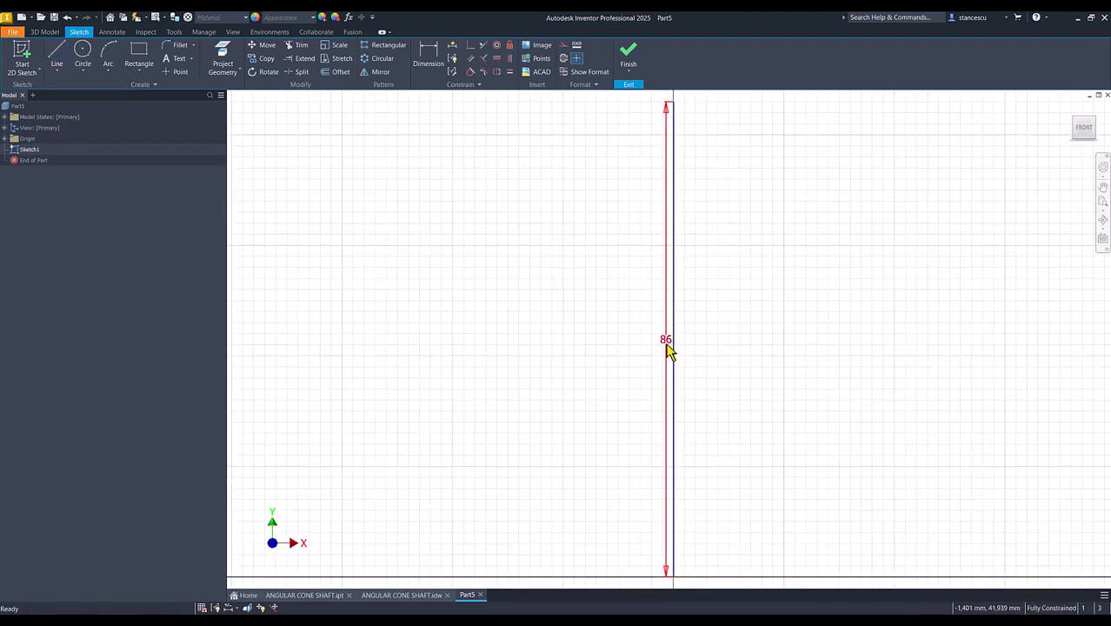
- Move the 86 mm dimension to the right of the vertical line and convert the line to a centerline
click(617, 336)
drag(666, 339, 762, 341)
click(583, 306)
drag(679, 253, 661, 279)
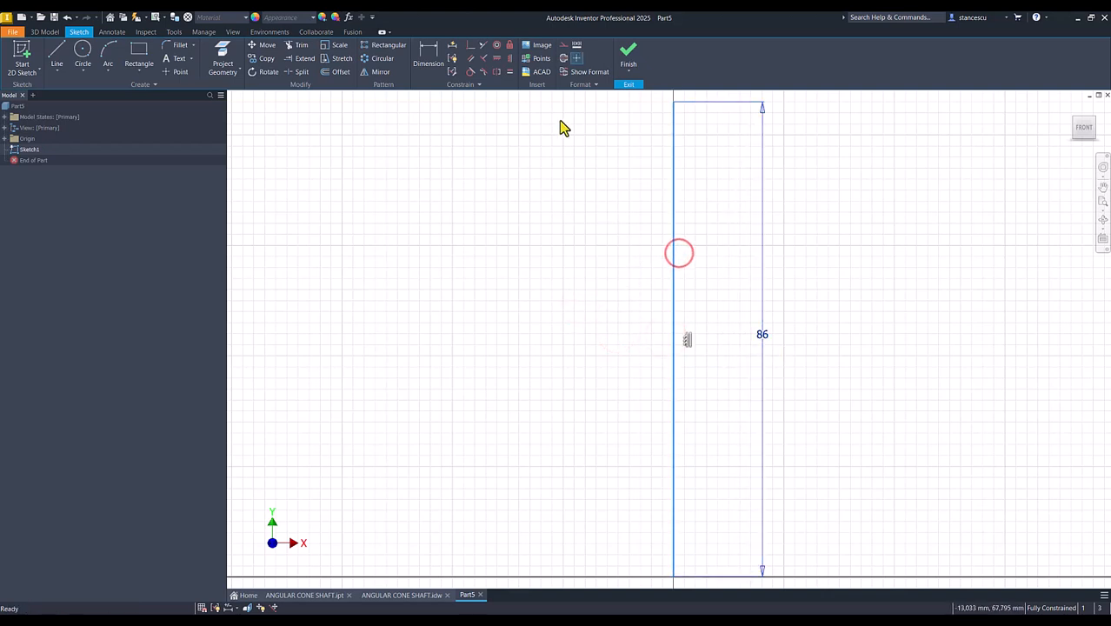
click(575, 58)
click(513, 217)
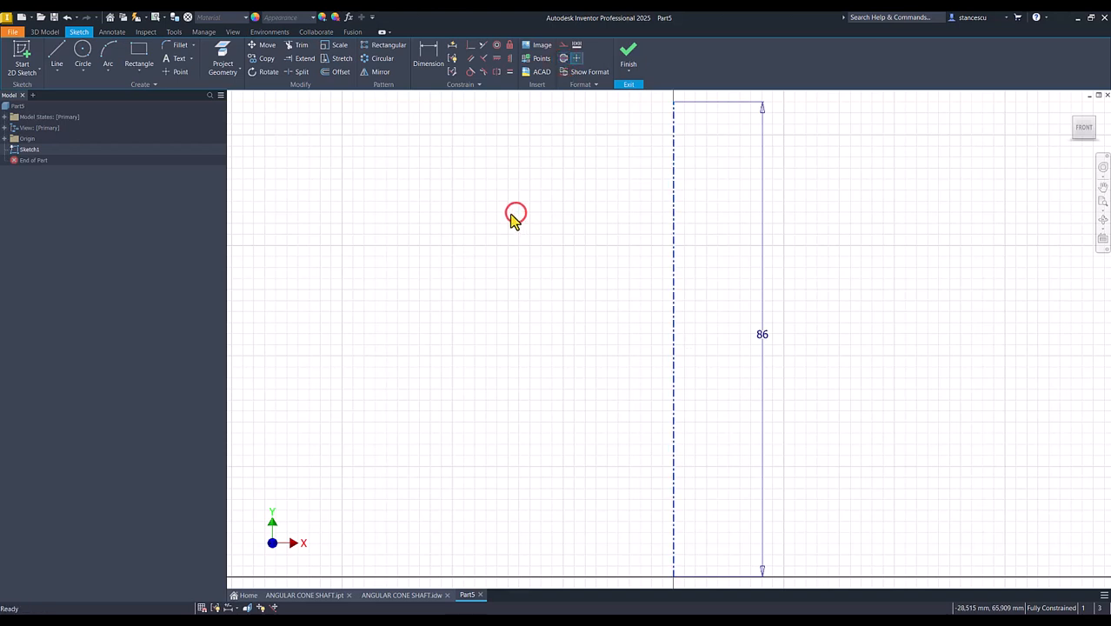
- From the centerline's upper end, sketch a line about 25 mm to the left, one about 39 mm down, and an inward tangent arc of about 16 mm radius
scroll(511, 222, down, 2)
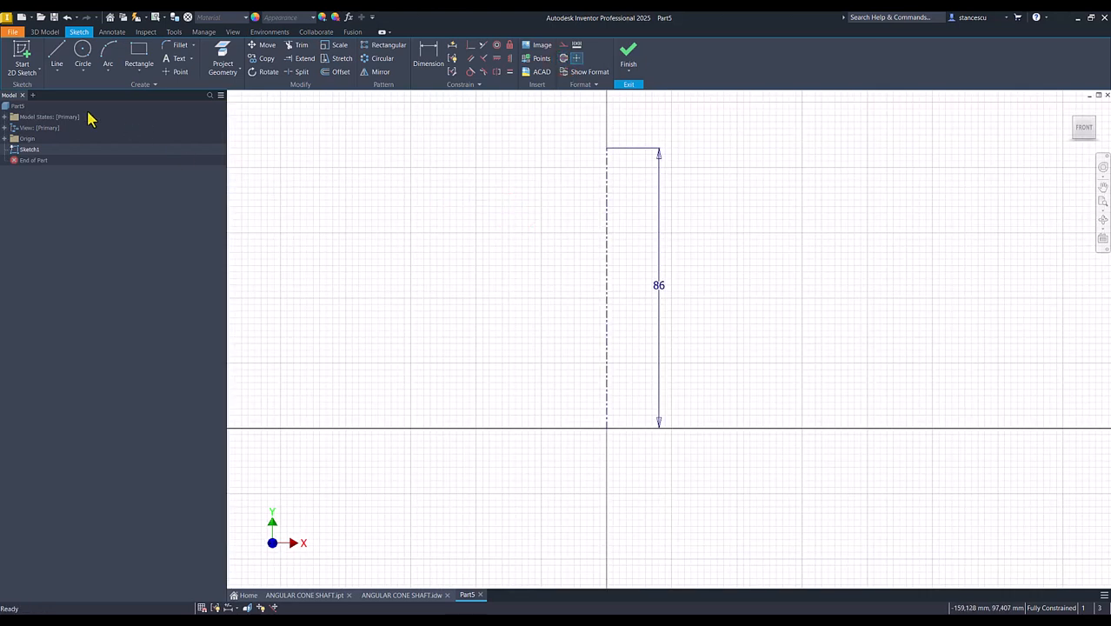
click(58, 57)
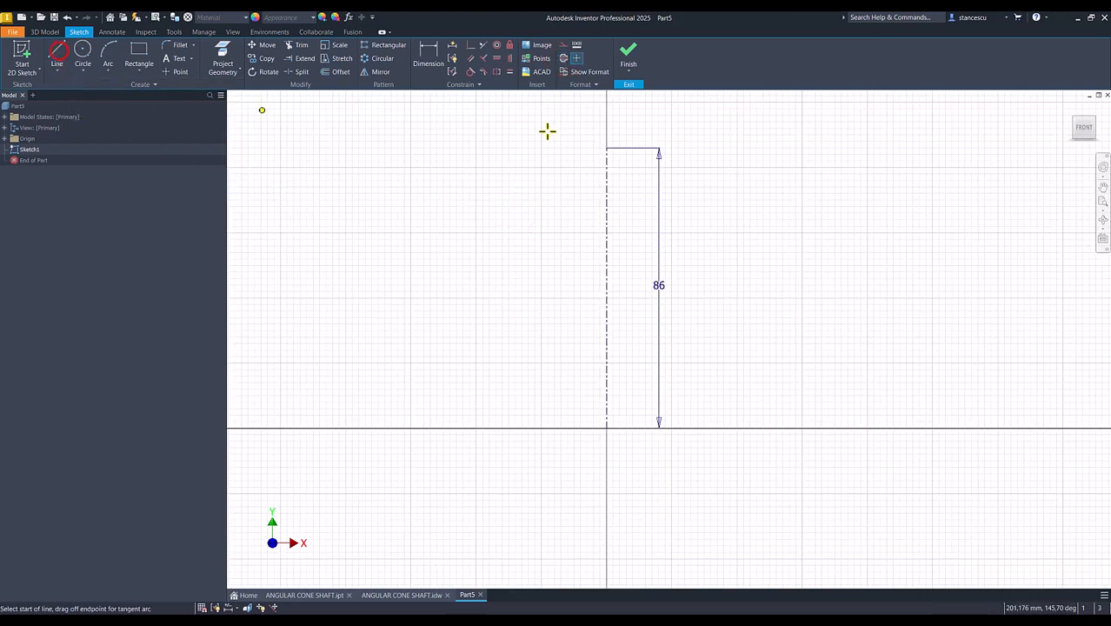
click(606, 148)
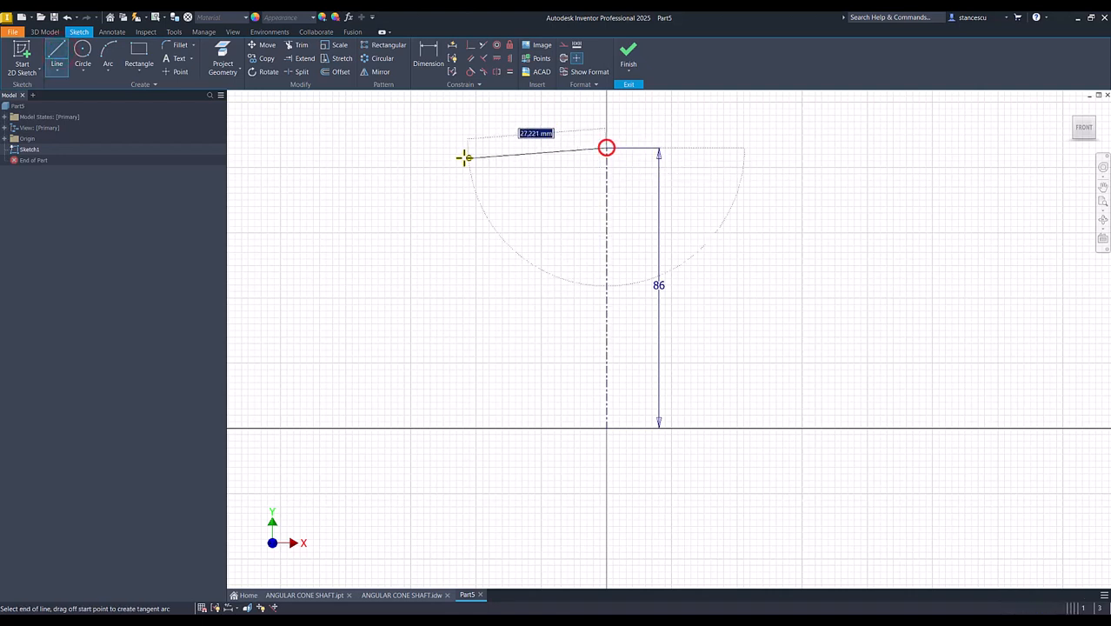
click(524, 148)
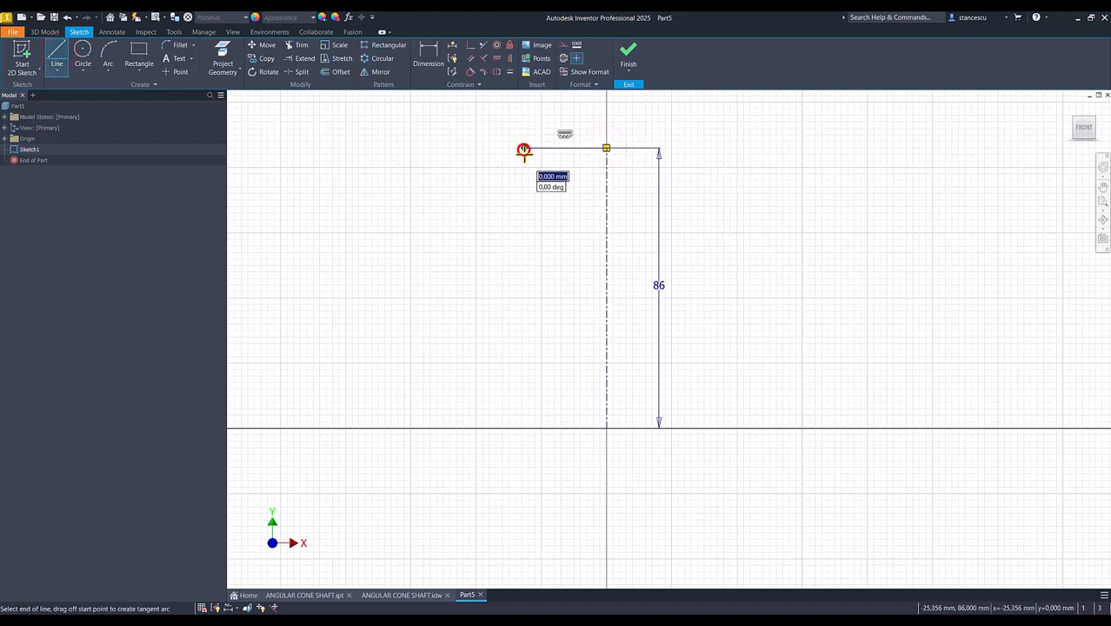
click(523, 275)
drag(523, 274, 539, 310)
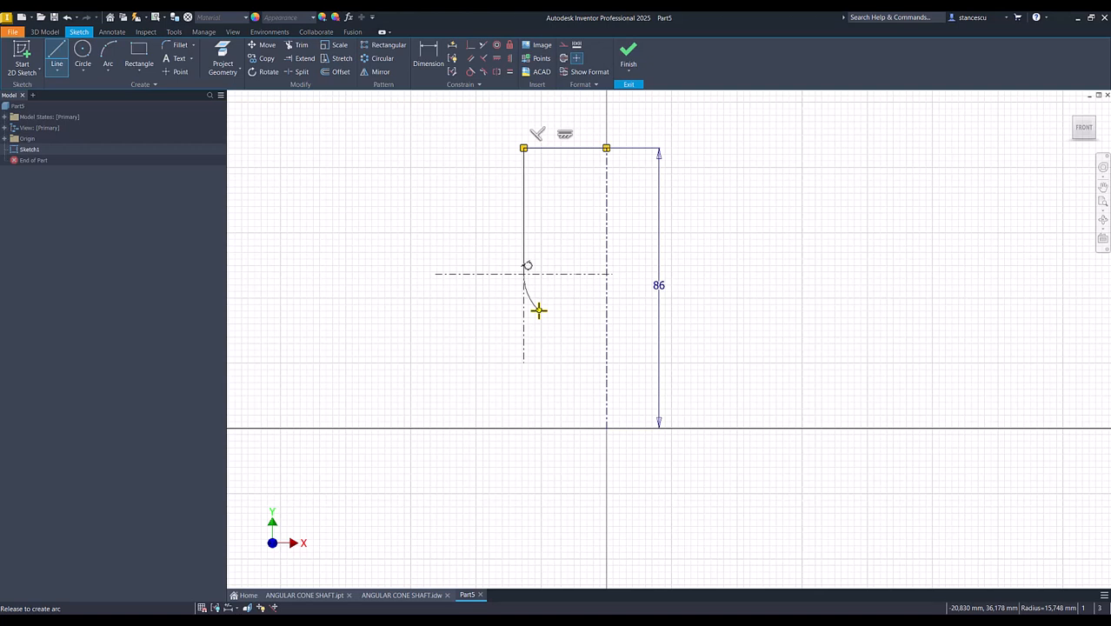
drag(539, 310, 538, 310)
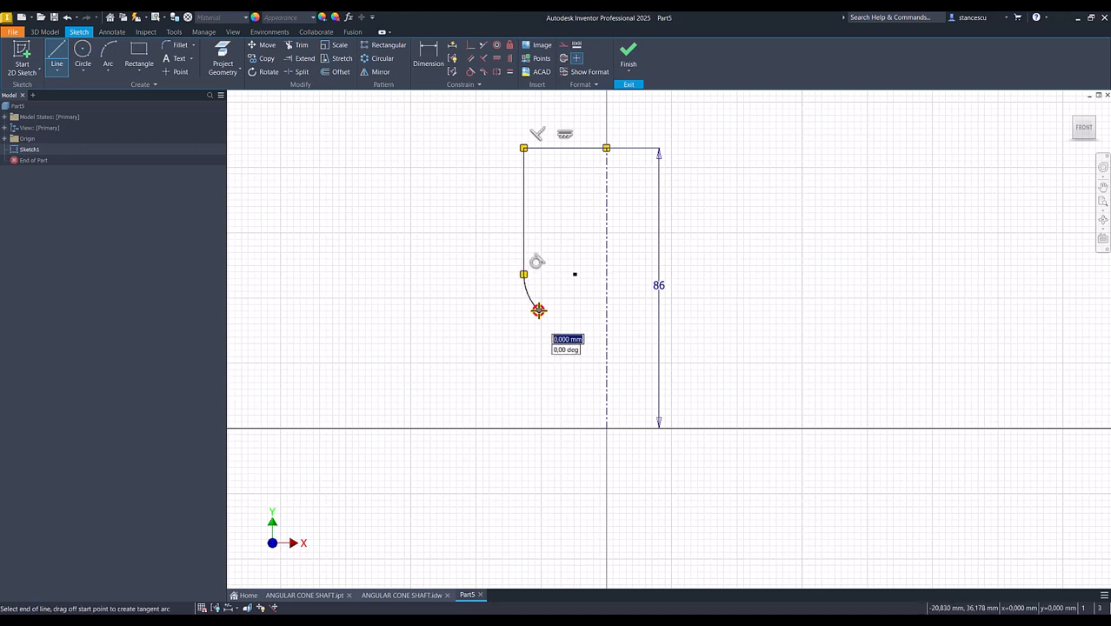
- Continue the profile with a reversed tangent arc, a tangent sloped line, and a small shoulder stepping down to the base, ending at the origin
drag(538, 310, 551, 332)
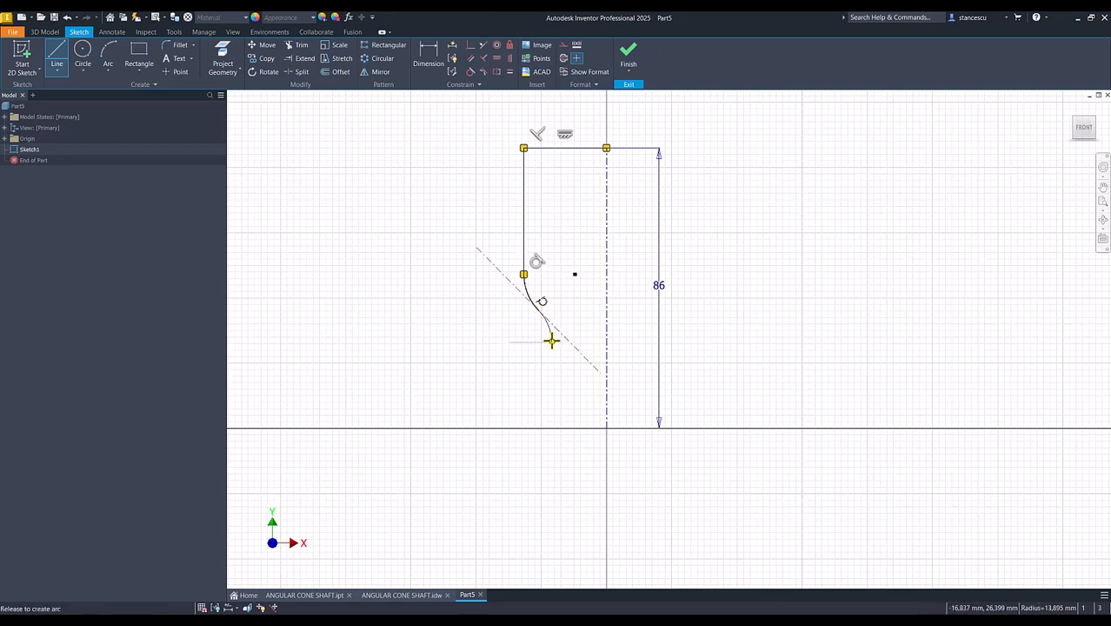
drag(553, 341, 557, 366)
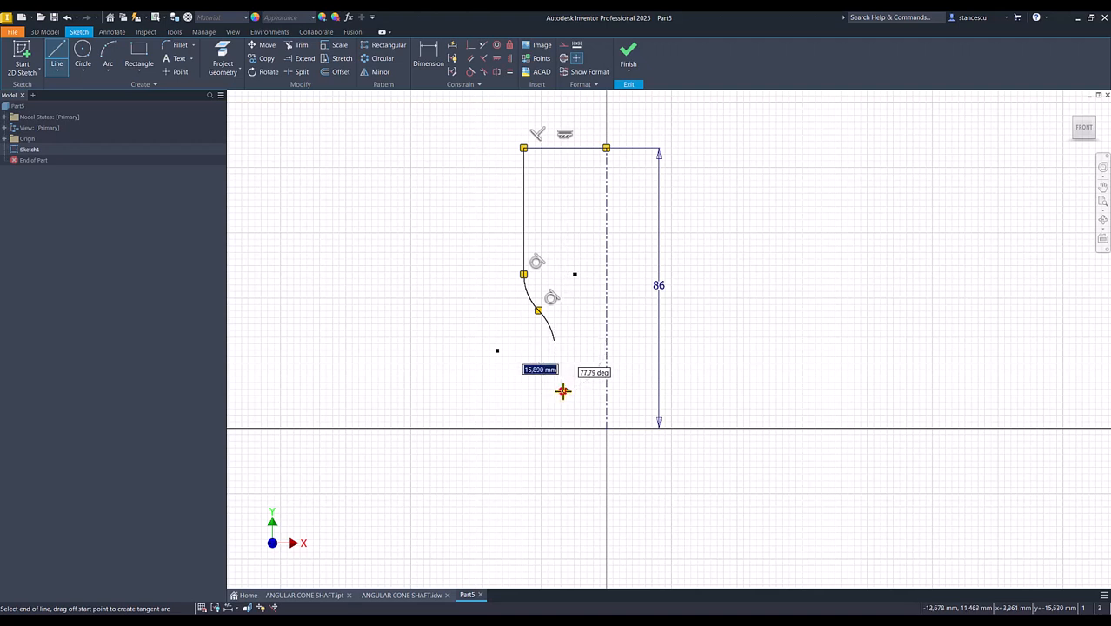
click(565, 389)
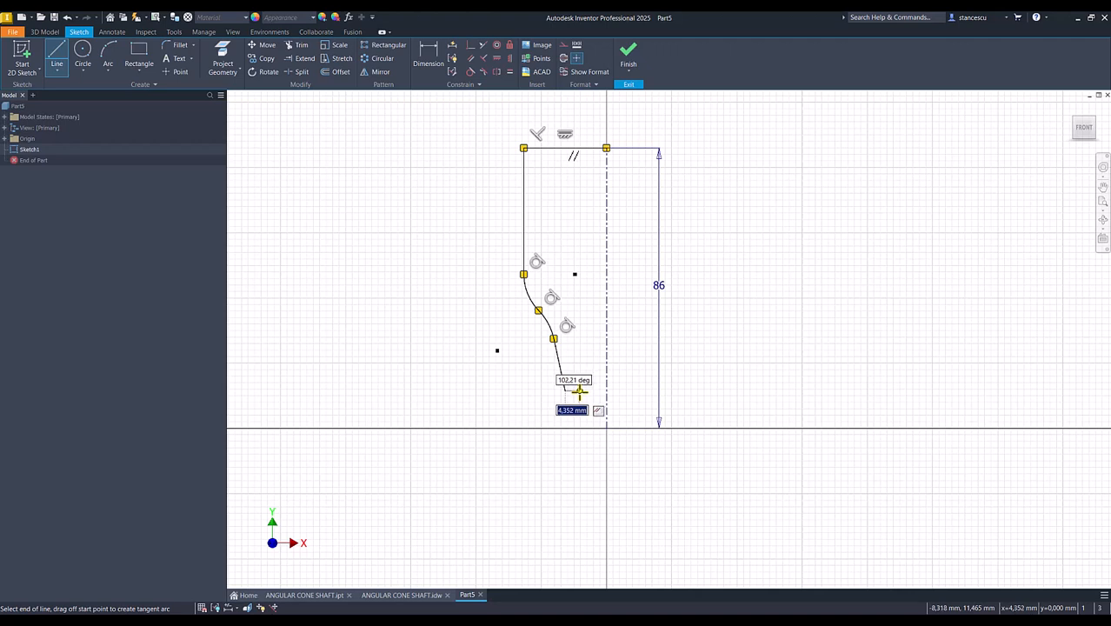
click(579, 390)
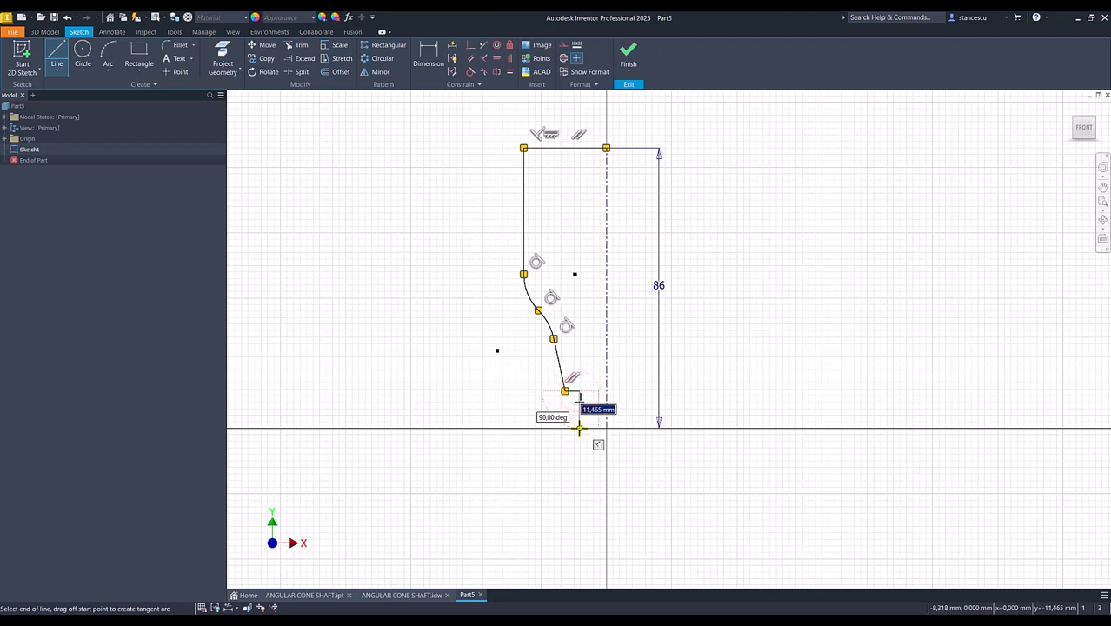
click(579, 427)
double_click(606, 427)
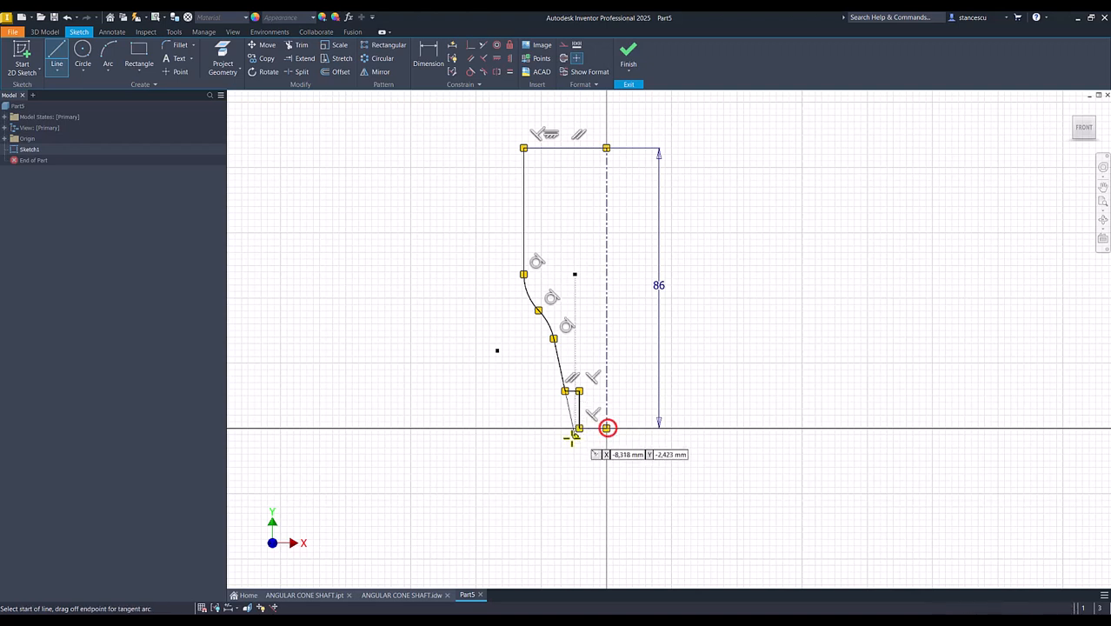
key(Escape)
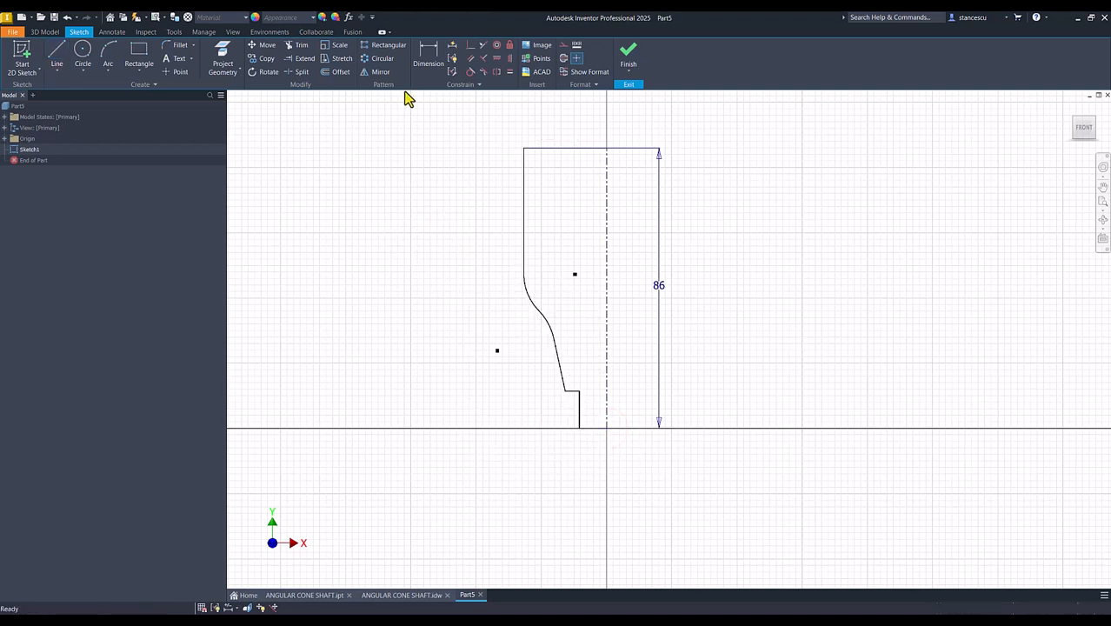
- Dimension the angle between the sloped line and the centerline as 16/2 degrees
click(430, 55)
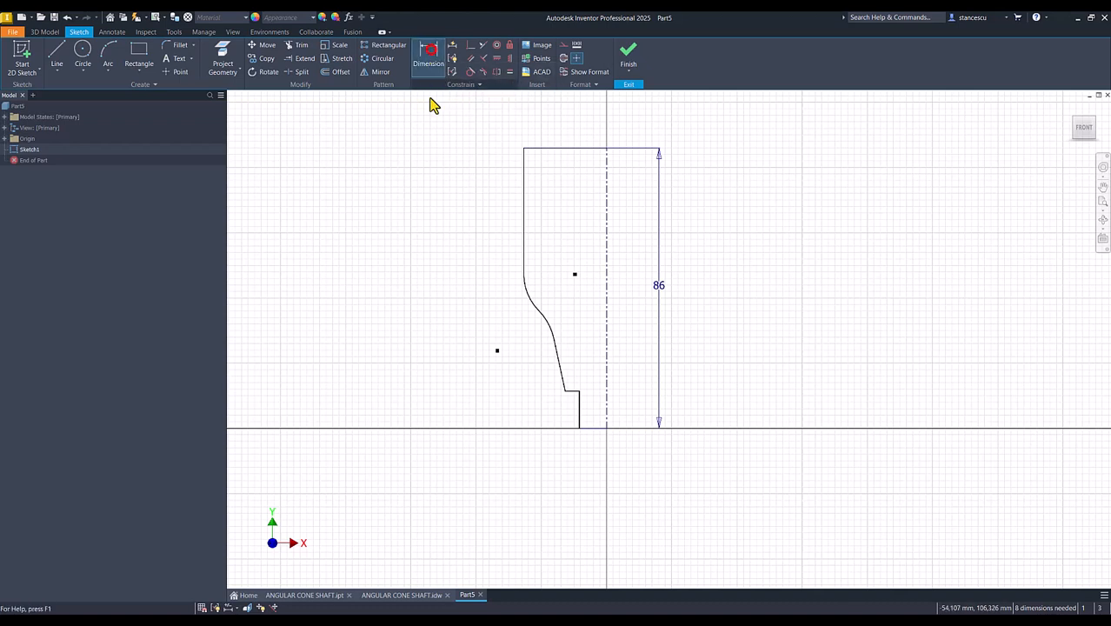
click(559, 362)
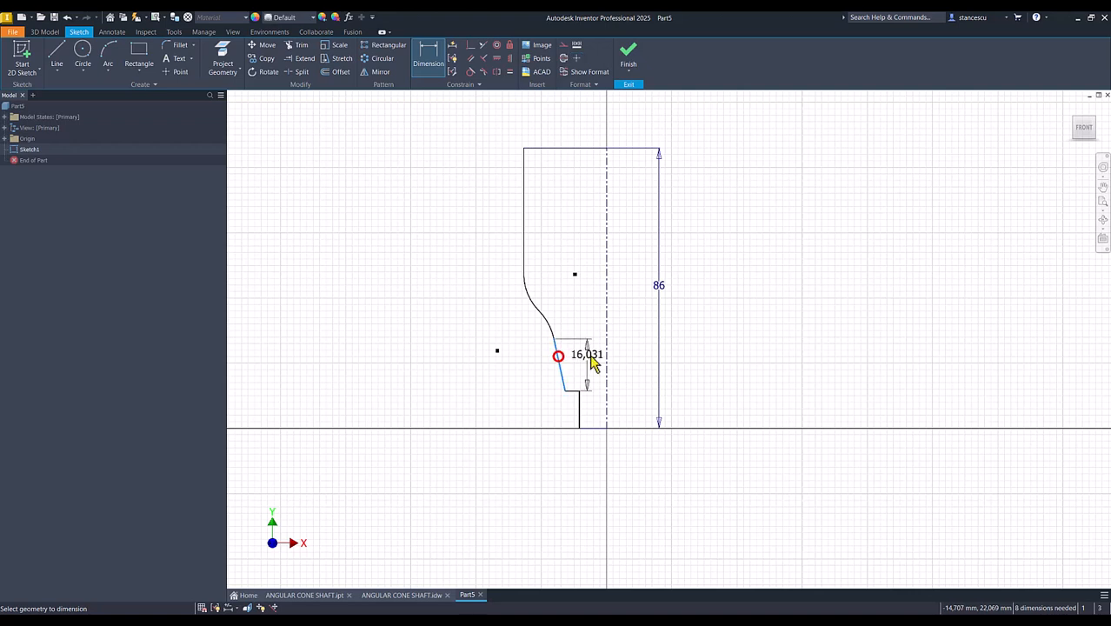
click(606, 361)
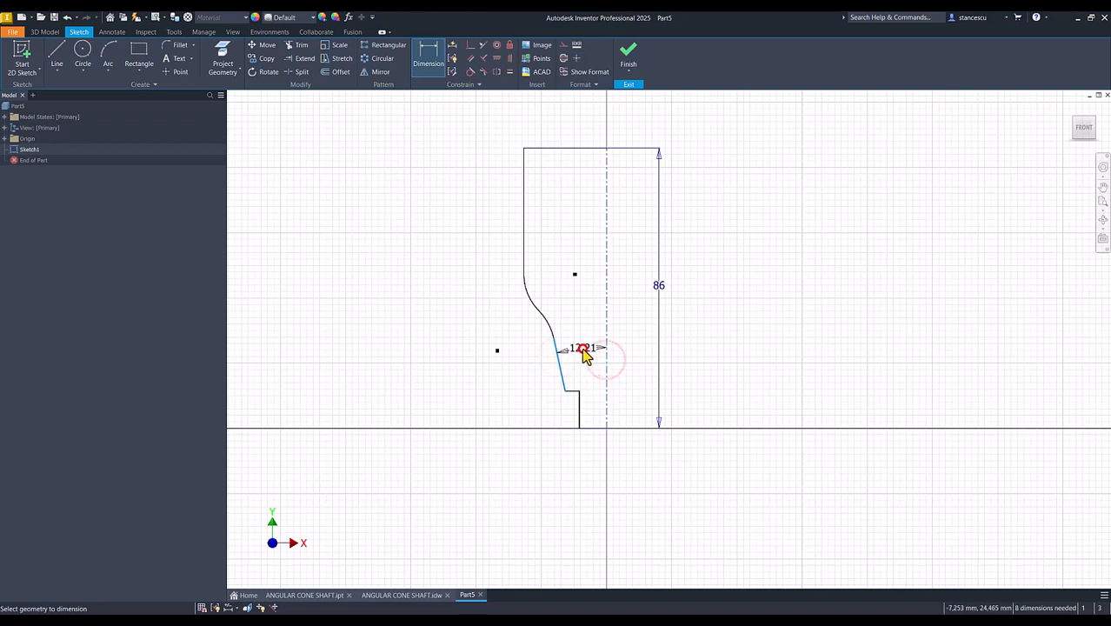
click(584, 351)
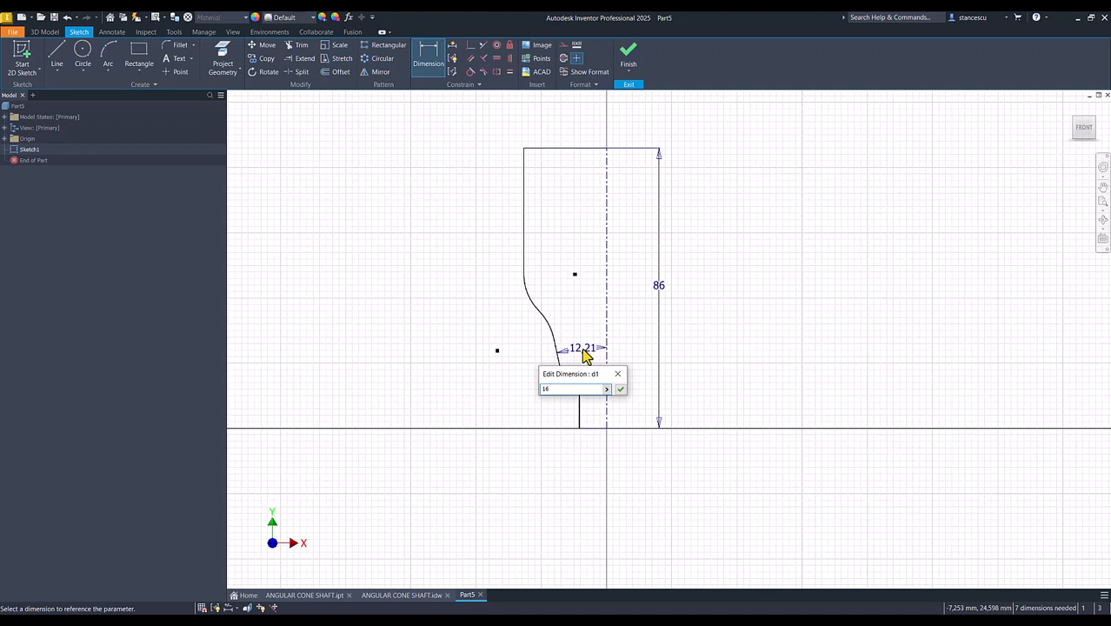
text(16/2)
key(Return)
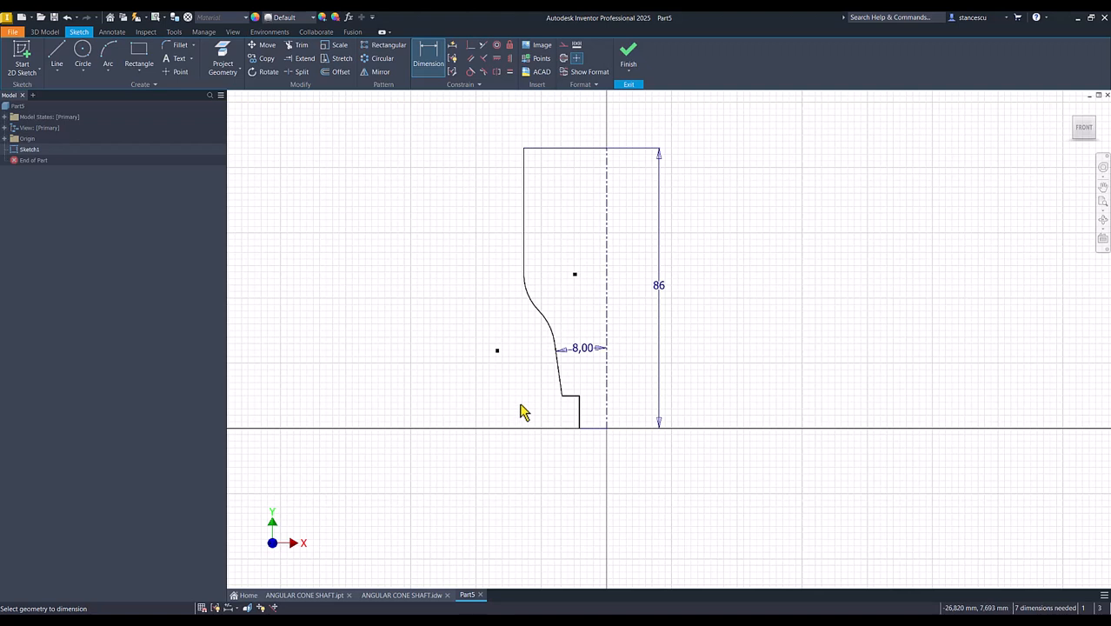
- Dimension the short vertical line at the profile's base to 10 mm
click(579, 405)
click(534, 406)
text(10)
key(Return)
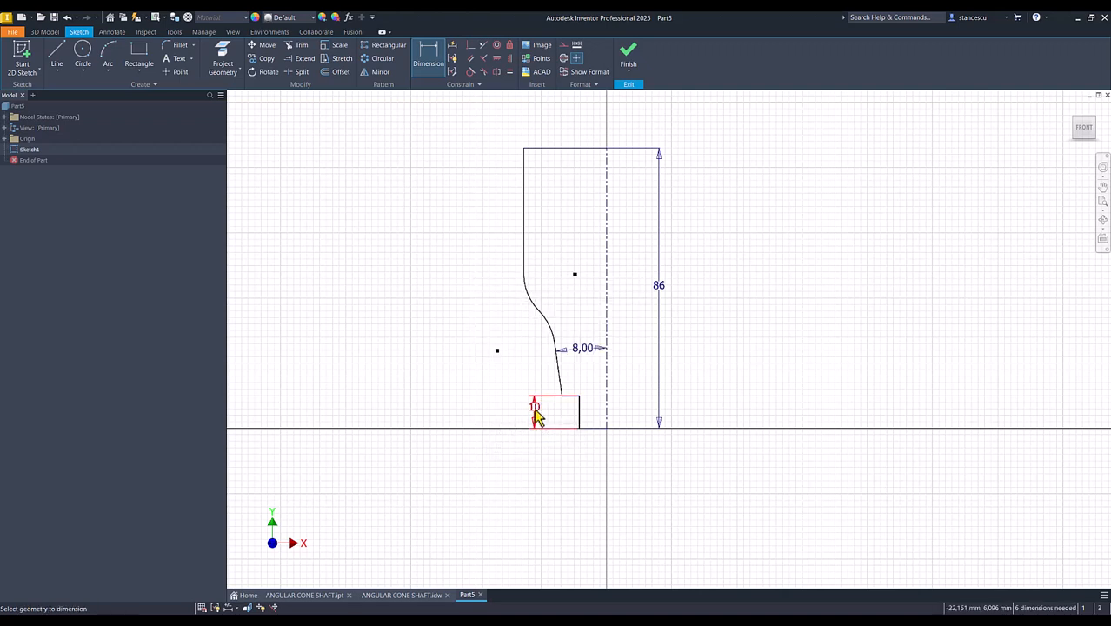
- Set the upper arc's radius to 20 mm and link the lower arc's radius to that dimension
click(526, 294)
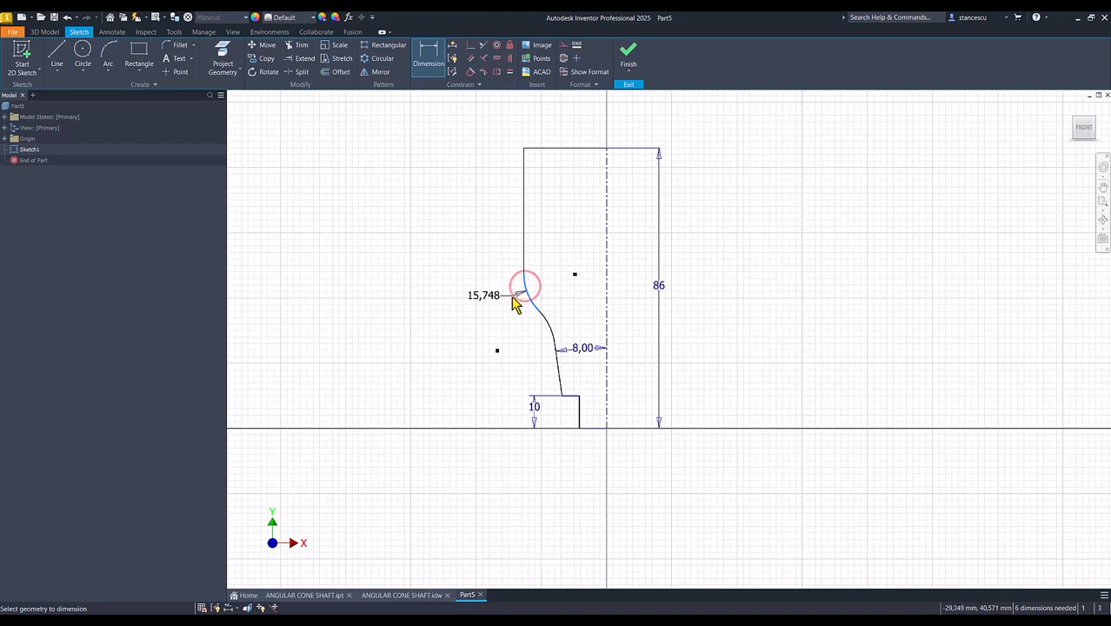
click(510, 297)
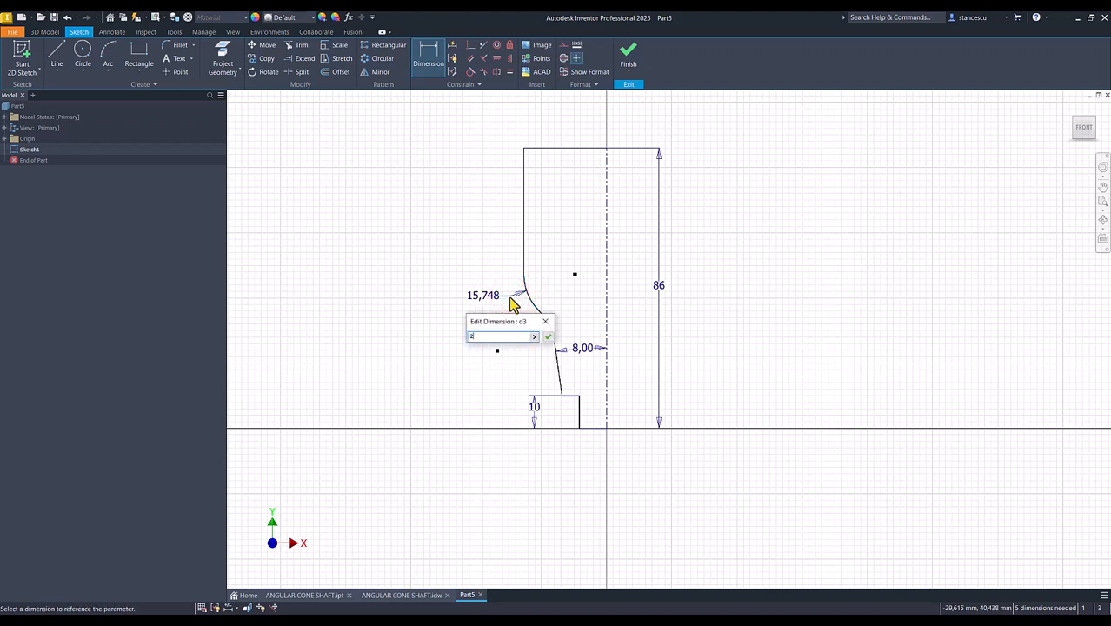
key(Return)
click(549, 321)
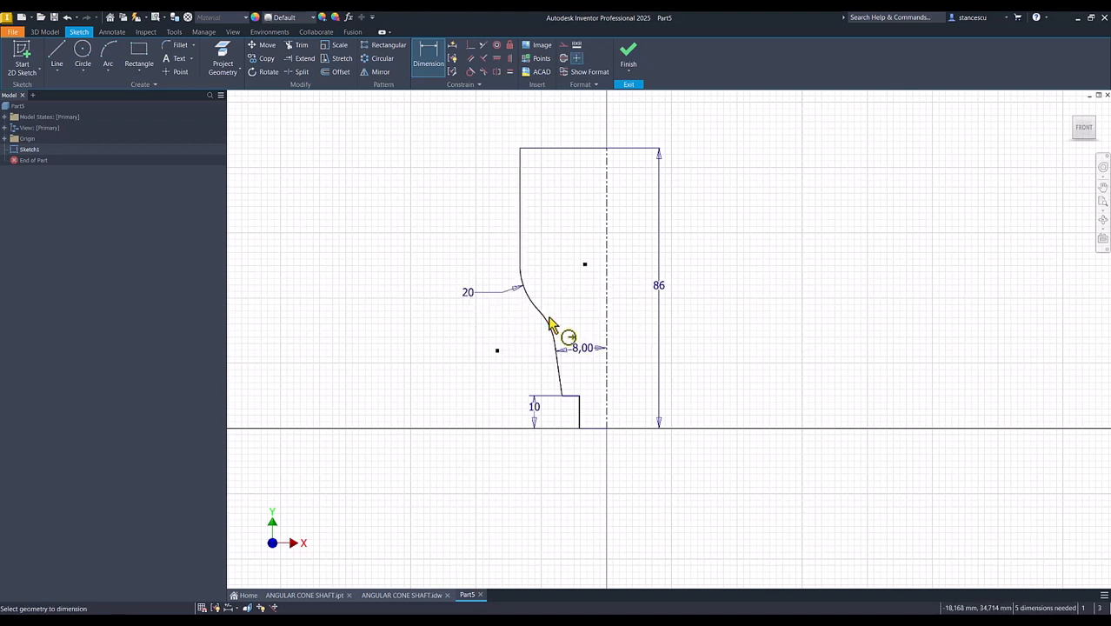
click(511, 350)
click(469, 293)
click(595, 355)
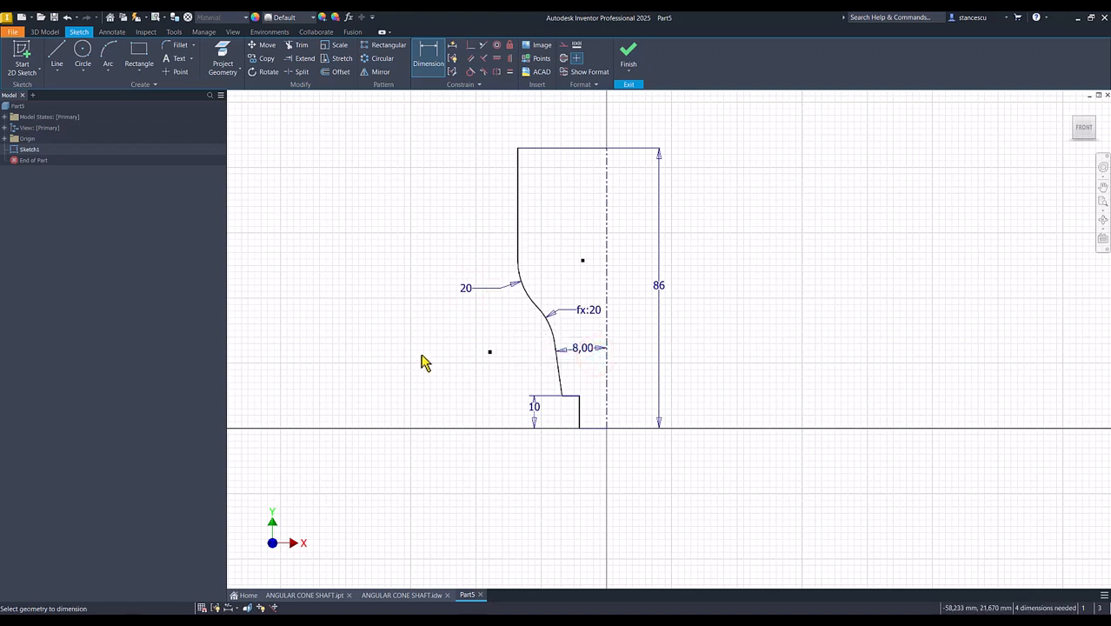
- Dimension the height of the lower arc's center point above the profile's base line as 21 mm
click(489, 353)
click(586, 426)
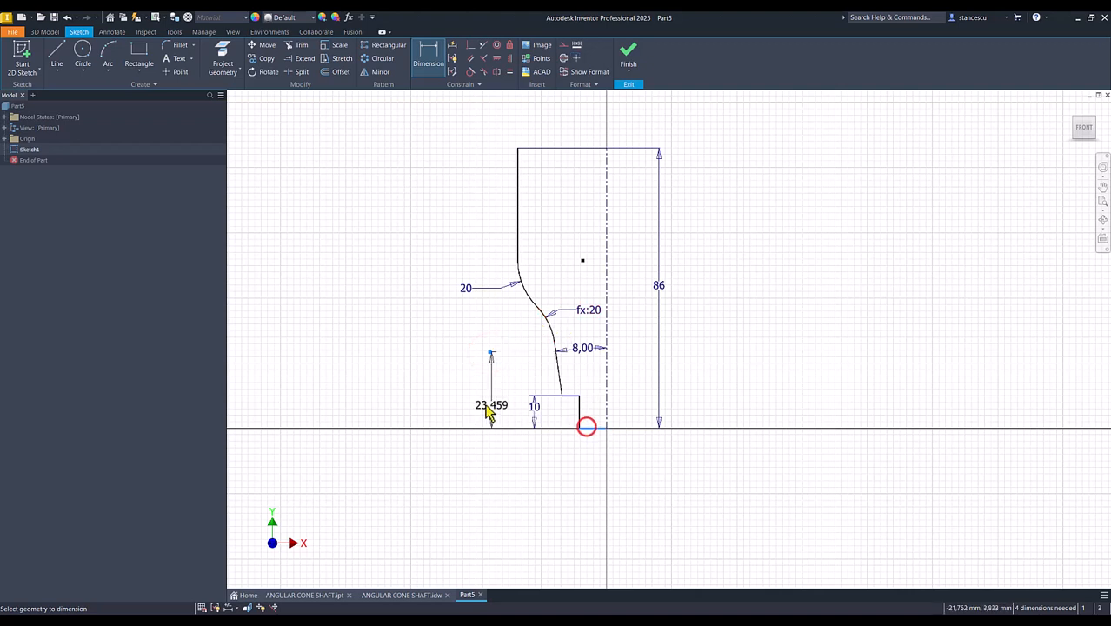
click(448, 393)
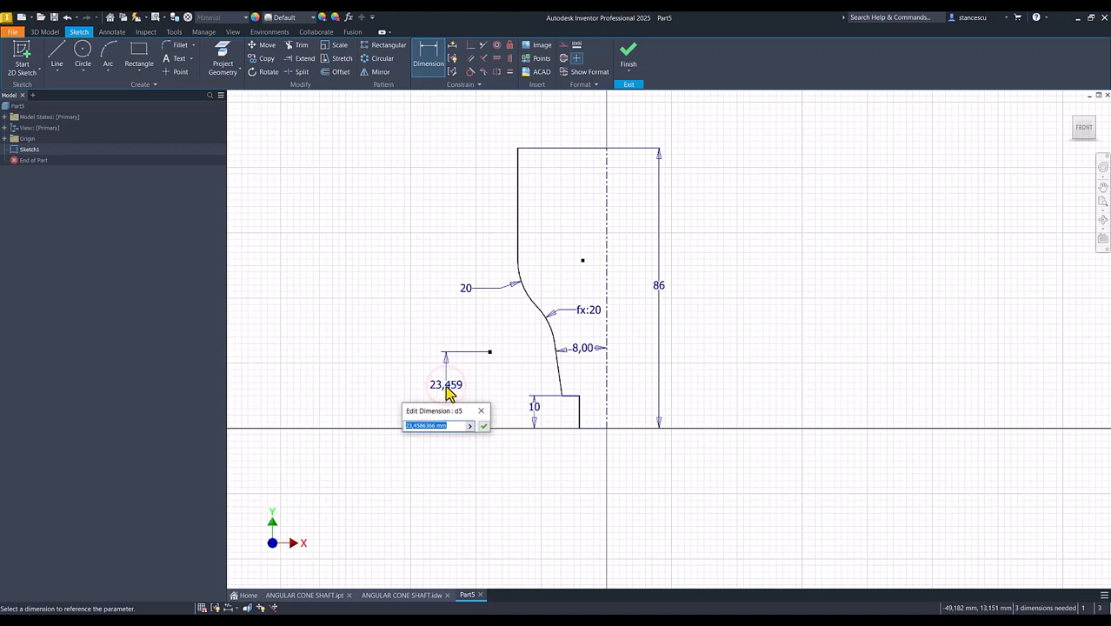
text(21)
key(Return)
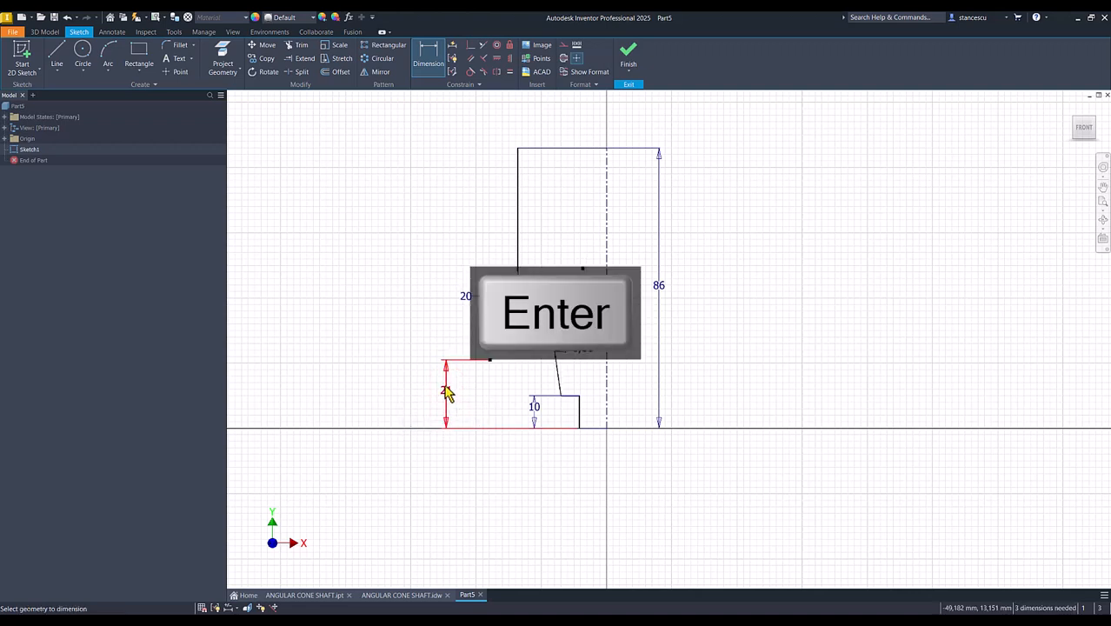
- Dimension the upper vertical line as a 54 mm diameter about the centerline and set its length to 40 mm
click(518, 192)
click(604, 197)
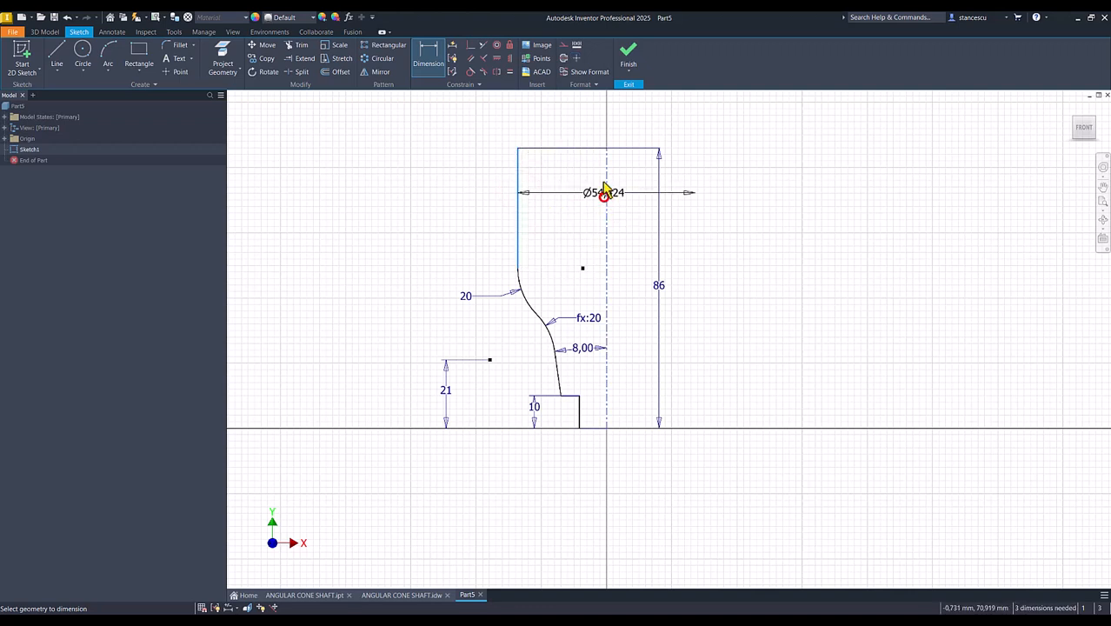
click(595, 127)
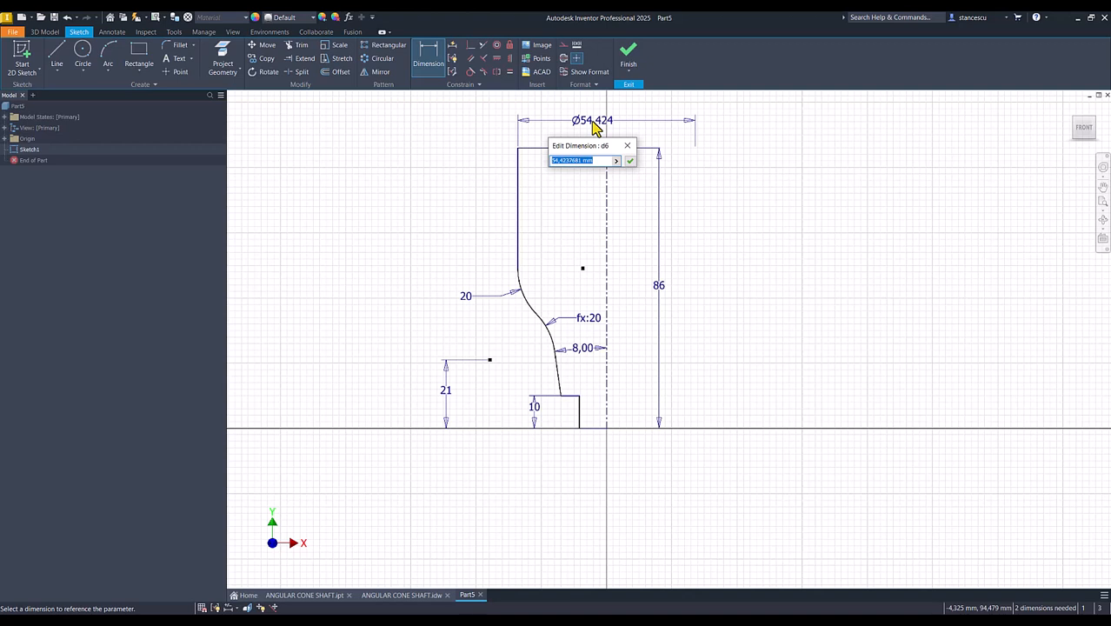
key(Return)
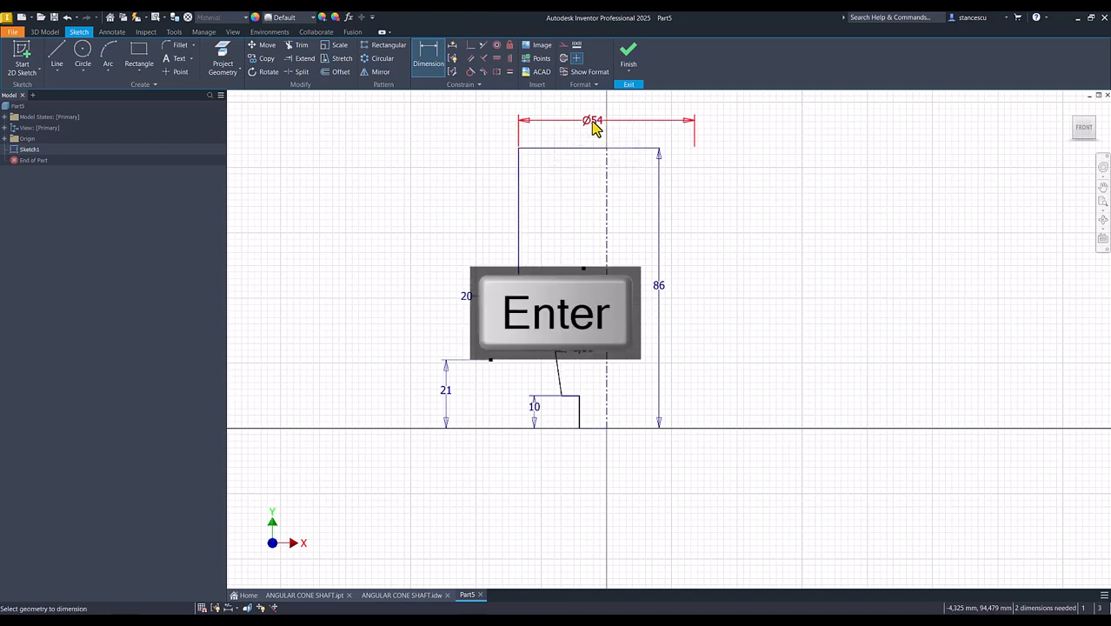
click(518, 217)
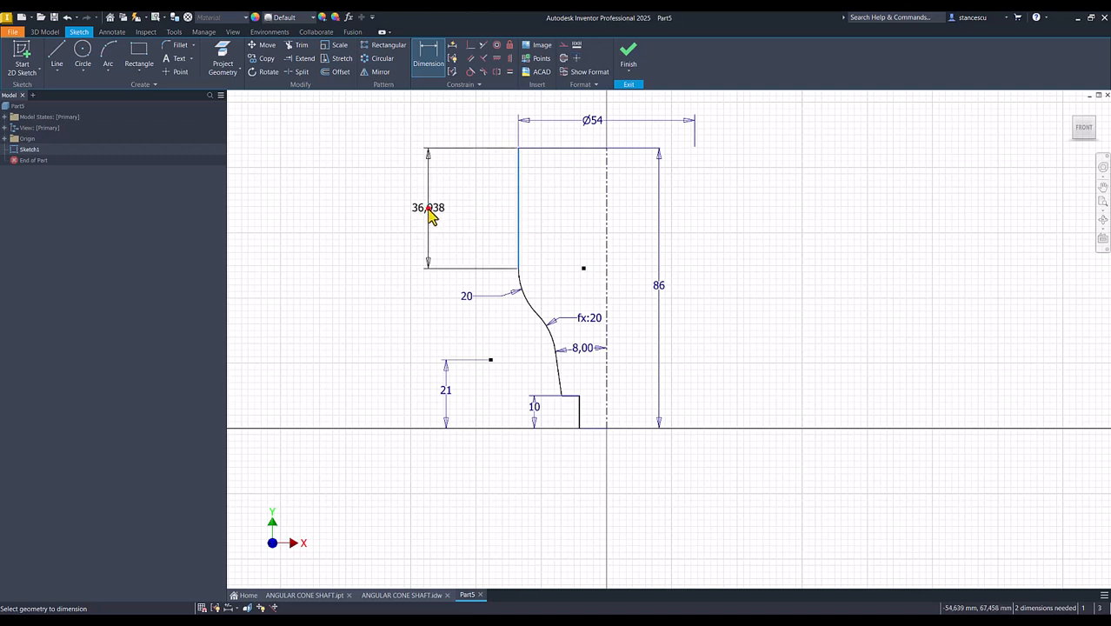
click(429, 212)
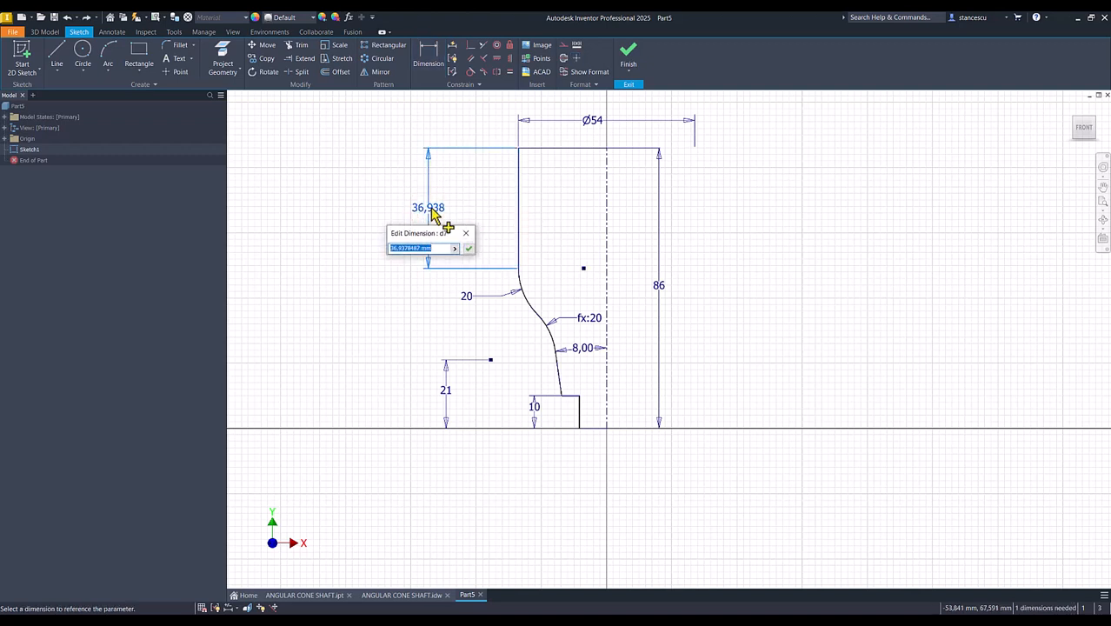
key(Return)
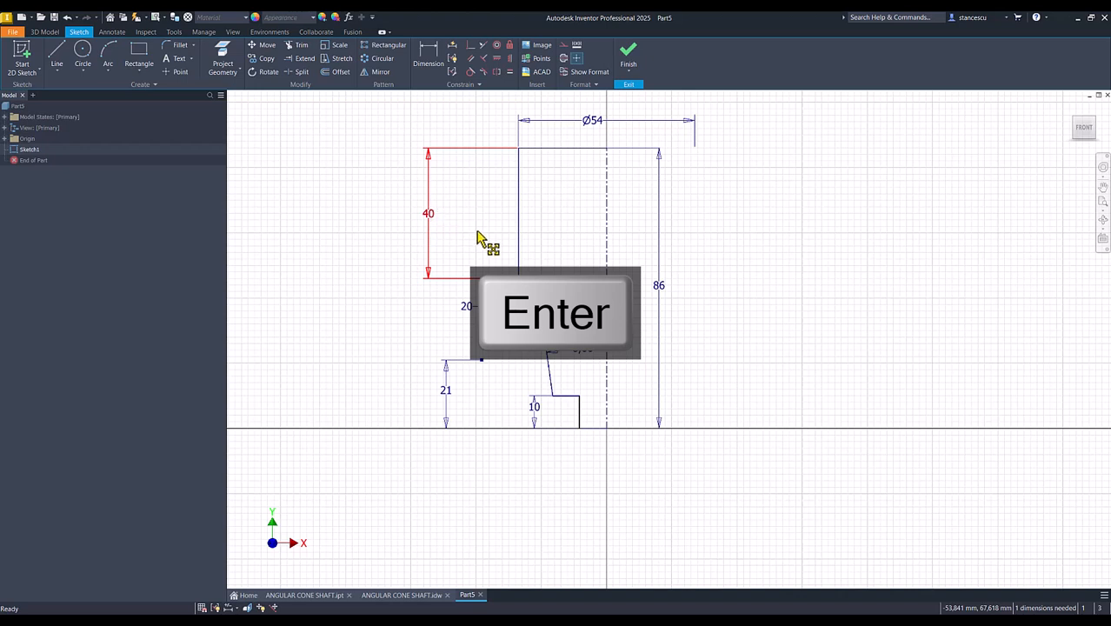
- Dimension the short vertical line at the base as a 25 mm diameter about the centerline and finish the sketch
click(579, 403)
click(607, 405)
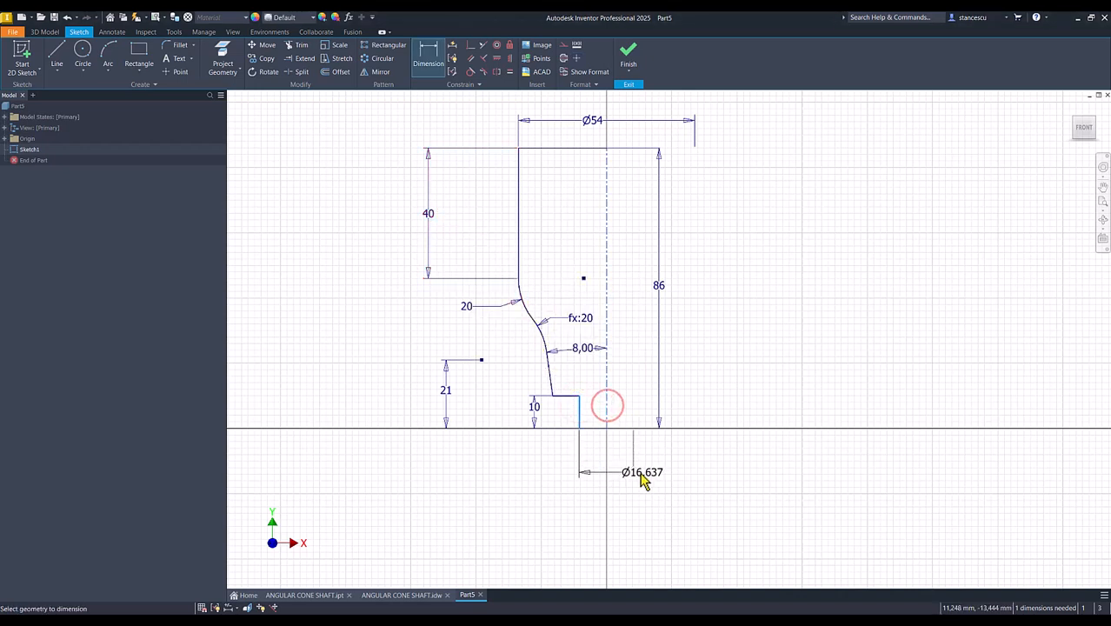
click(623, 480)
text(25)
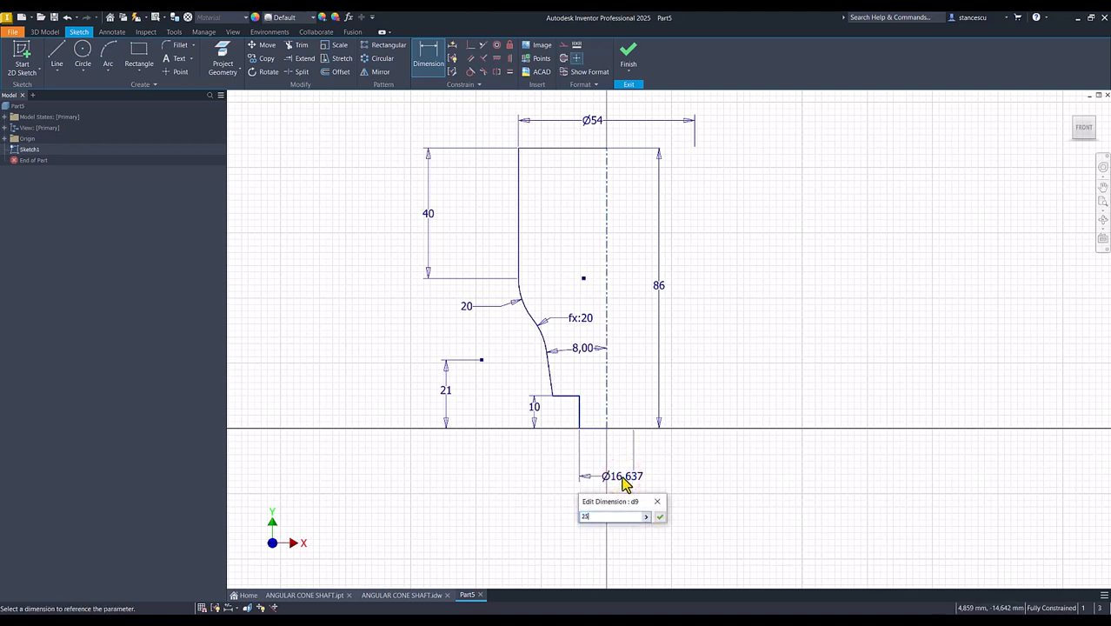
key(Return)
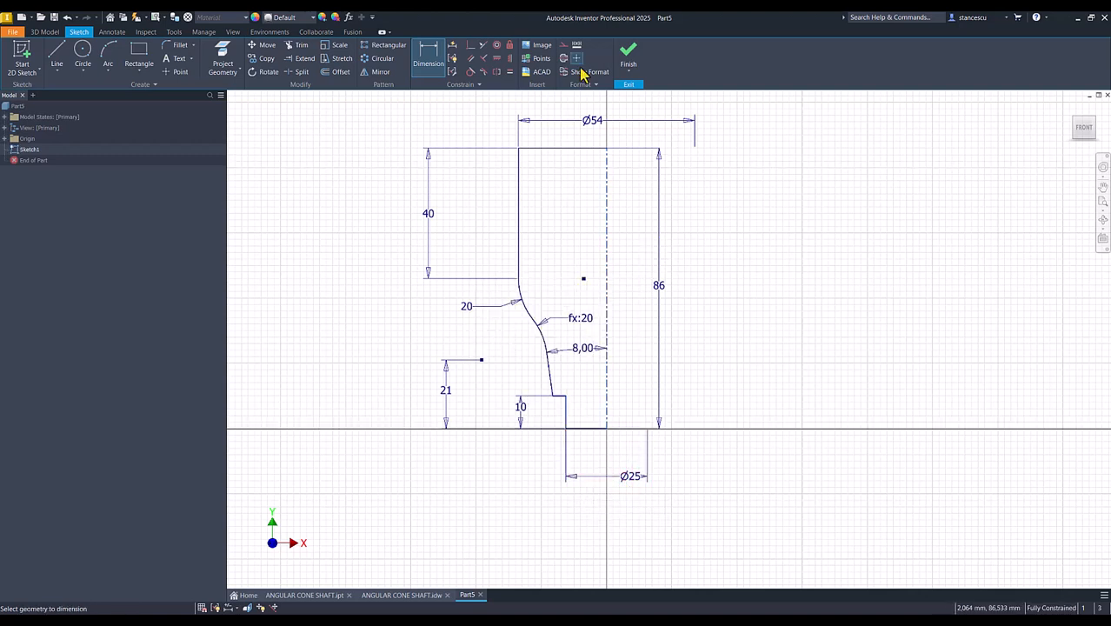
click(628, 54)
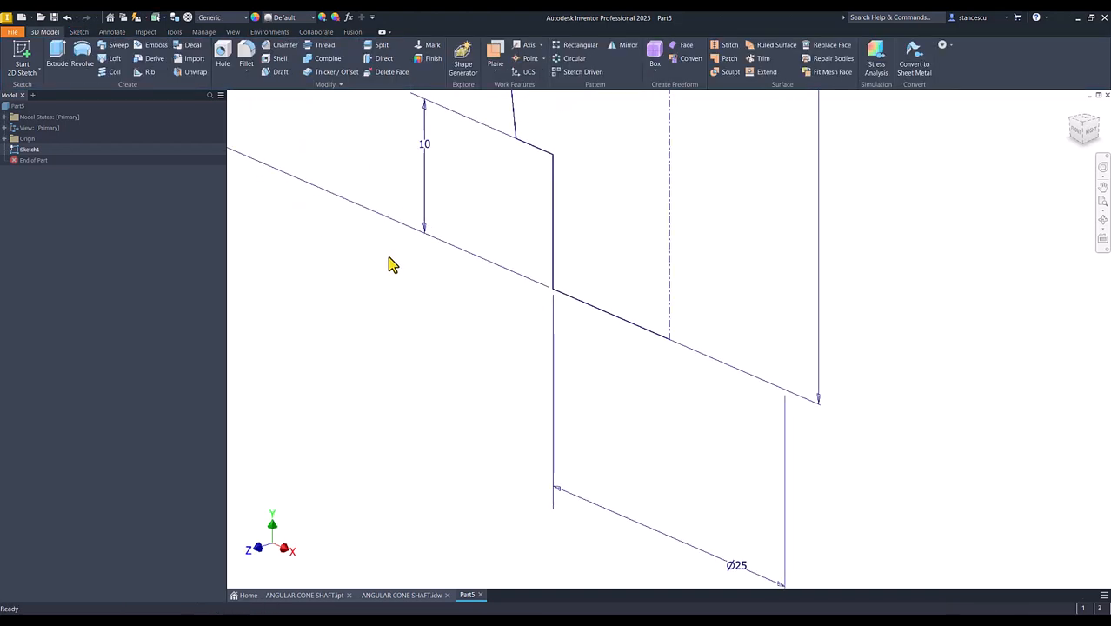
- Revolve the half profile a full 360 degrees around the centerline into a solid body
click(82, 57)
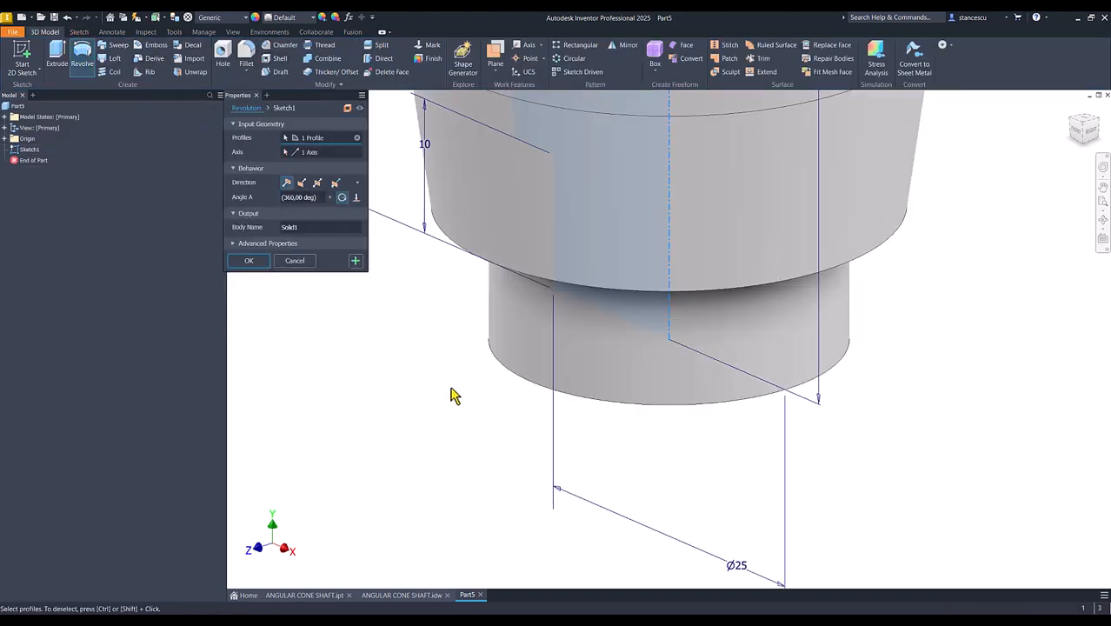
key(F6)
click(261, 260)
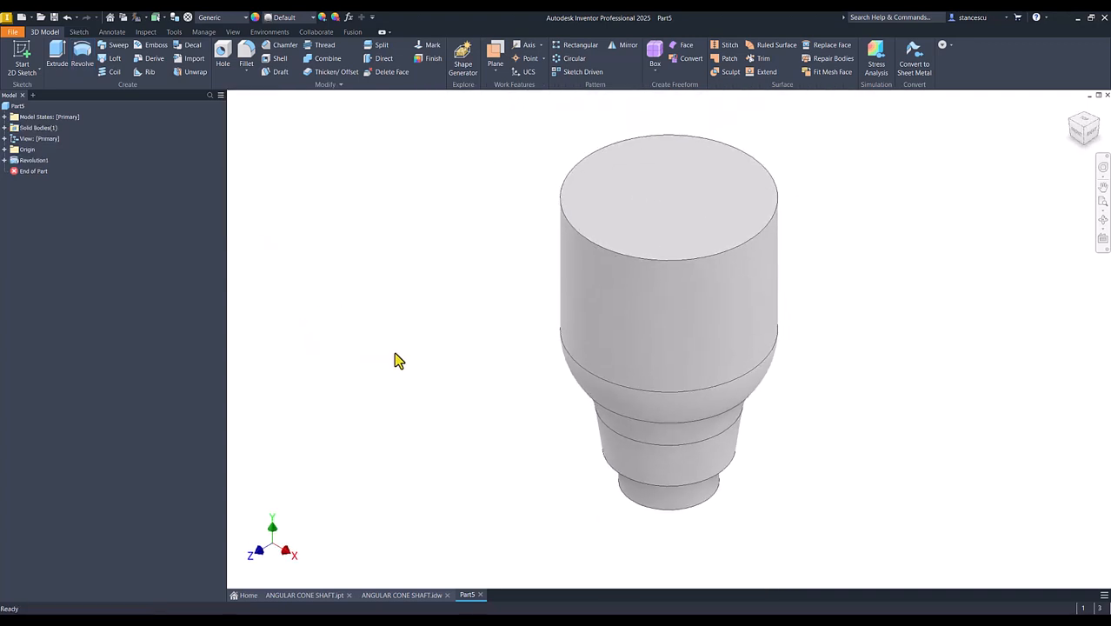
- Consult the ANGULAR CONE SHAFT.idw drawing, and start a new sketch on the small bottom face of the revolved part
click(405, 596)
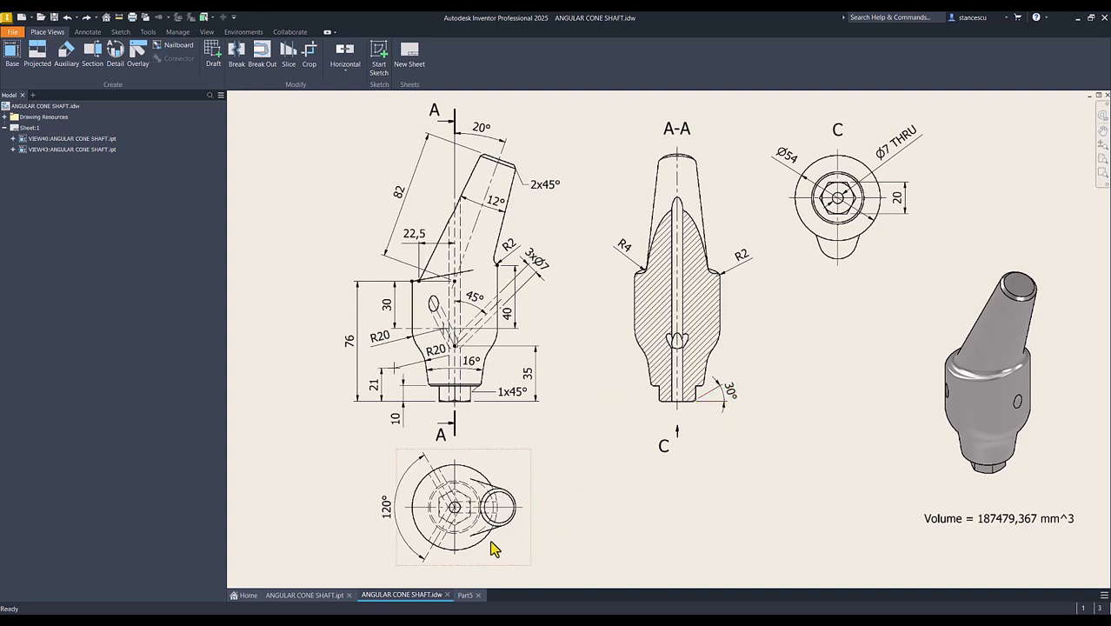
click(465, 596)
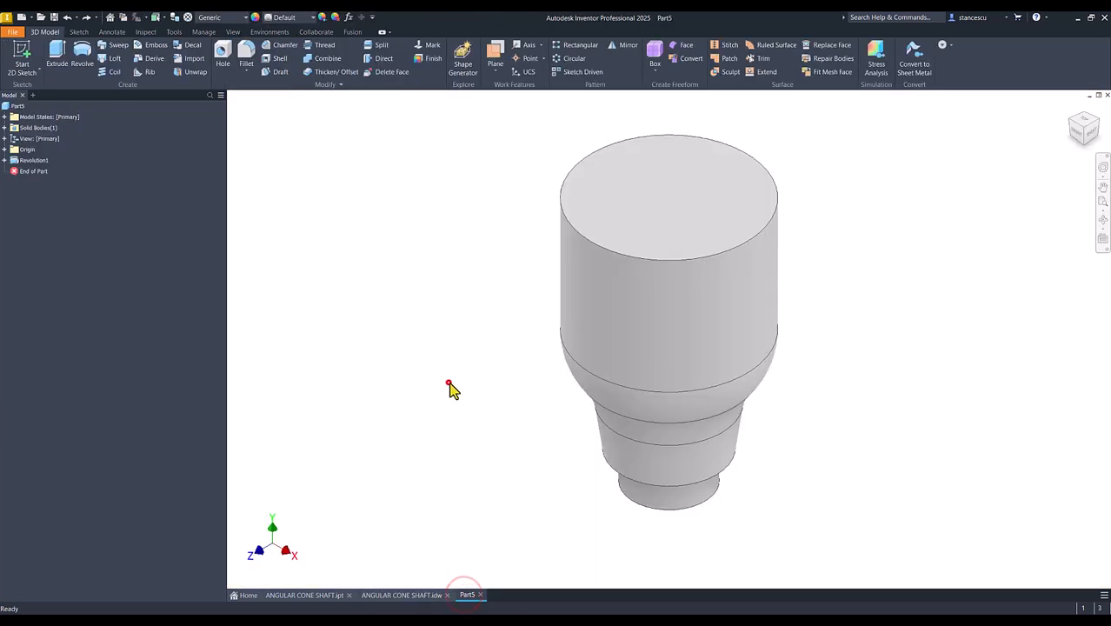
shift+middle_drag(461, 415, 622, 479)
click(635, 433)
click(716, 429)
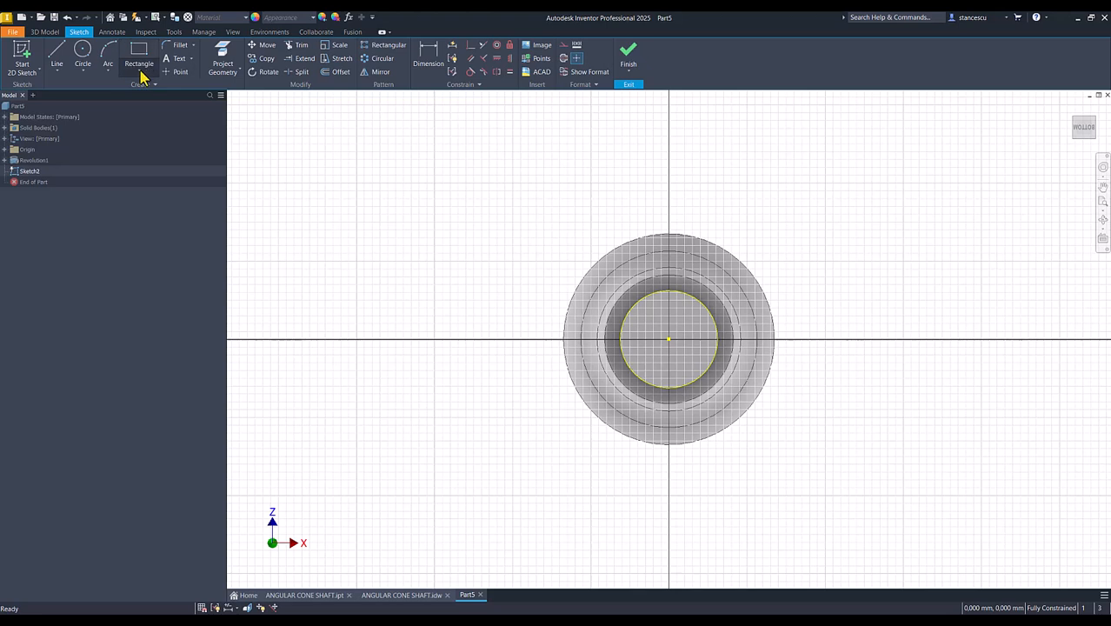
- Sketch a six-sided polygon about 16.6 mm across flats, centered on the origin, and constrain one of its sides to vertical
click(142, 73)
click(151, 293)
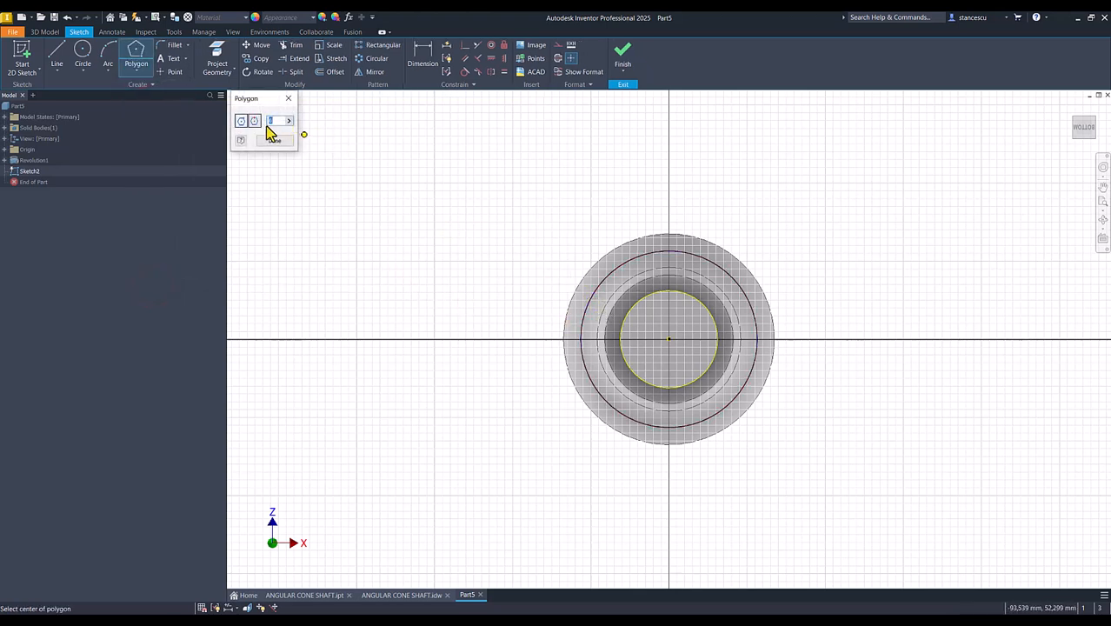
click(669, 339)
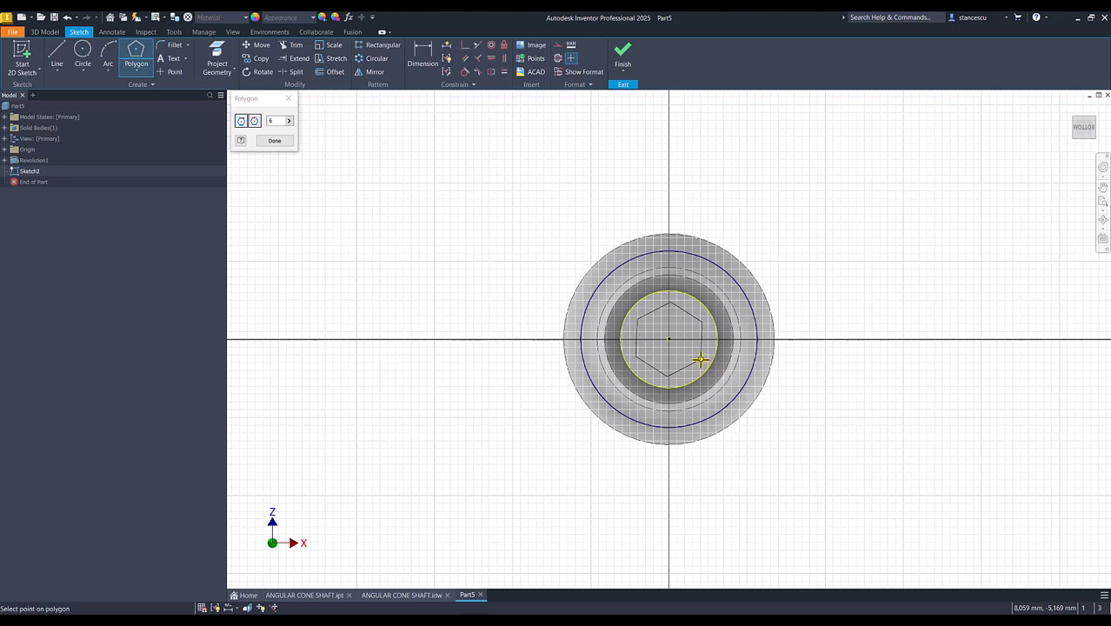
click(700, 358)
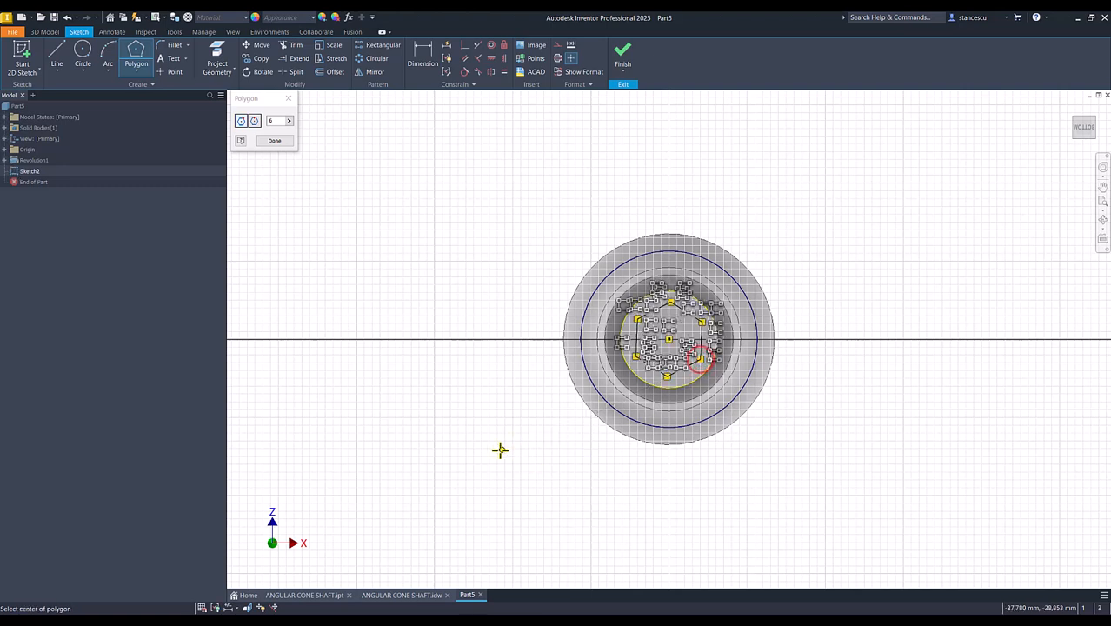
key(Escape)
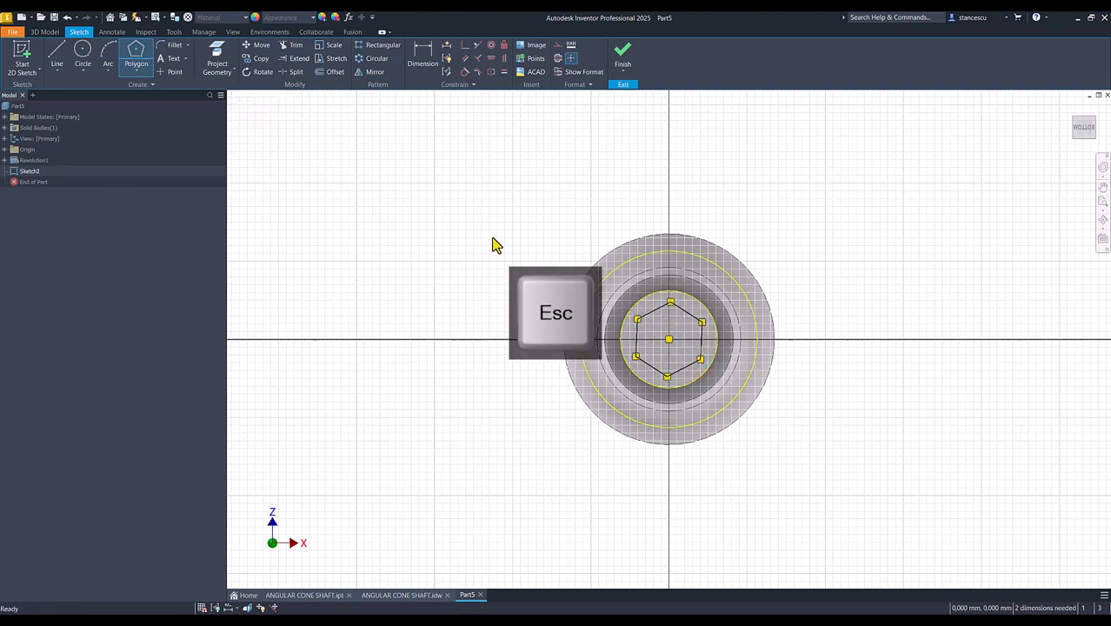
click(503, 59)
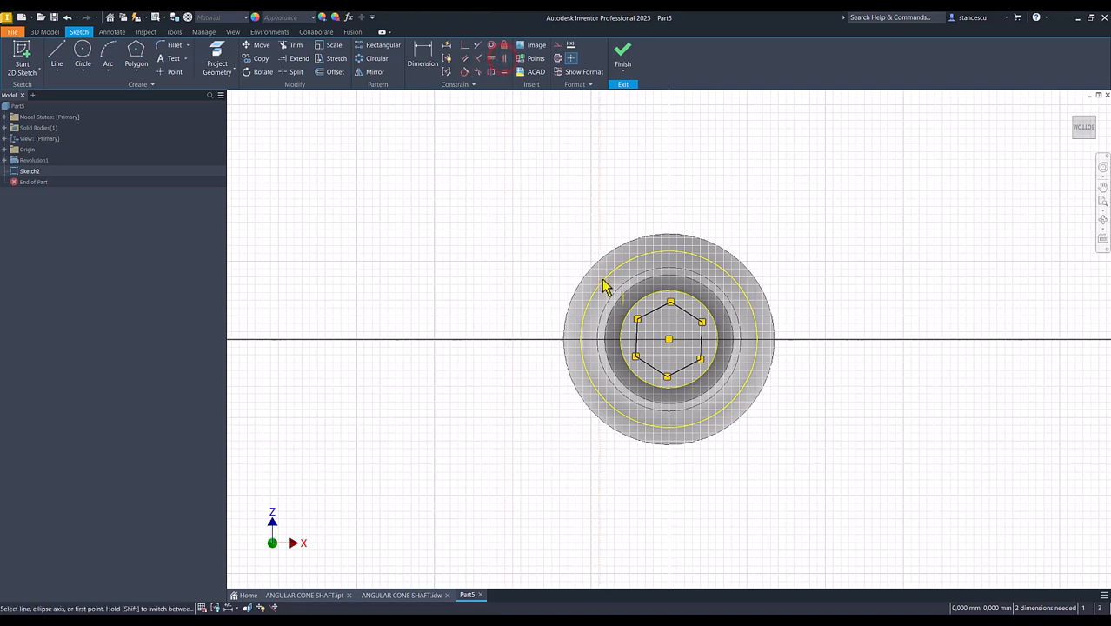
click(637, 337)
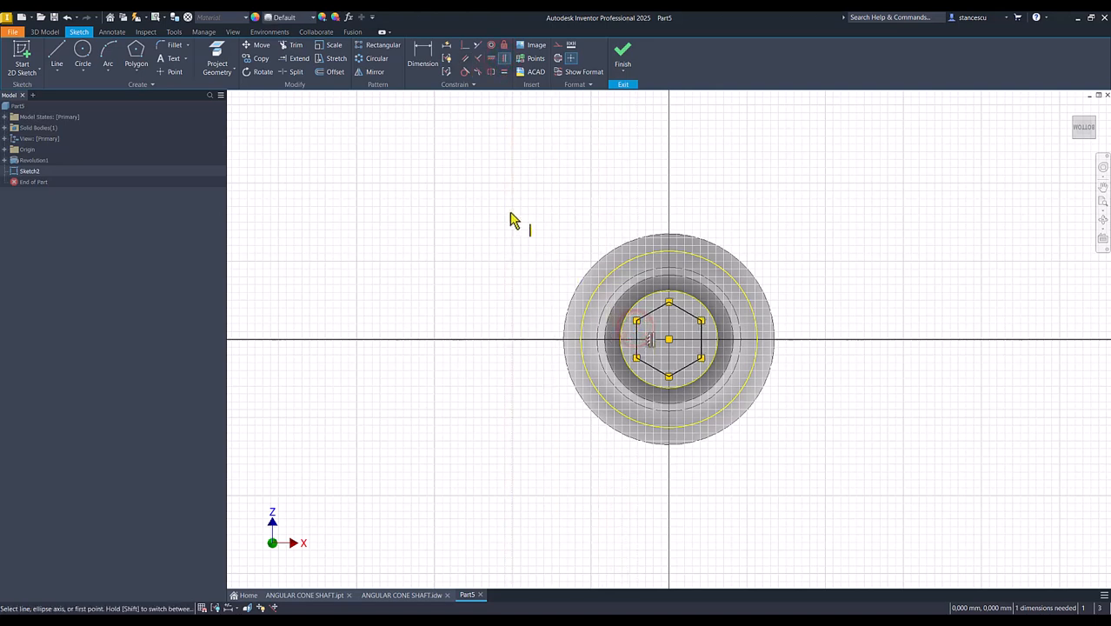
- Dimension the distance between the hexagon's two vertical sides as 20 mm and finish the sketch
click(424, 54)
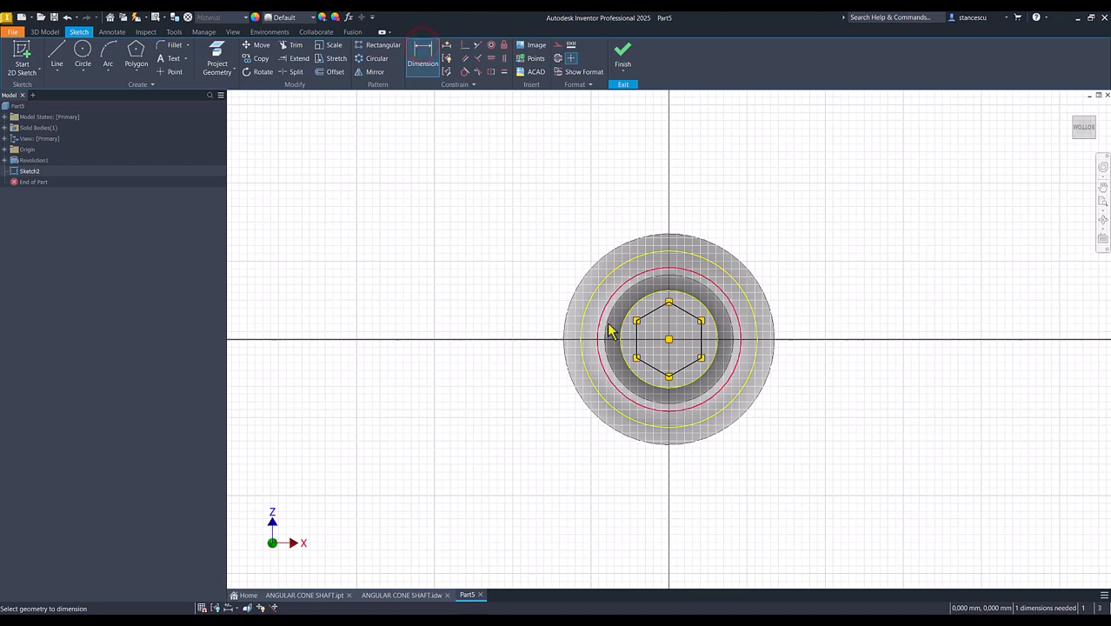
click(636, 332)
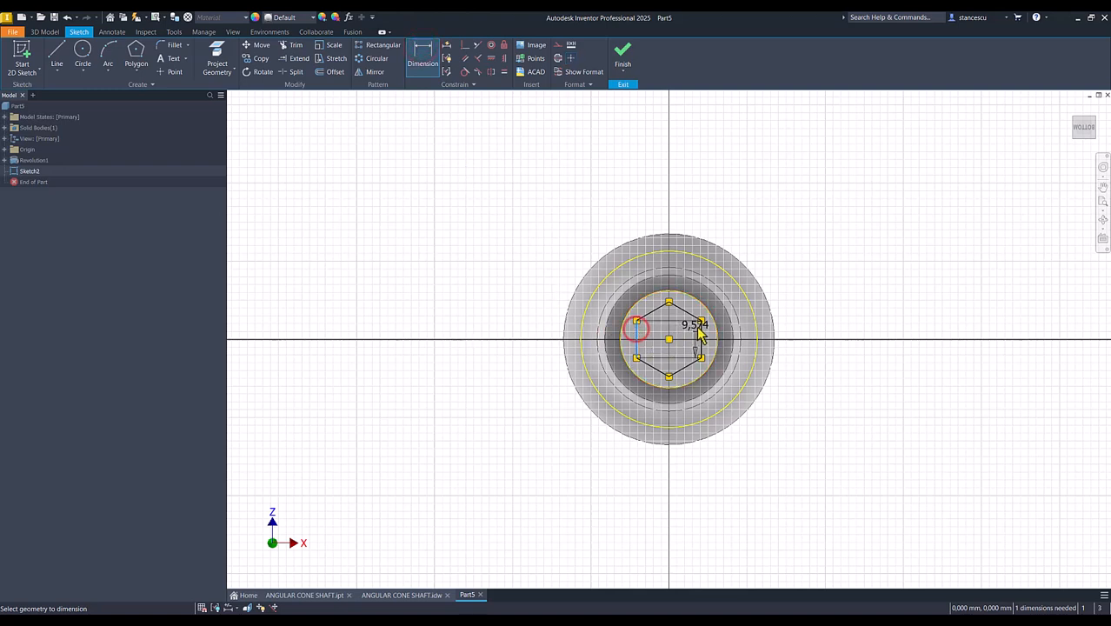
click(701, 334)
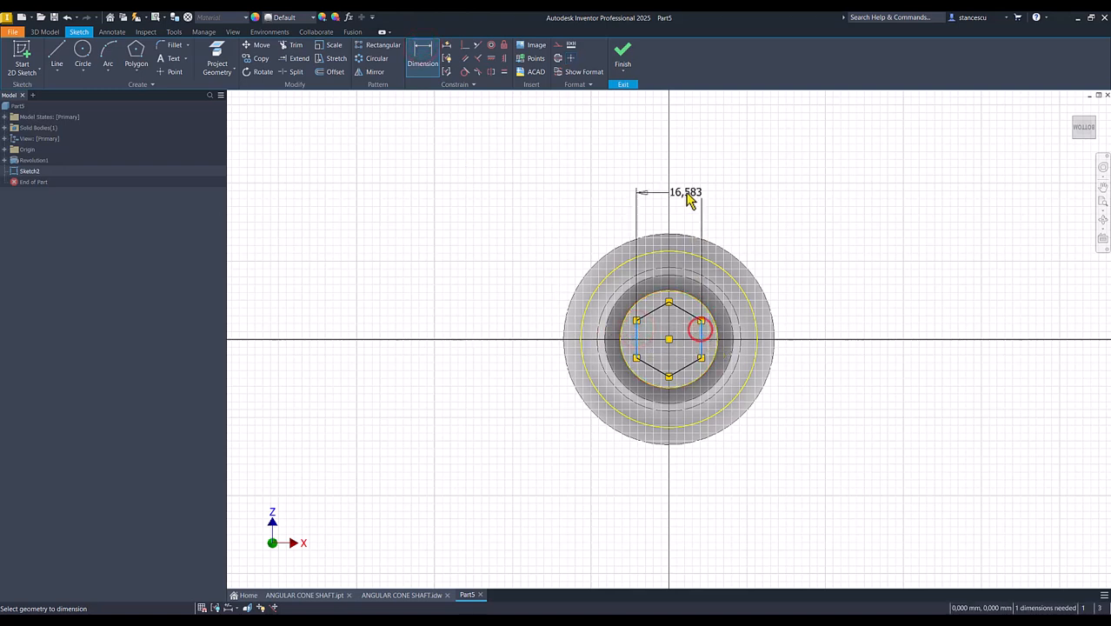
click(683, 186)
text(20)
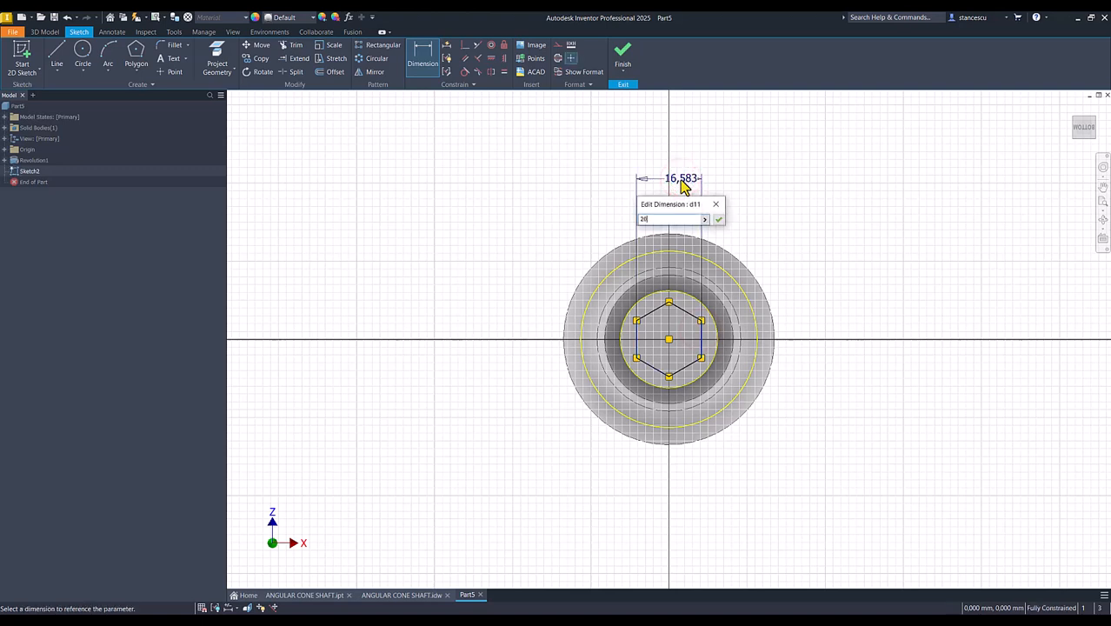
key(Return)
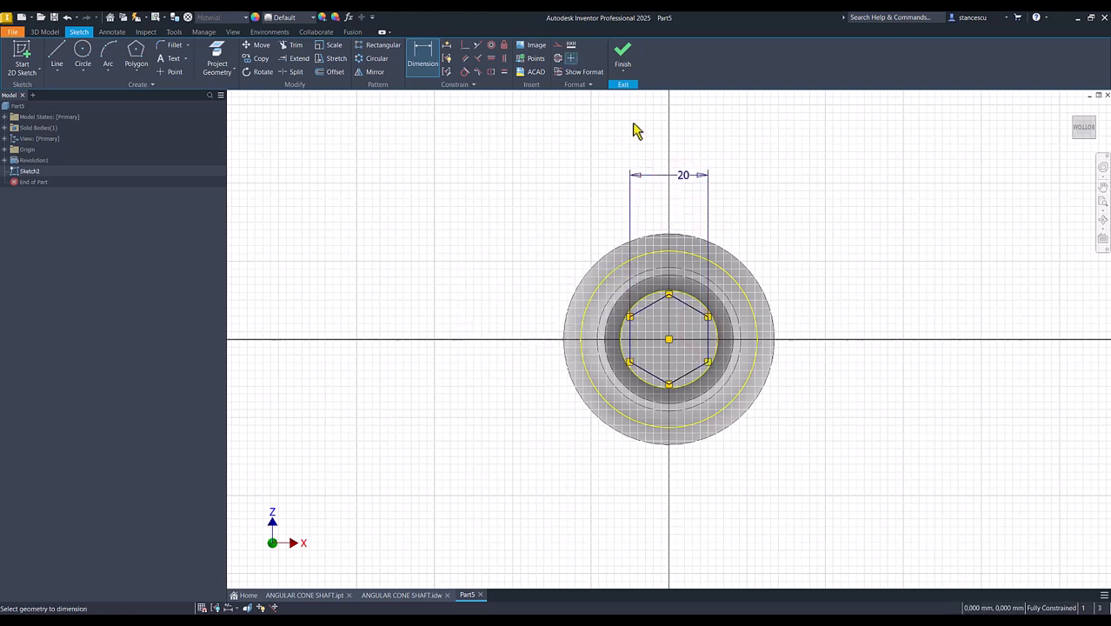
click(623, 57)
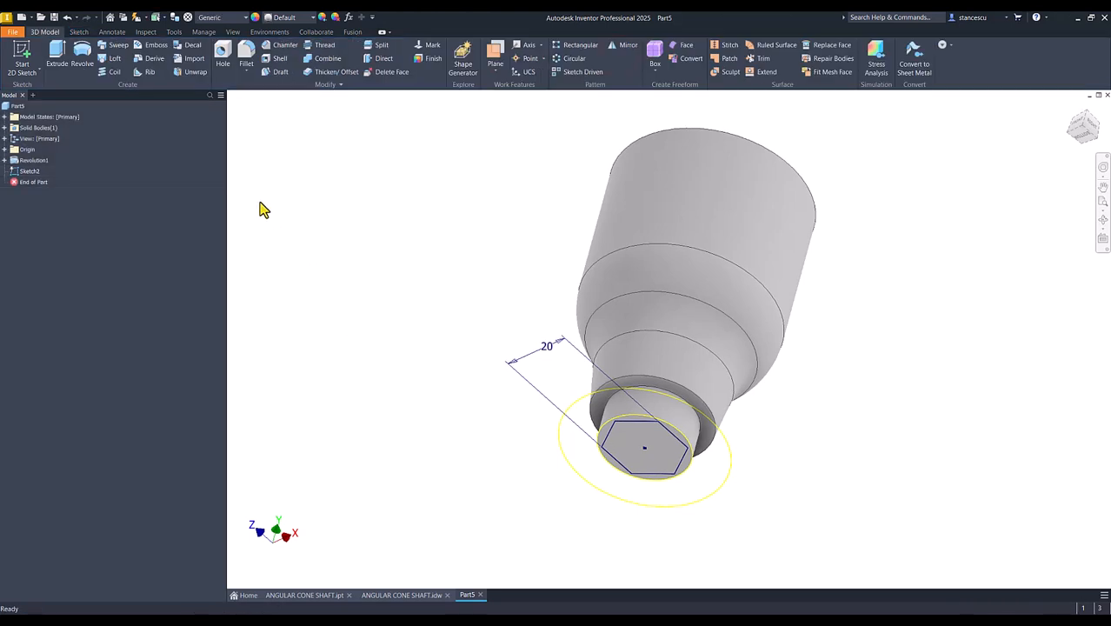
click(59, 57)
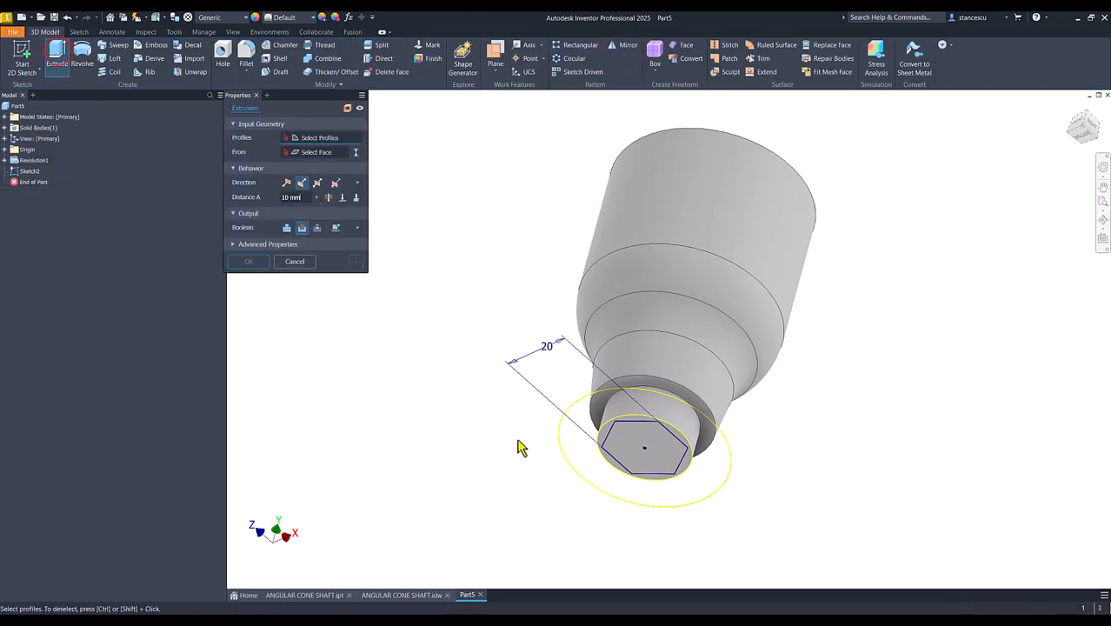
click(601, 433)
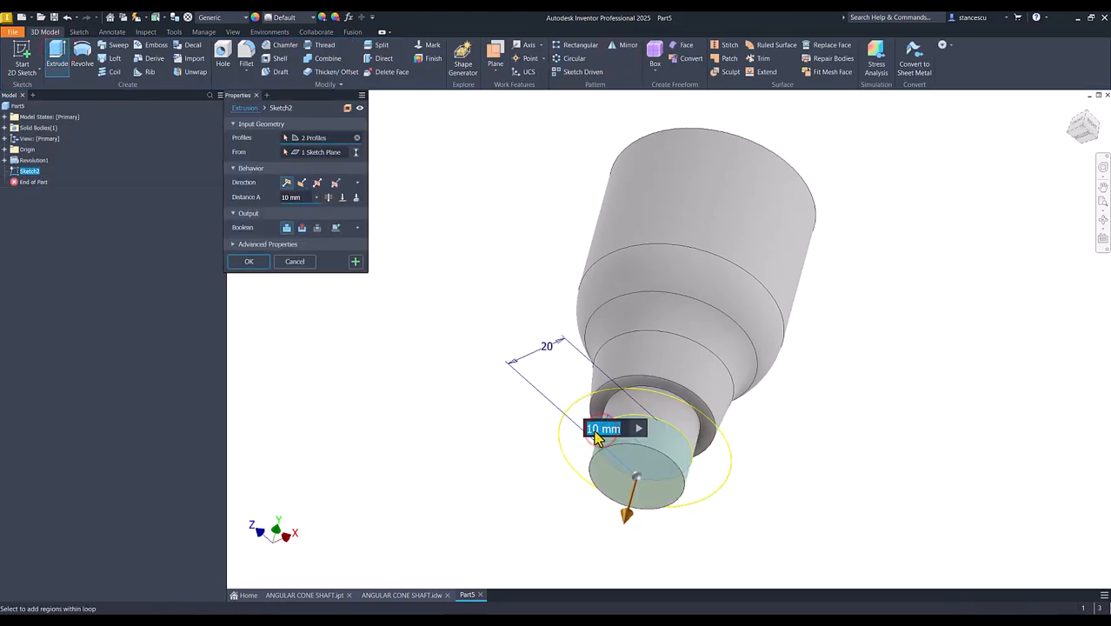
click(294, 262)
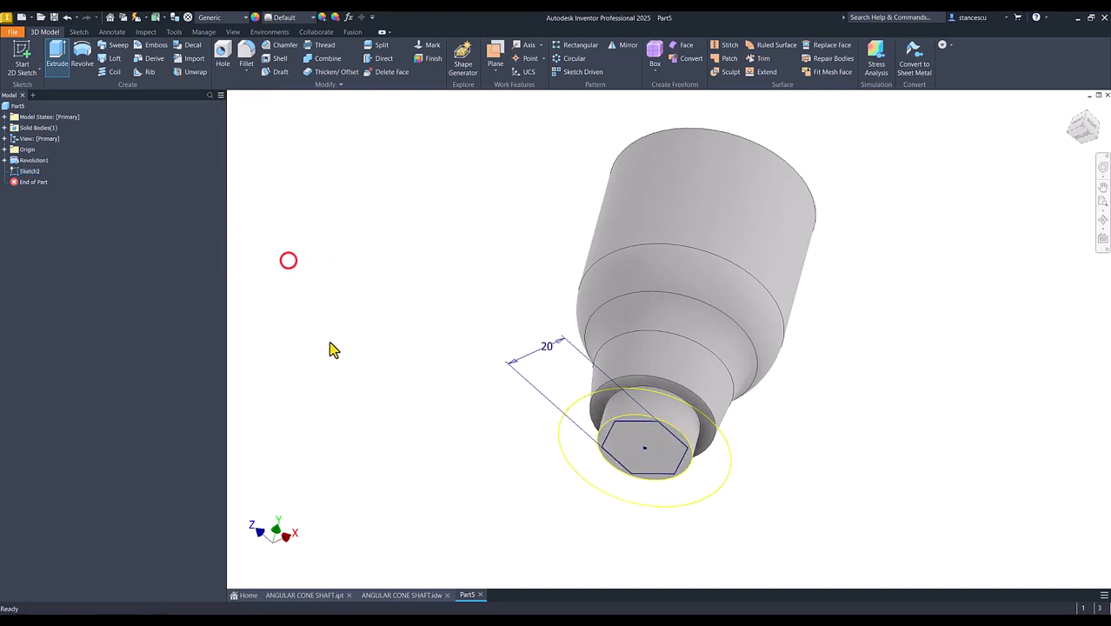
- Extrude-cut the area between the hexagon and the round outline up to the annular shoulder face above it
scroll(426, 414, up, 3)
shift+middle_drag(426, 404, 455, 393)
click(57, 54)
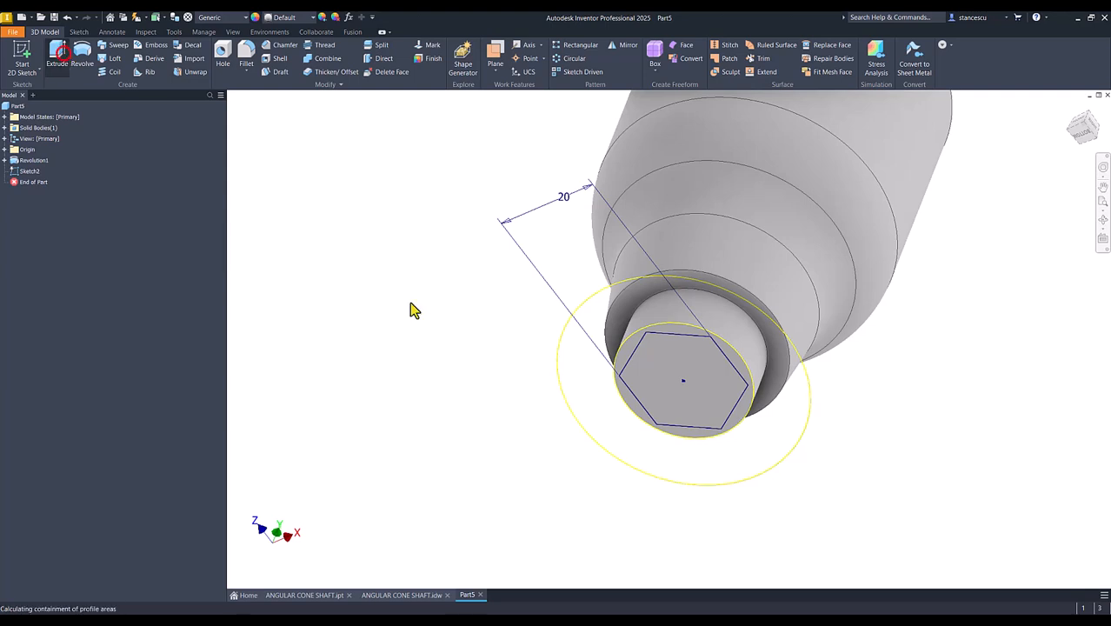
click(628, 346)
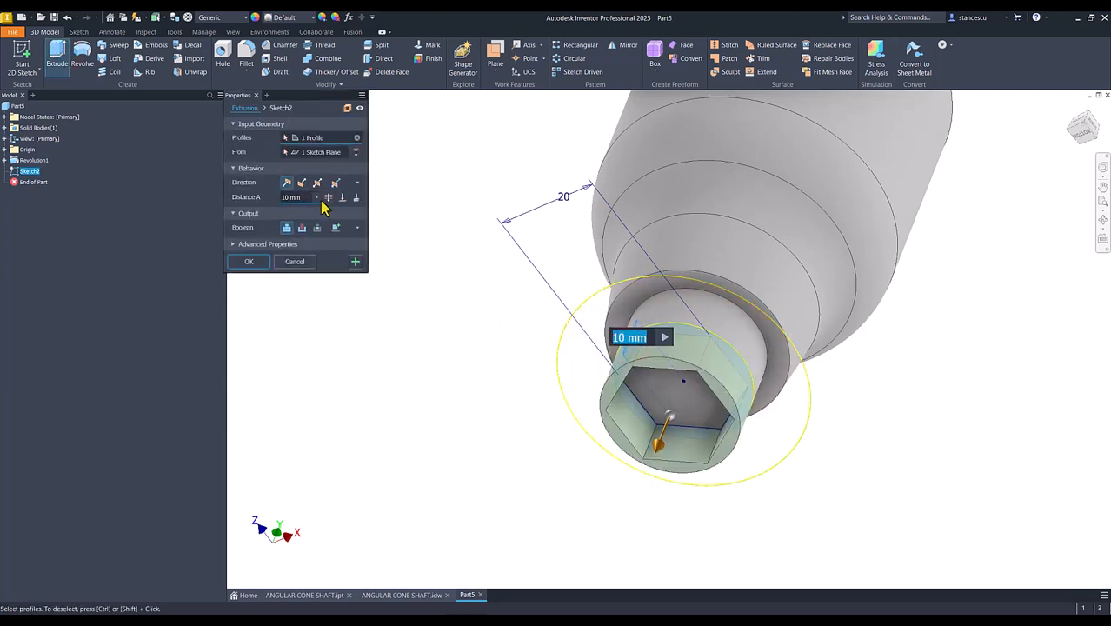
click(303, 228)
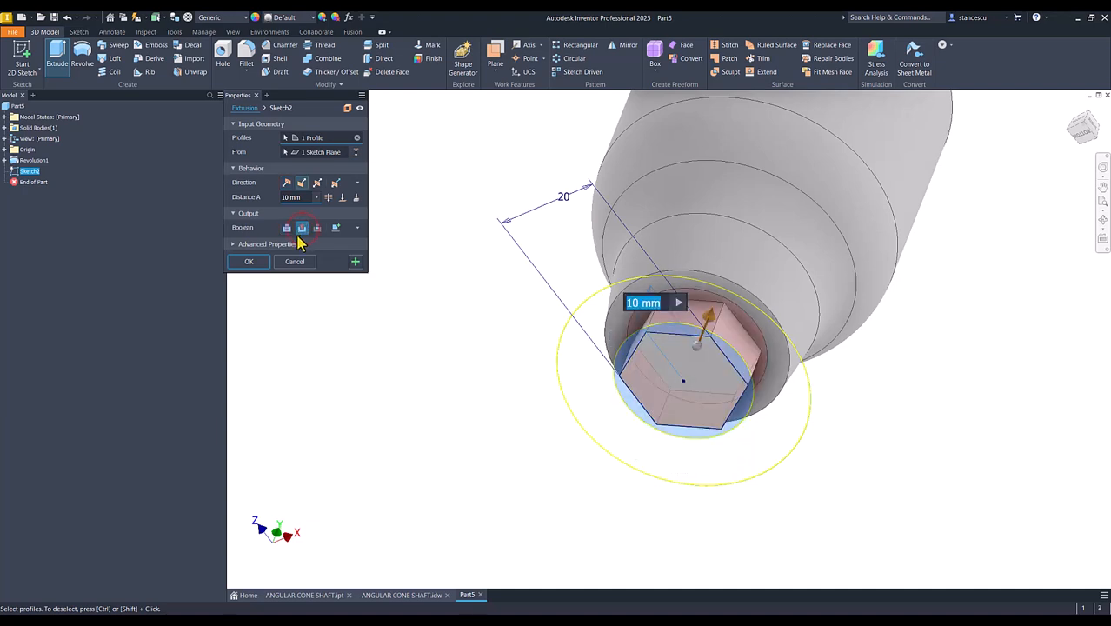
click(341, 197)
click(639, 298)
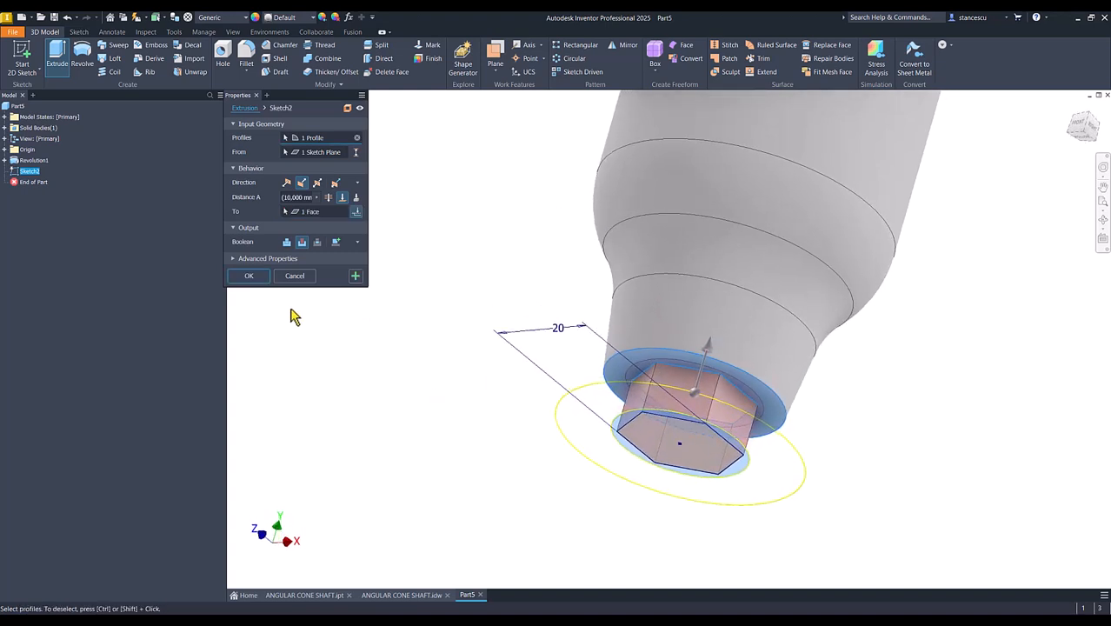
click(251, 276)
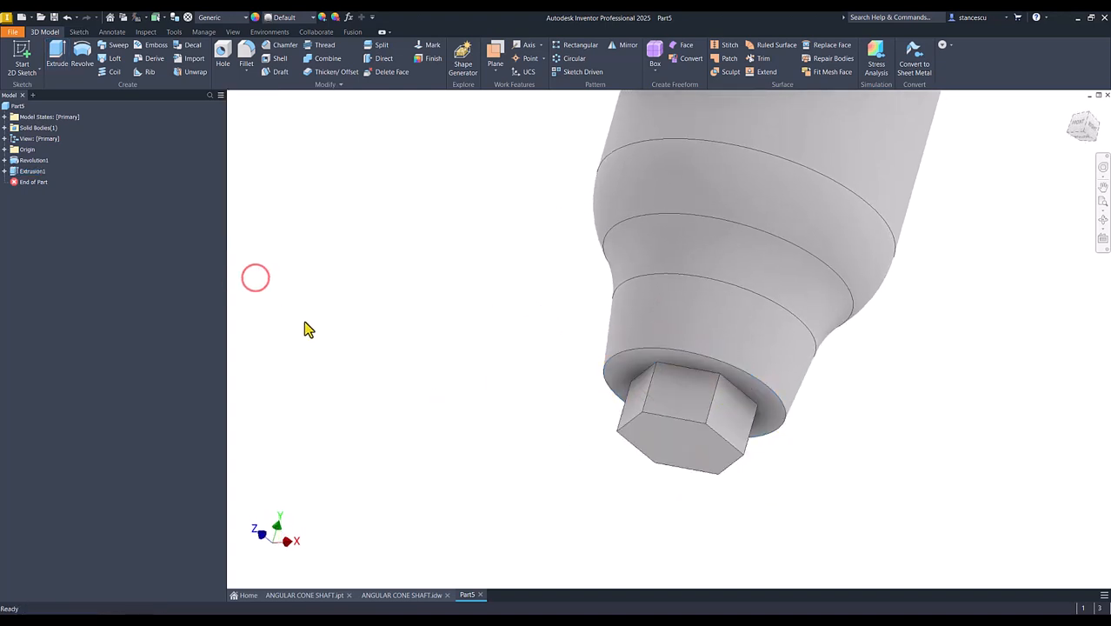
- On the hexagon's end face, sketch a 20 mm circle centered on the origin and tangent to the hexagon's sides, and finish the sketch
key(F6)
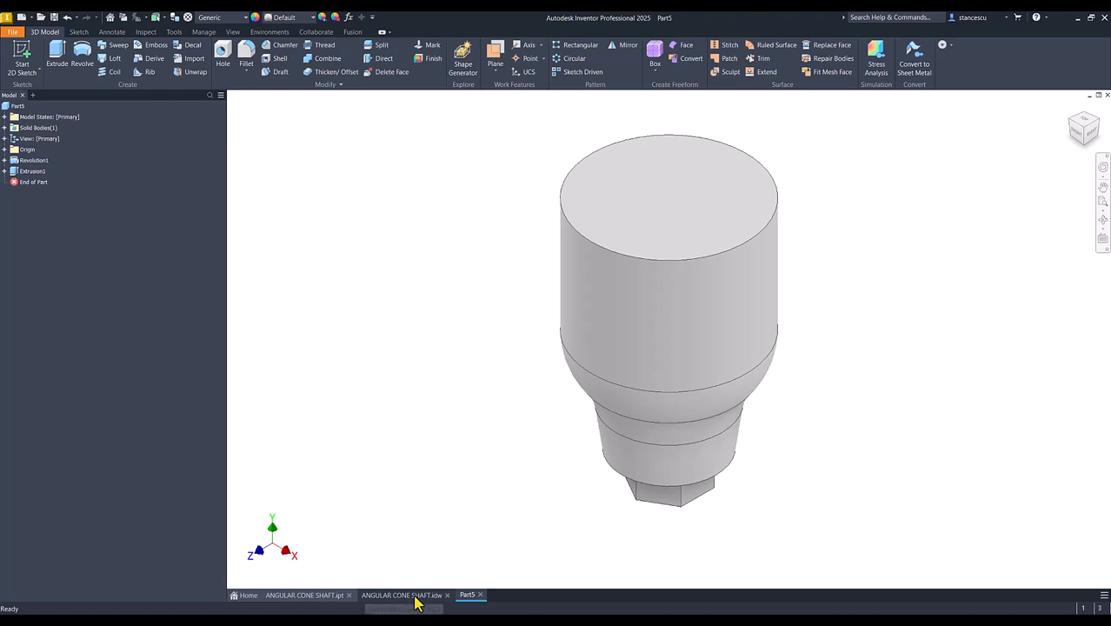
shift+middle_drag(648, 565, 629, 503)
click(630, 502)
click(704, 484)
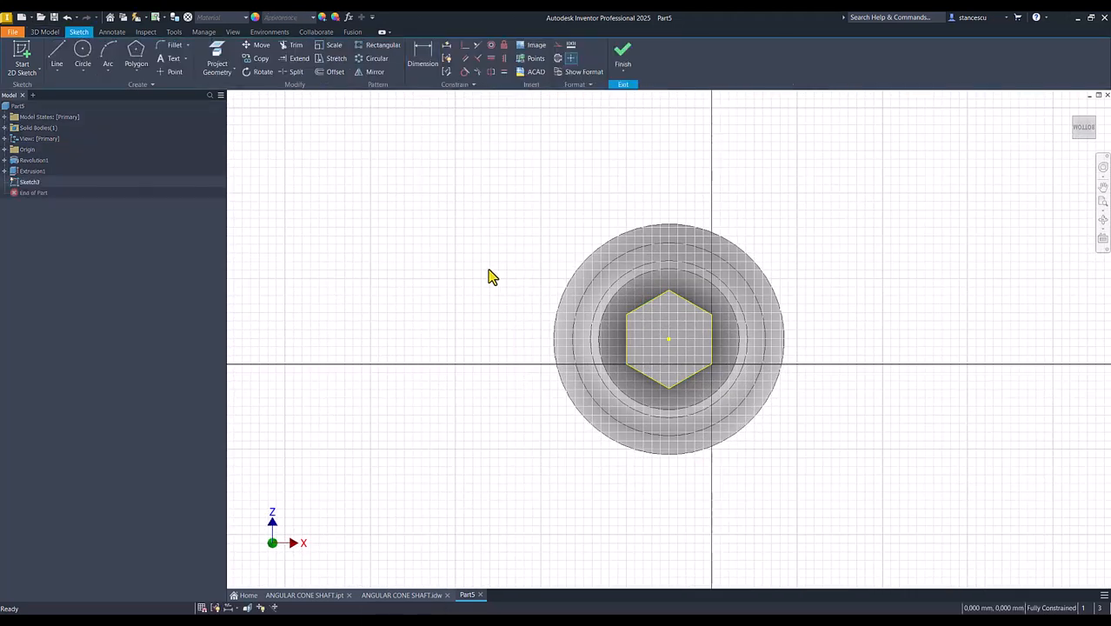
click(83, 52)
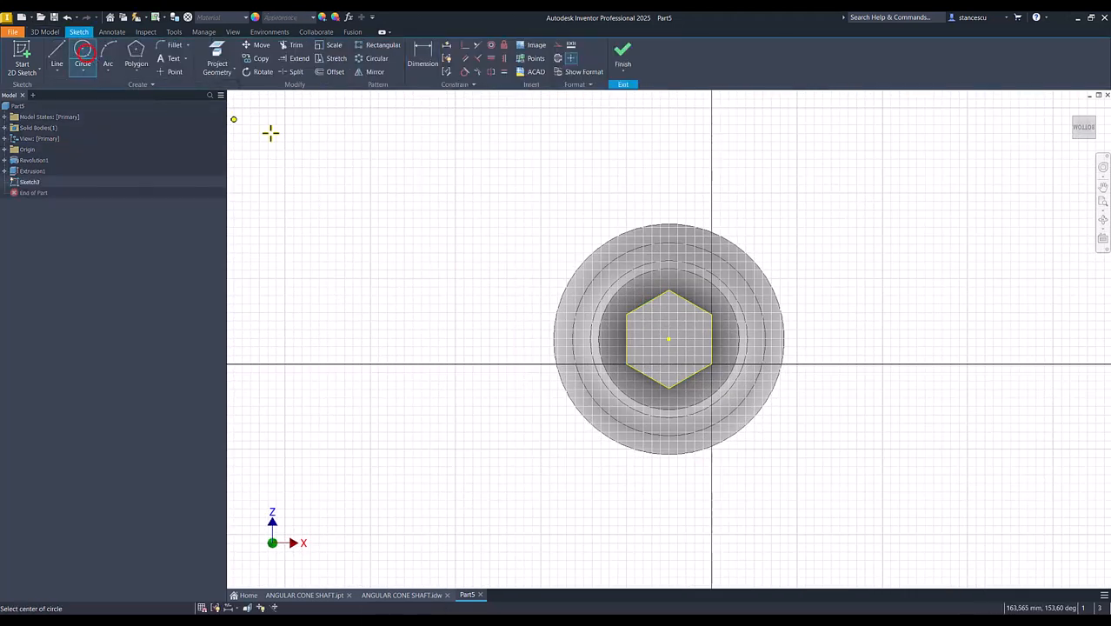
click(668, 340)
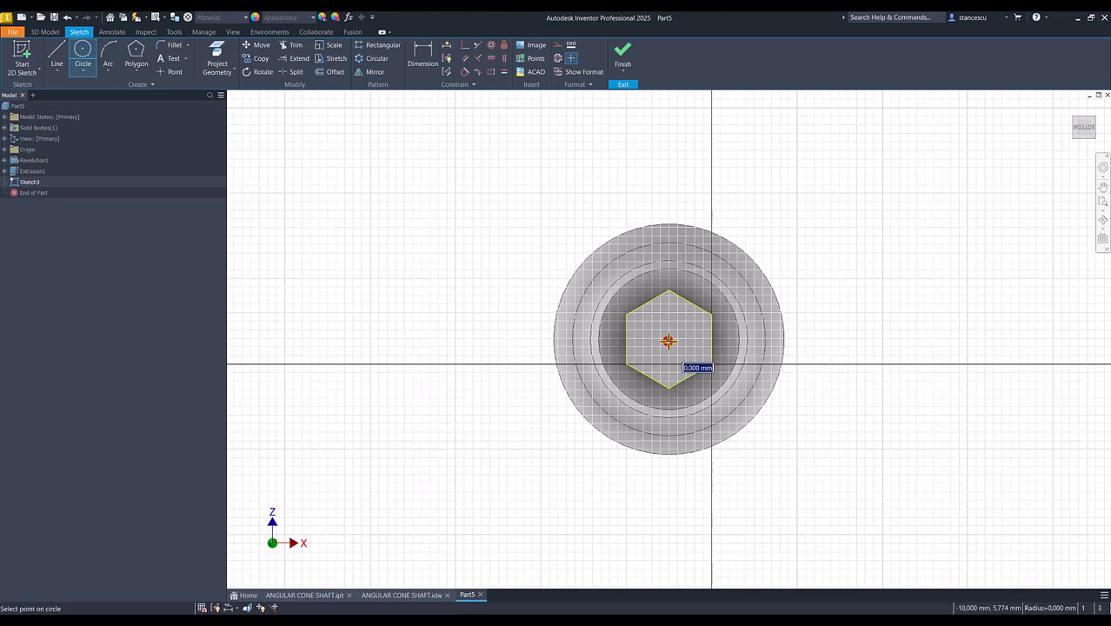
click(693, 300)
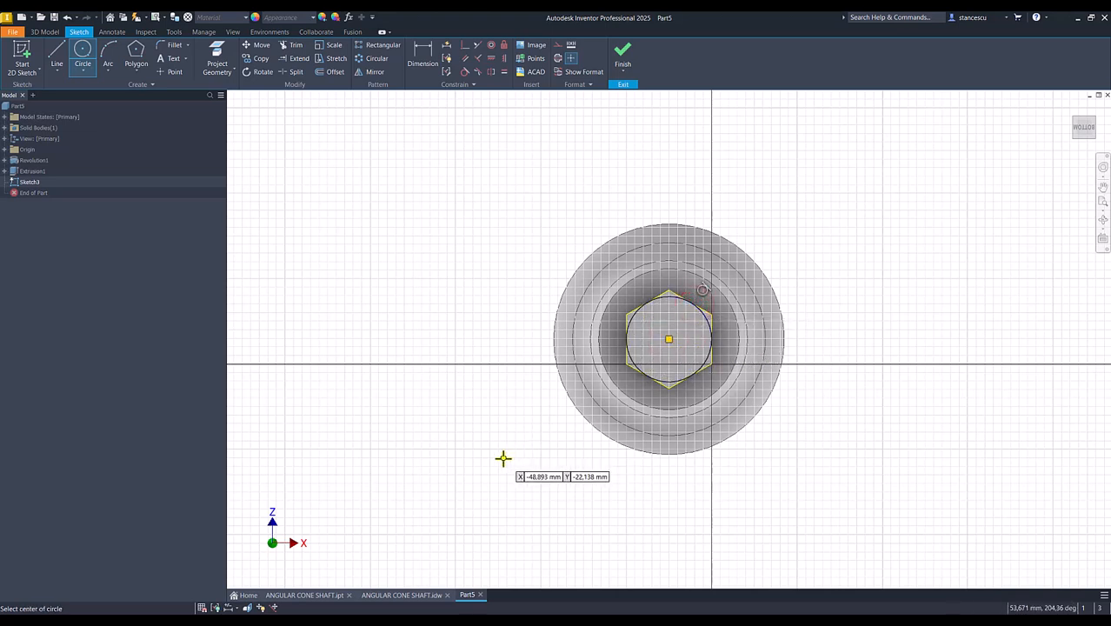
click(622, 56)
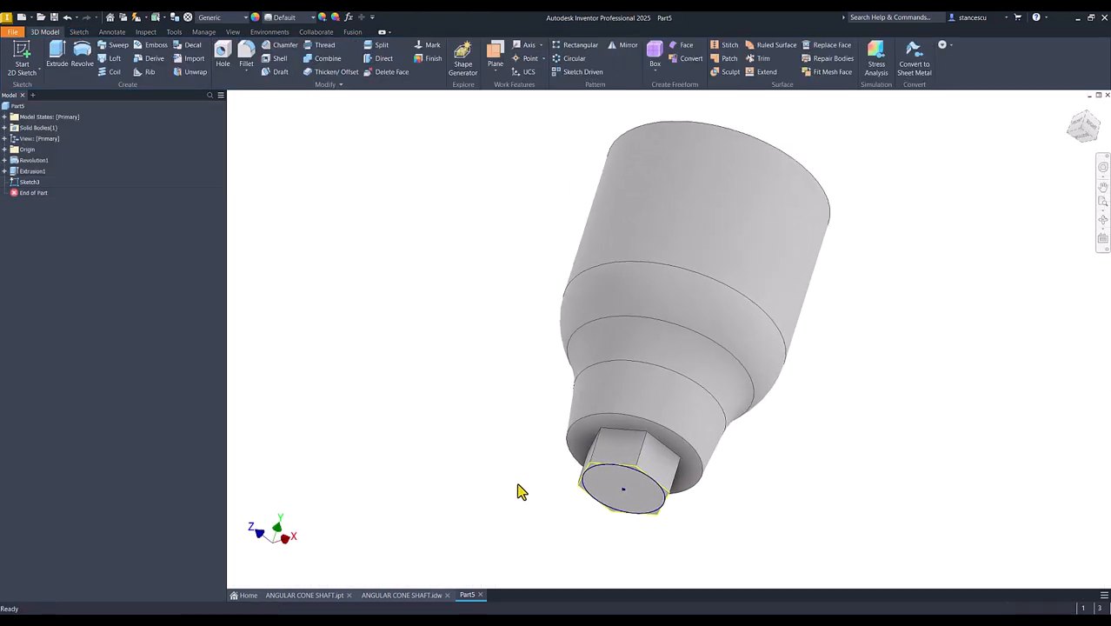
- Start a new sketch on the origin YZ Plane and project the 20 mm circle into it
scroll(519, 491, up, 5)
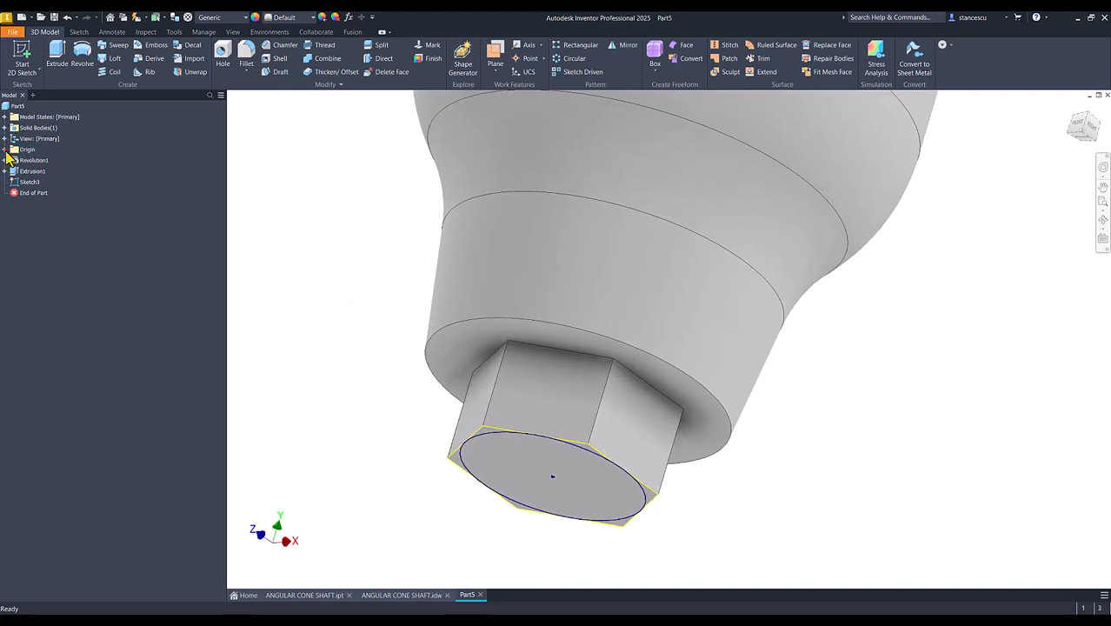
click(5, 149)
click(37, 162)
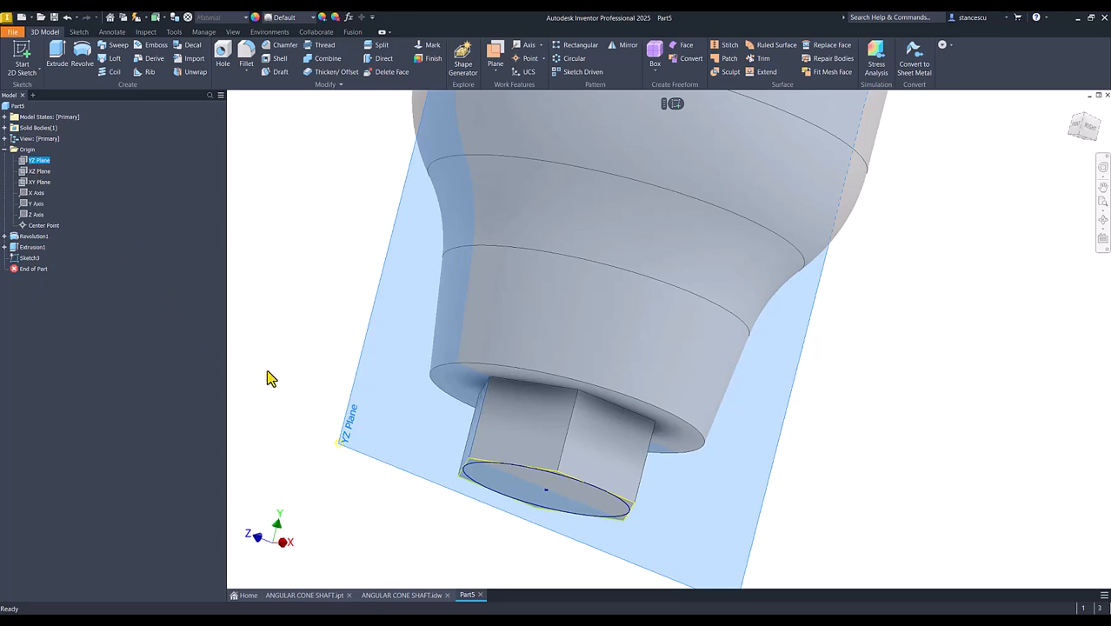
click(674, 104)
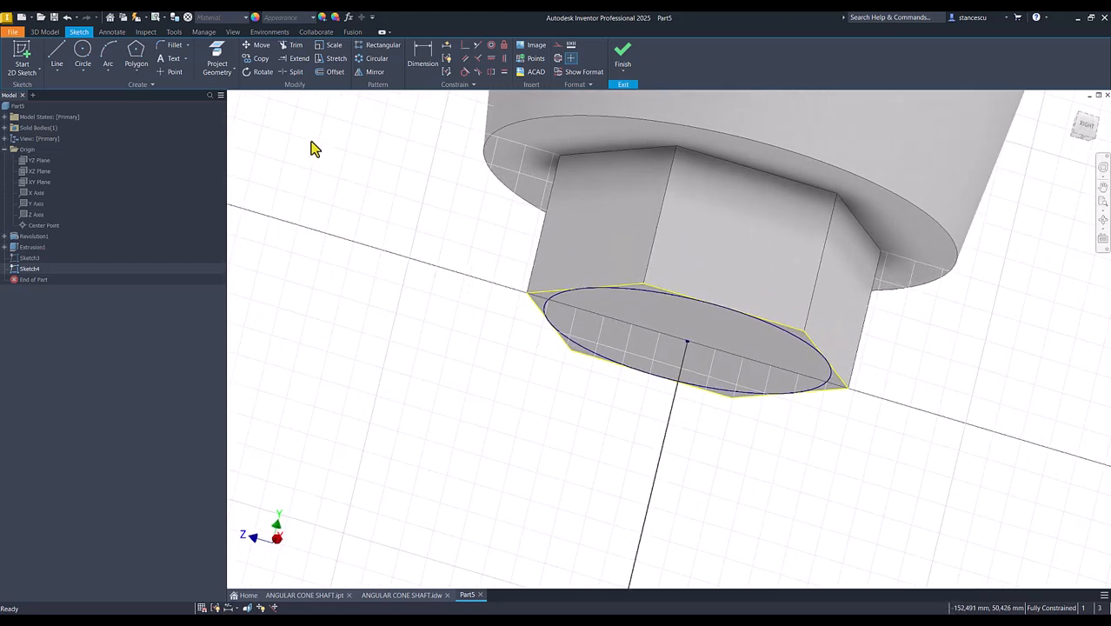
click(217, 55)
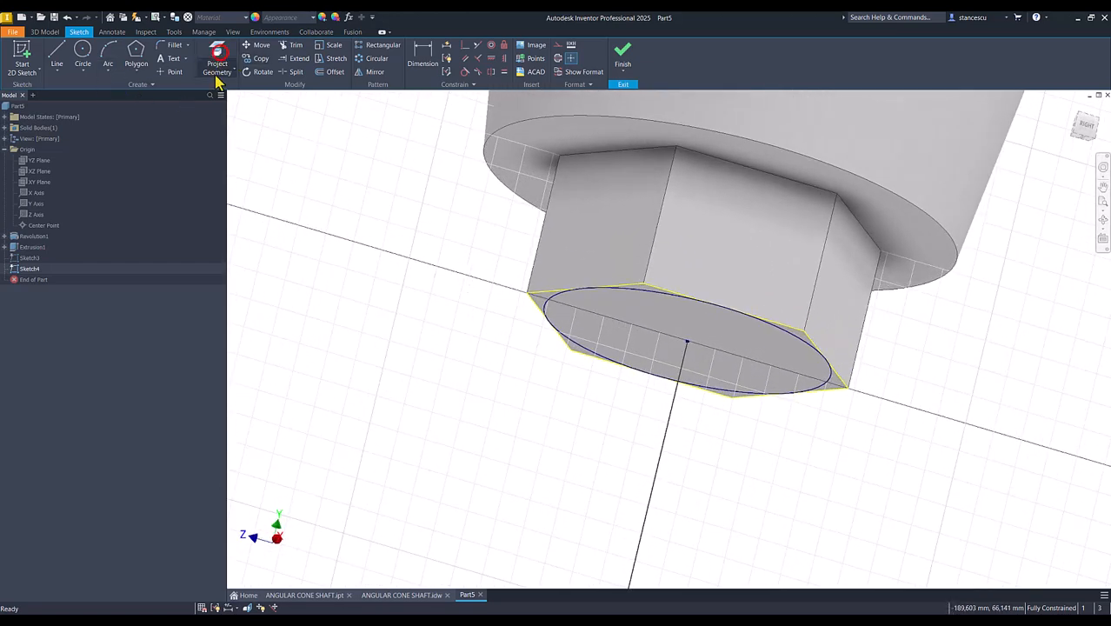
click(542, 307)
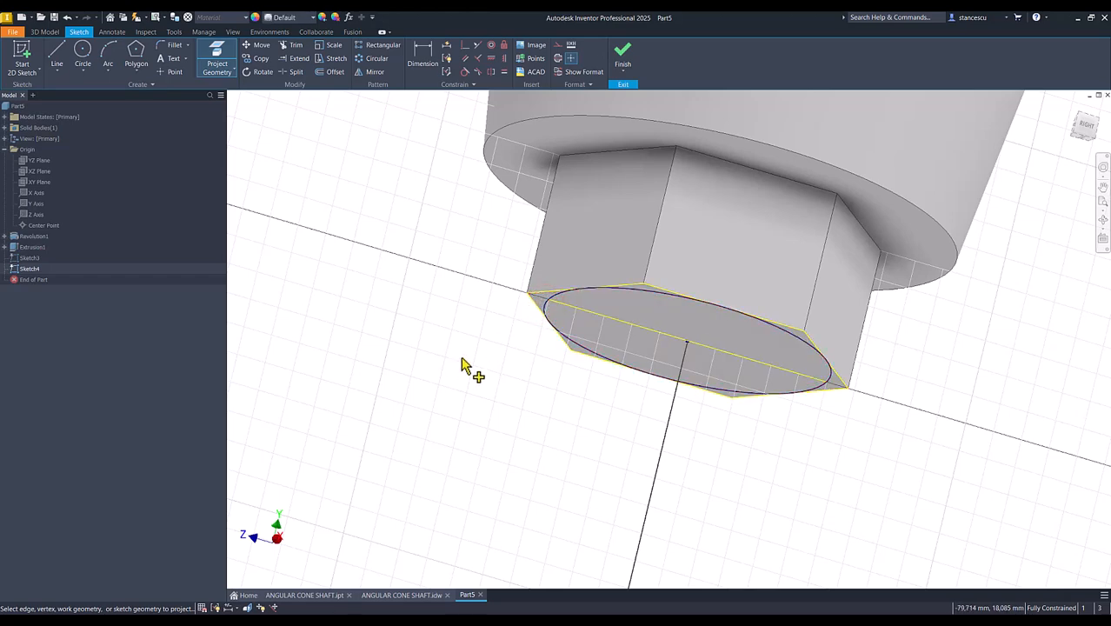
- Slice the graphics at the sketch plane and project the outline of the hexagonal end's side face into the sketch
scroll(543, 313, up, 4)
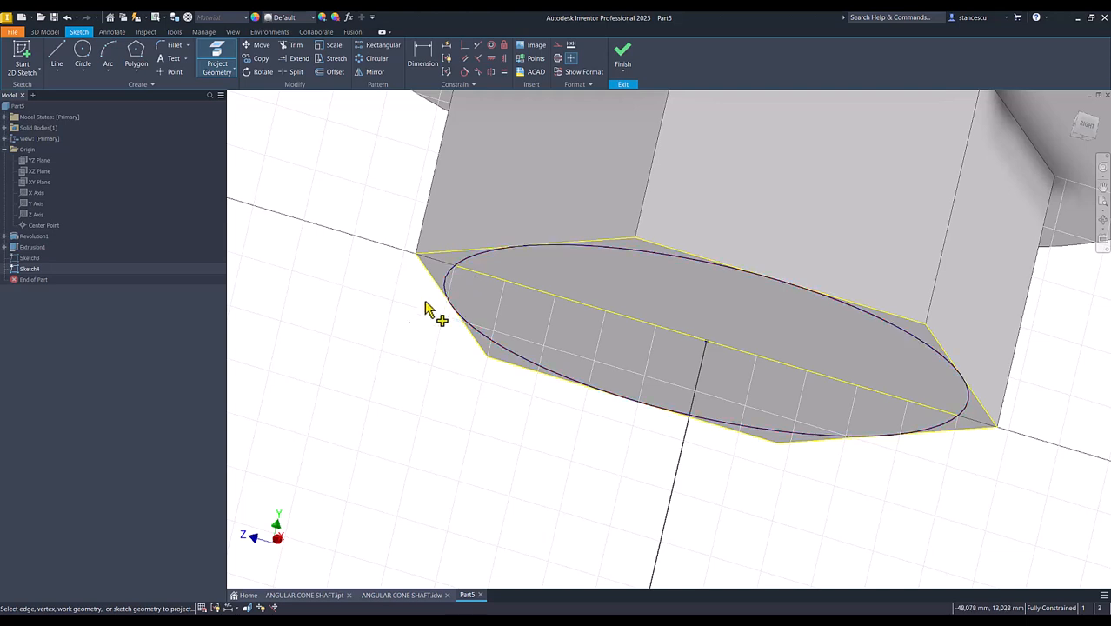
click(389, 323)
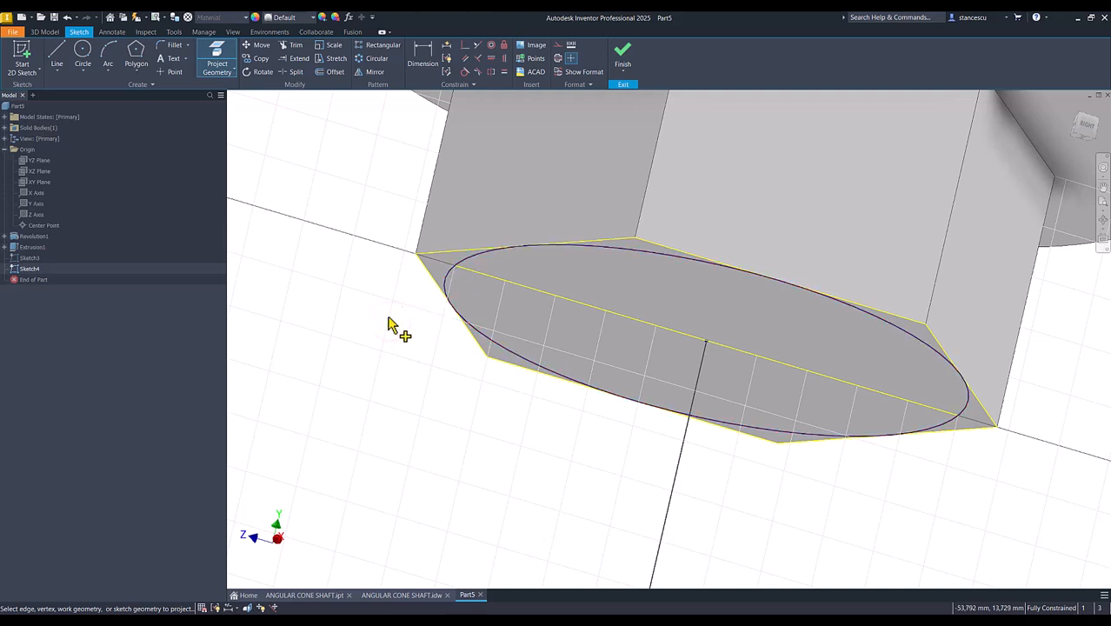
key(F7)
shift+middle_drag(392, 319, 410, 294)
shift+middle_drag(384, 252, 364, 218)
click(217, 63)
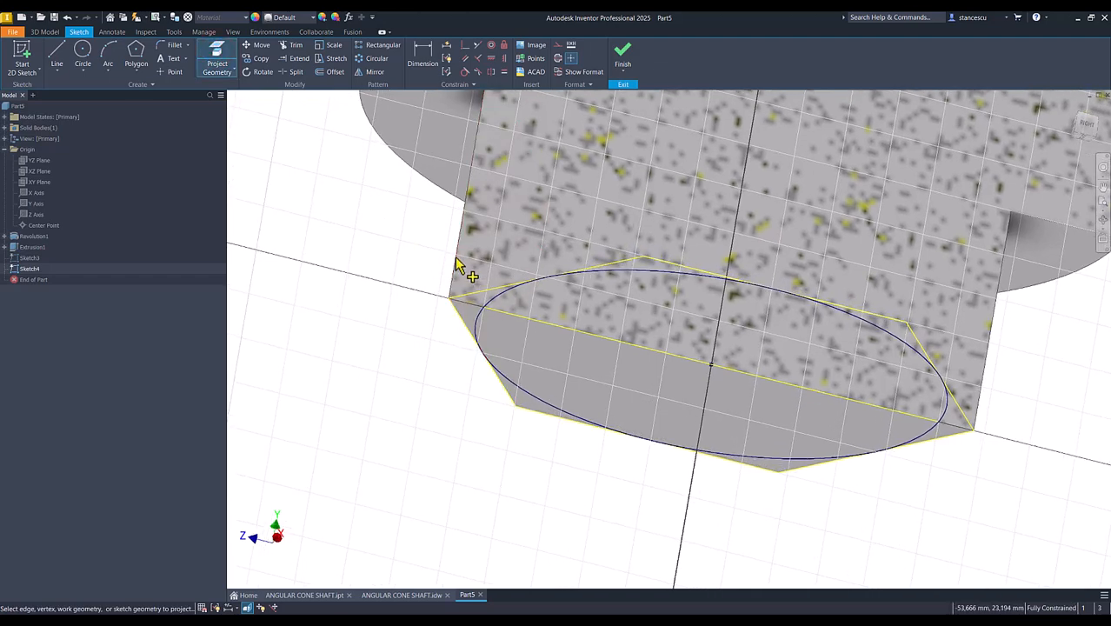
click(457, 263)
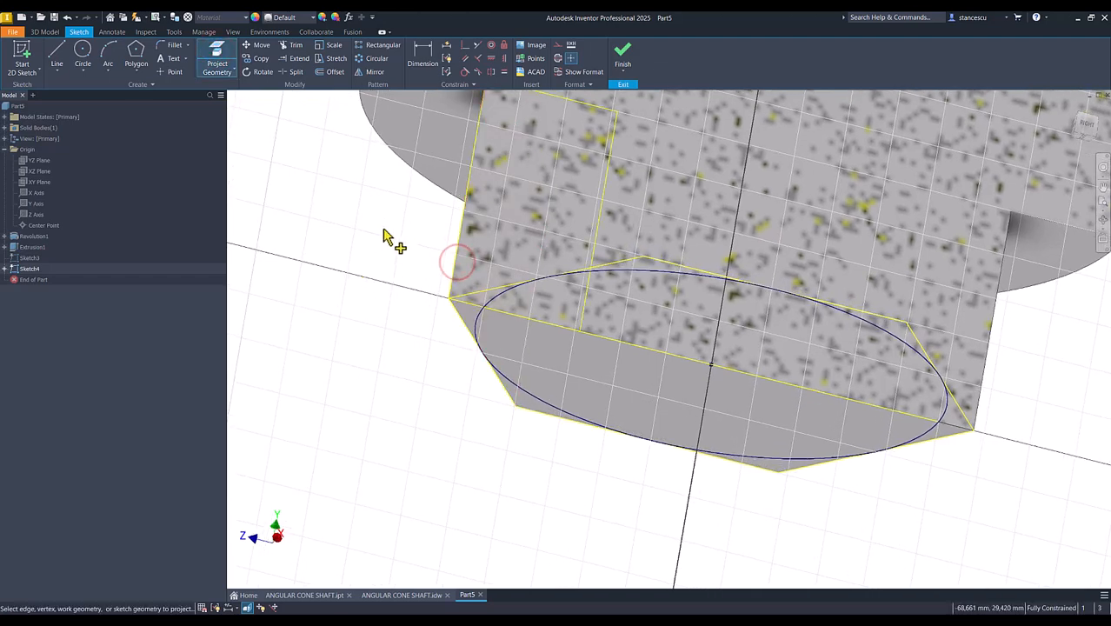
- Draw a slanted line about 1.8 mm long from the end of the projected circle to the hexagon's projected outer vertical edge
click(57, 54)
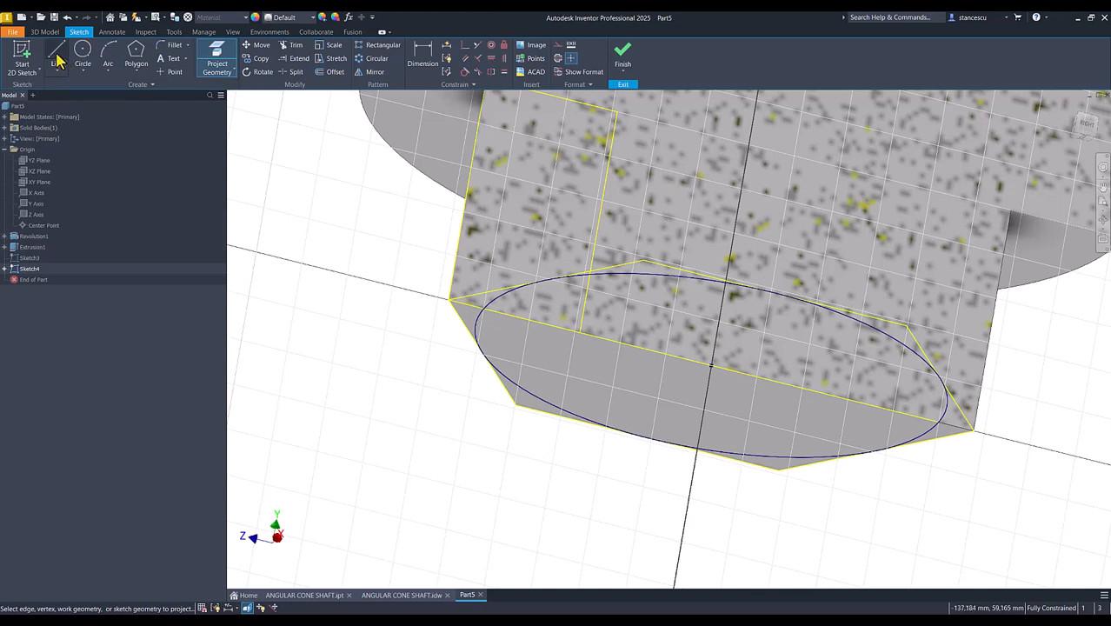
scroll(417, 317, up, 5)
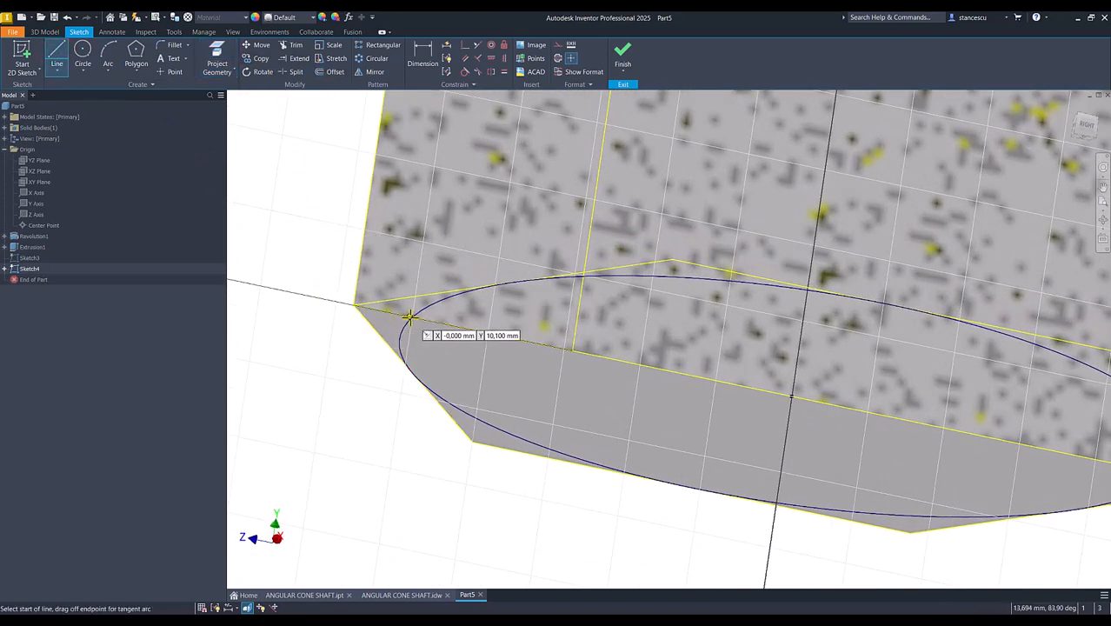
click(413, 318)
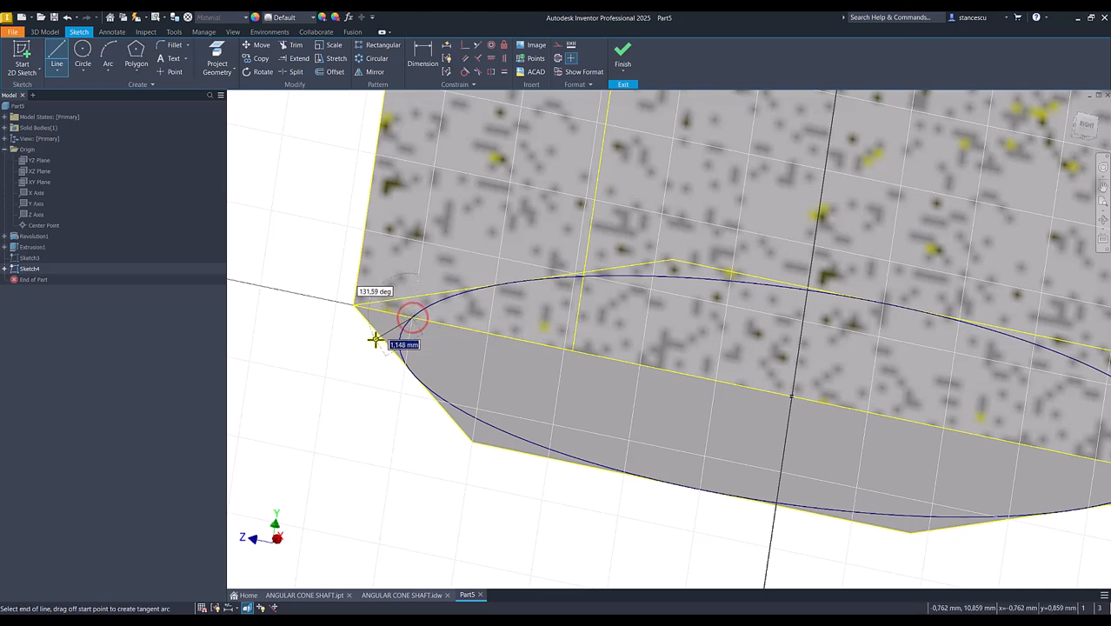
click(359, 270)
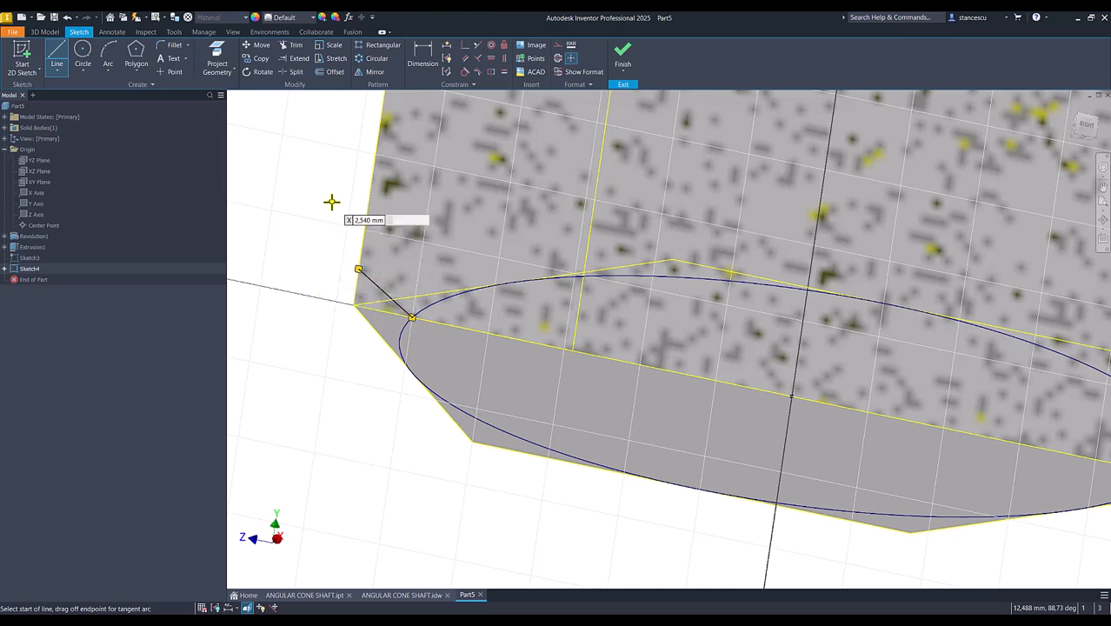
- Dimension the angle between the slanted line and the projected base line as 30 degrees, and finish the sketch
click(423, 57)
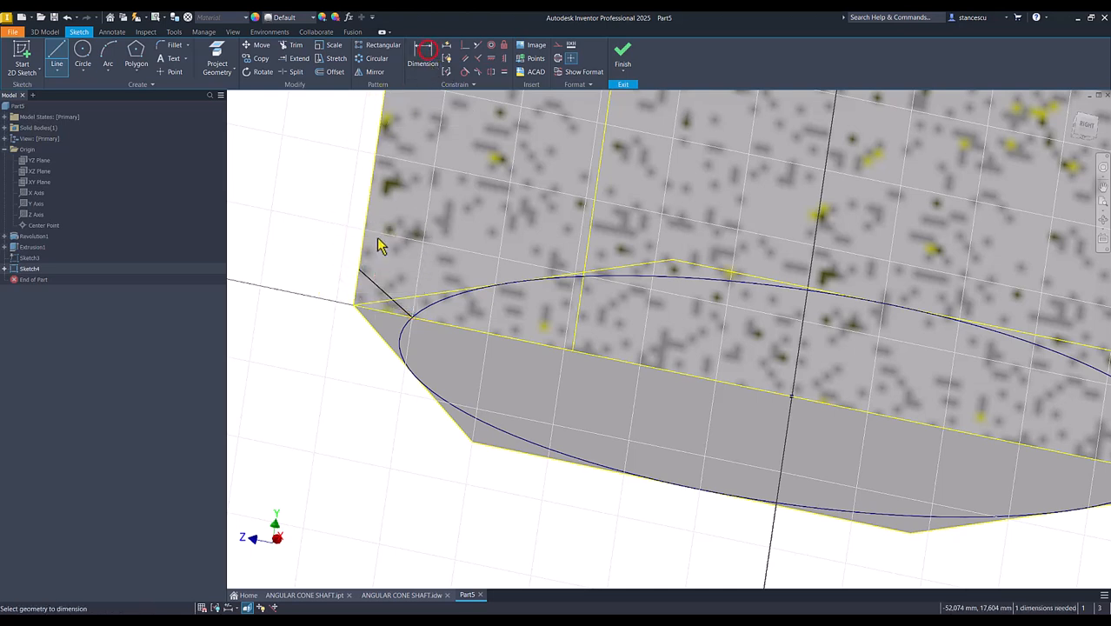
click(380, 317)
click(372, 281)
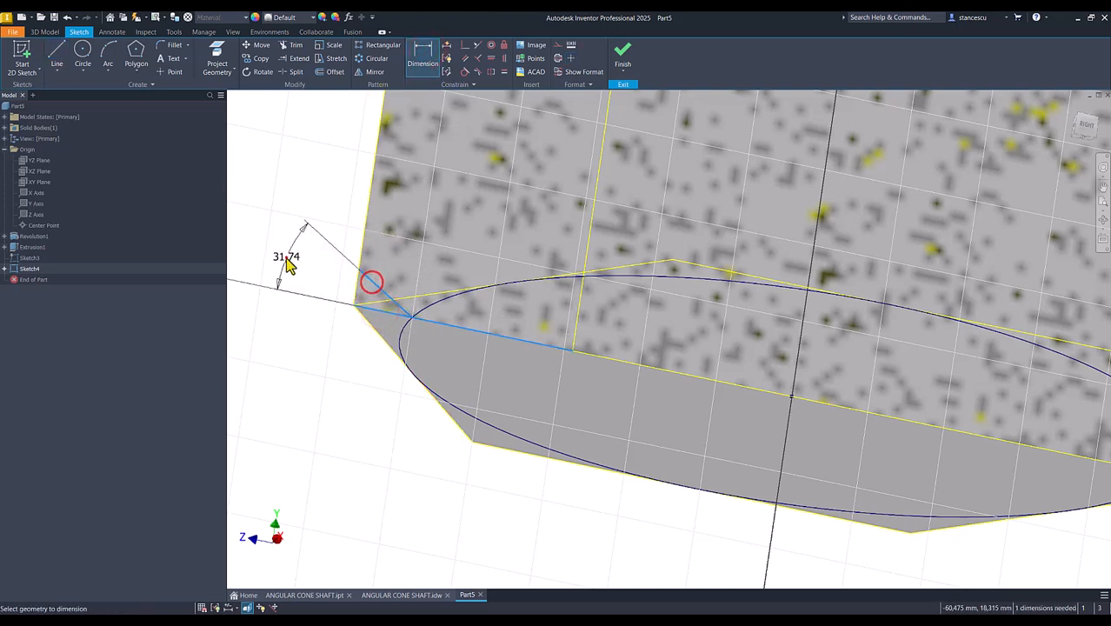
click(289, 265)
text(30)
key(Return)
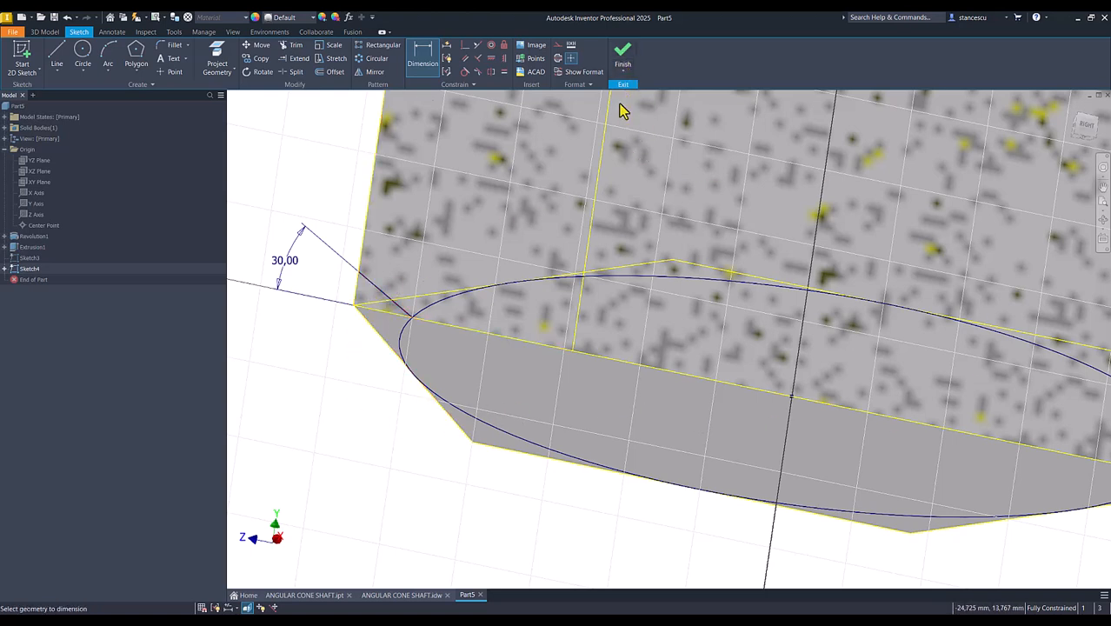
click(623, 57)
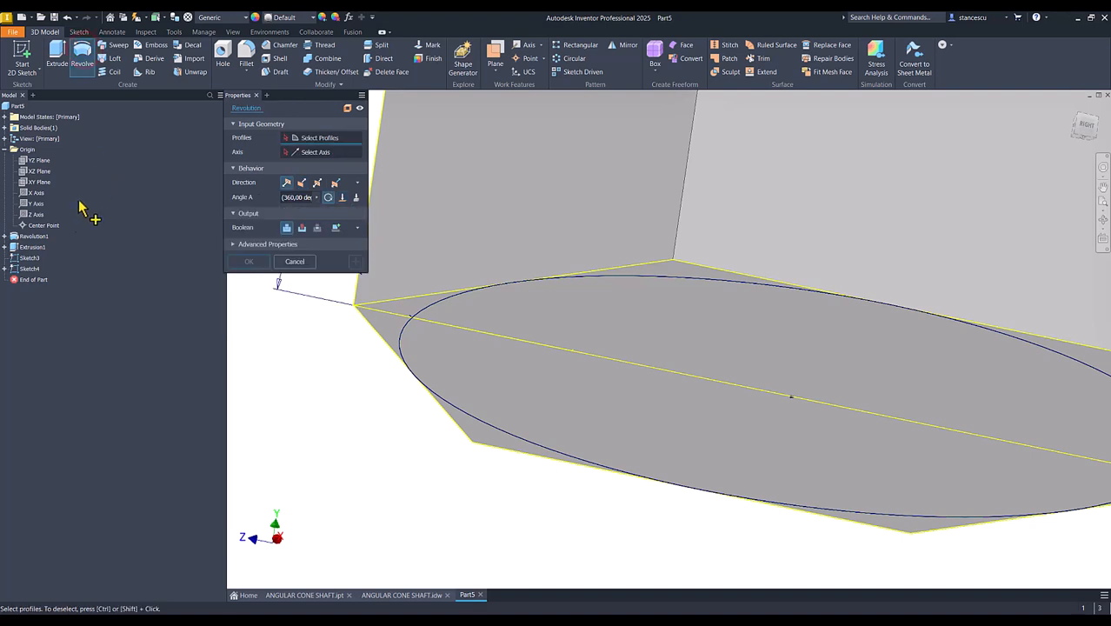
- Revolve the small corner triangle a full 360 degrees around the Y Axis as a cut to chamfer the hexagon's corners
click(366, 295)
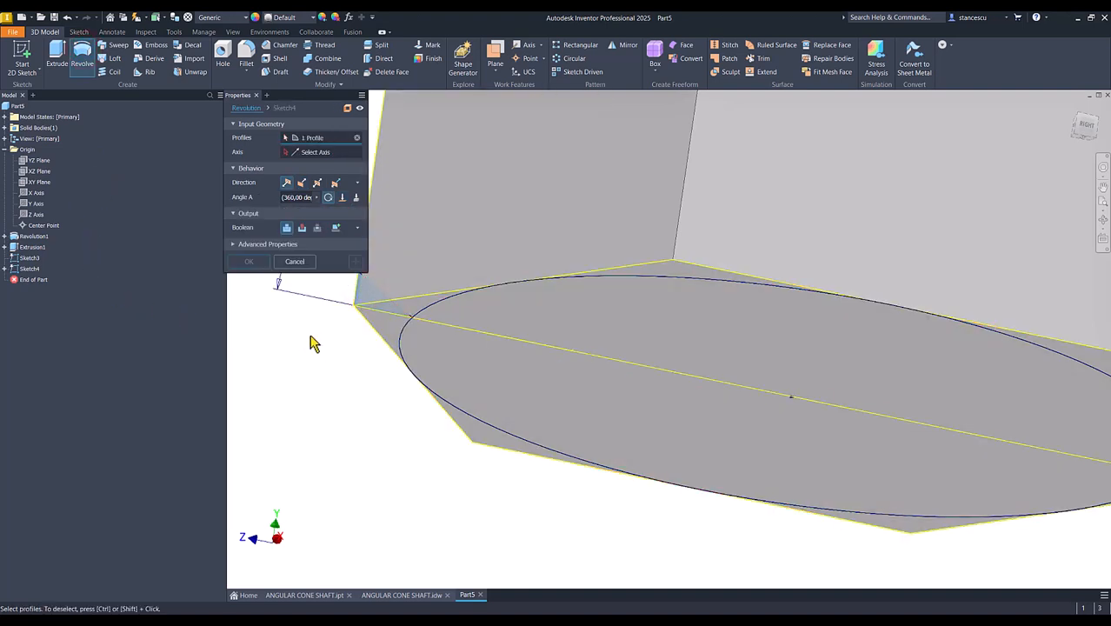
click(322, 153)
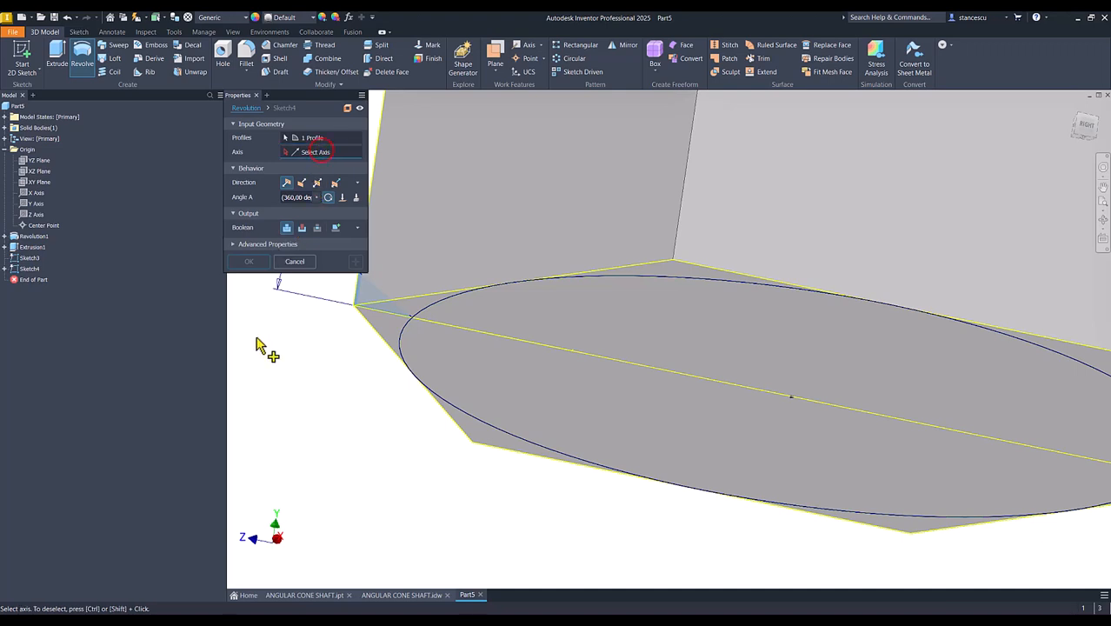
click(31, 203)
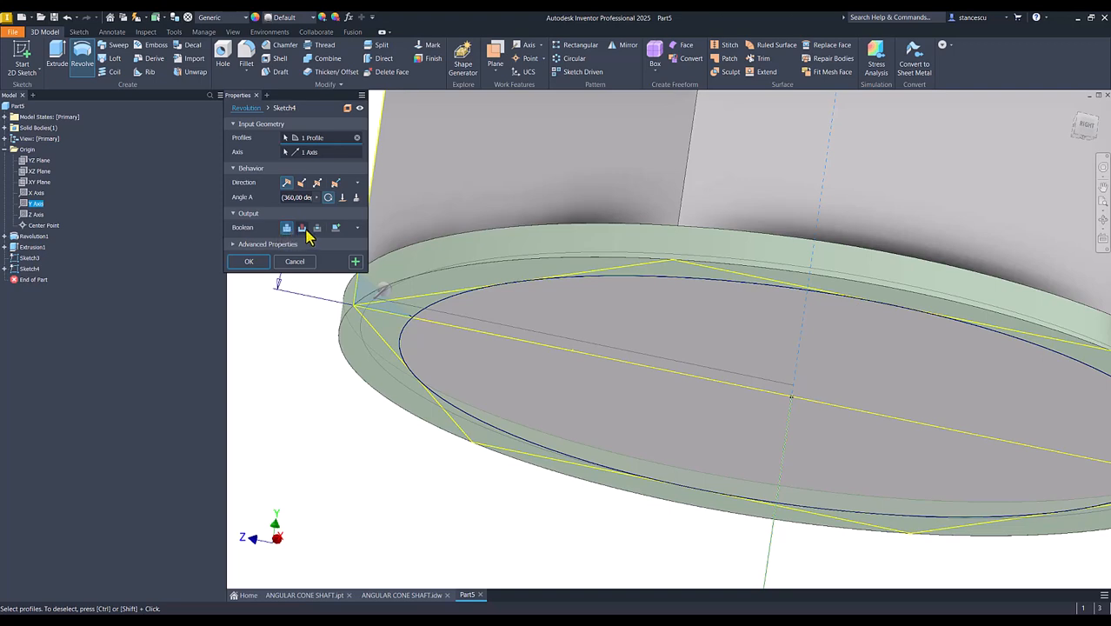
click(303, 228)
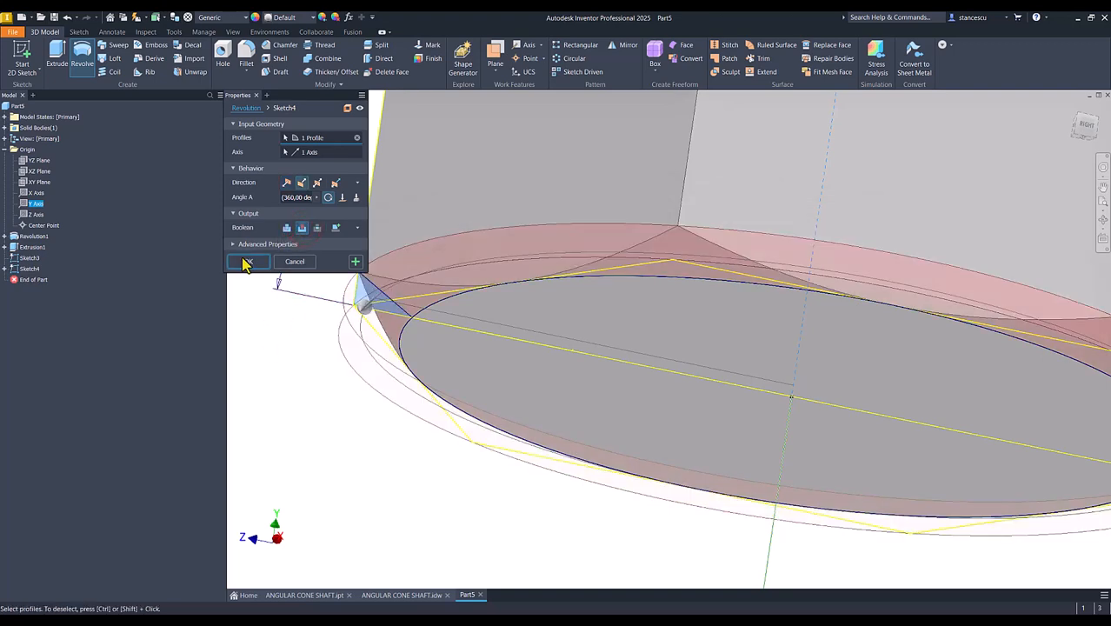
click(245, 261)
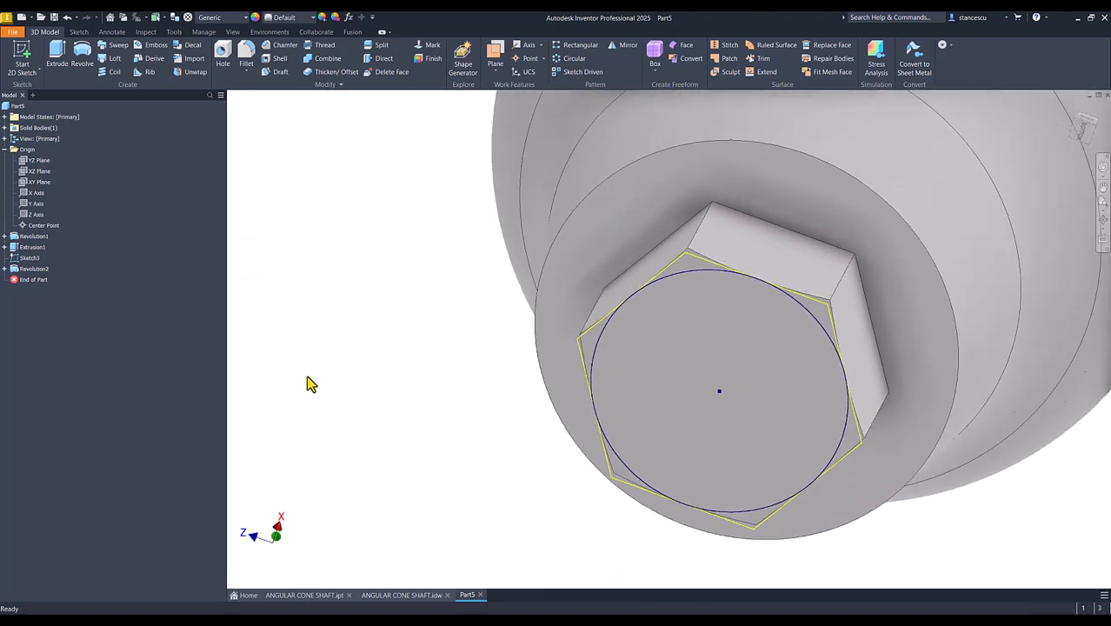
- Hide the sketch with the circle and hexagon on the base end and return to the home view
shift+middle_drag(311, 384, 258, 338)
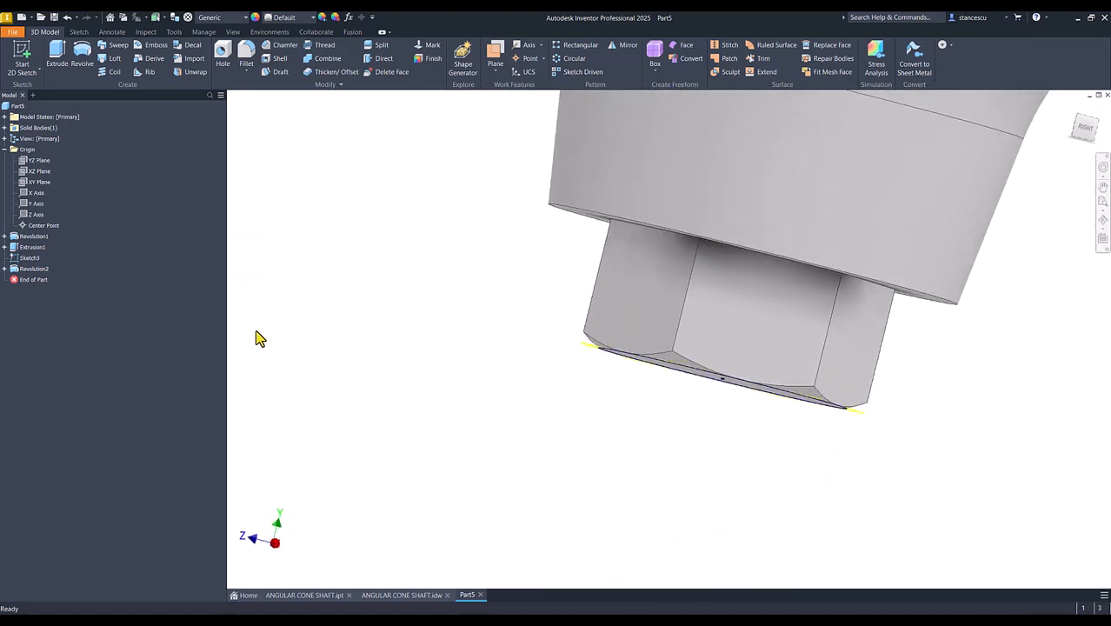
right_click(17, 259)
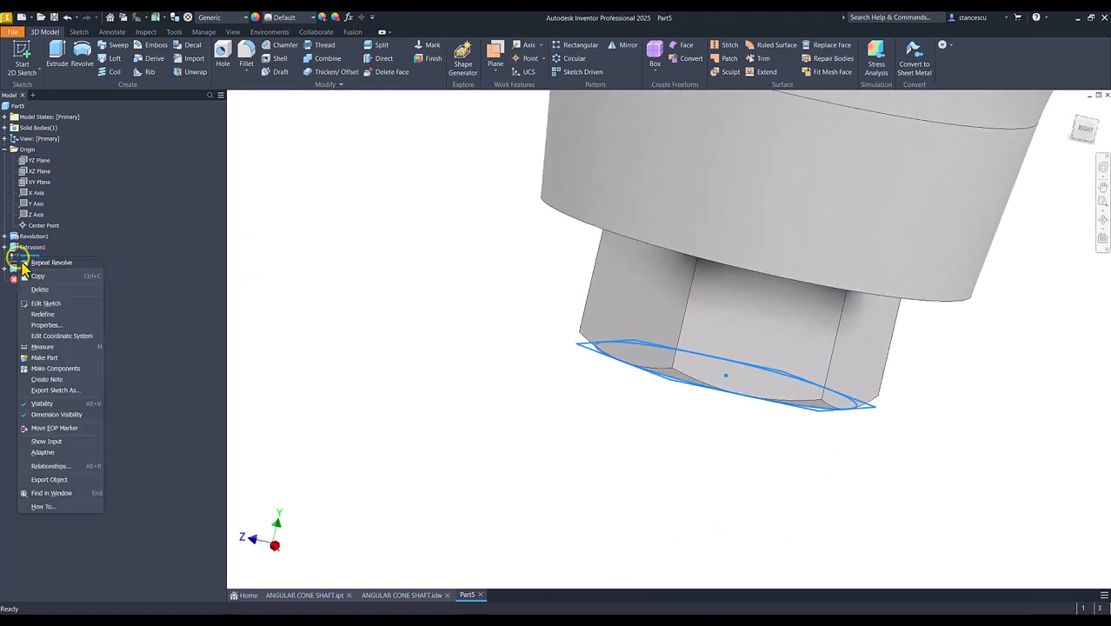
click(41, 403)
shift+middle_drag(298, 362, 313, 361)
key(F6)
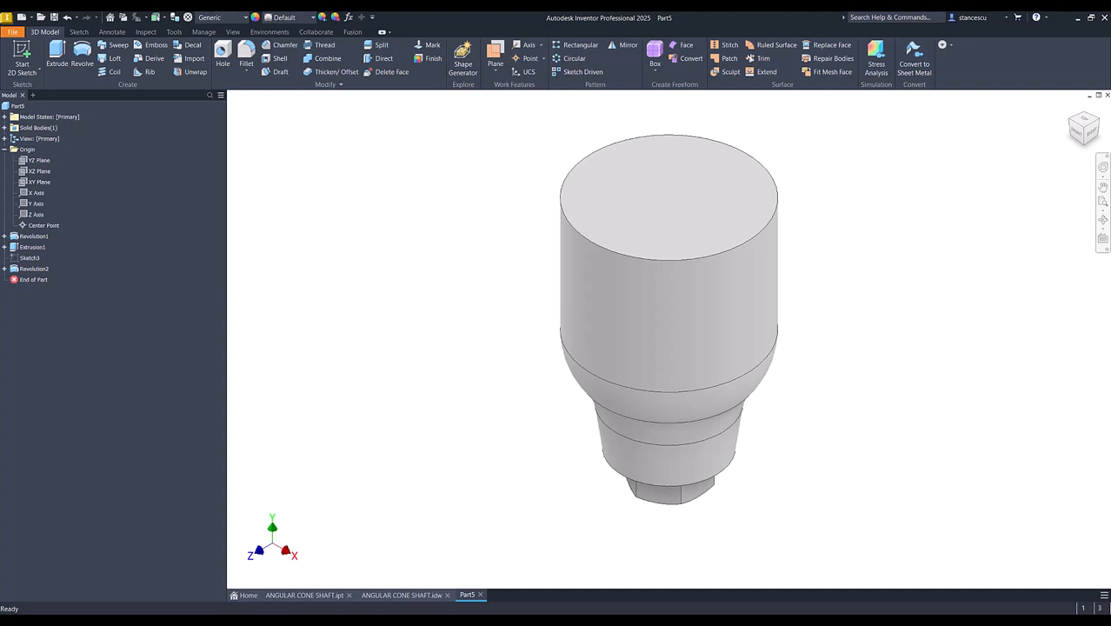
- Examine the shaft drawing and the finished ANGULAR CONE SHAFT part for the slanted face at the body's upper end
click(401, 596)
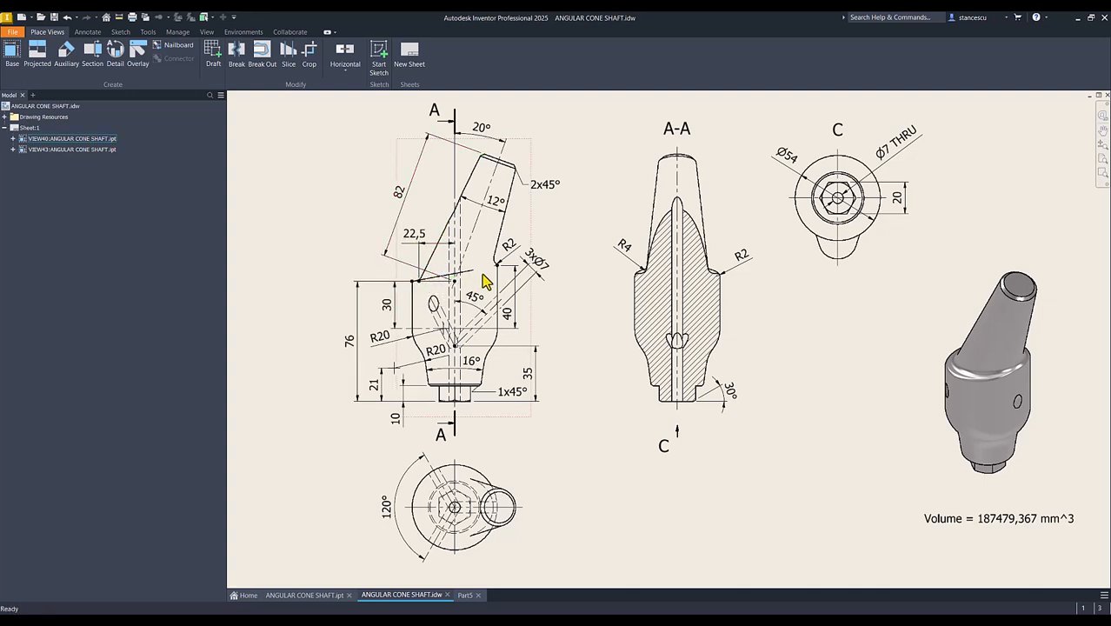
click(315, 595)
scroll(591, 345, down, 3)
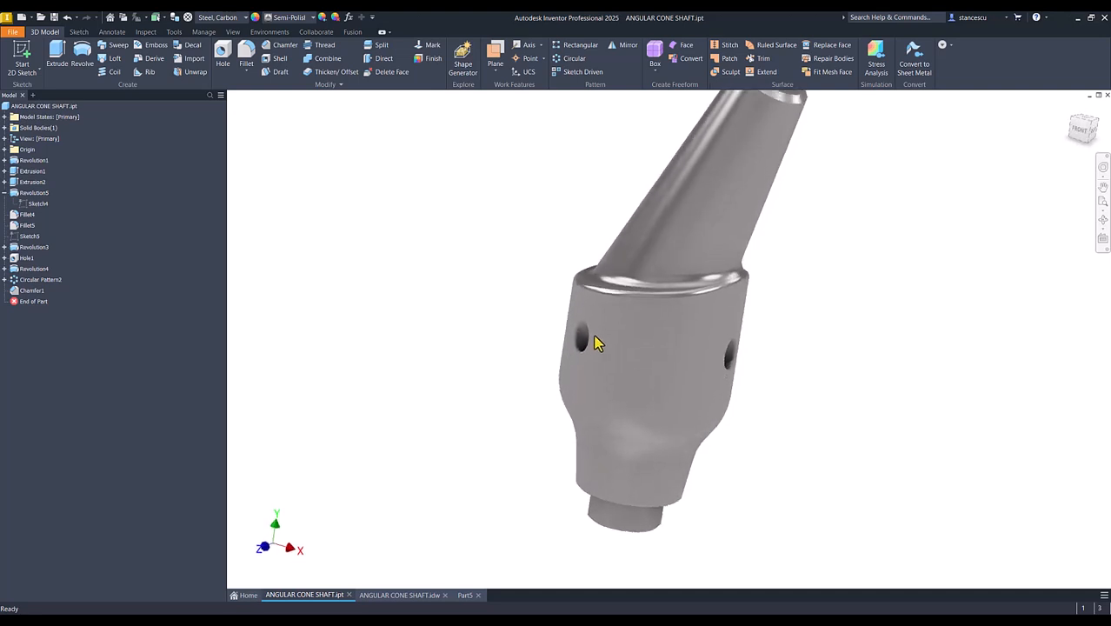
scroll(591, 337, down, 1)
shift+middle_drag(591, 337, 550, 295)
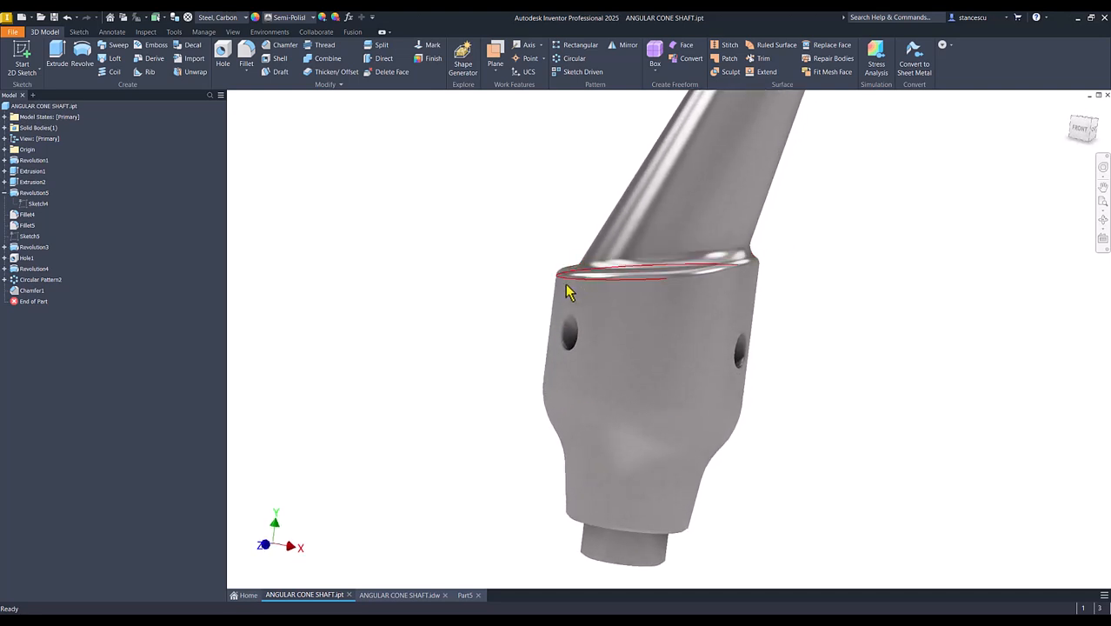
key(F6)
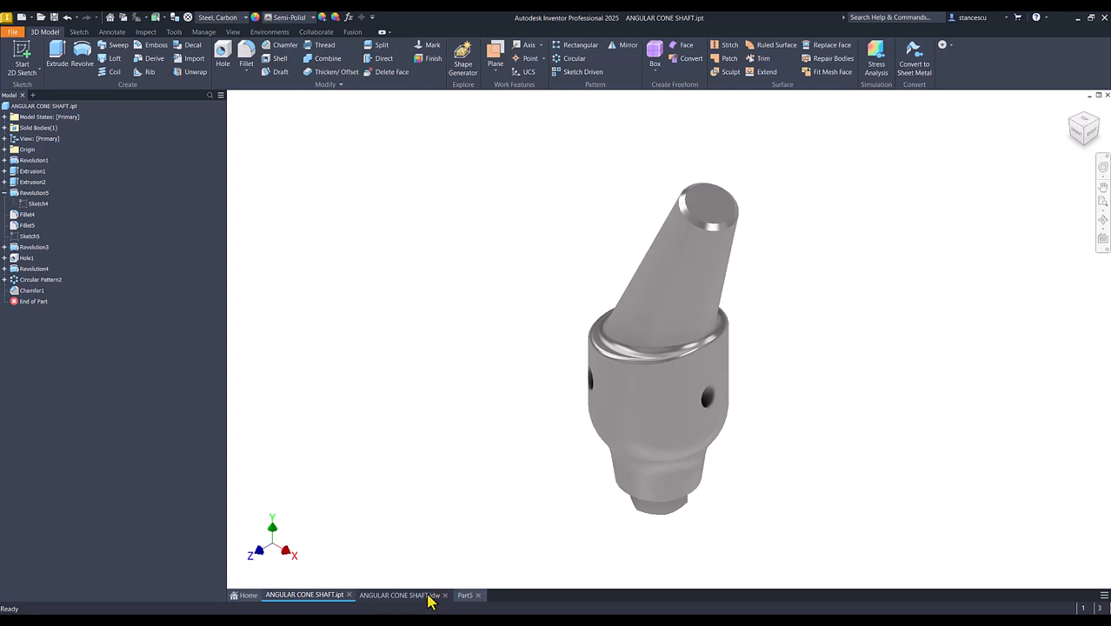
click(429, 598)
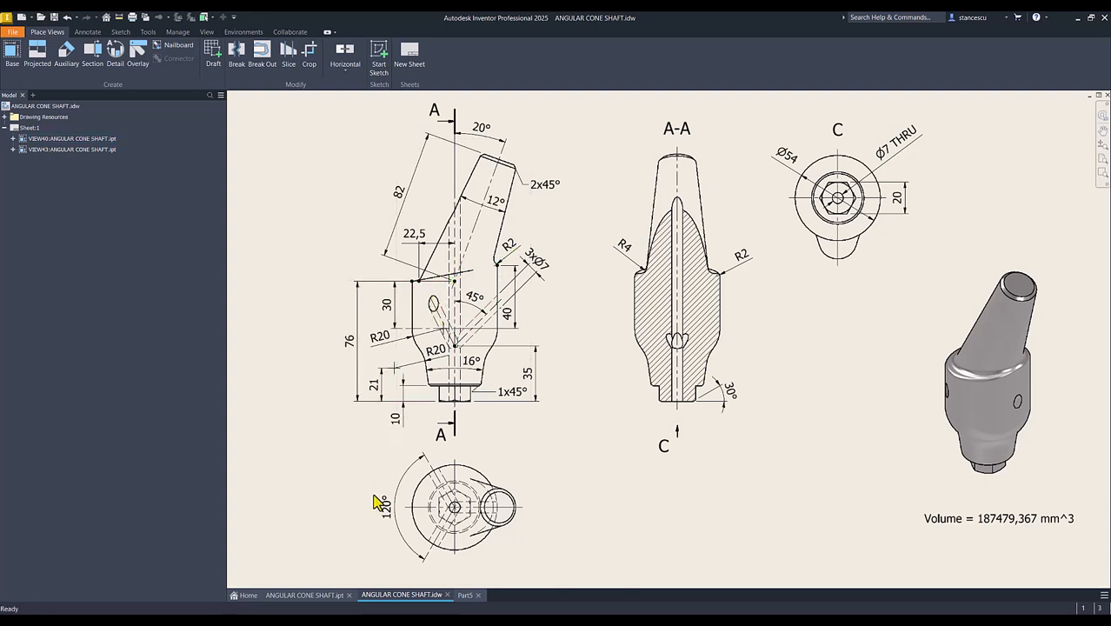
click(464, 596)
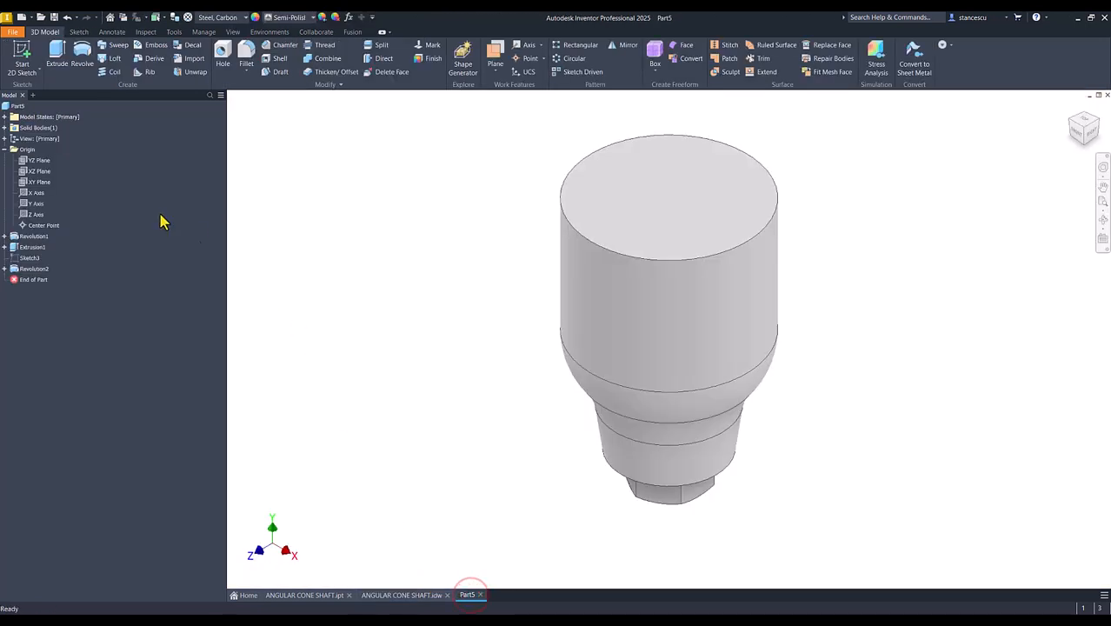
- Sketch on the XY Plane with sliced graphics, drawing a slanted line from the body's upper right corner to beyond its left edge
click(39, 183)
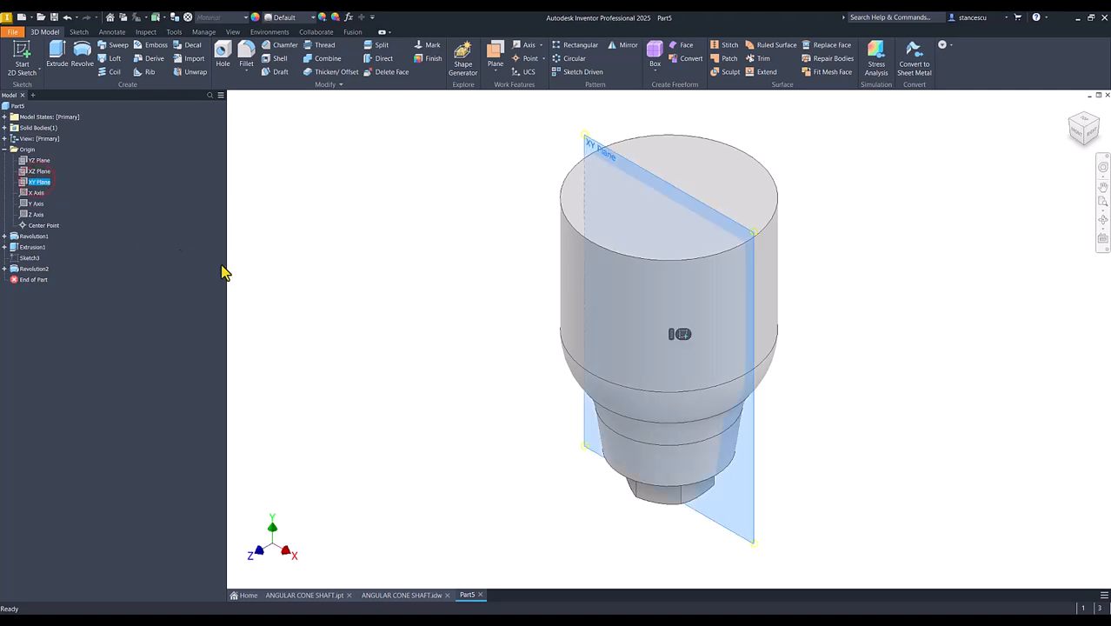
click(683, 334)
key(Num_Lock)
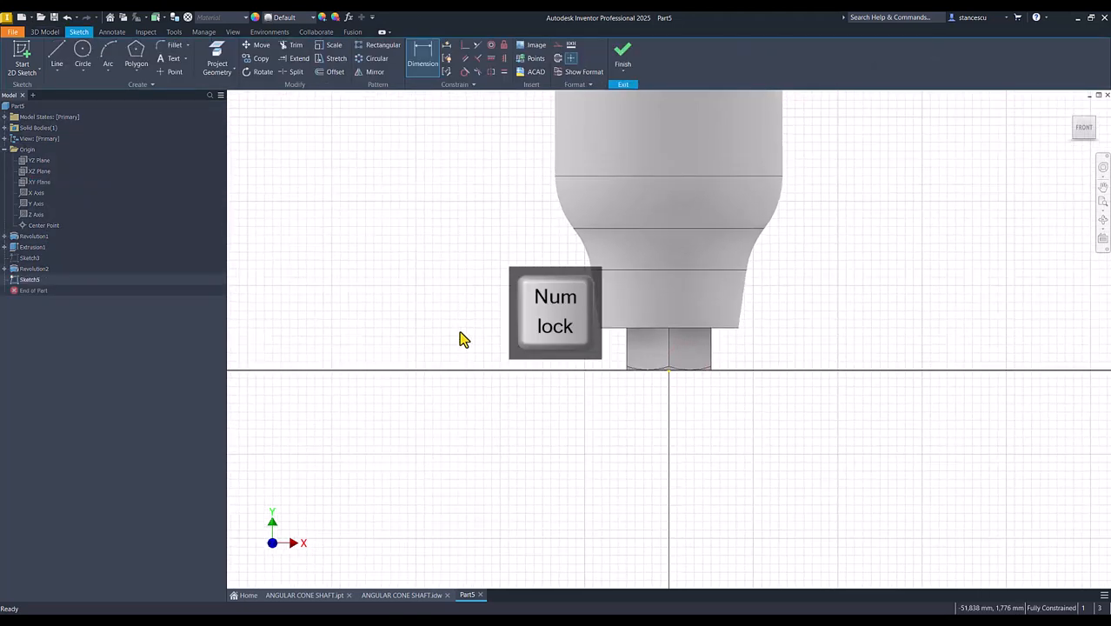
key(F7)
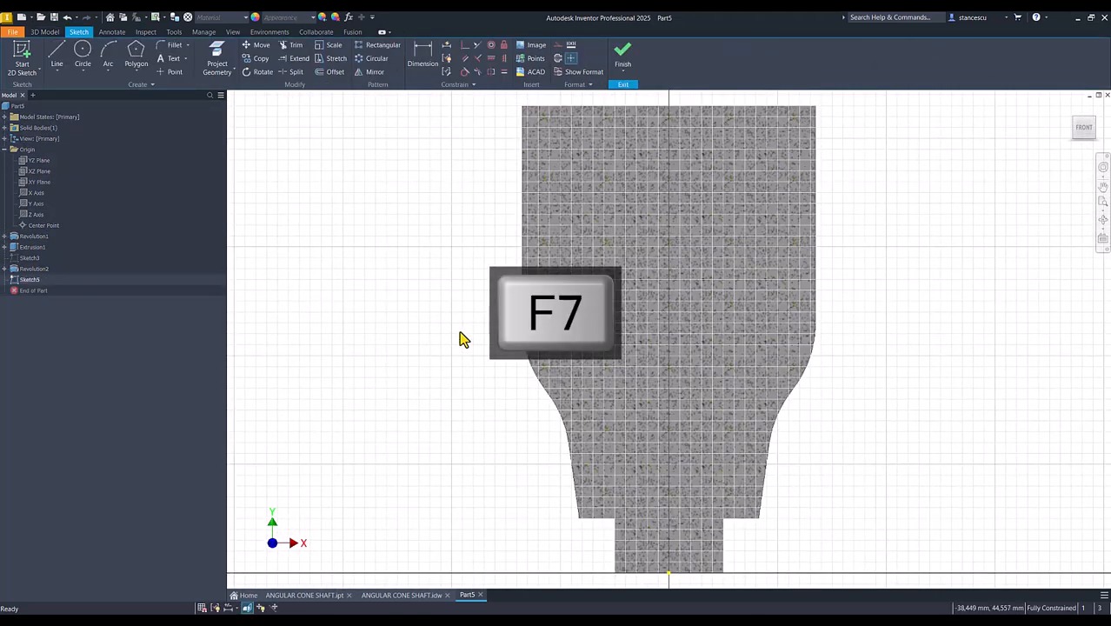
click(58, 59)
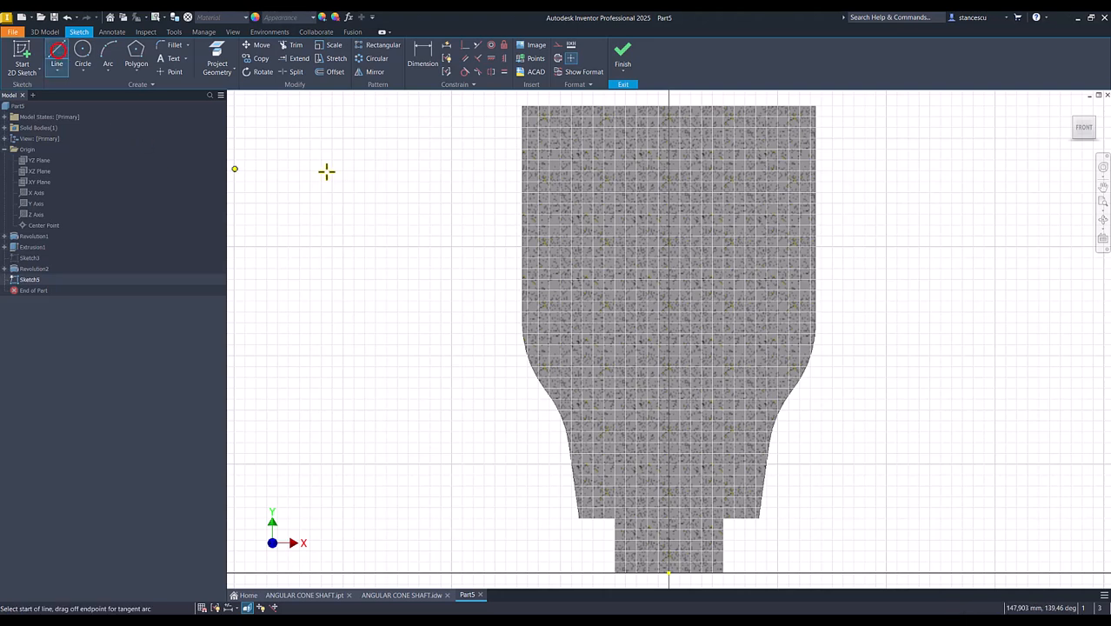
click(816, 106)
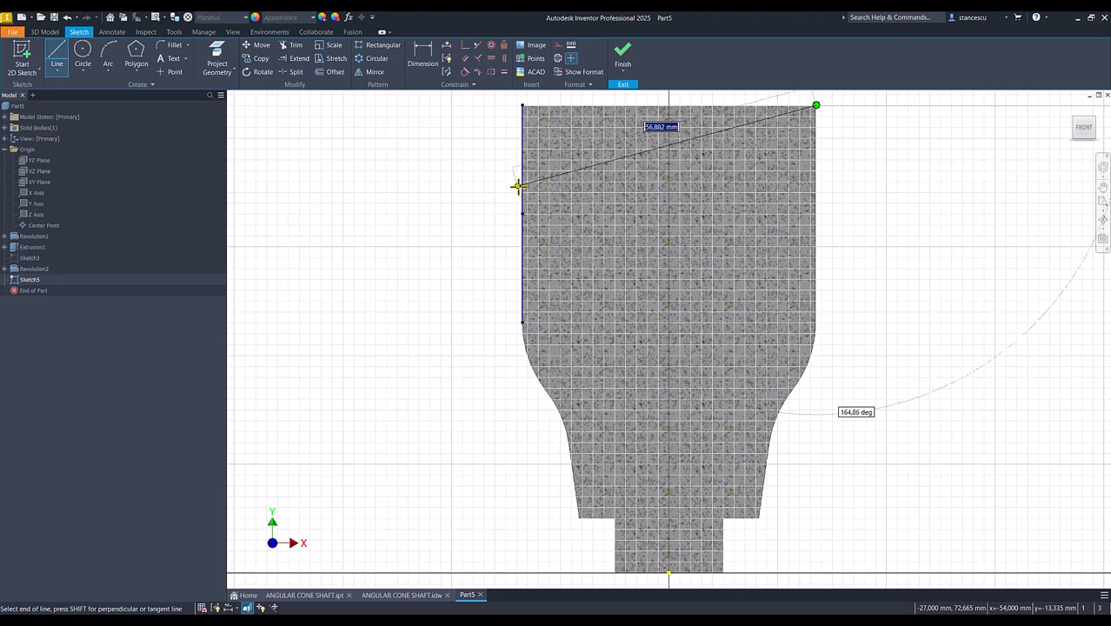
click(496, 206)
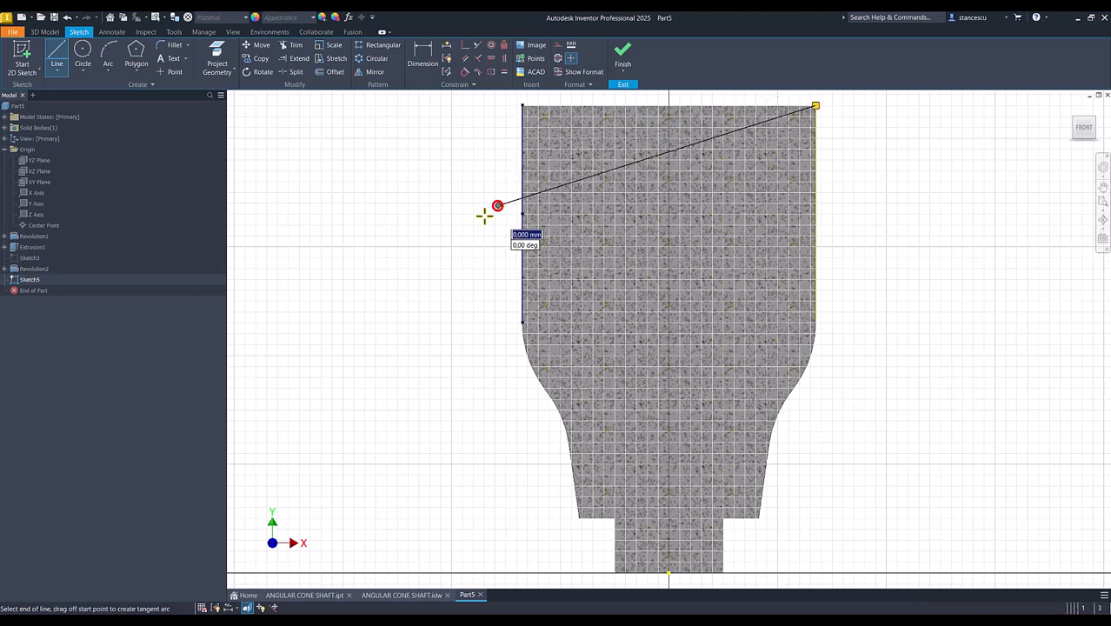
key(Escape)
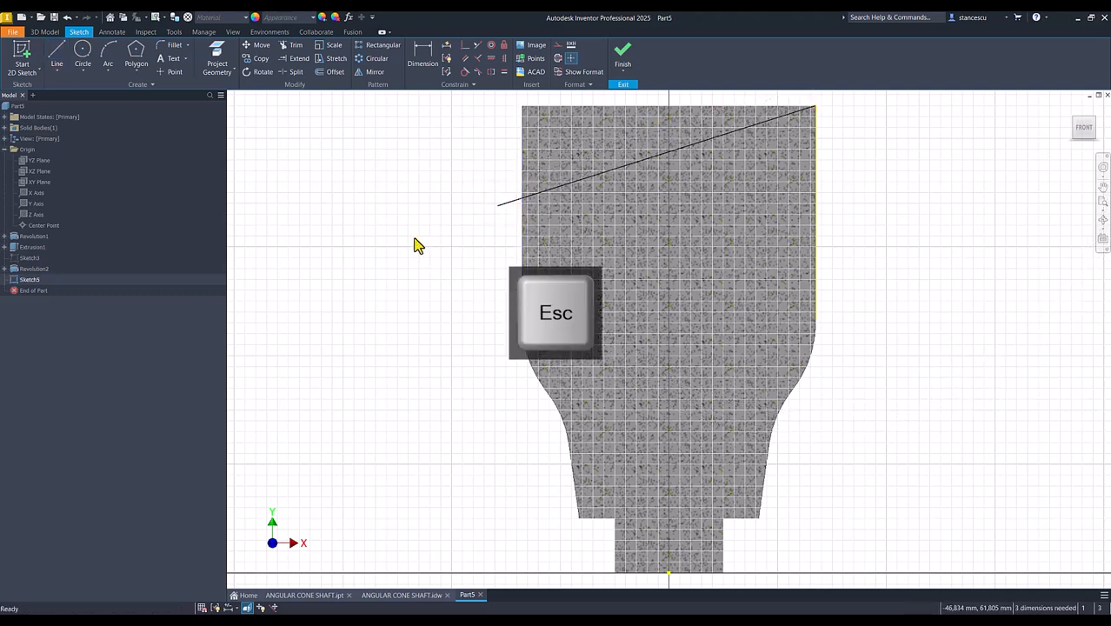
- Project the body's left vertical edge into the sketch and trim the slanted line's overhang at that edge
click(222, 66)
click(522, 167)
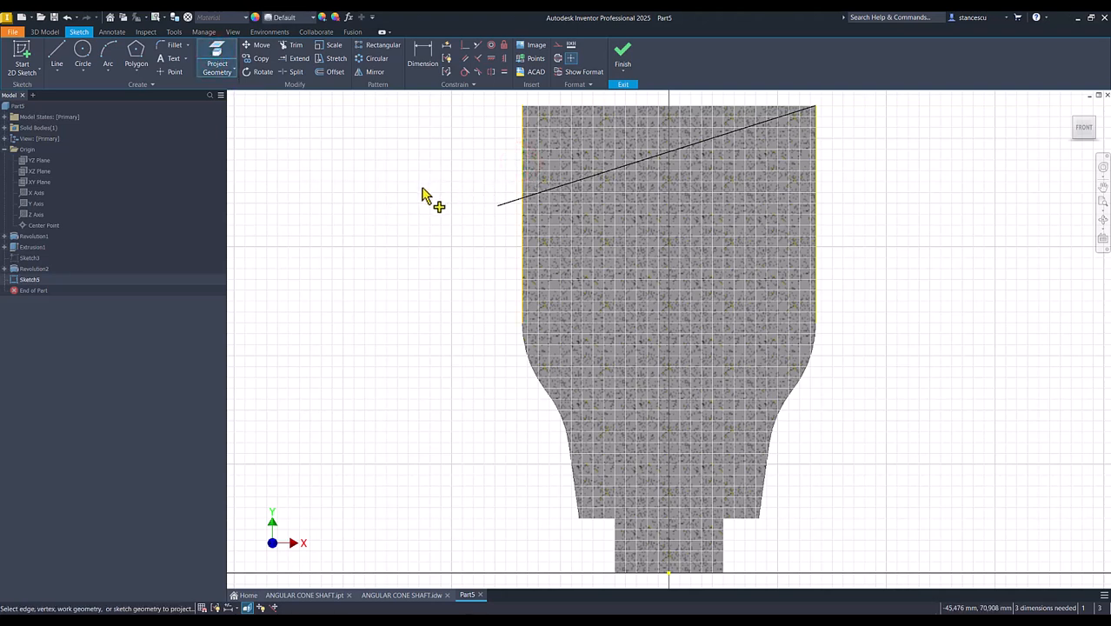
key(Escape)
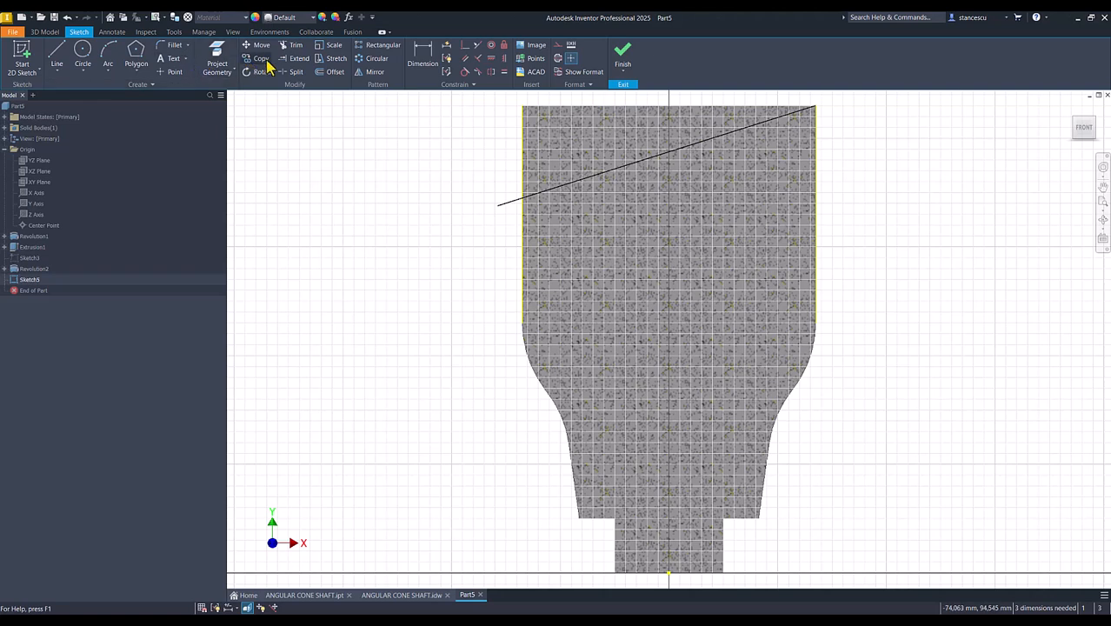
click(294, 45)
click(515, 200)
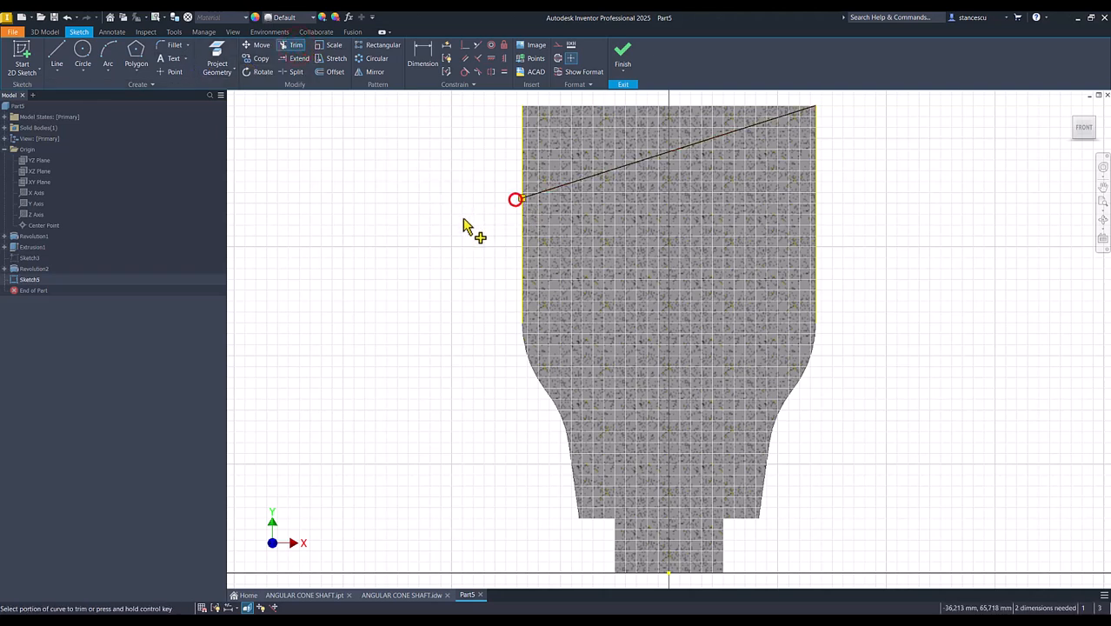
- Dimension the vertical distance from the slanted line's left end to the body's upper left corner as 40-30 (10 mm), and finish the sketch
click(422, 57)
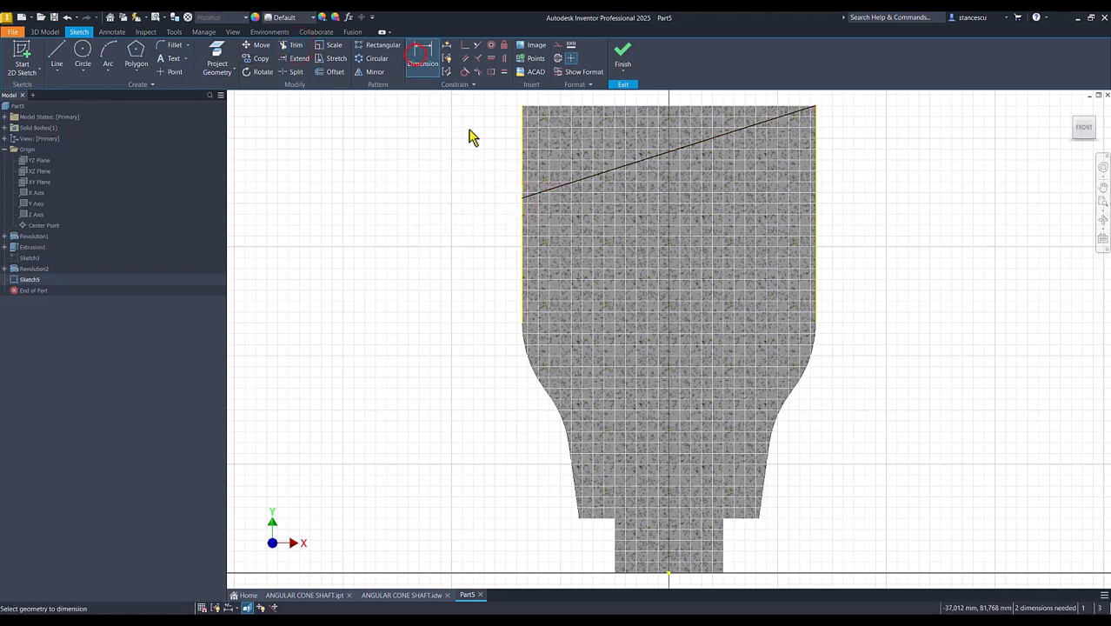
click(521, 198)
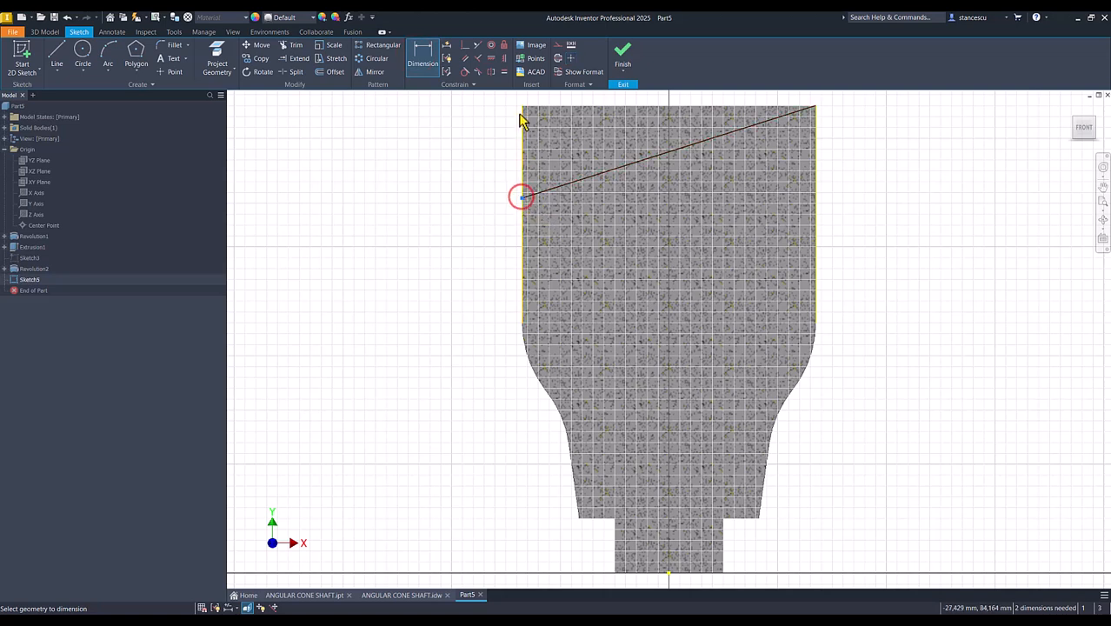
click(522, 107)
click(453, 155)
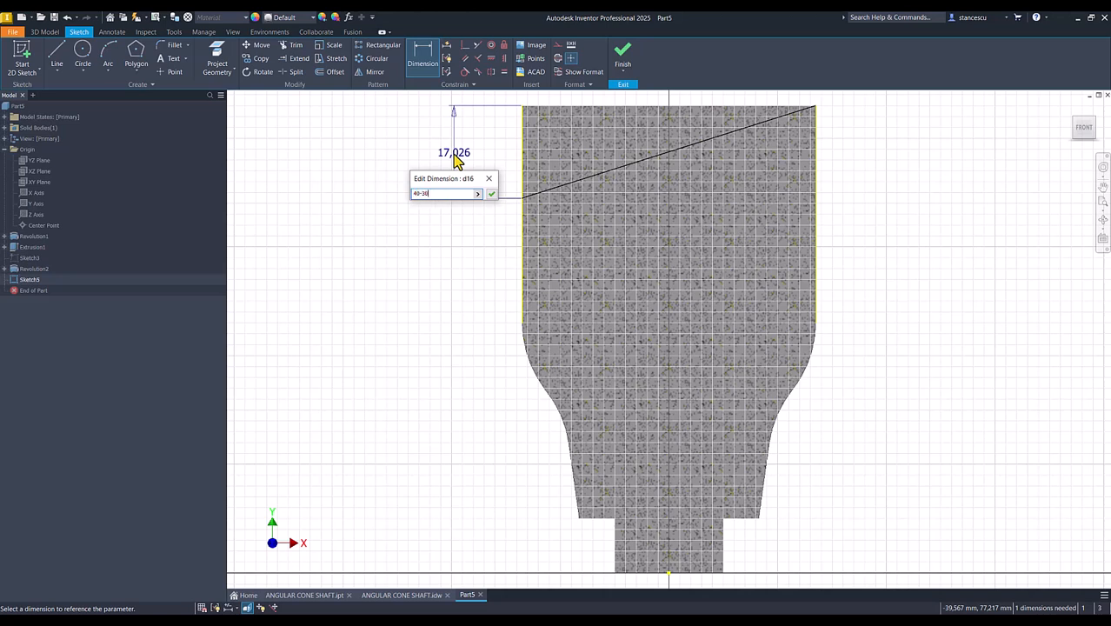
click(490, 192)
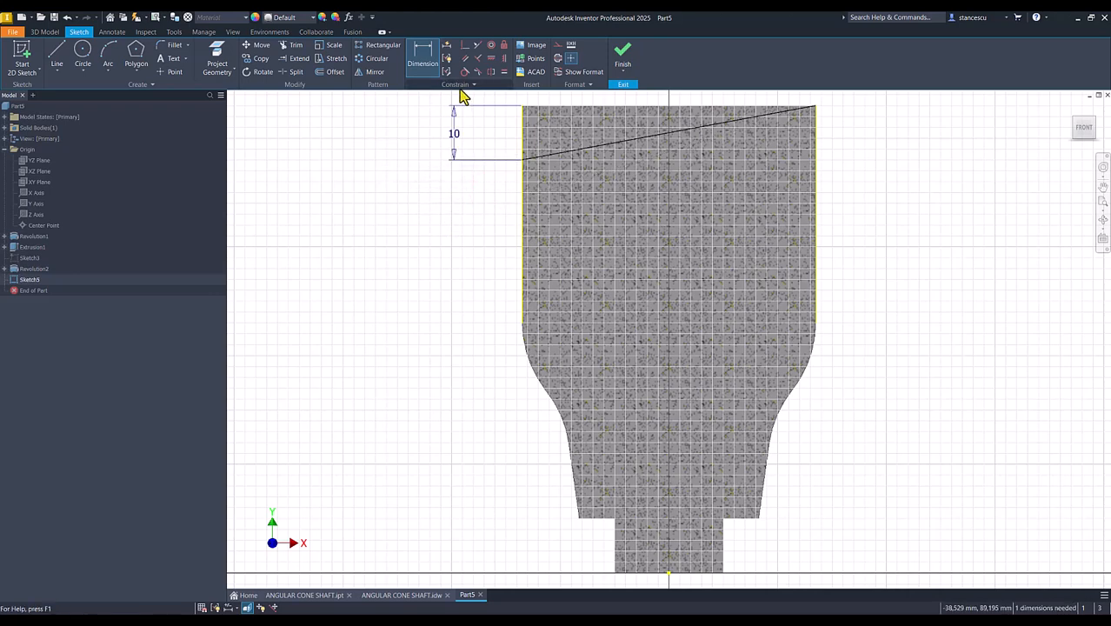
click(622, 52)
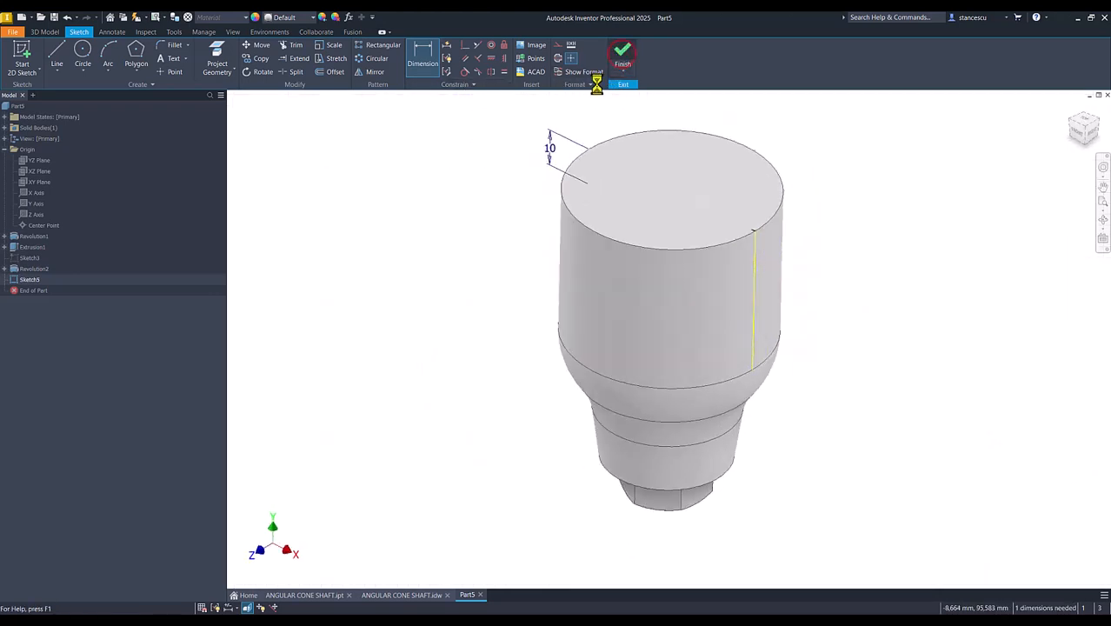
click(57, 56)
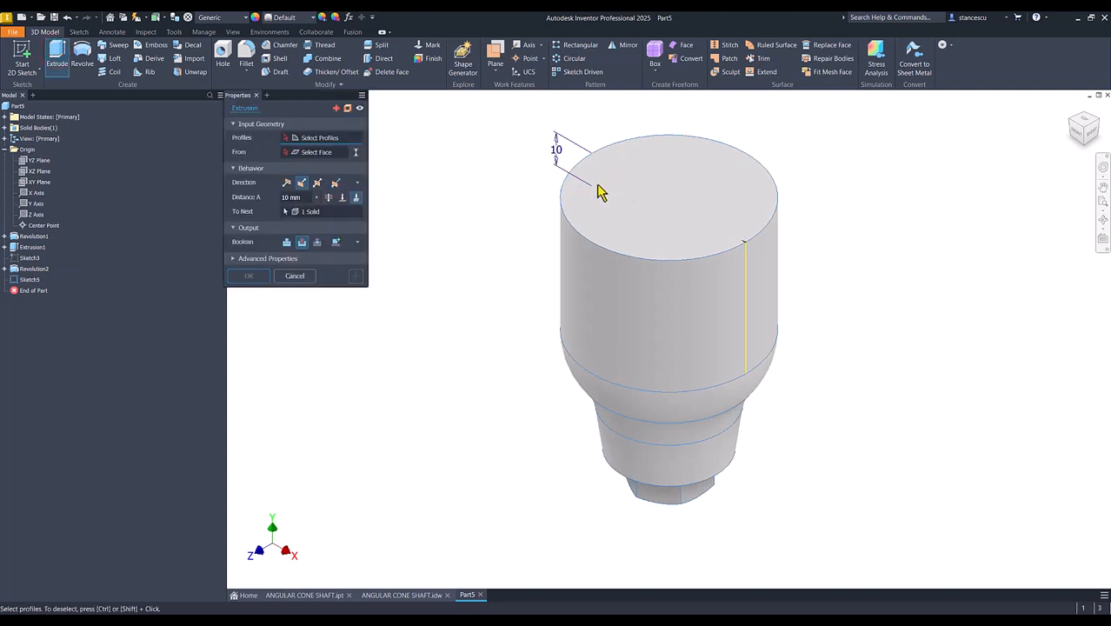
click(315, 144)
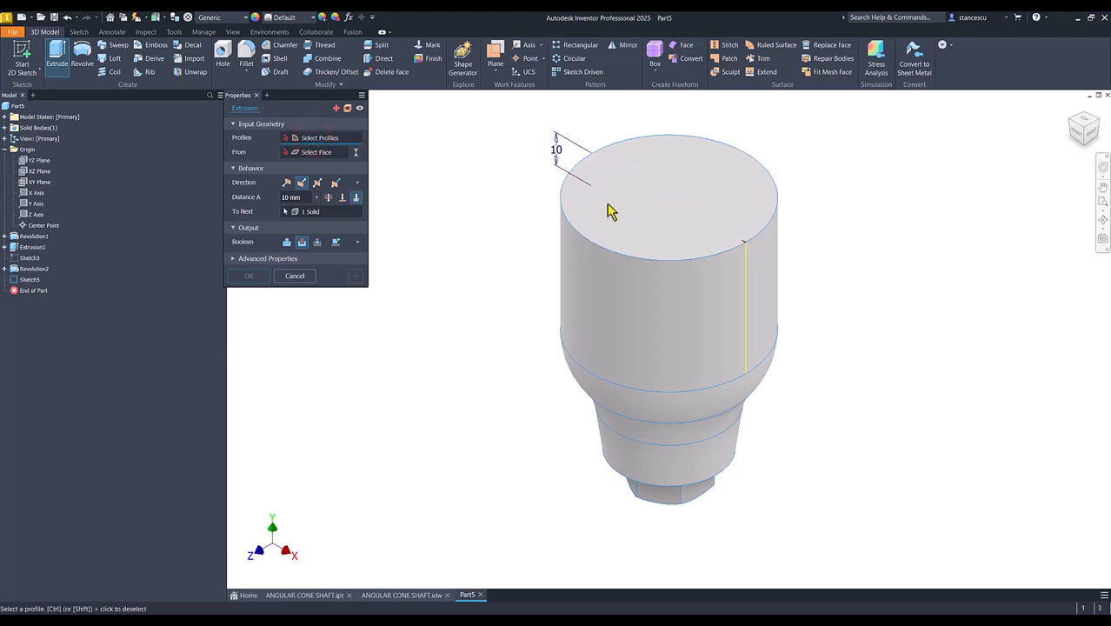
click(295, 277)
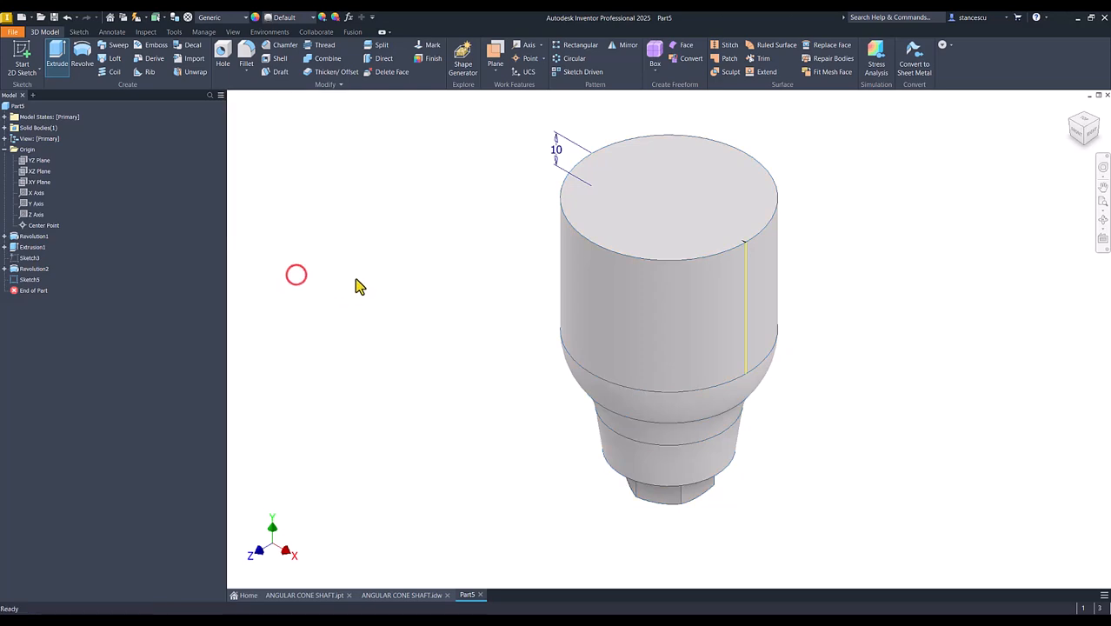
- Reopen the slanted line's sketch, slice the graphics, project the body's top edge to close the triangle, and finish the sketch
double_click(14, 284)
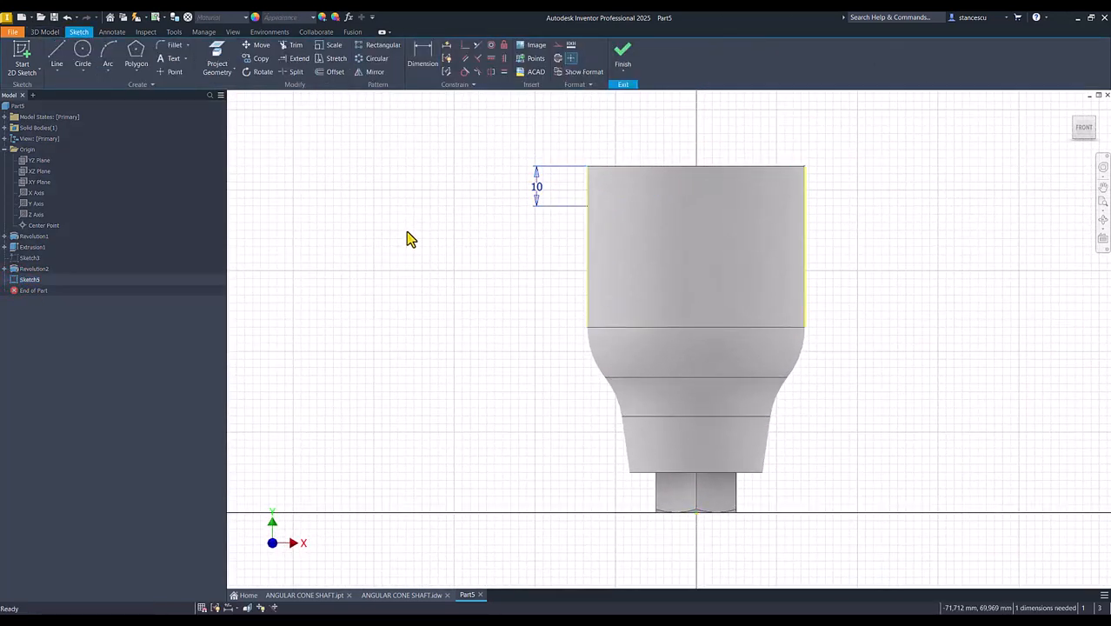
key(F7)
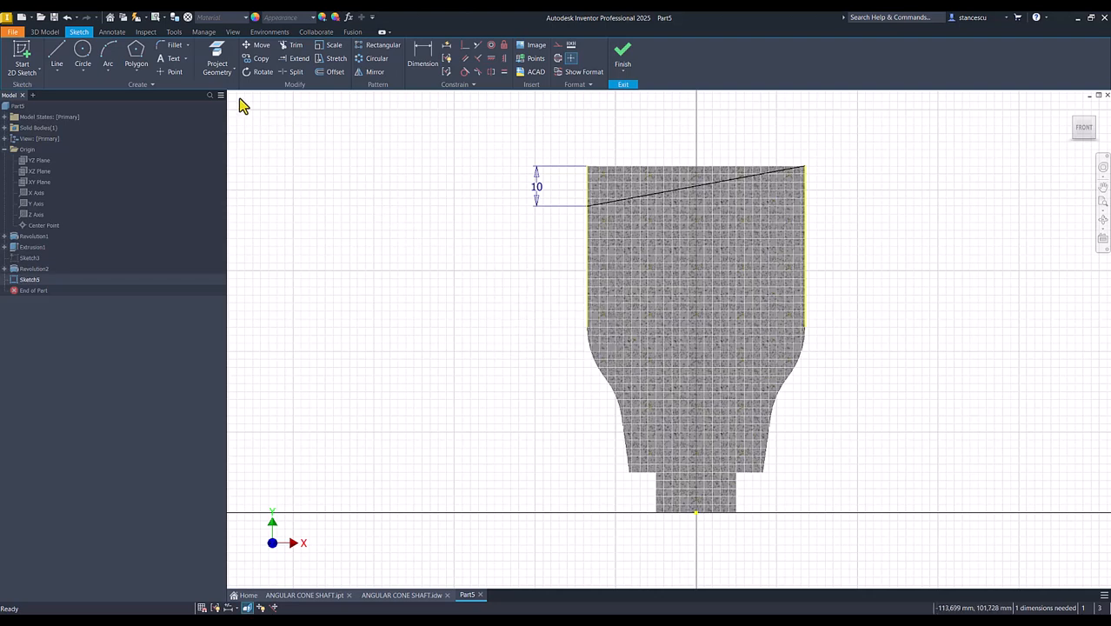
click(216, 52)
click(640, 165)
click(623, 57)
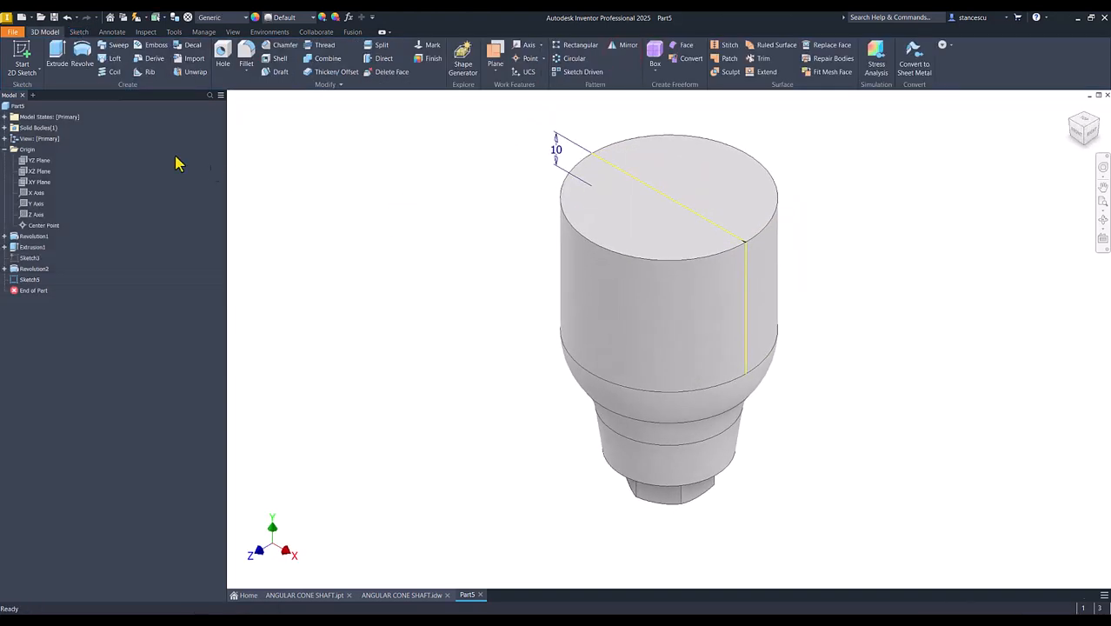
- Extrude the triangular profile symmetrically through all as a cut to slant the top of the body
click(56, 53)
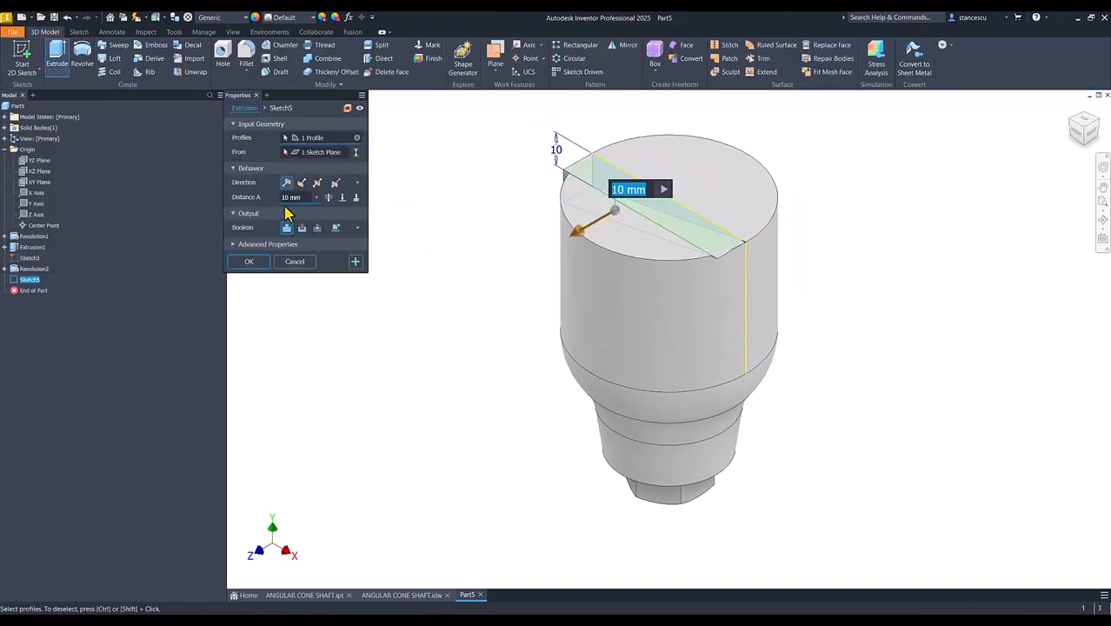
click(318, 183)
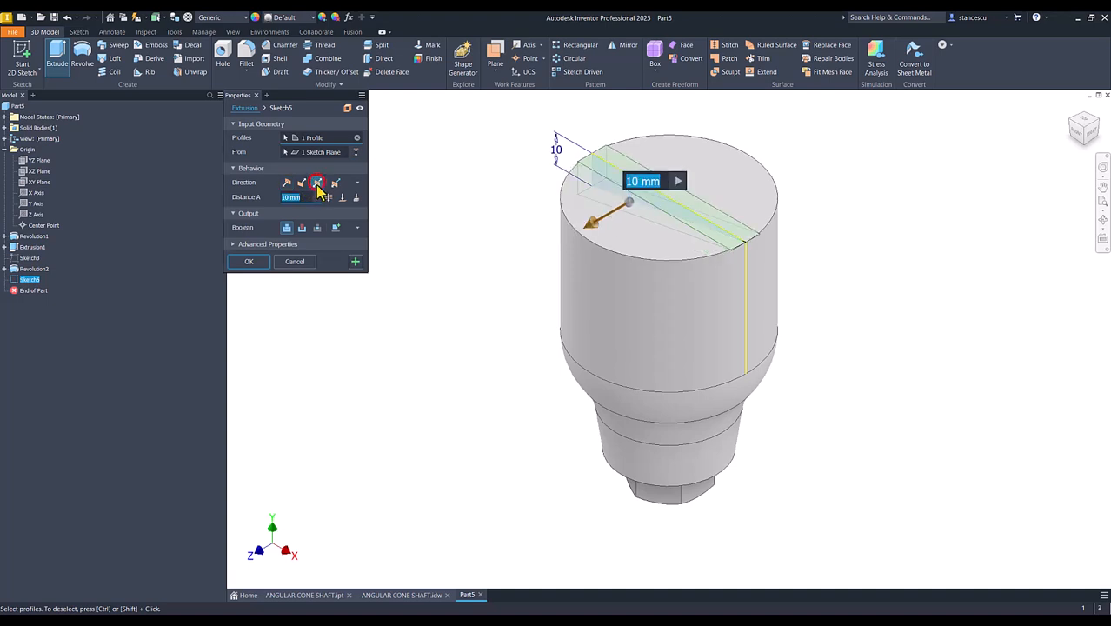
click(302, 229)
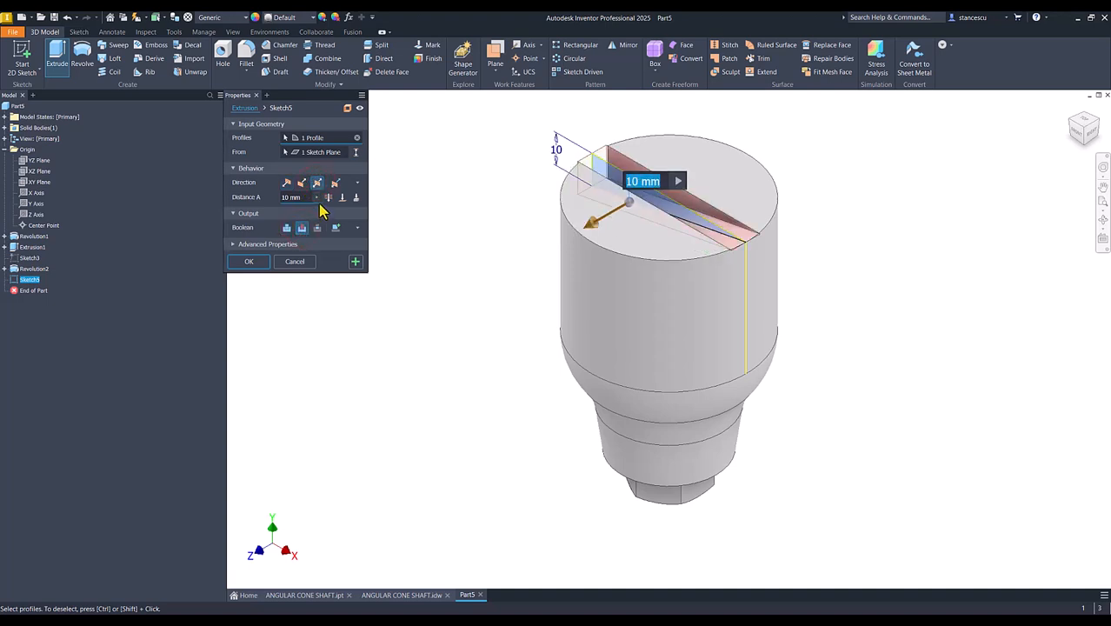
click(328, 199)
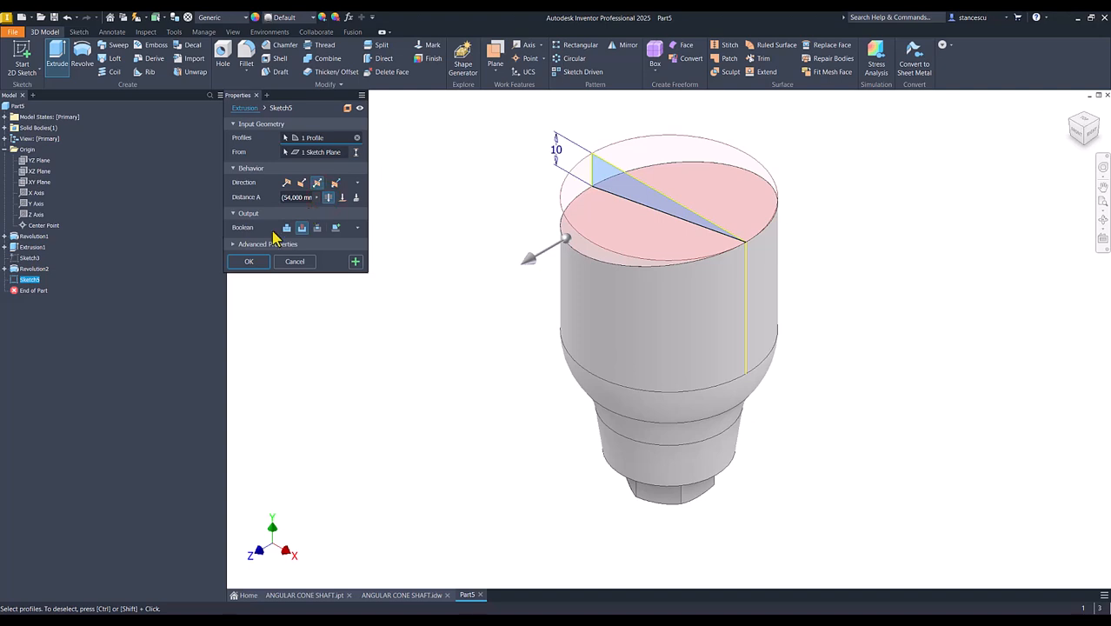
click(249, 262)
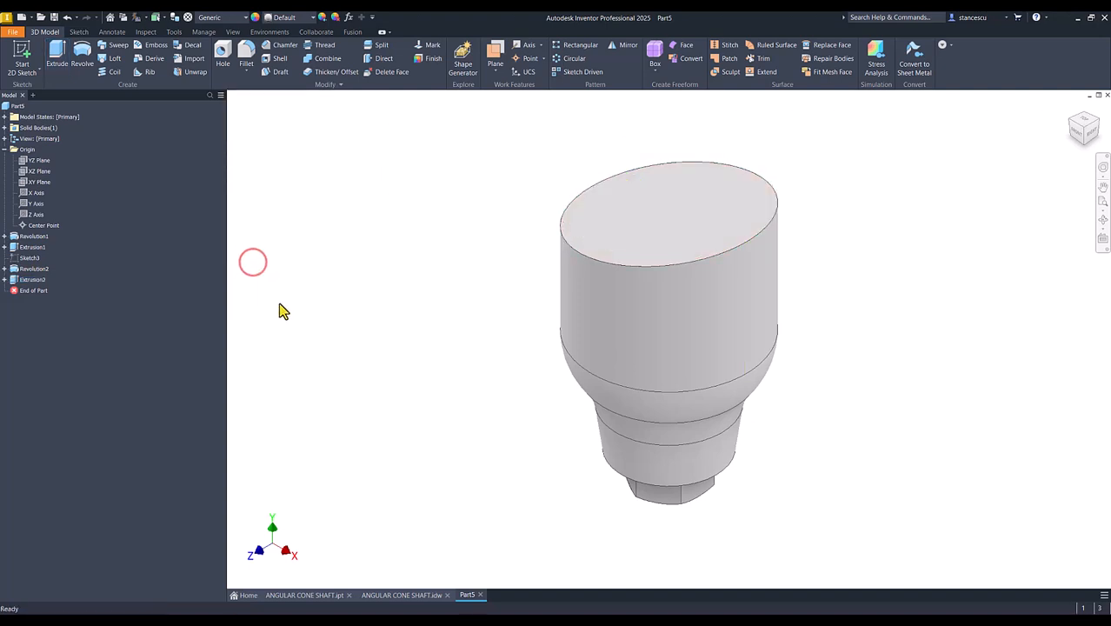
- Switch to the ANGULAR CONE SHAFT.idw drawing and examine the angled cone's axis position, tilt angle, length, taper and base offset dimensions
click(402, 594)
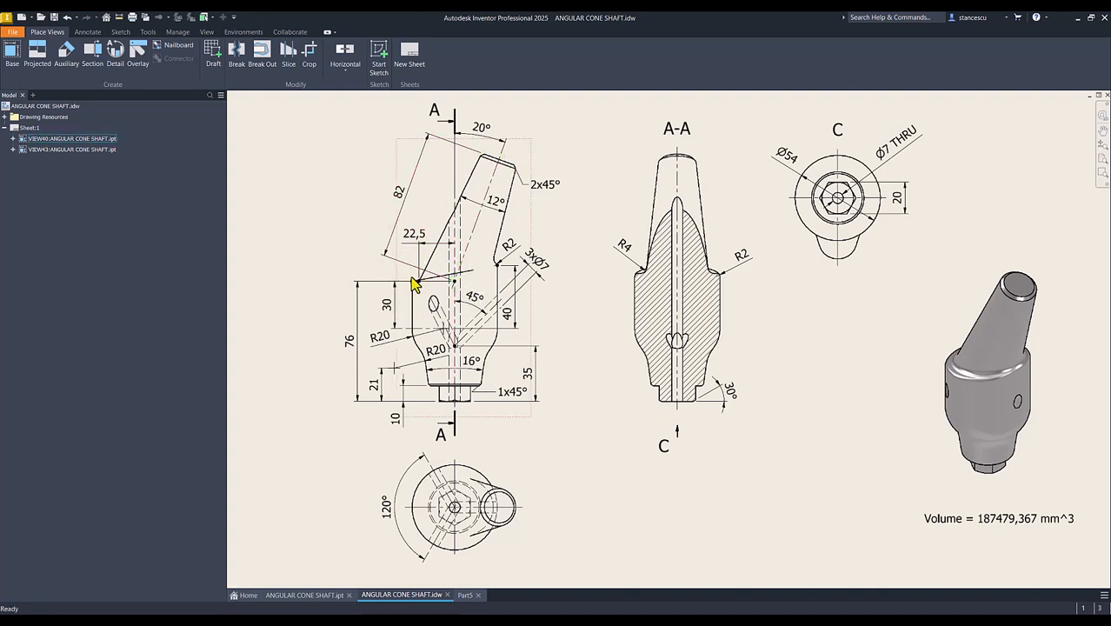
click(454, 281)
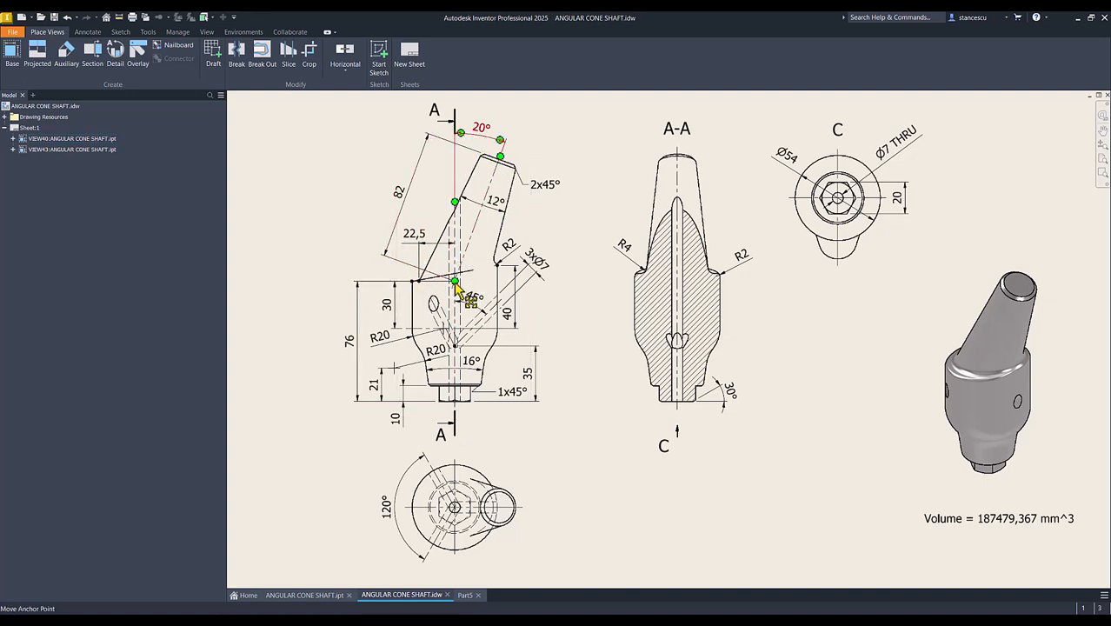
click(372, 290)
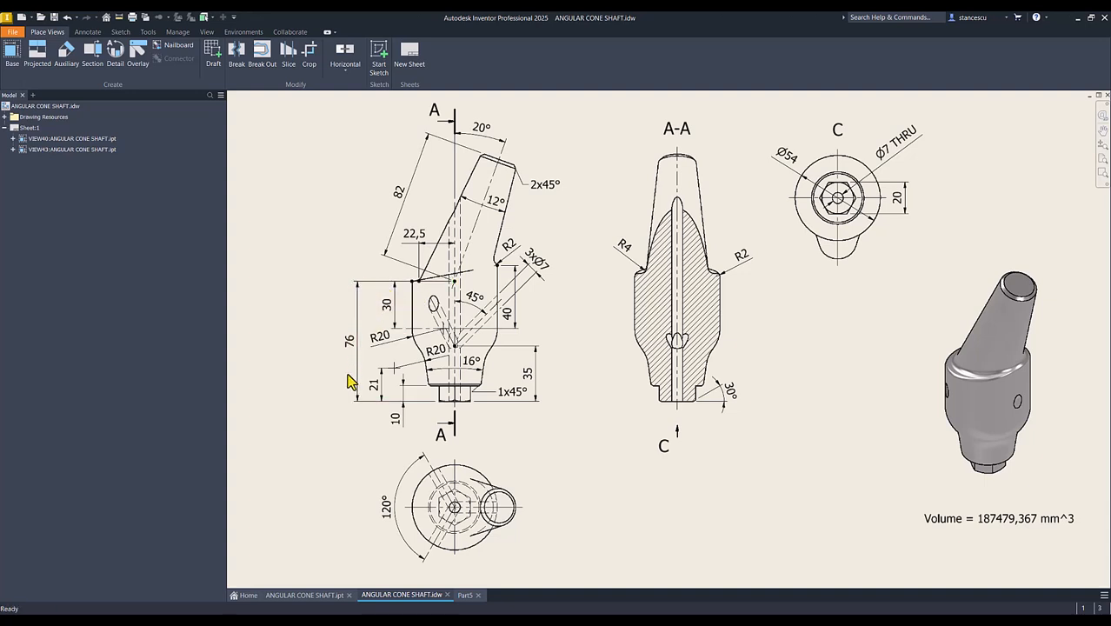
click(398, 294)
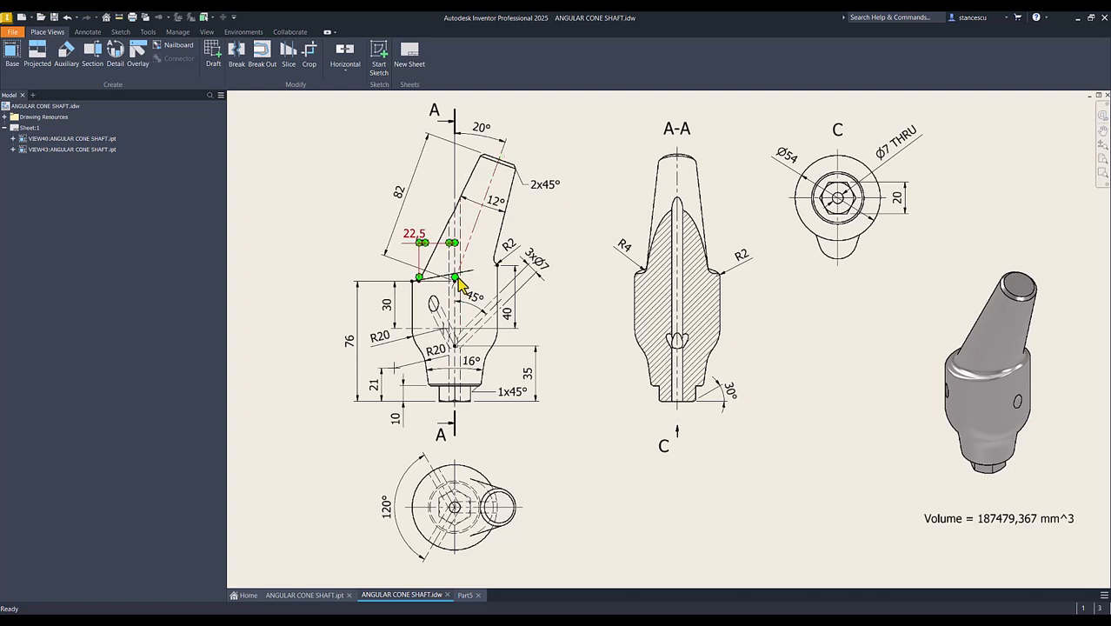
click(453, 197)
click(399, 196)
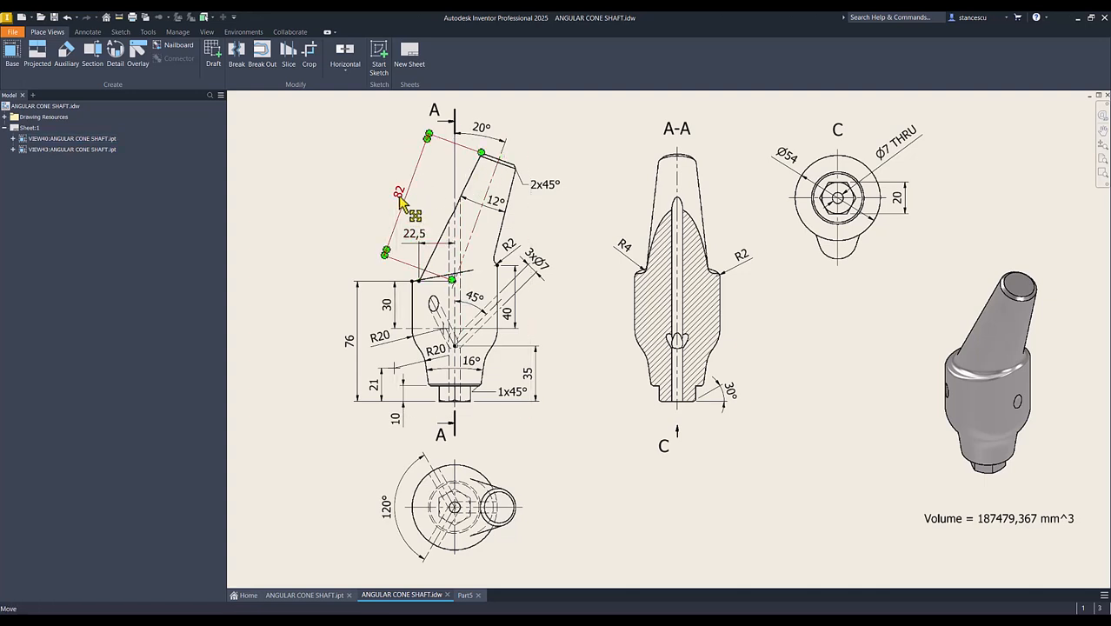
click(370, 176)
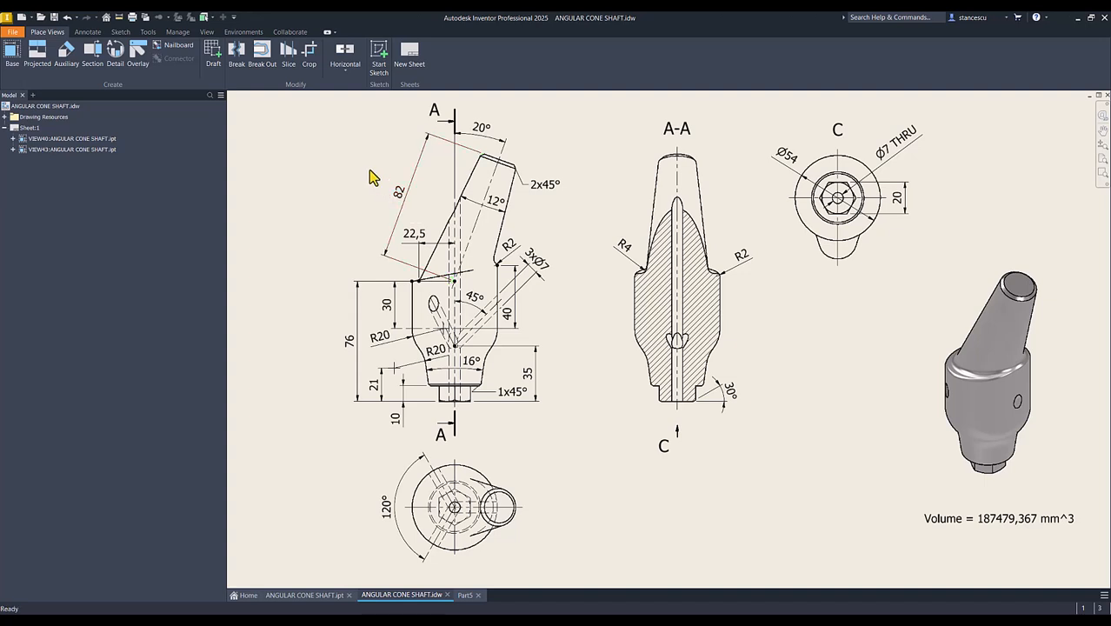
click(493, 202)
click(483, 129)
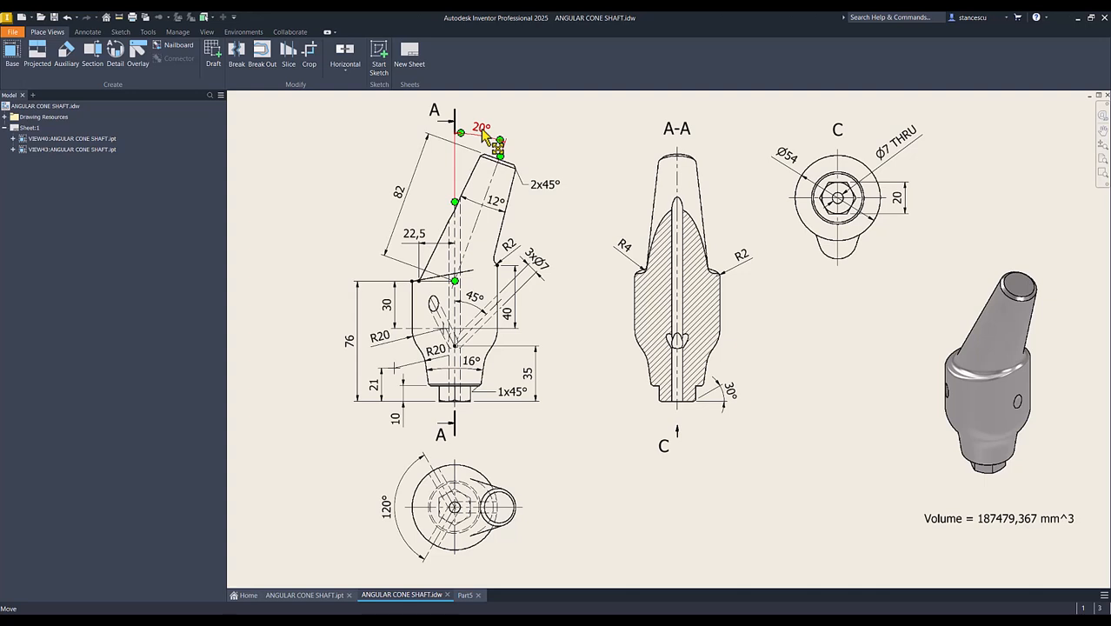
click(487, 205)
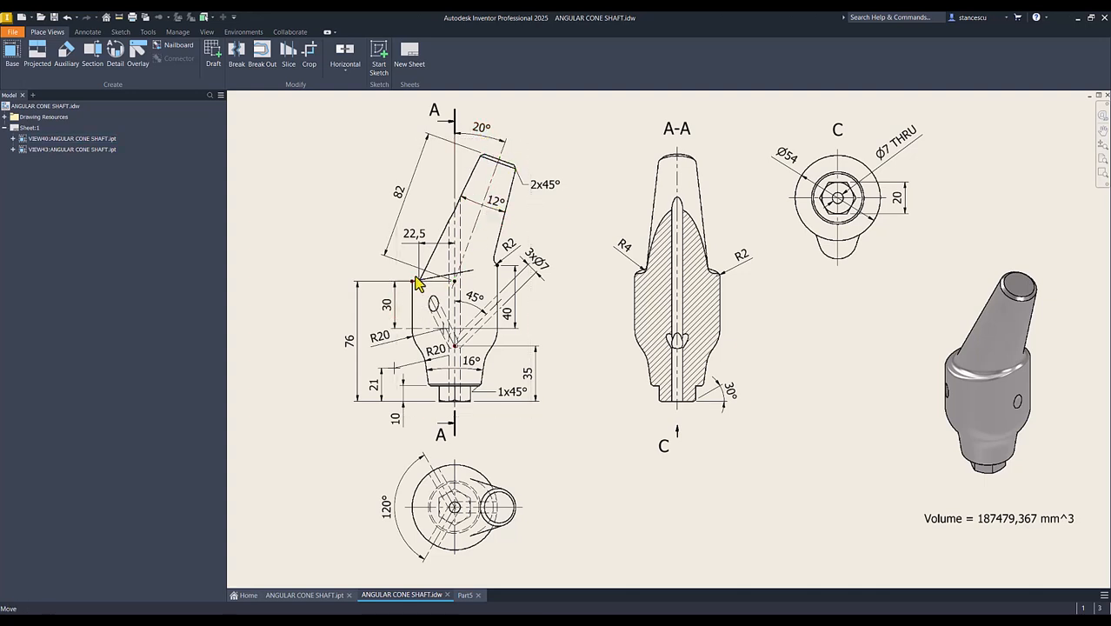
click(416, 247)
click(419, 282)
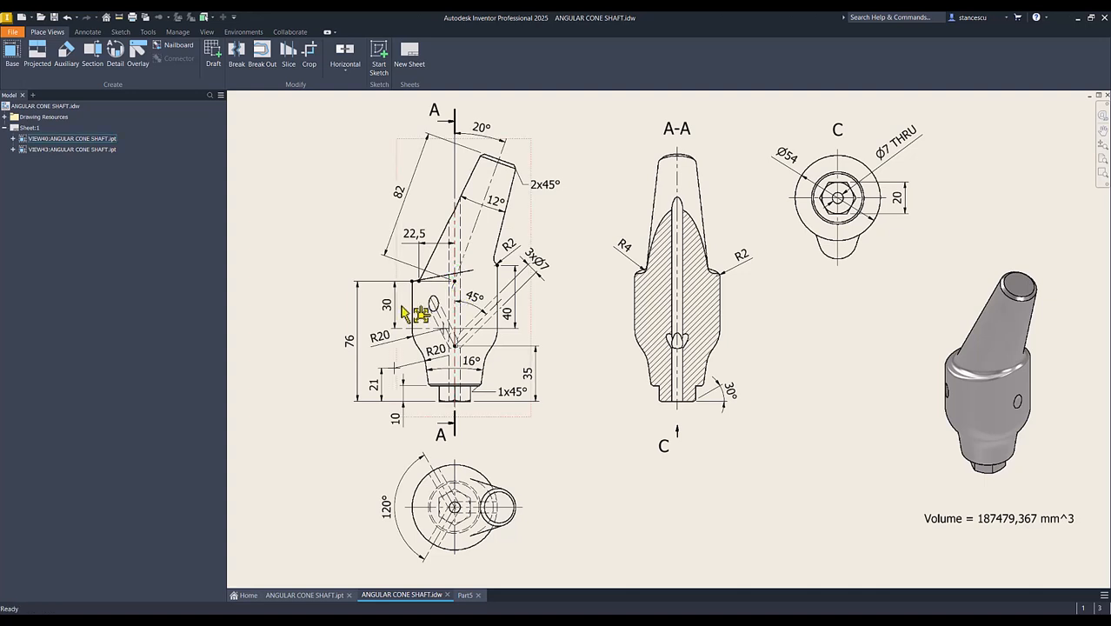
click(427, 553)
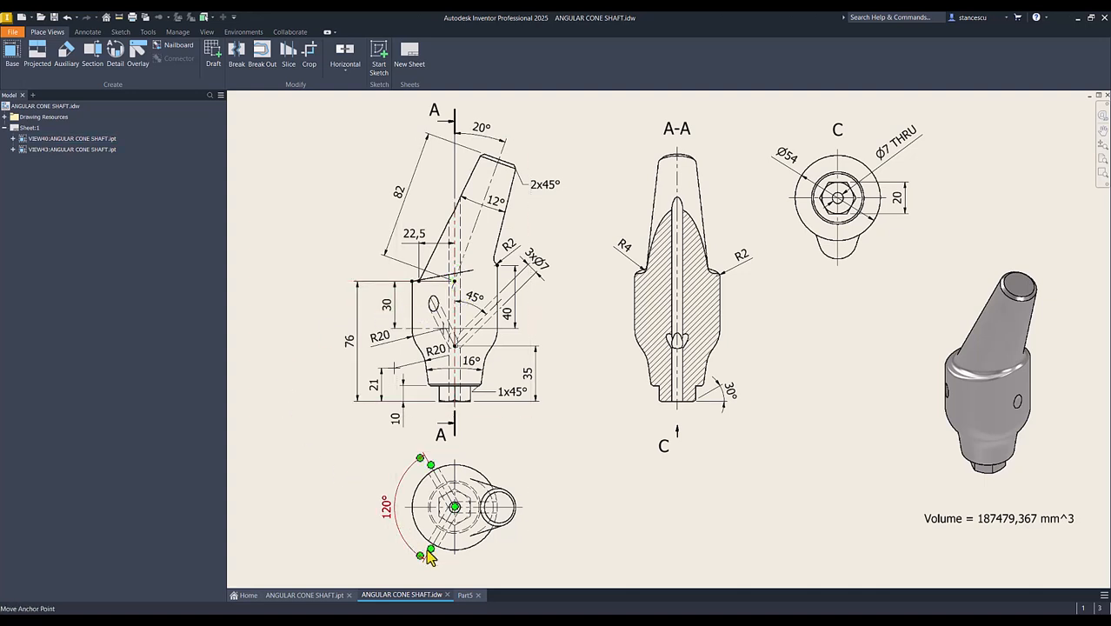
- Return to Part5, start a sketch on the XY plane, and slice the graphics at the sketch plane
click(465, 595)
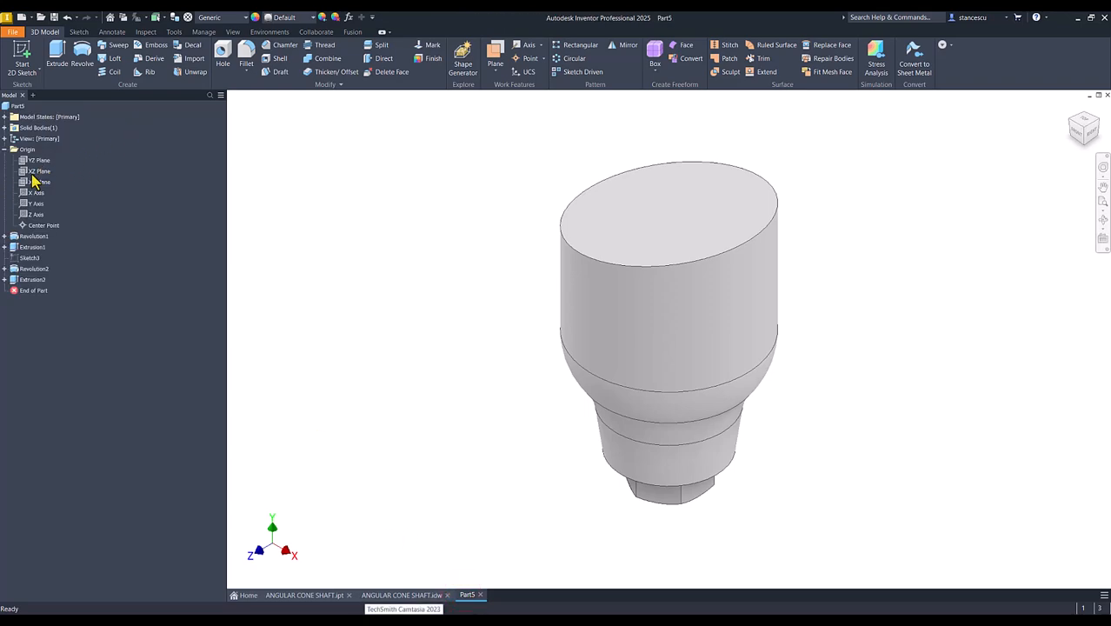
click(37, 184)
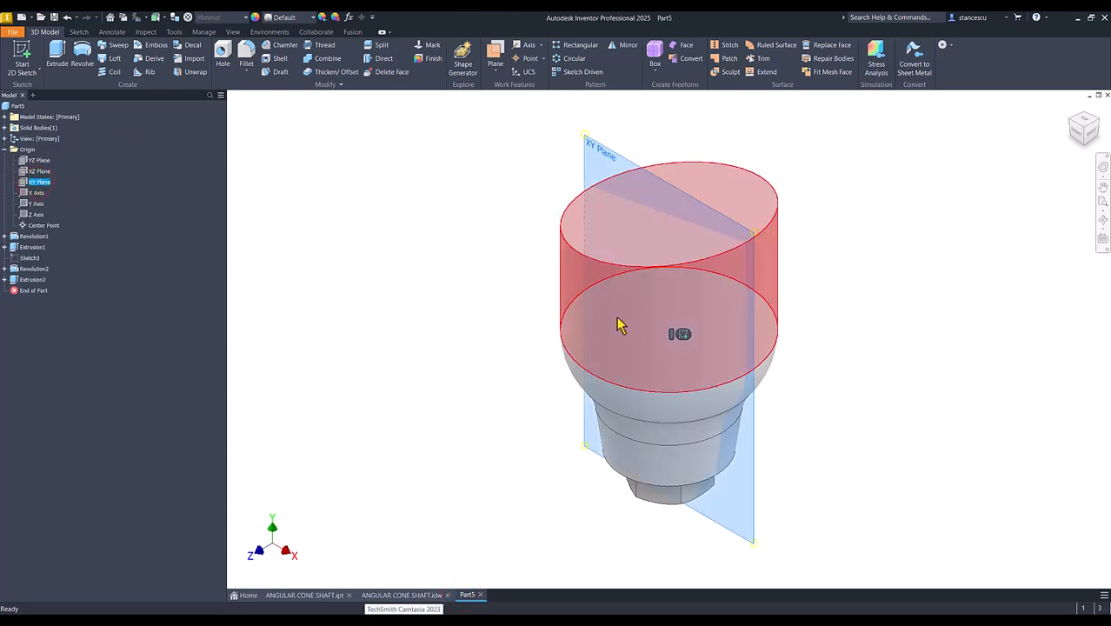
click(680, 333)
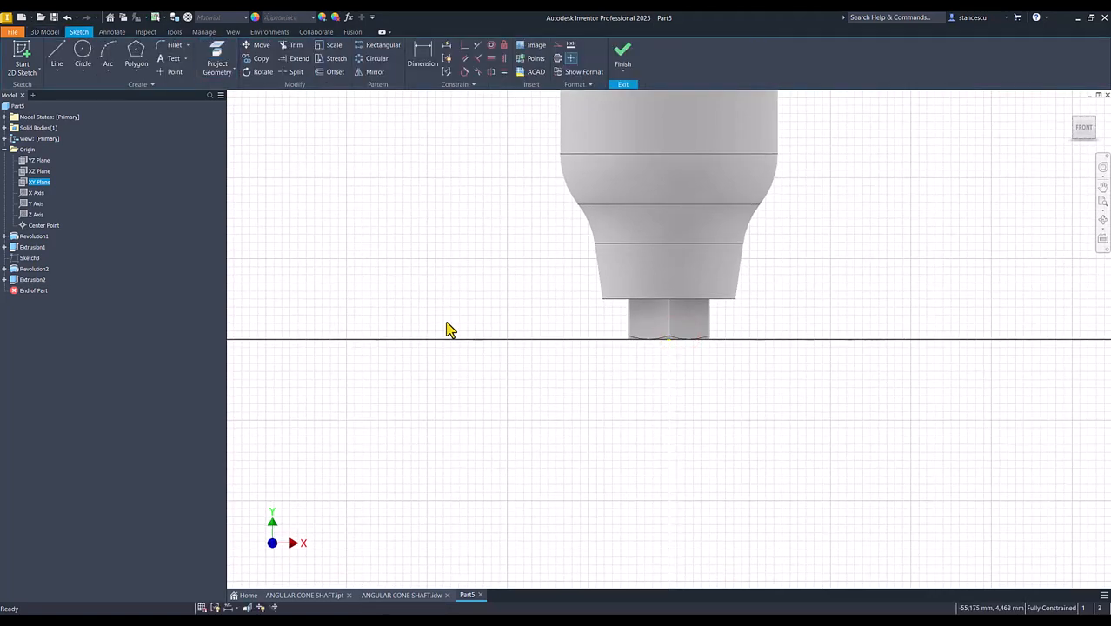
key(F7)
key(Num_Lock)
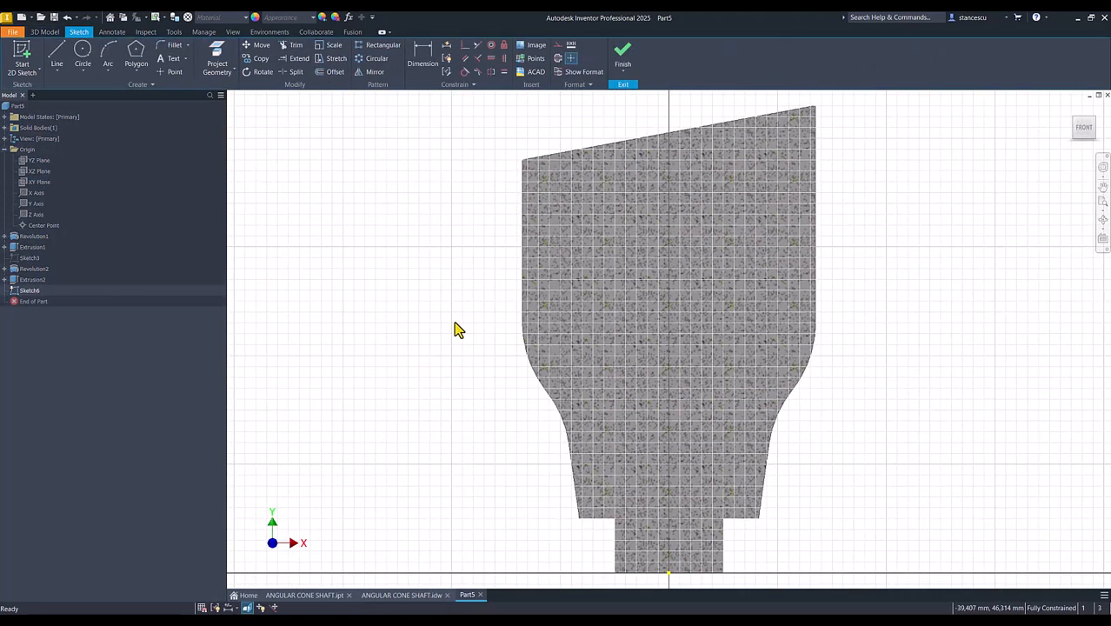
scroll(453, 320, down, 2)
mouse_move(454, 321)
middle_down()
mouse_move(459, 313)
mouse_move(417, 401)
middle_up()
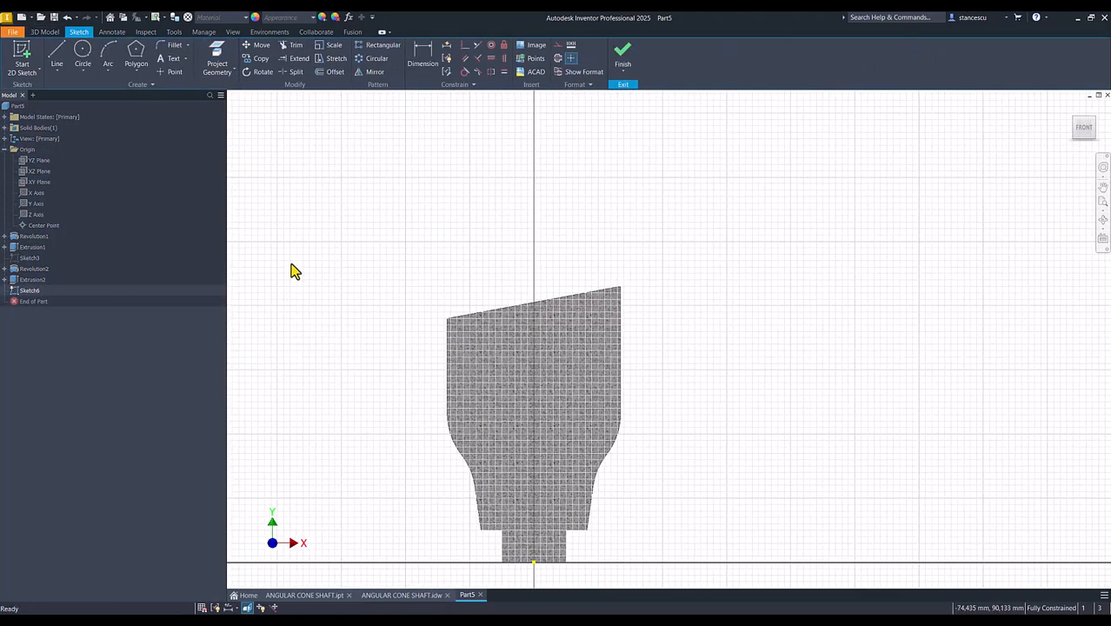
- Draw a line from the vertical axis at about 73 mm height, slanting up and right beyond the body, and make it a centerline
click(56, 55)
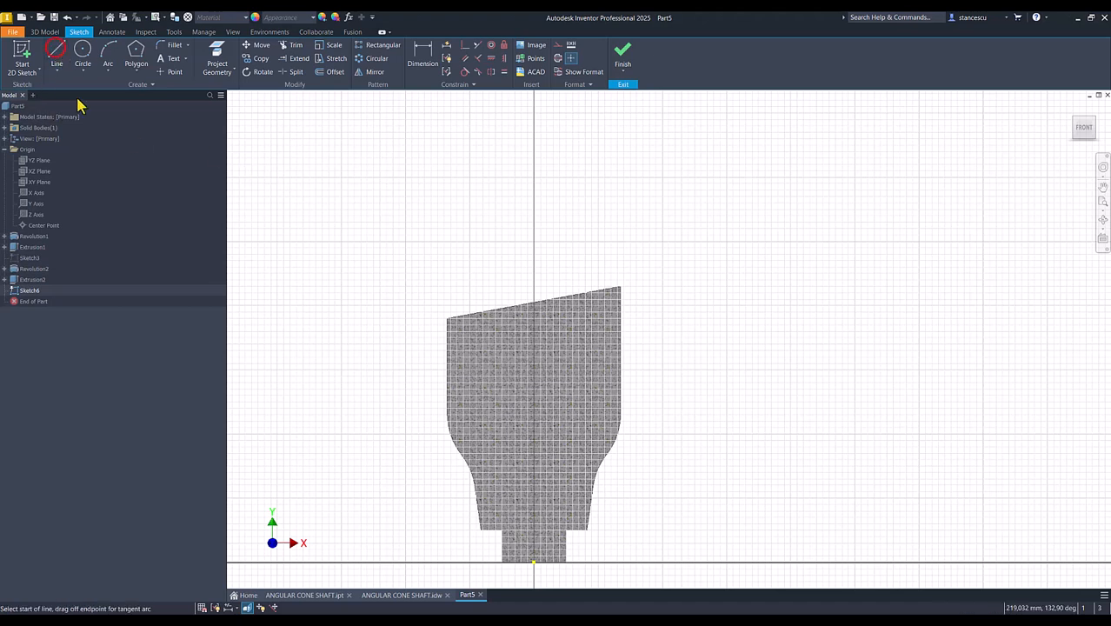
click(534, 327)
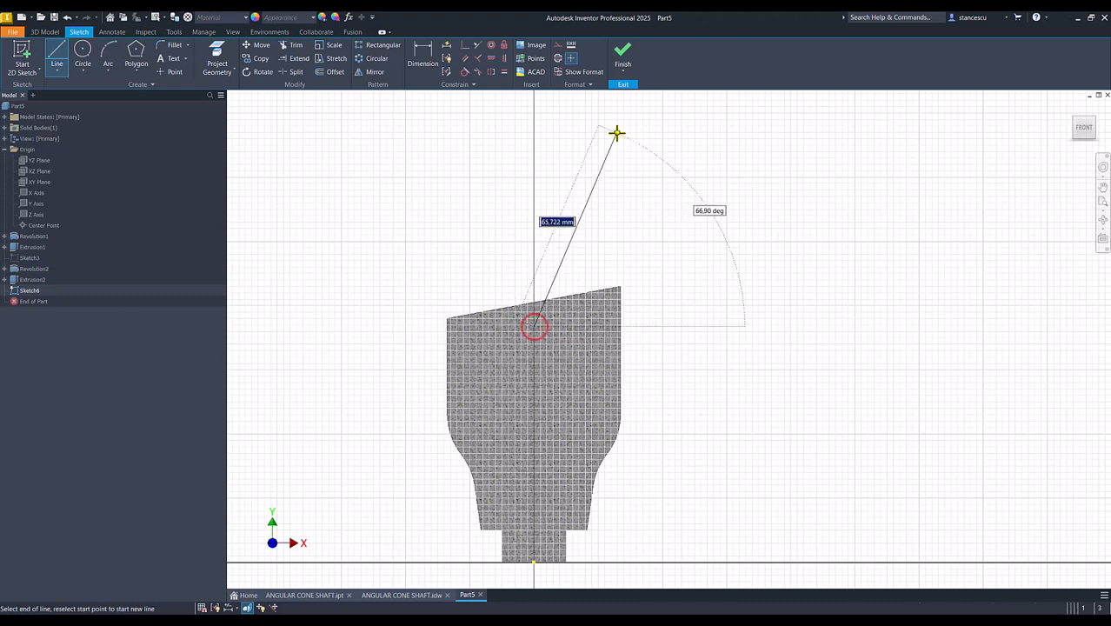
click(604, 143)
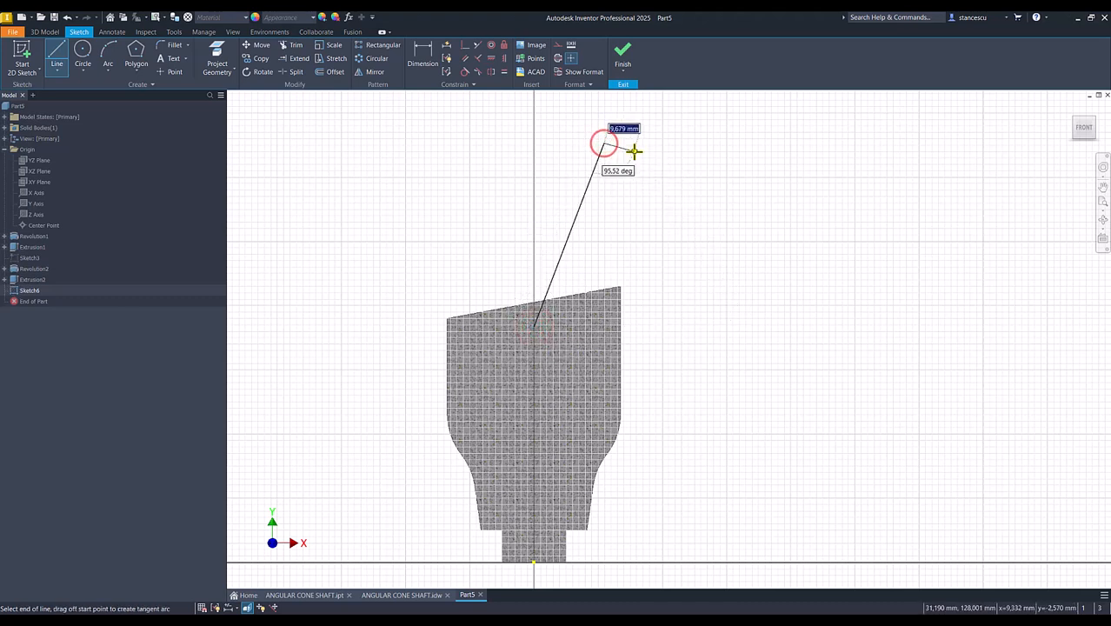
key(Escape)
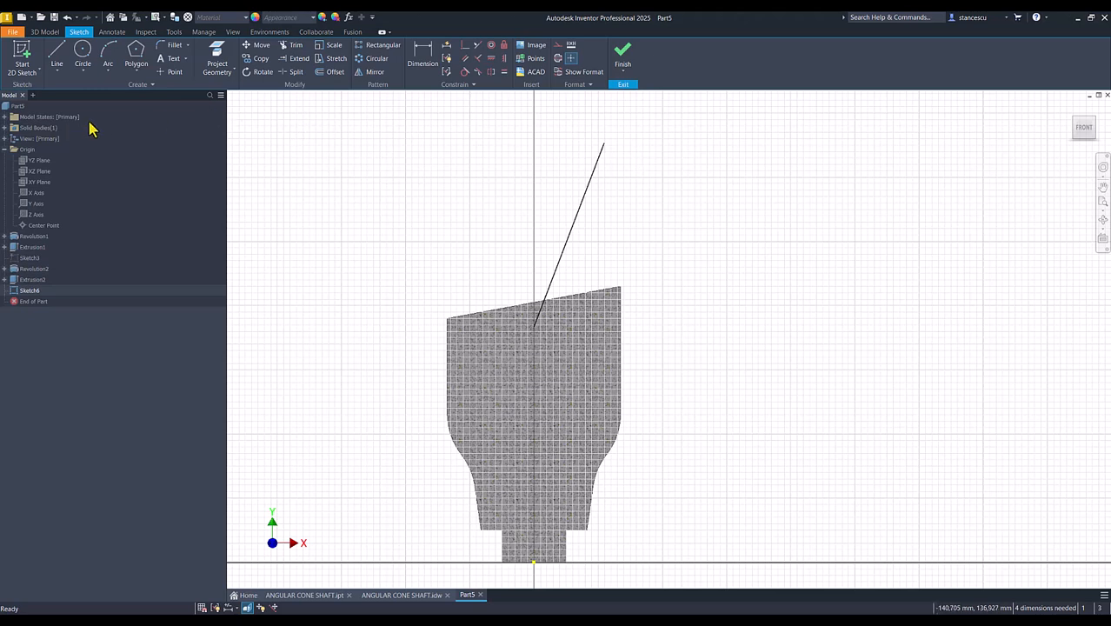
click(593, 183)
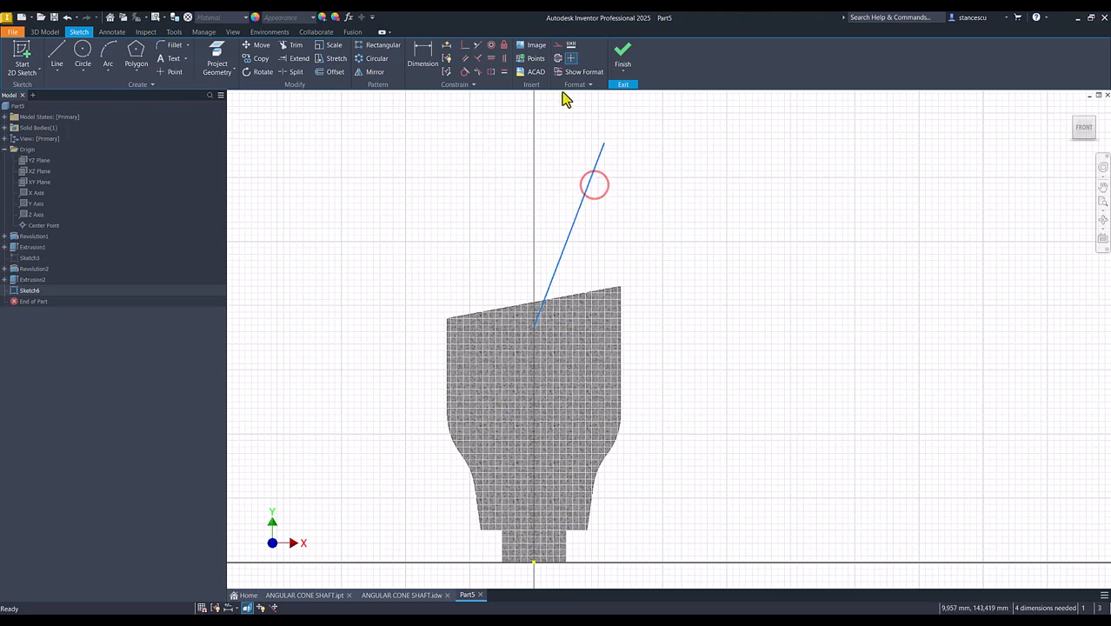
click(679, 166)
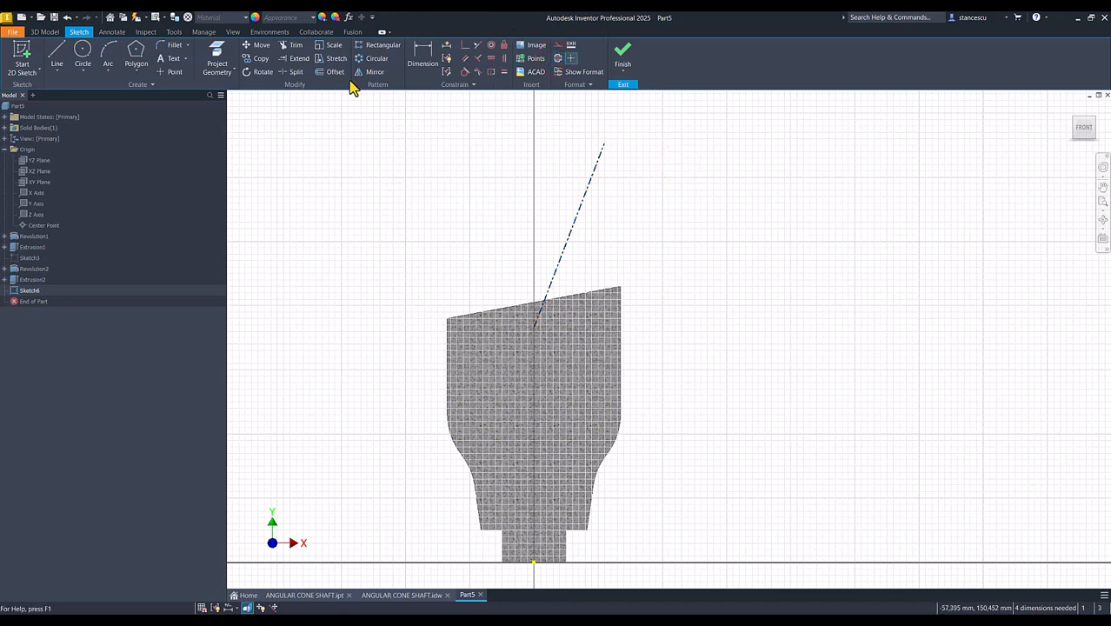
- Apply a vertical constraint between the origin point and the lower end of the slanted centerline
click(504, 59)
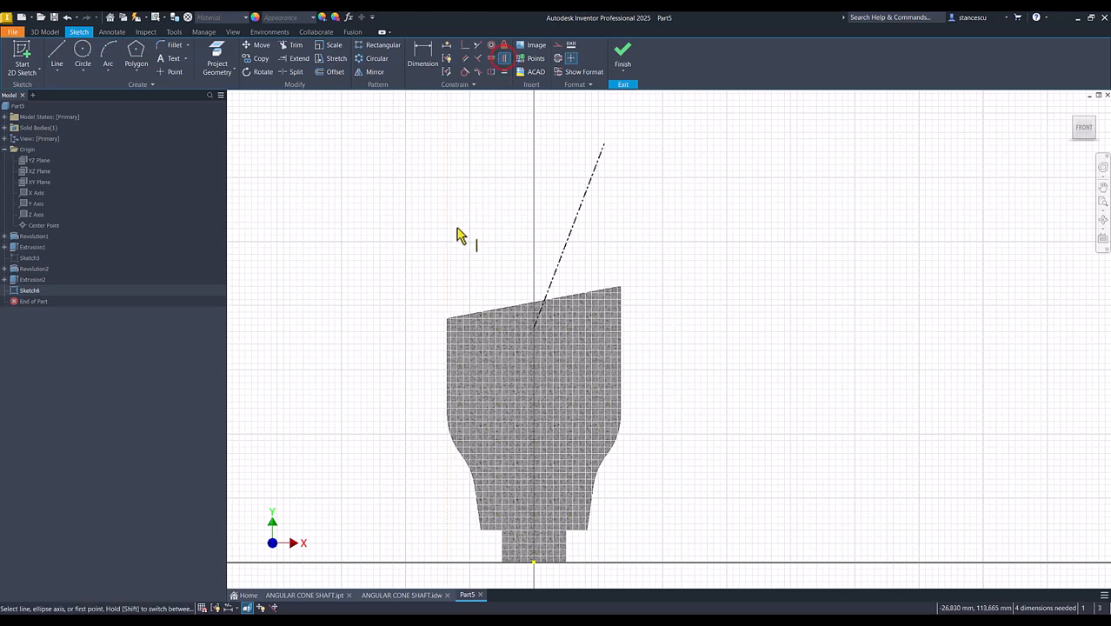
click(534, 564)
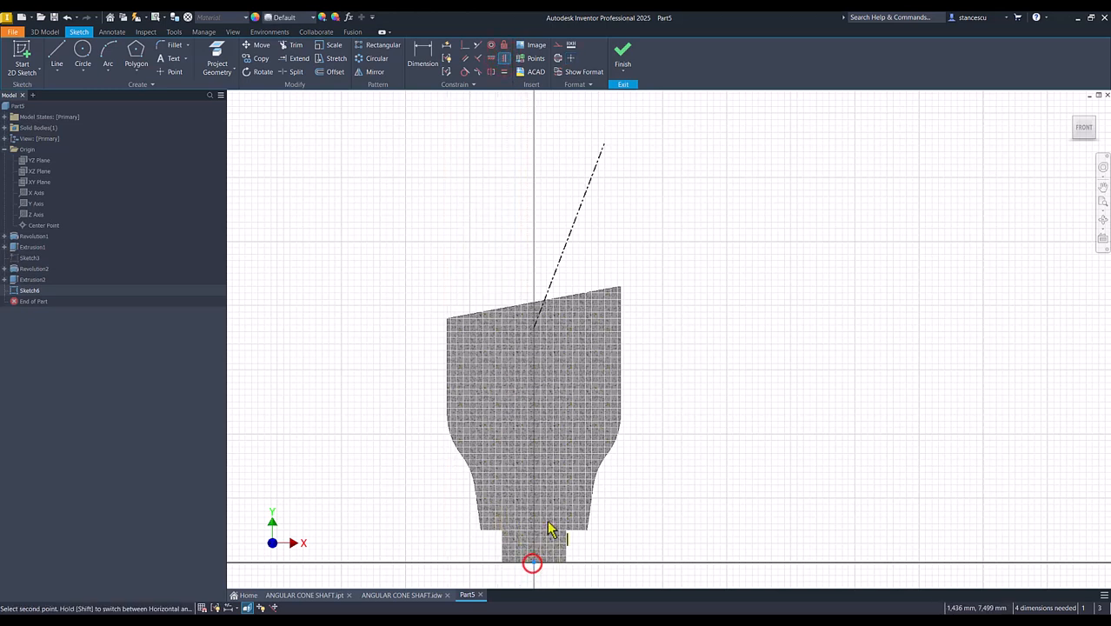
click(534, 329)
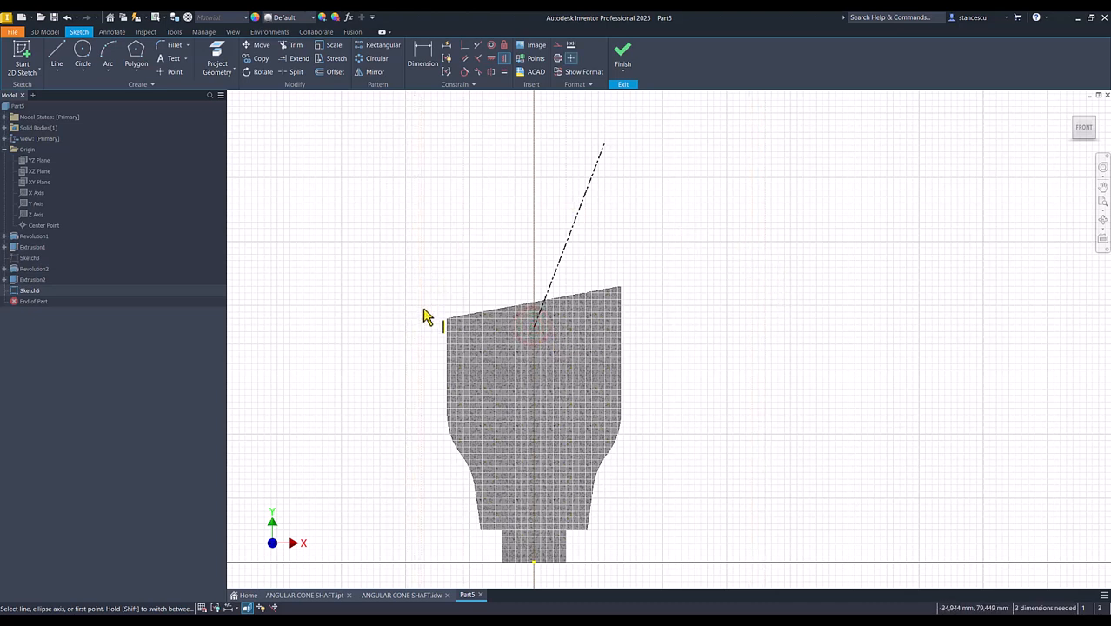
- Project the body's left vertical edge and constrain the centerline's lower end horizontally to that edge's upper end
click(490, 58)
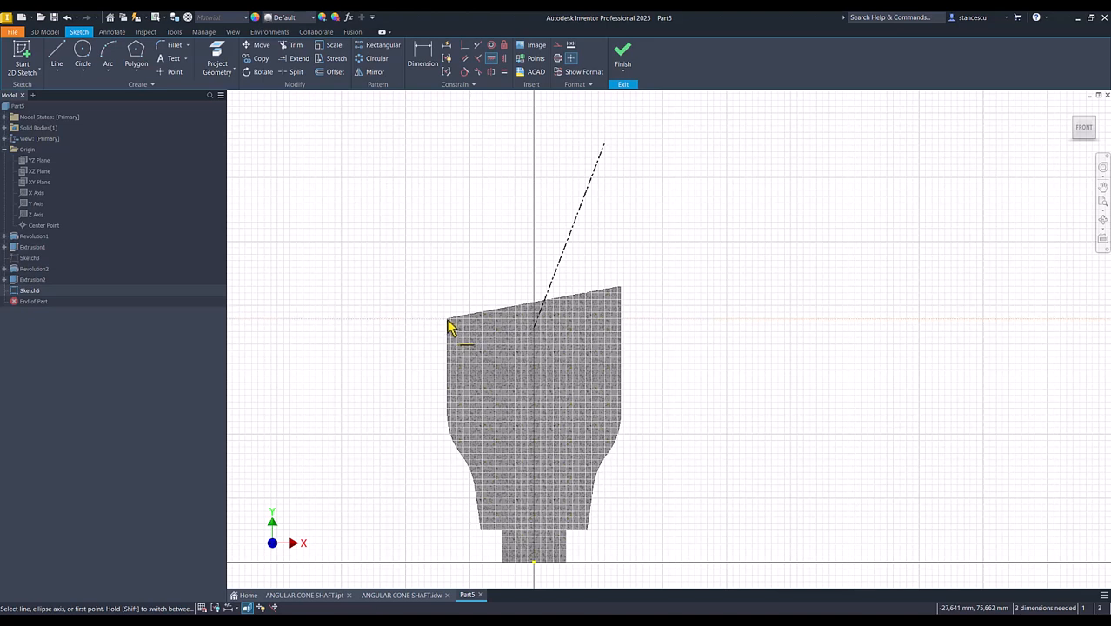
click(532, 328)
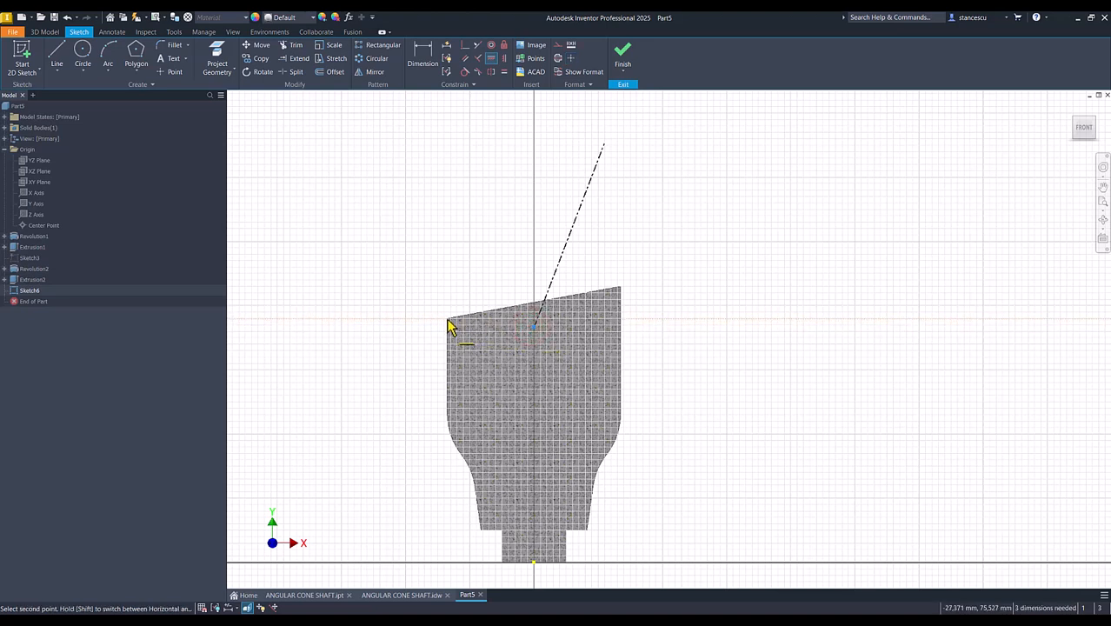
click(217, 54)
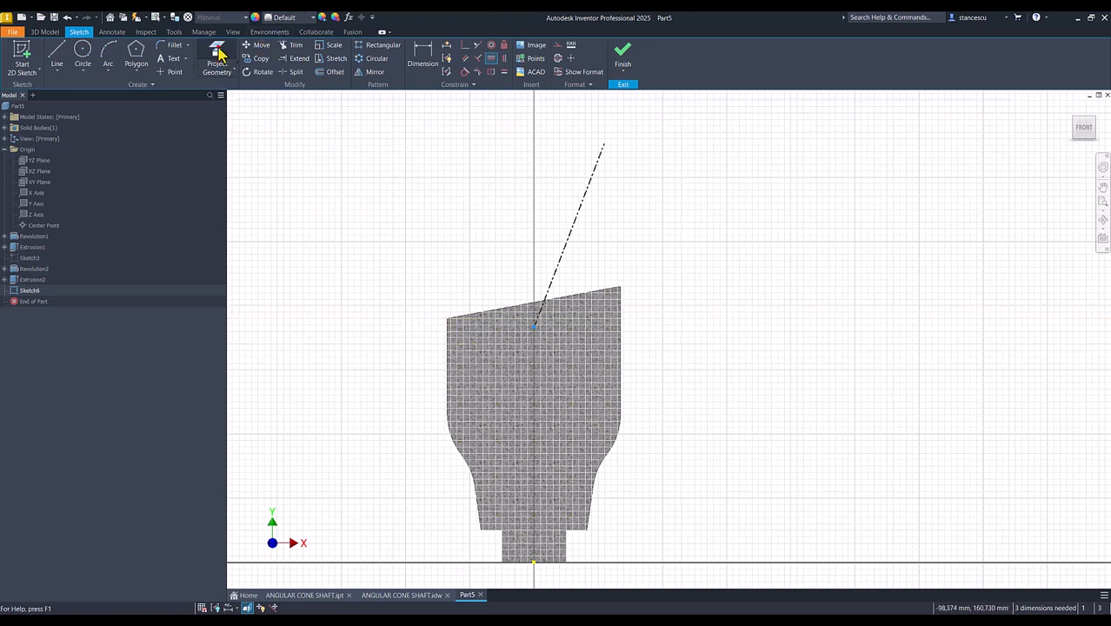
click(446, 344)
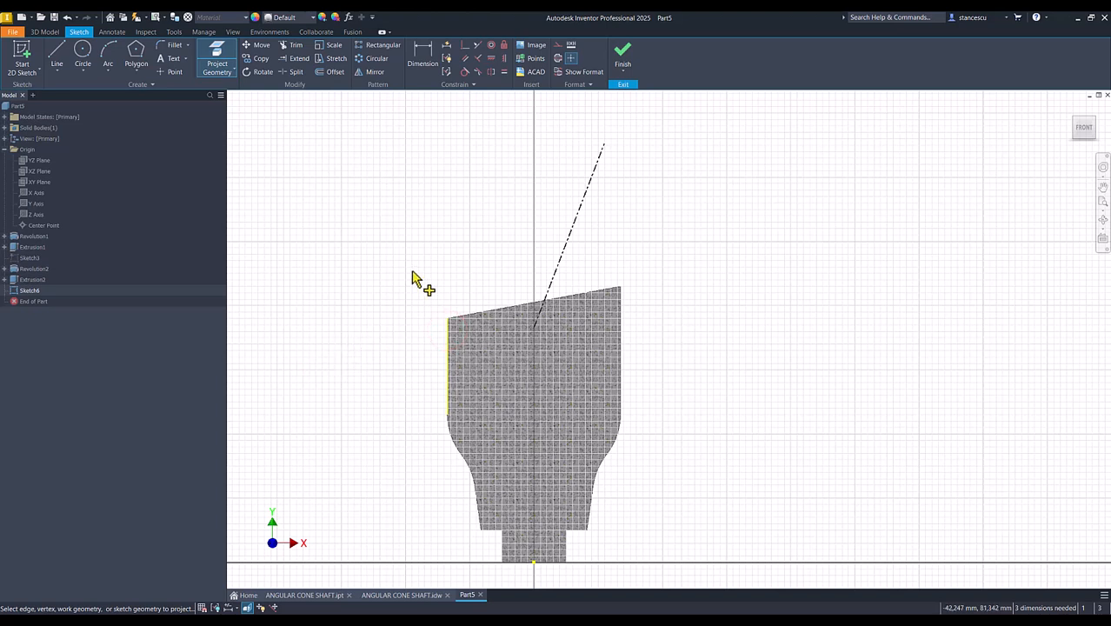
click(492, 59)
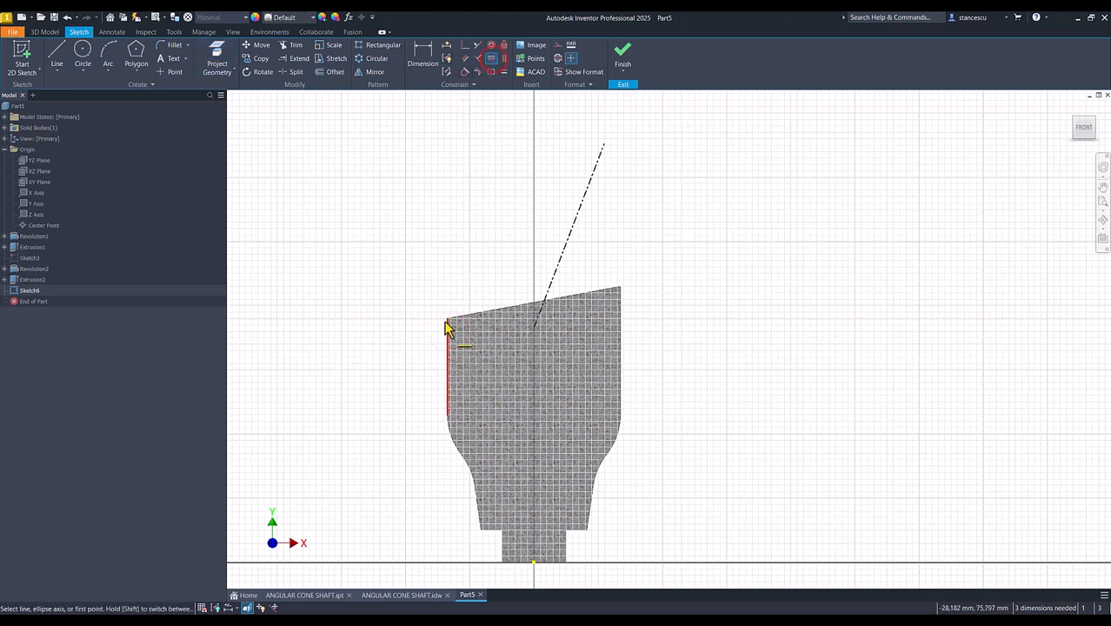
click(447, 319)
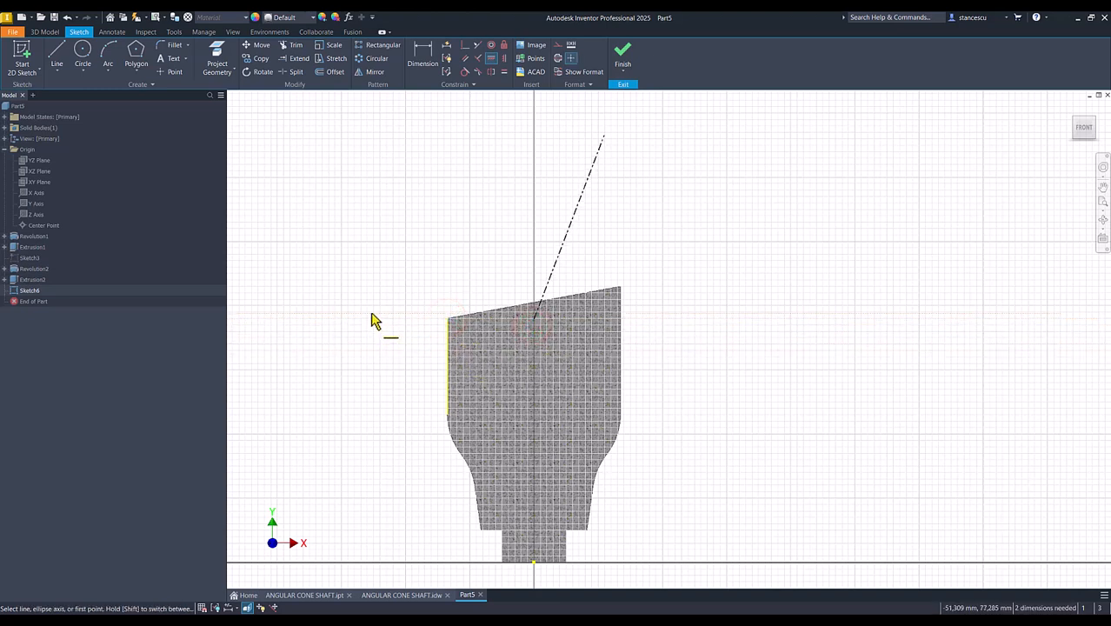
- Draw a vertical line from the slanted centerline's lower end down to the origin
click(421, 66)
click(56, 56)
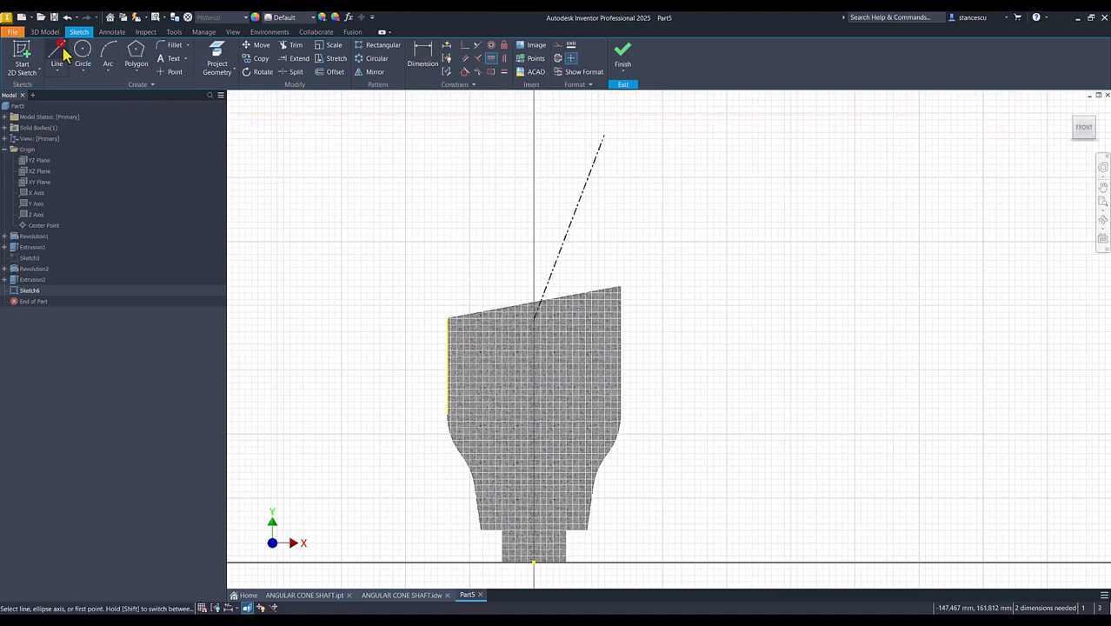
click(534, 318)
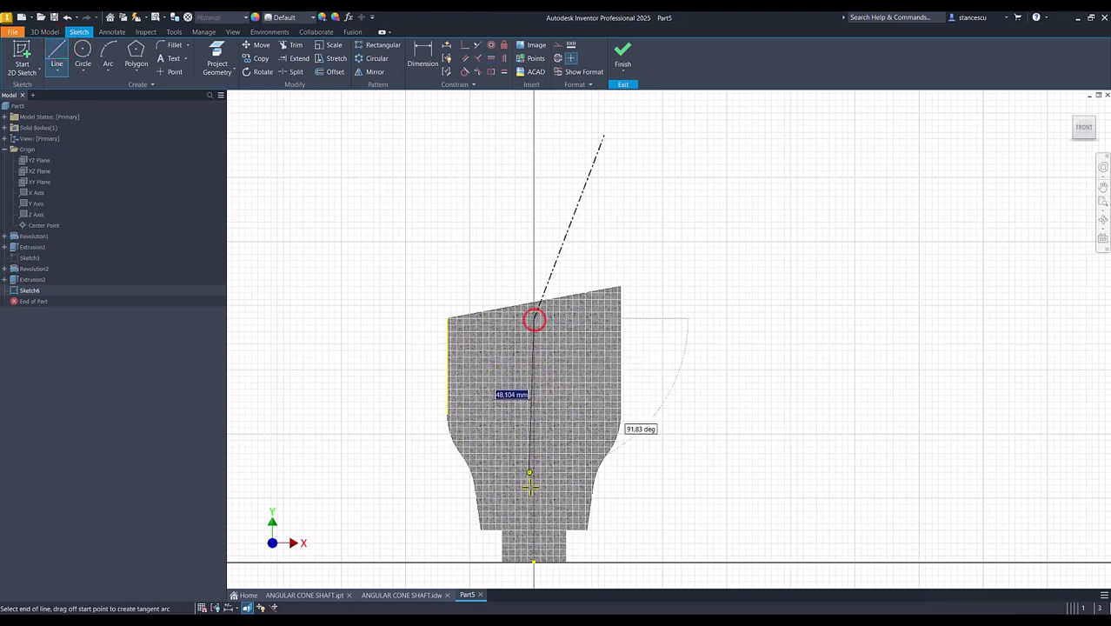
click(532, 563)
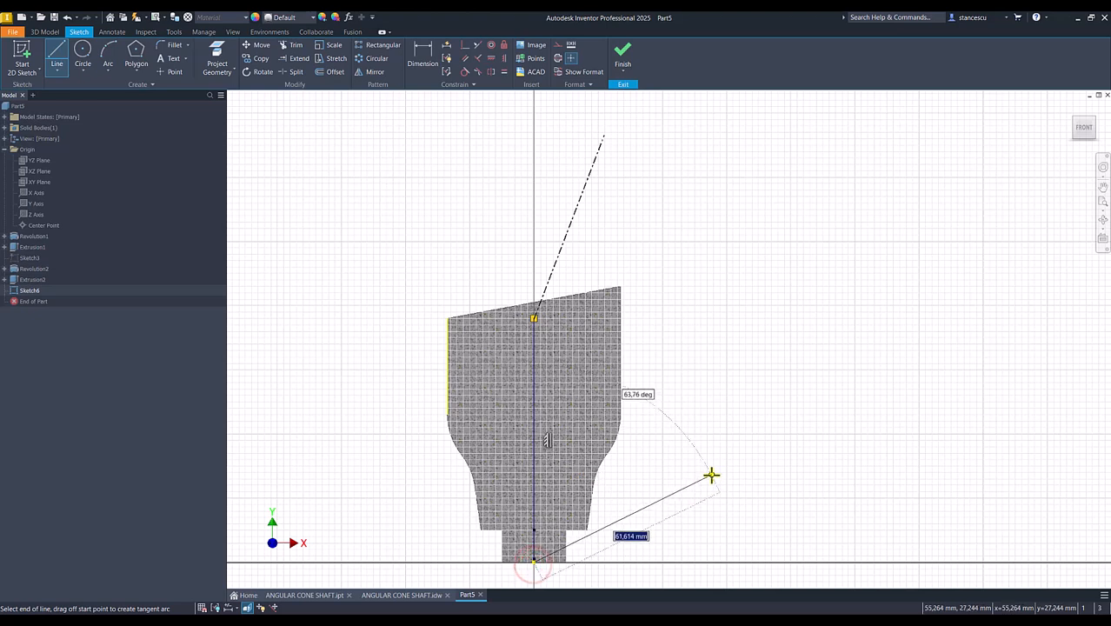
key(Escape)
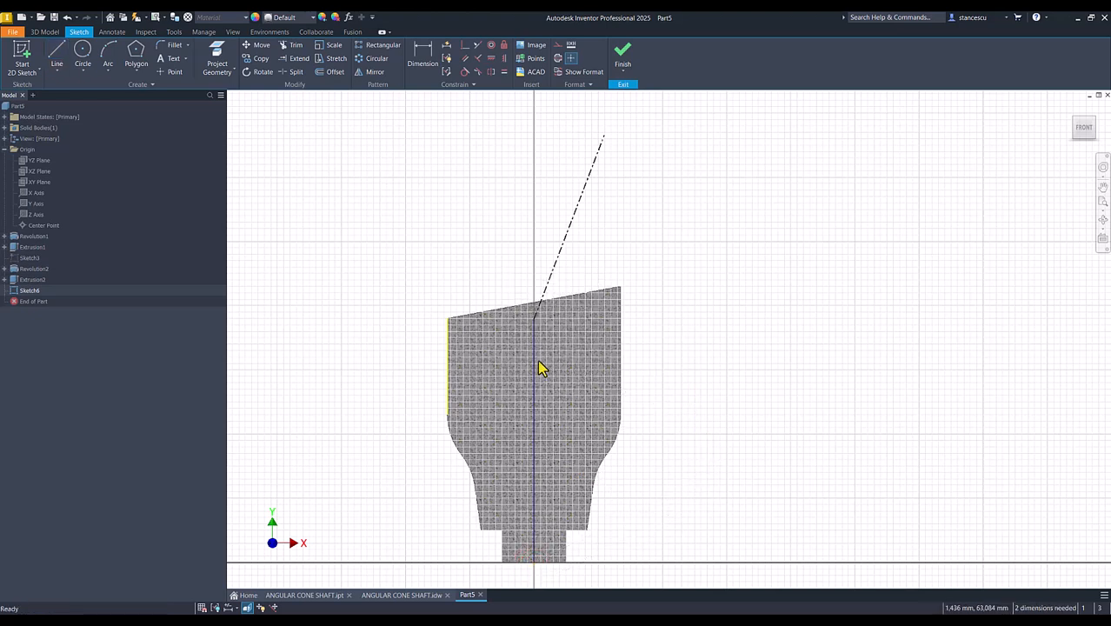
- Convert the vertical line between the origin and the slanted centerline's lower end into a construction line
click(548, 357)
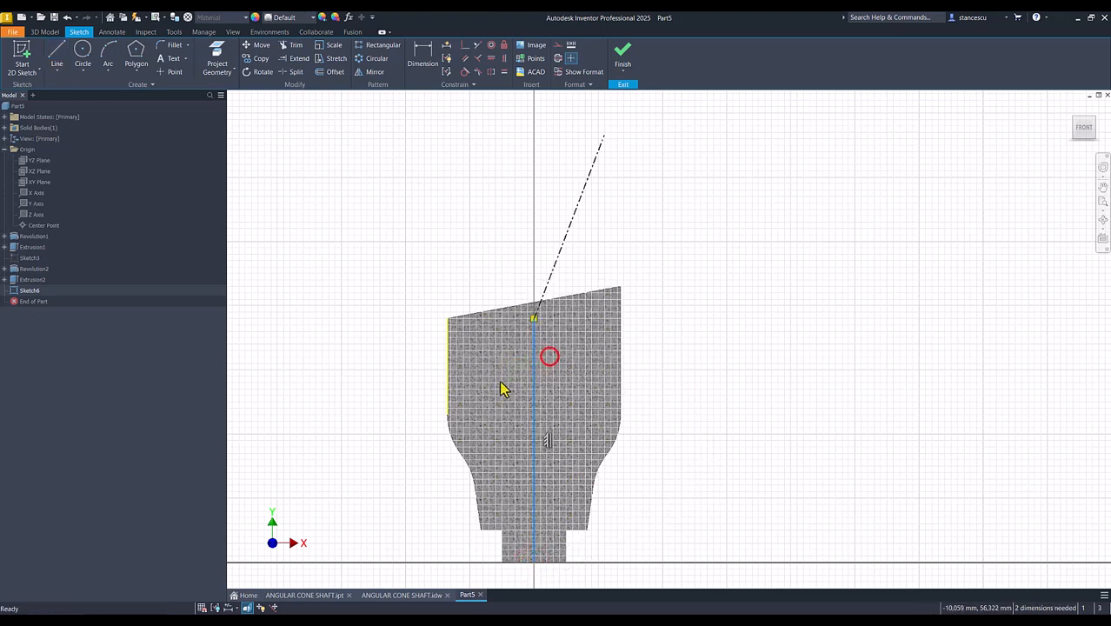
right_click(709, 310)
click(765, 310)
- Dimension the angle between the vertical construction line and the slanted centerline as 20 degrees
click(424, 57)
click(532, 336)
click(553, 261)
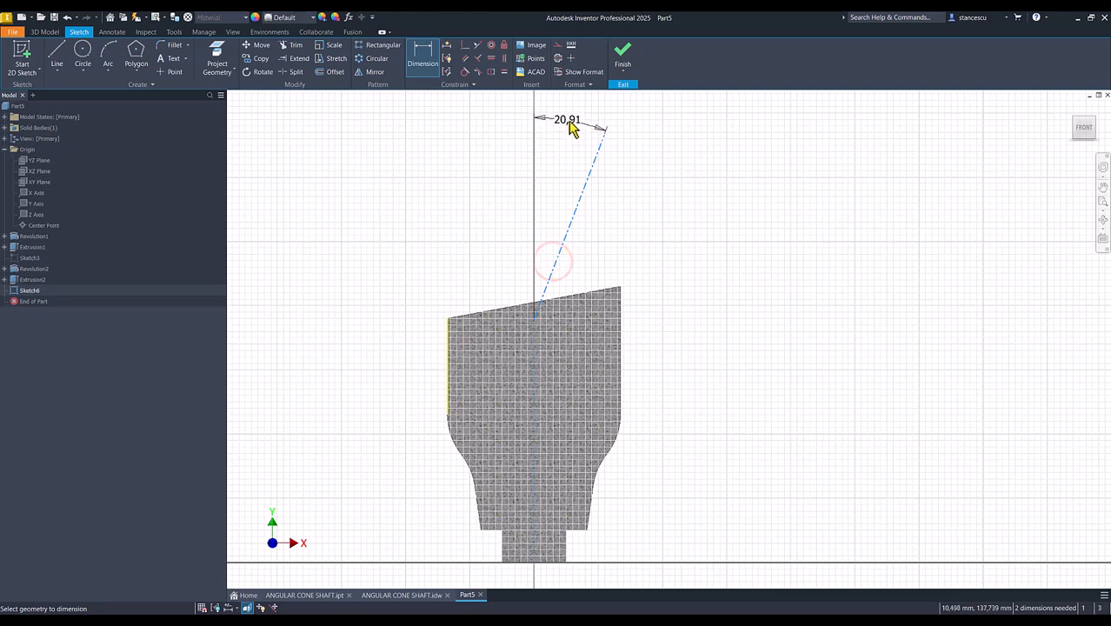
click(566, 137)
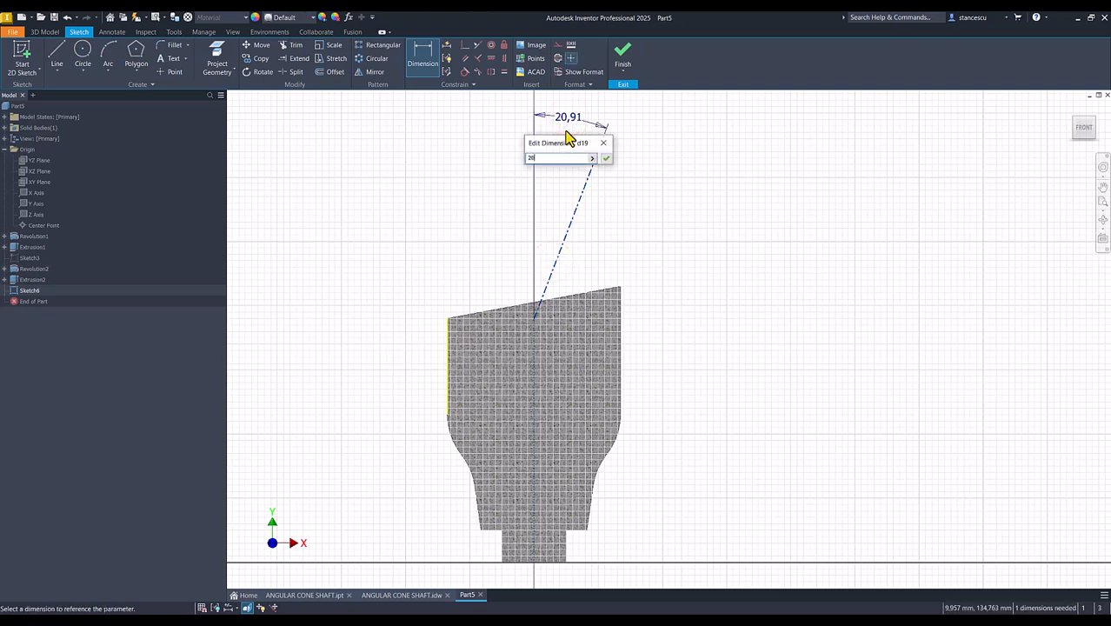
key(Return)
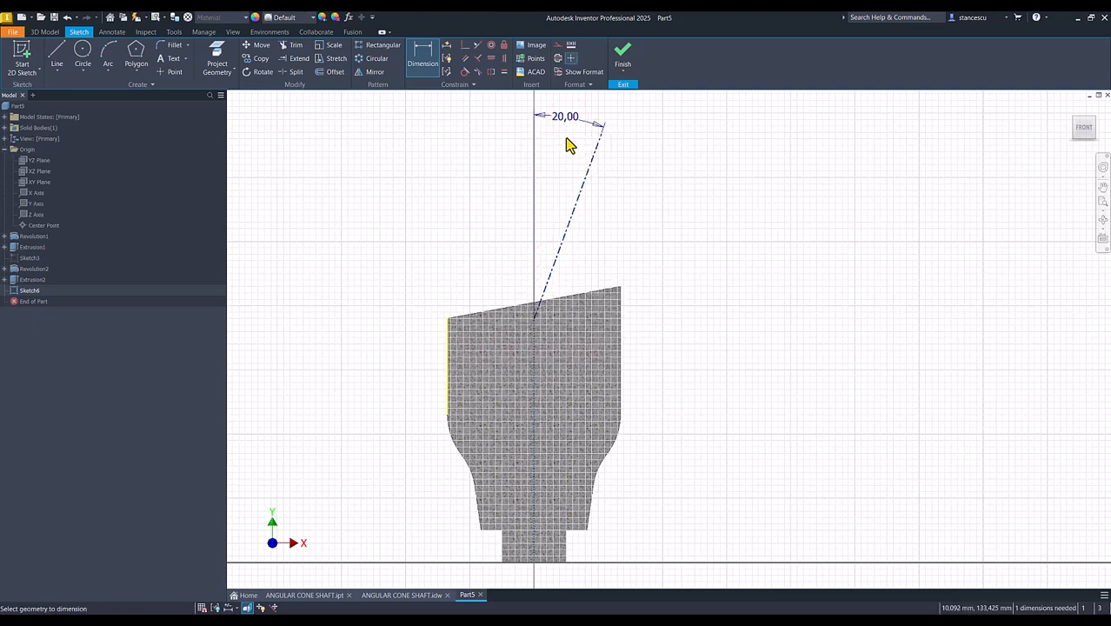
key(Escape)
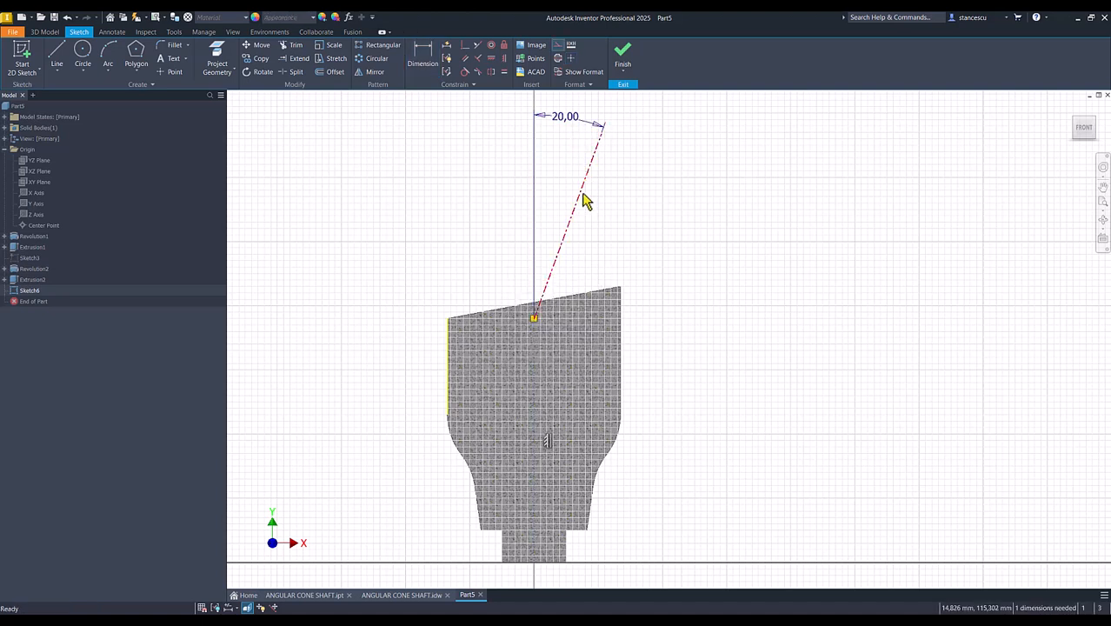
- Dimension the slanted centerline's length as 82 mm
click(579, 199)
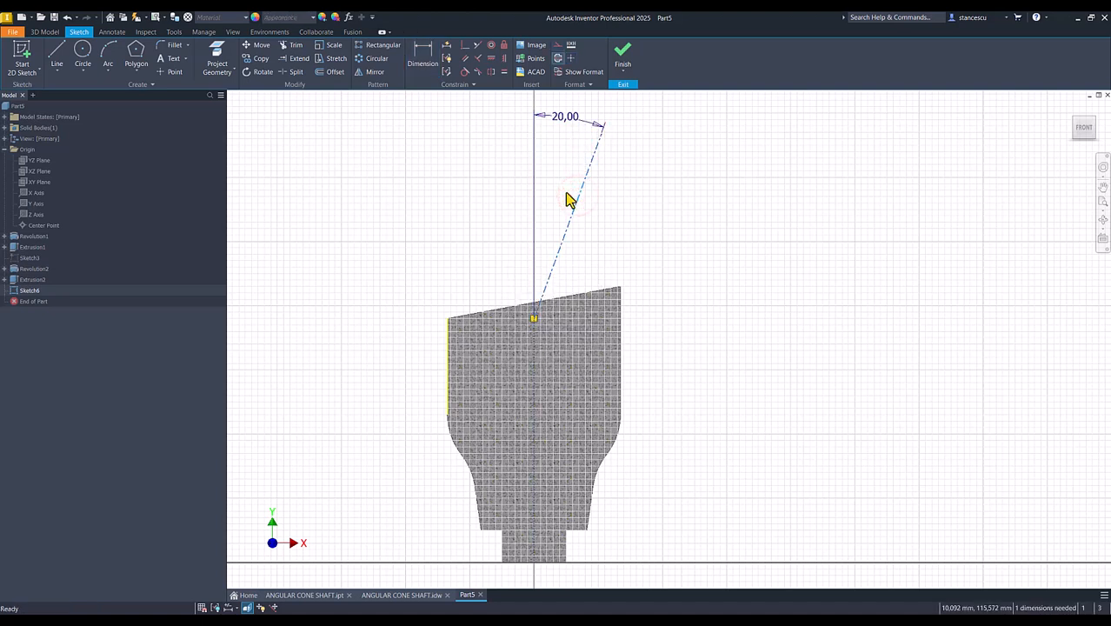
click(423, 59)
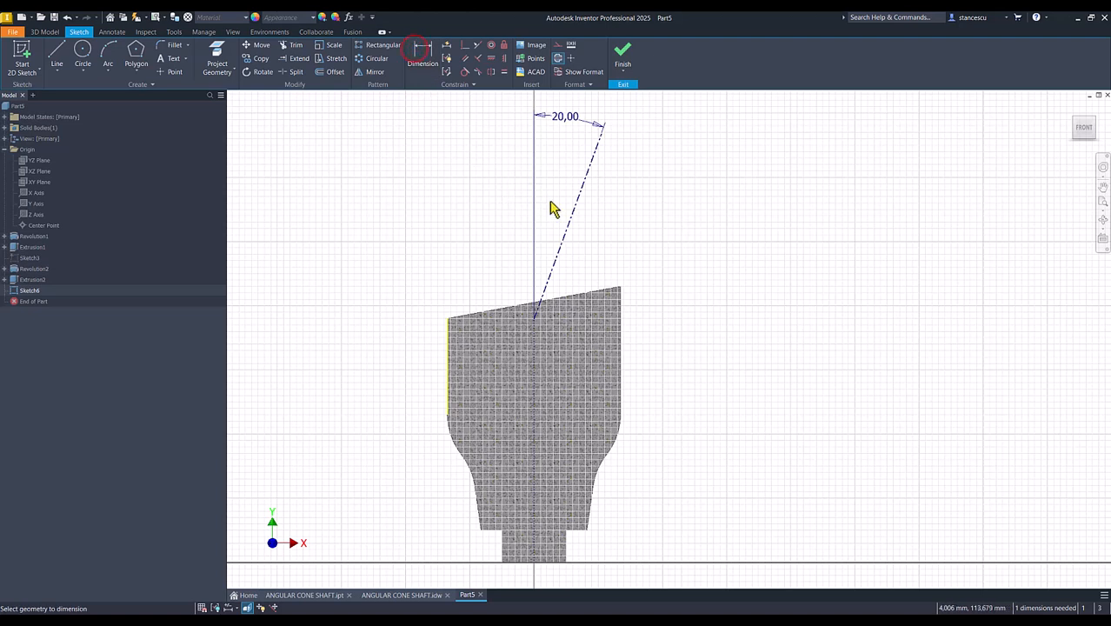
click(567, 225)
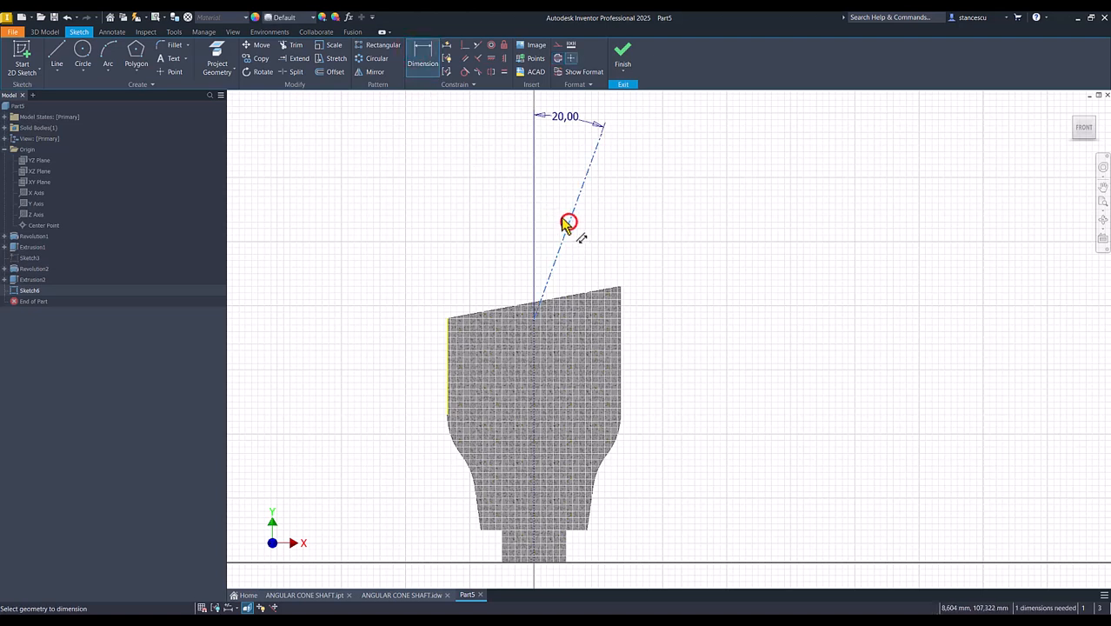
click(465, 193)
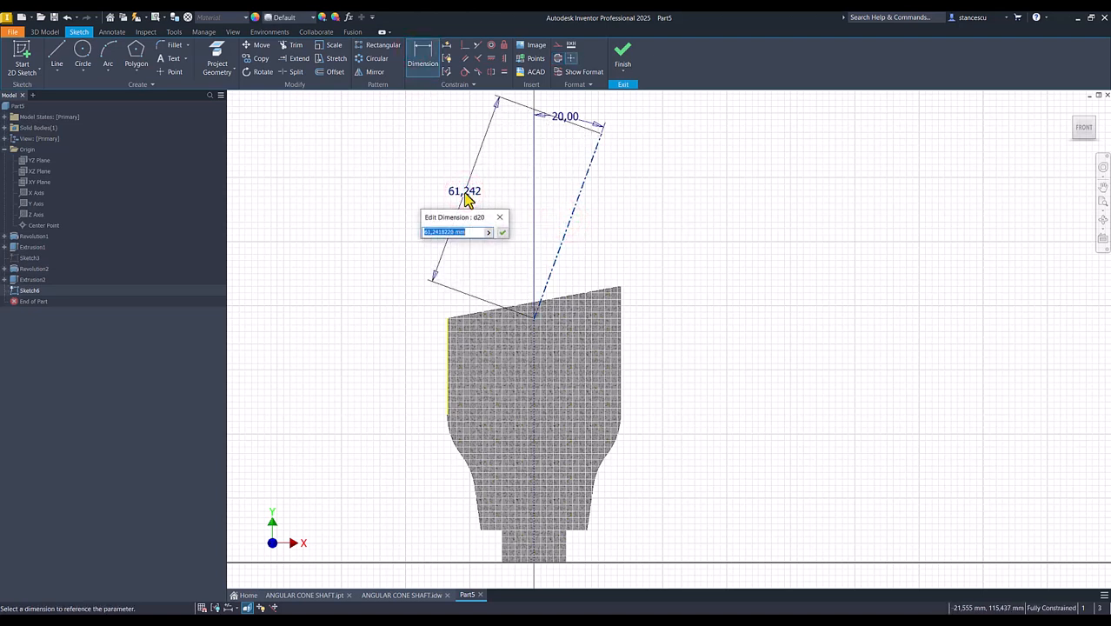
text(82)
key(Return)
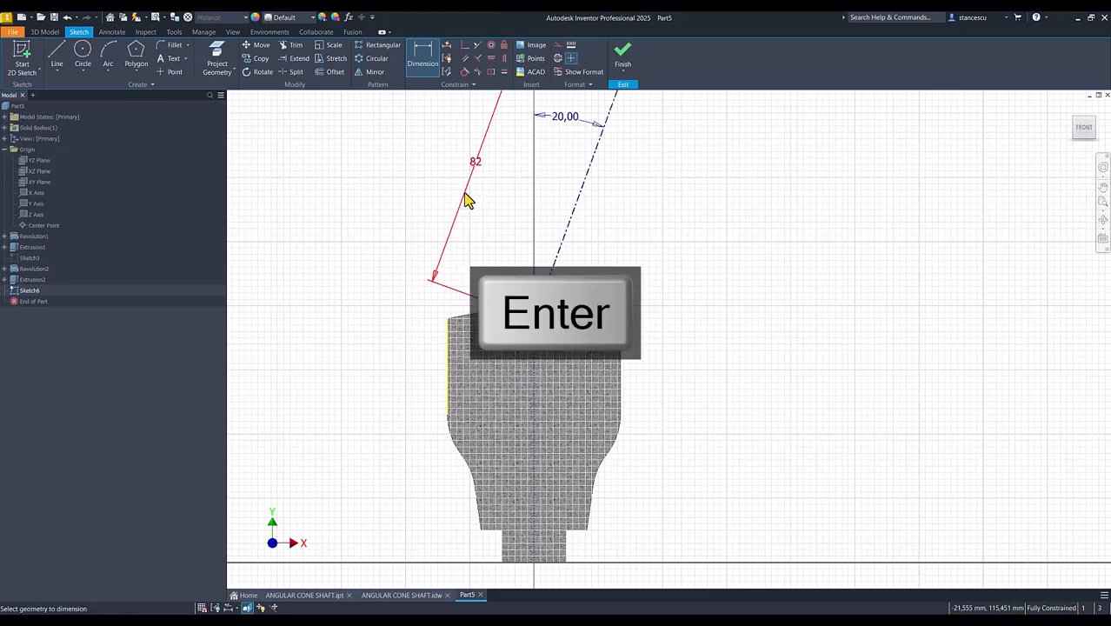
key(Num_Lock)
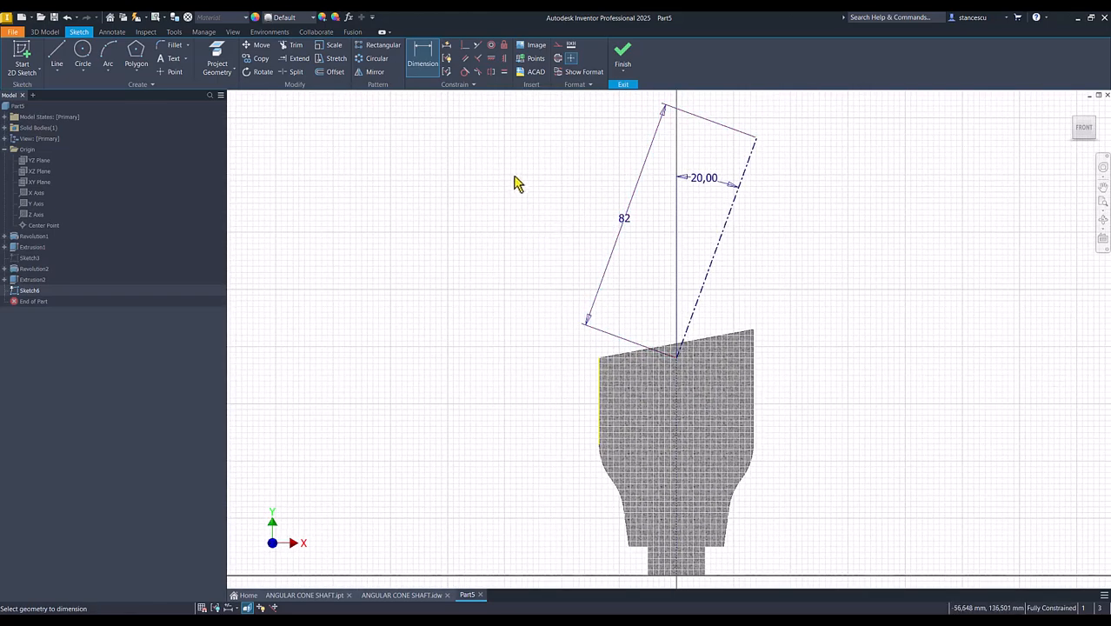
- Draw a short line leftward from the centerline's upper end and an about 88 mm slanted line down to just inside the body
click(56, 56)
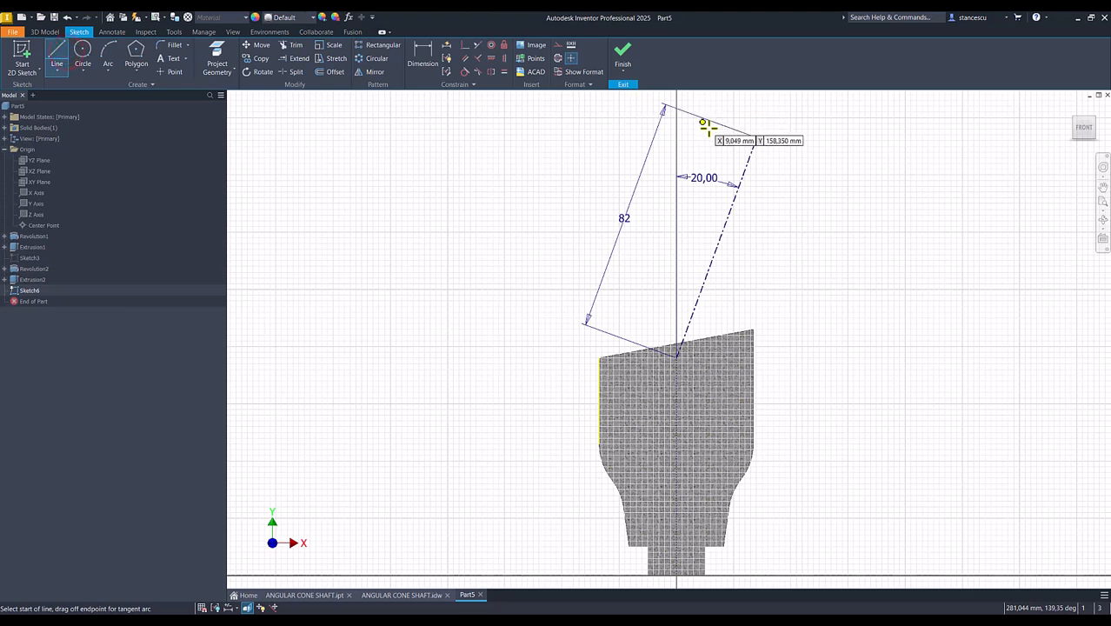
click(754, 139)
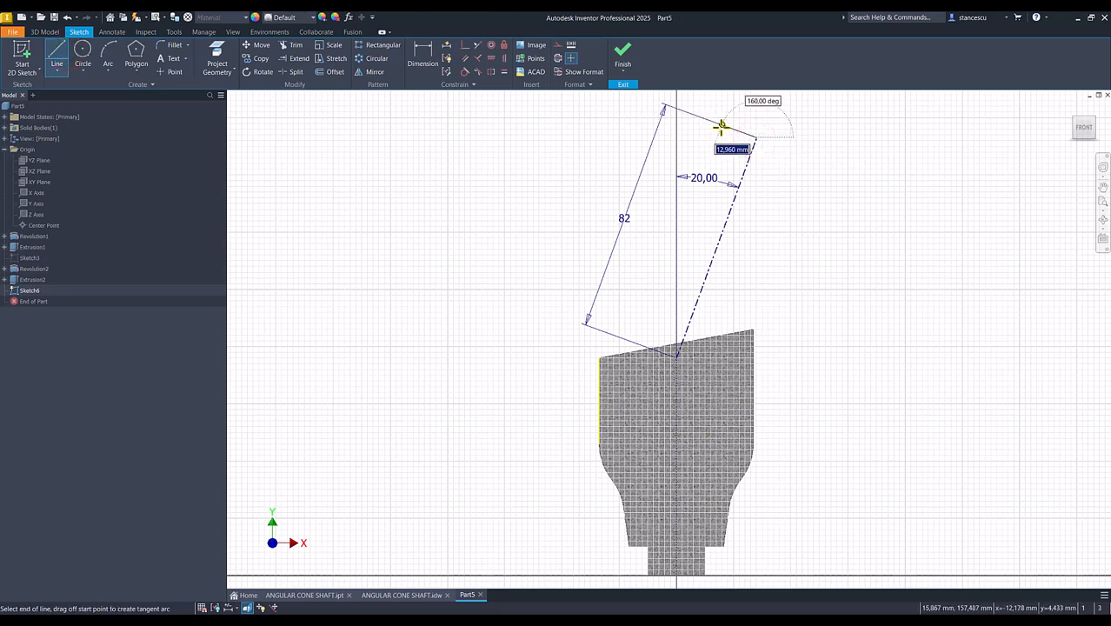
click(620, 363)
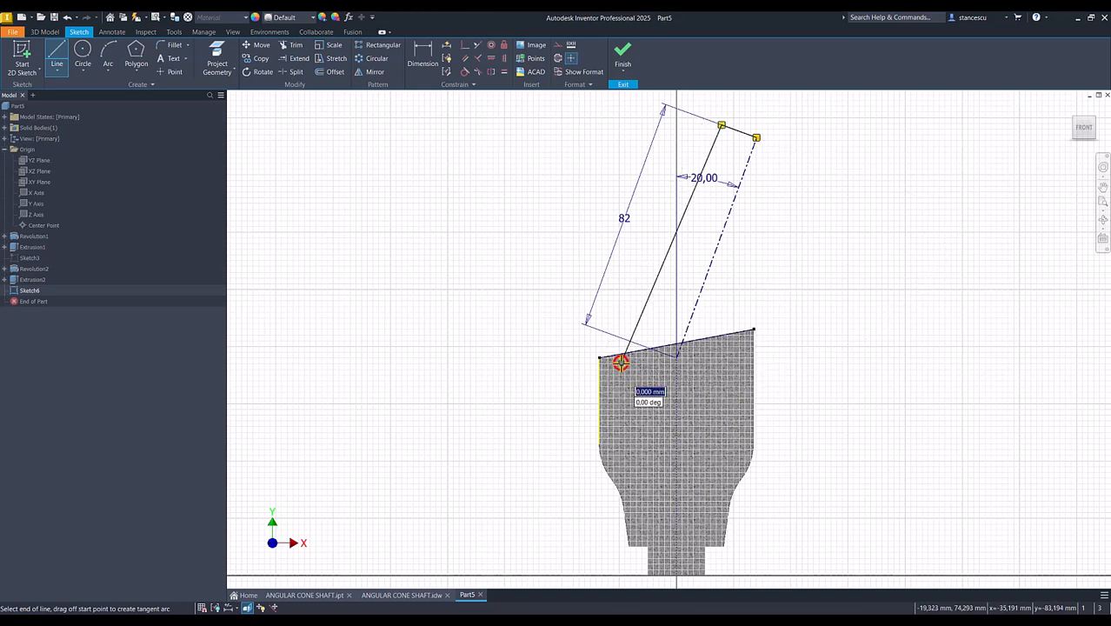
key(Escape)
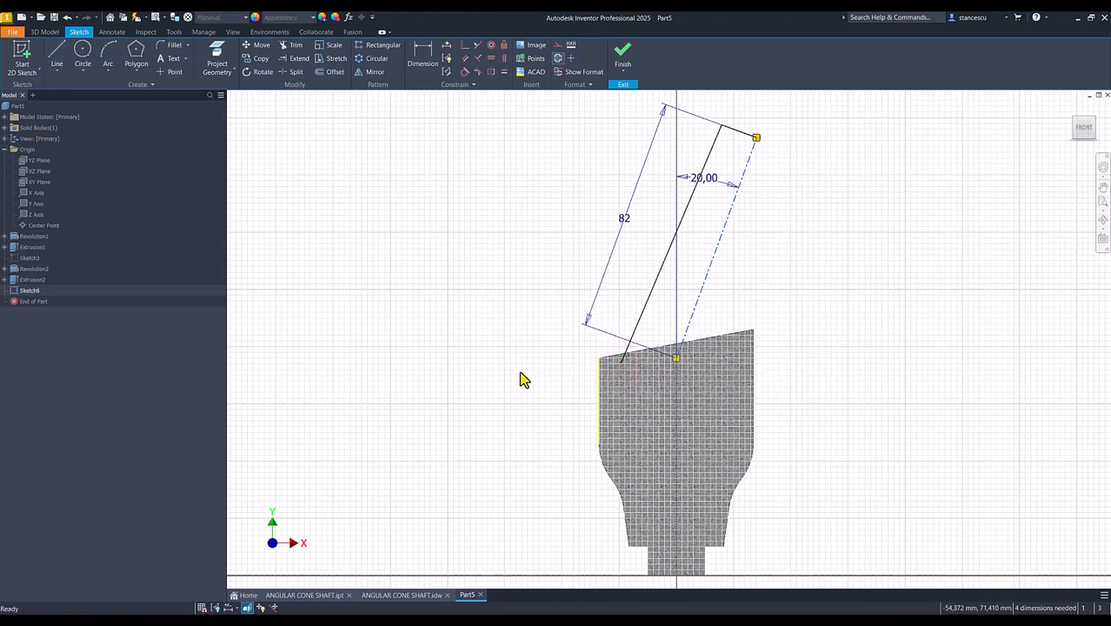
- Examine the cone's base points and their offset dimension in the ANGULAR CONE SHAFT drawing, and return to Part5
click(399, 595)
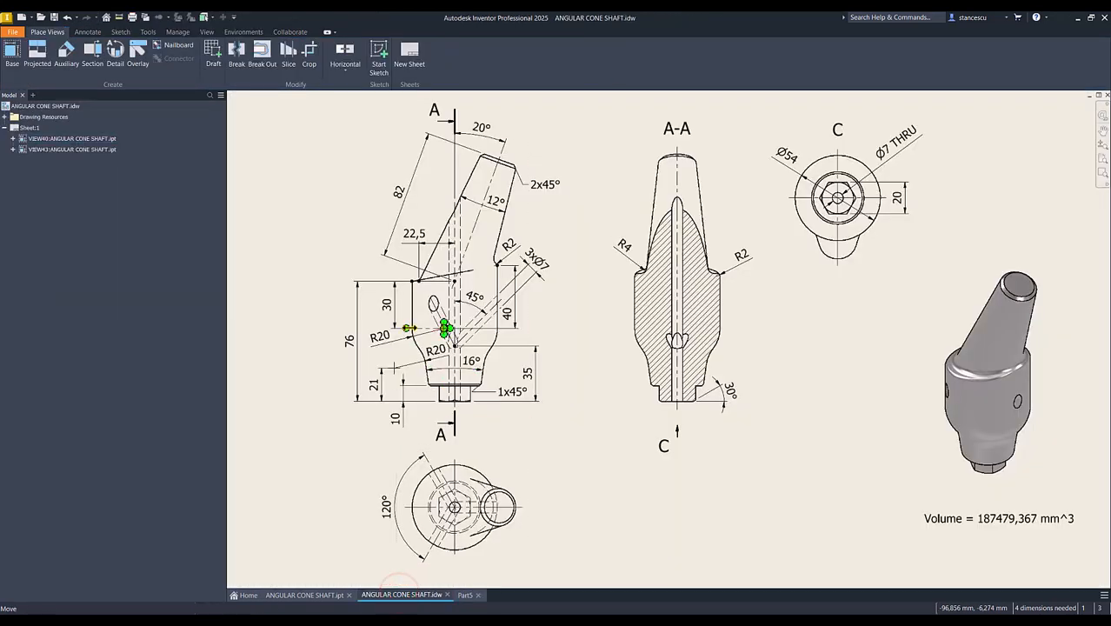
scroll(430, 293, up, 5)
scroll(443, 268, up, 3)
middle_drag(450, 263, 562, 429)
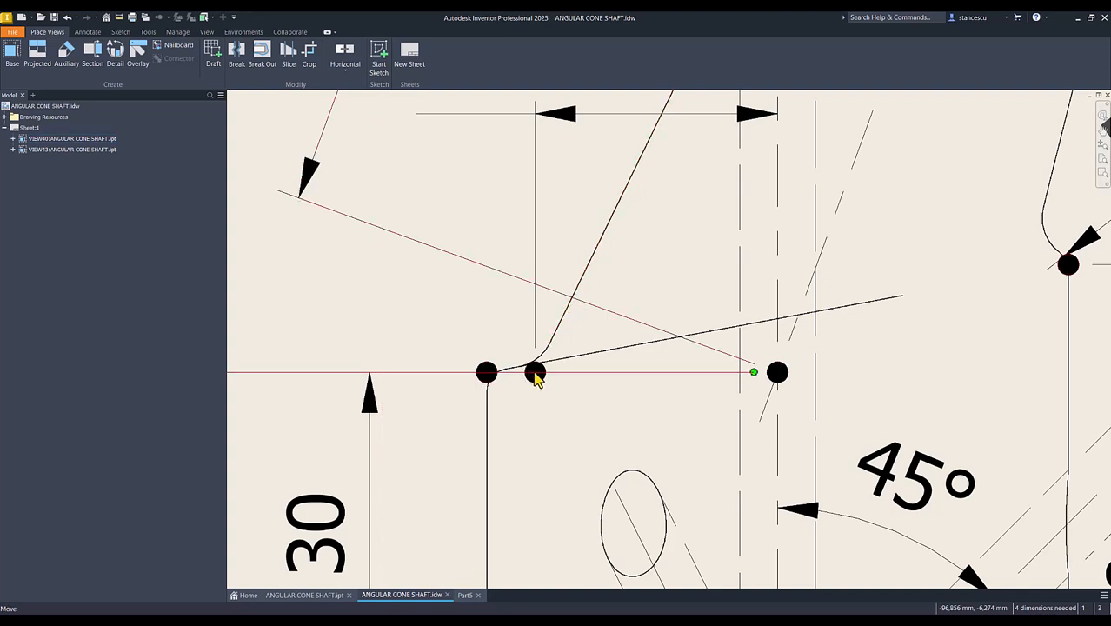
scroll(536, 376, down, 2)
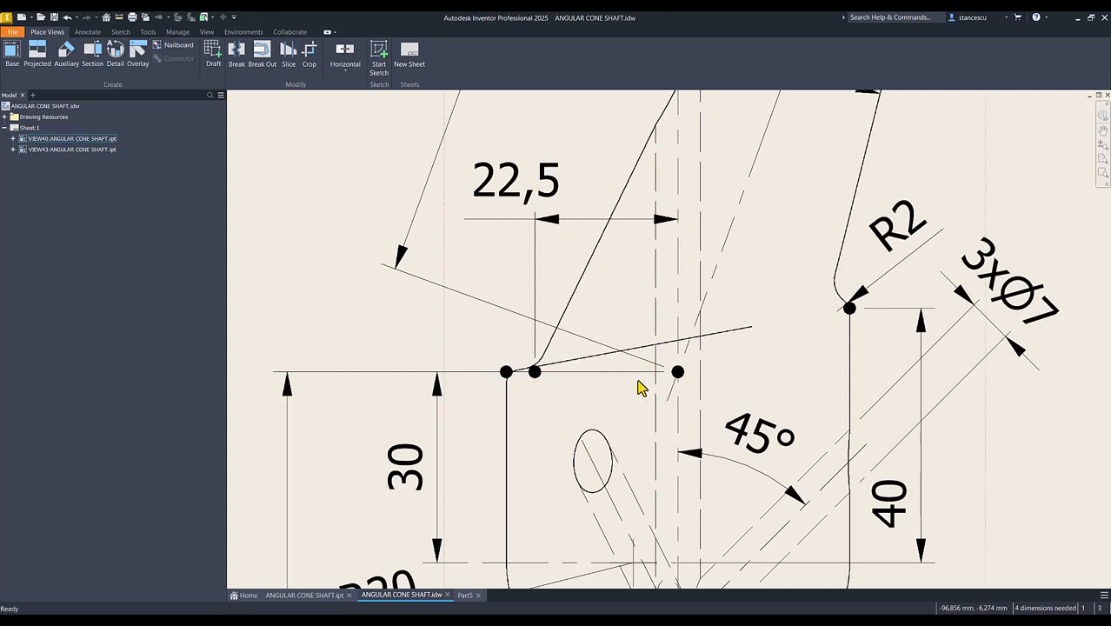
key(Num_Lock)
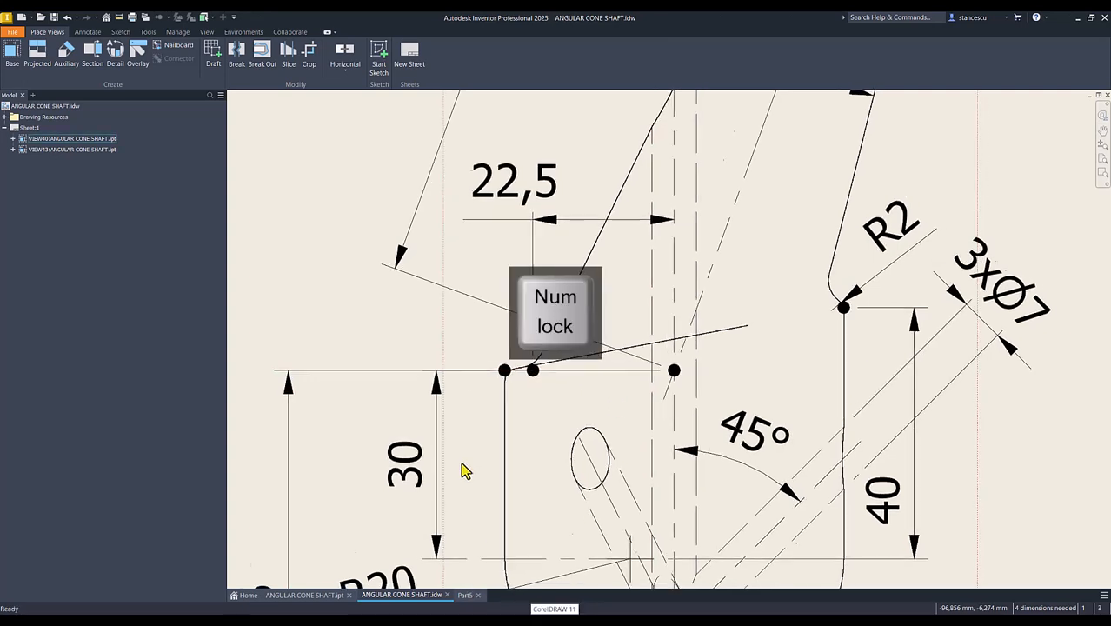
click(463, 595)
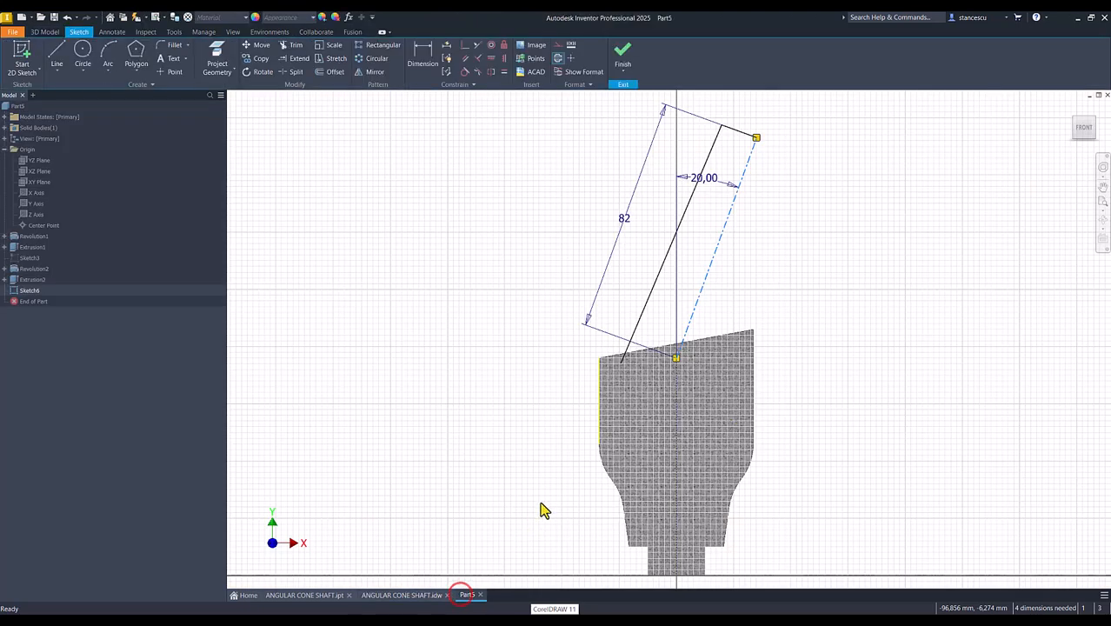
- Draw a horizontal line from the body's upper-left corner to the slanted centerline's lower end
click(56, 56)
scroll(630, 363, up, 5)
scroll(504, 361, up, 2)
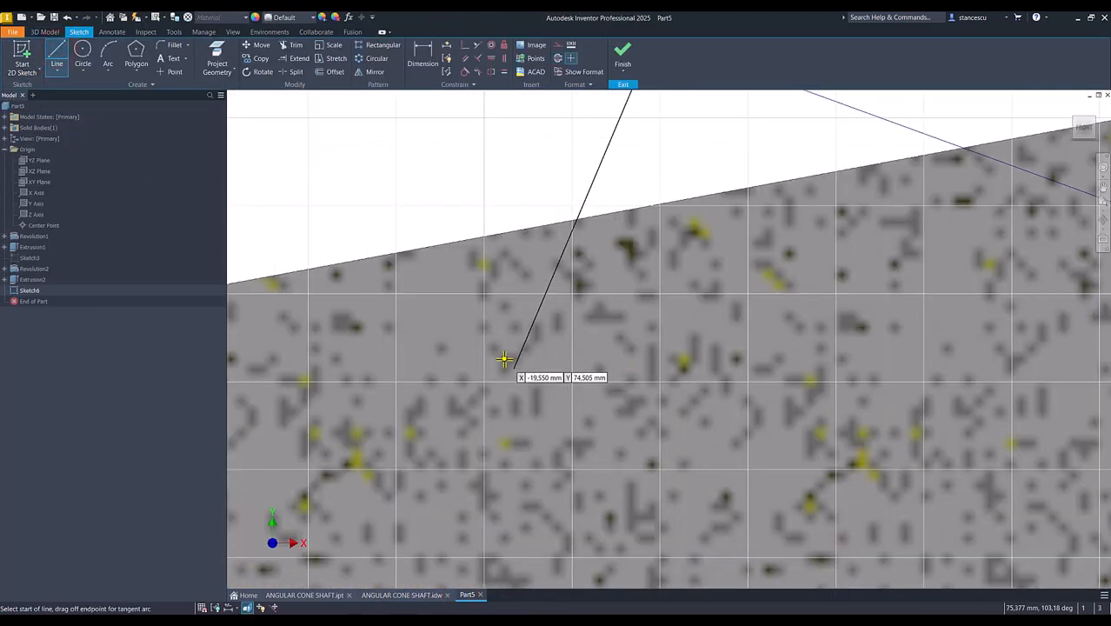
scroll(503, 361, down, 4)
click(390, 338)
click(804, 336)
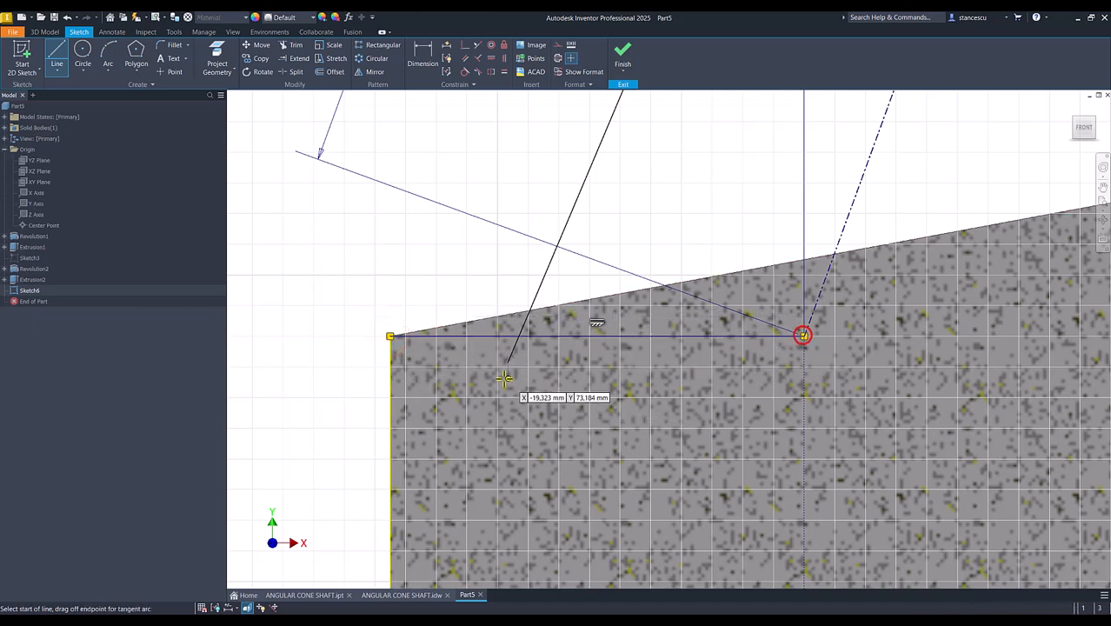
- Trim the end of the cone's slanted side line that extends below the horizontal line
click(290, 52)
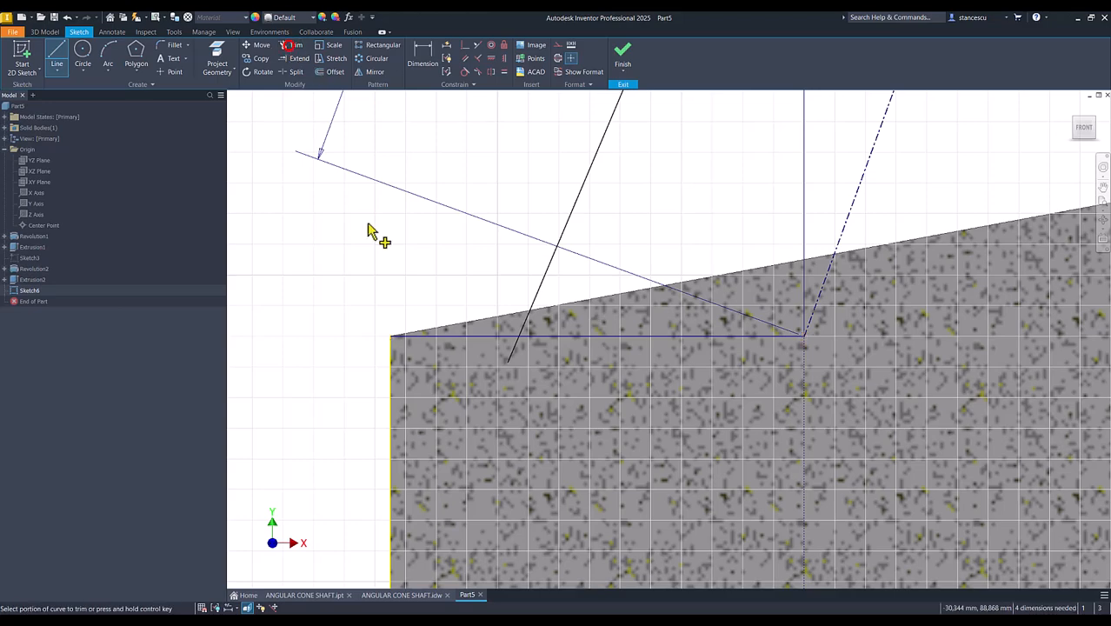
click(518, 352)
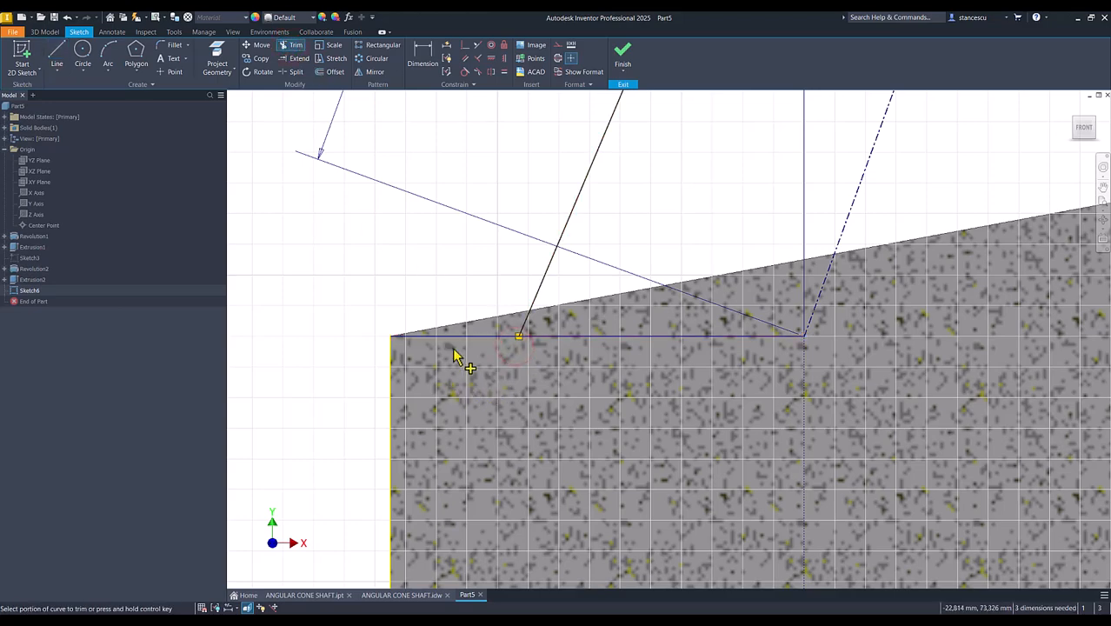
key(Home)
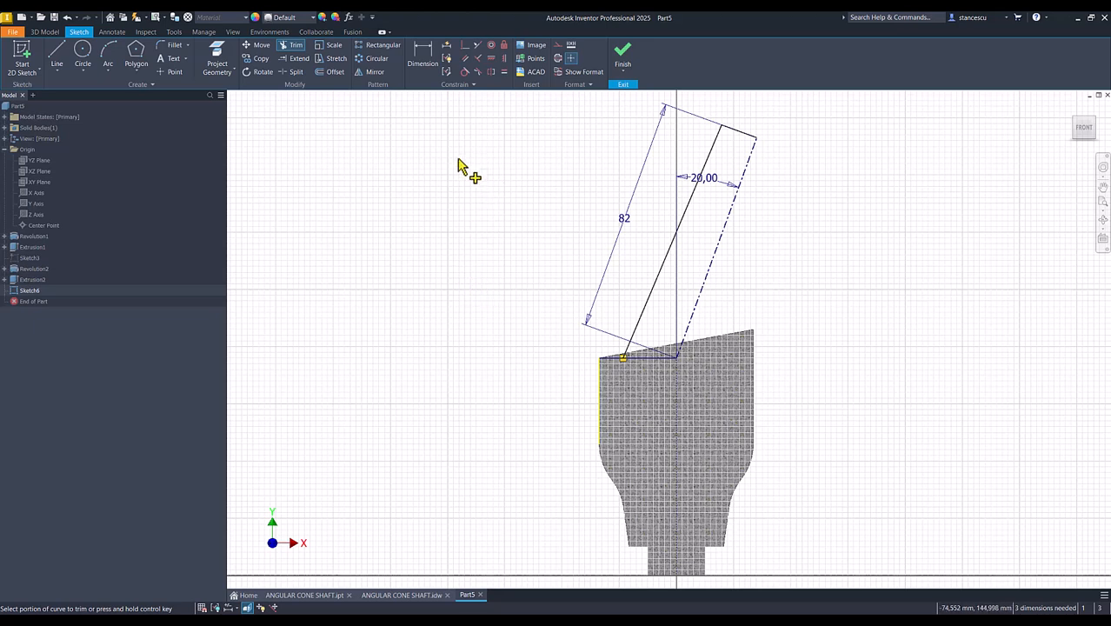
- Dimension the horizontal distance from the cone side line's lower end to the vertical construction line as 22,5 mm
click(426, 67)
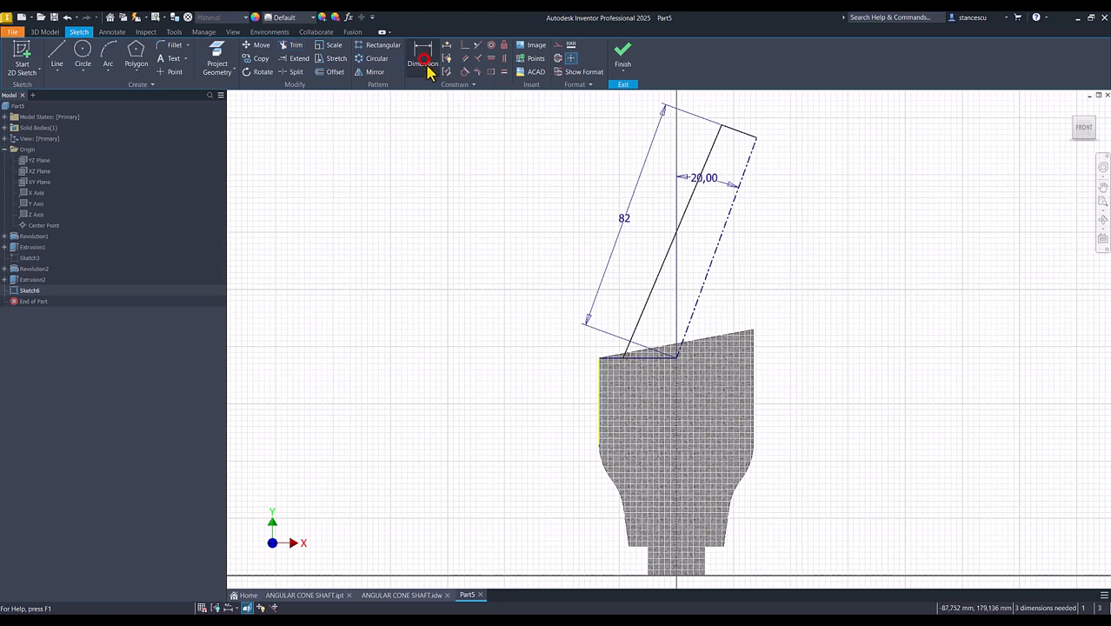
click(624, 358)
click(676, 375)
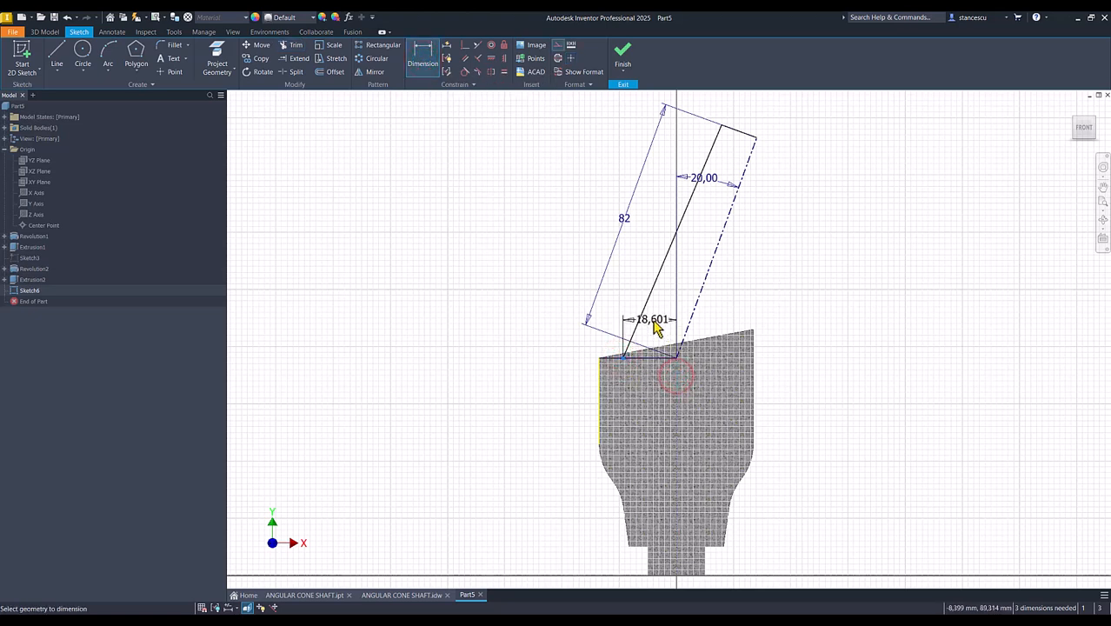
click(652, 319)
text(2)
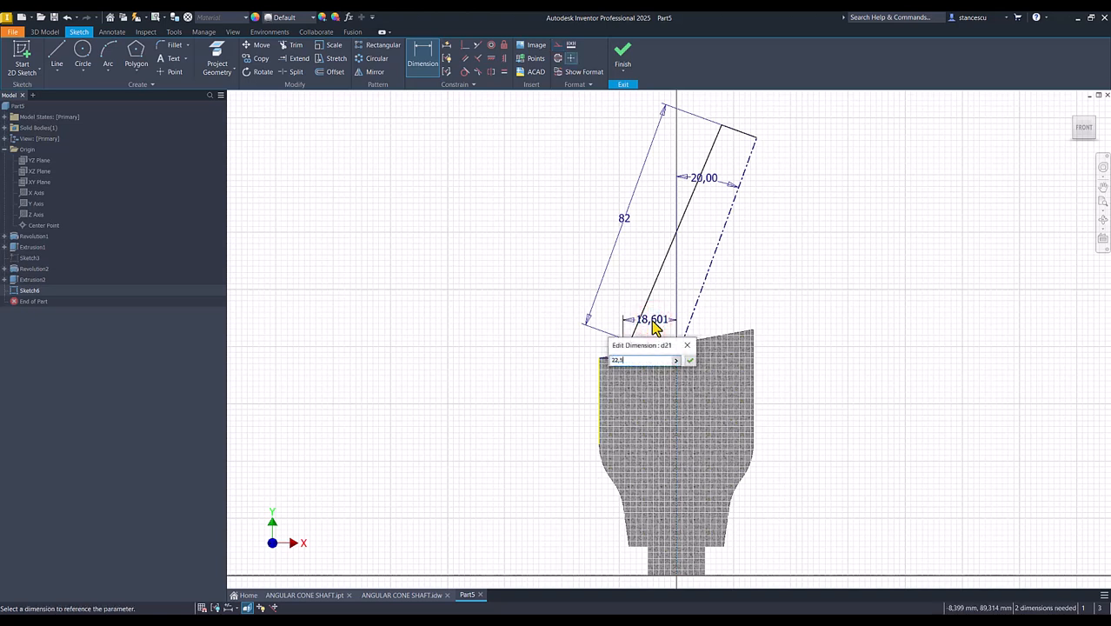
text(2,5)
key(Return)
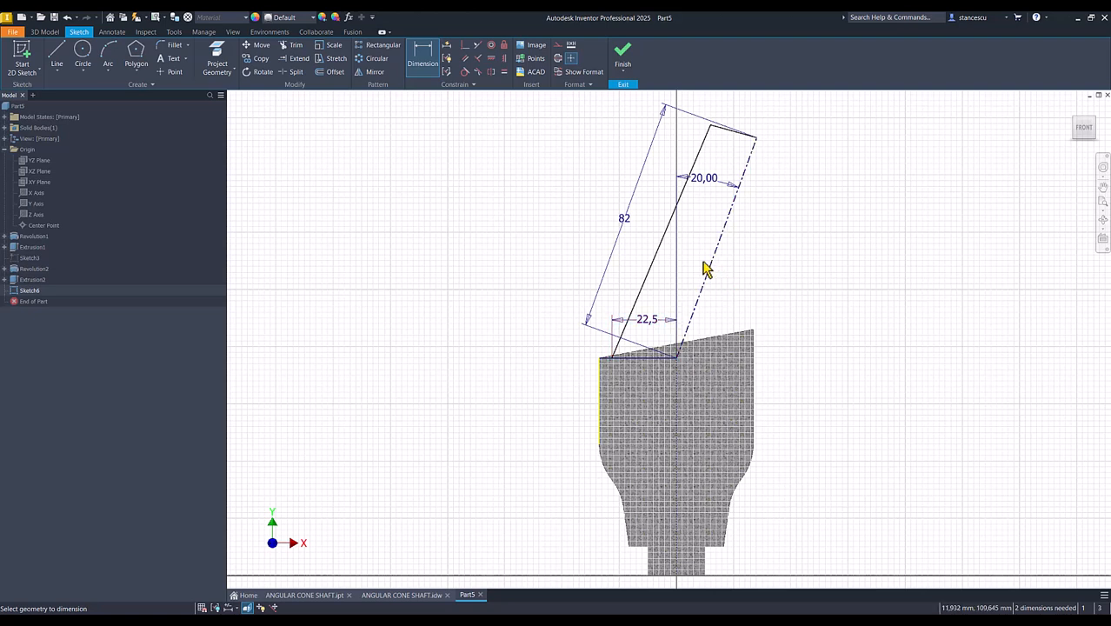
- Dimension the angle between the cone's side line and the slanted centerline as 12/2 degrees
click(662, 230)
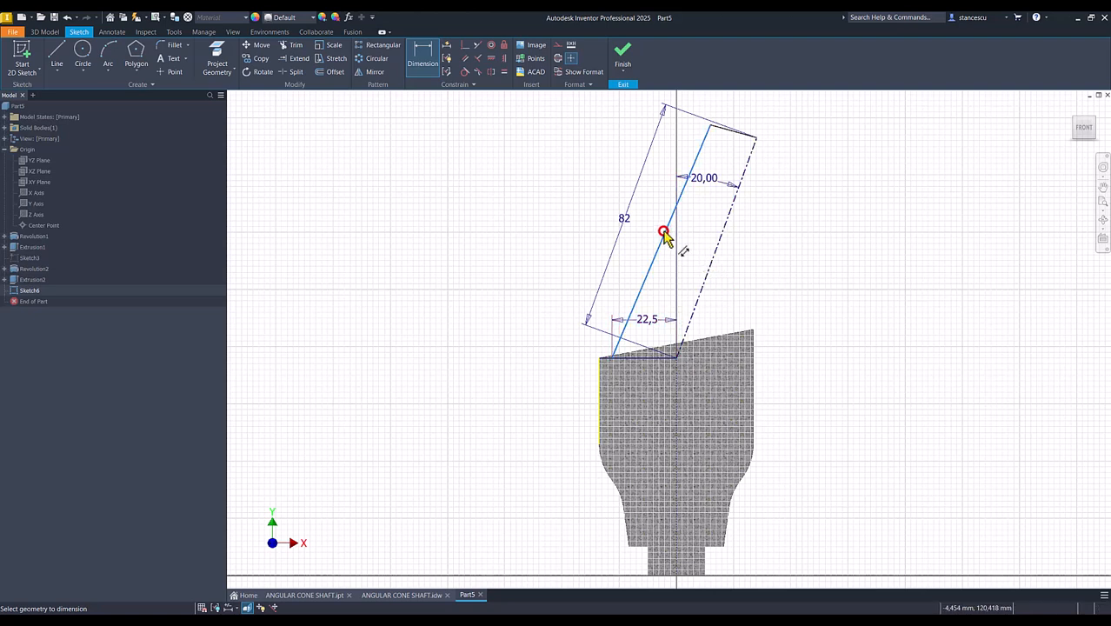
click(707, 268)
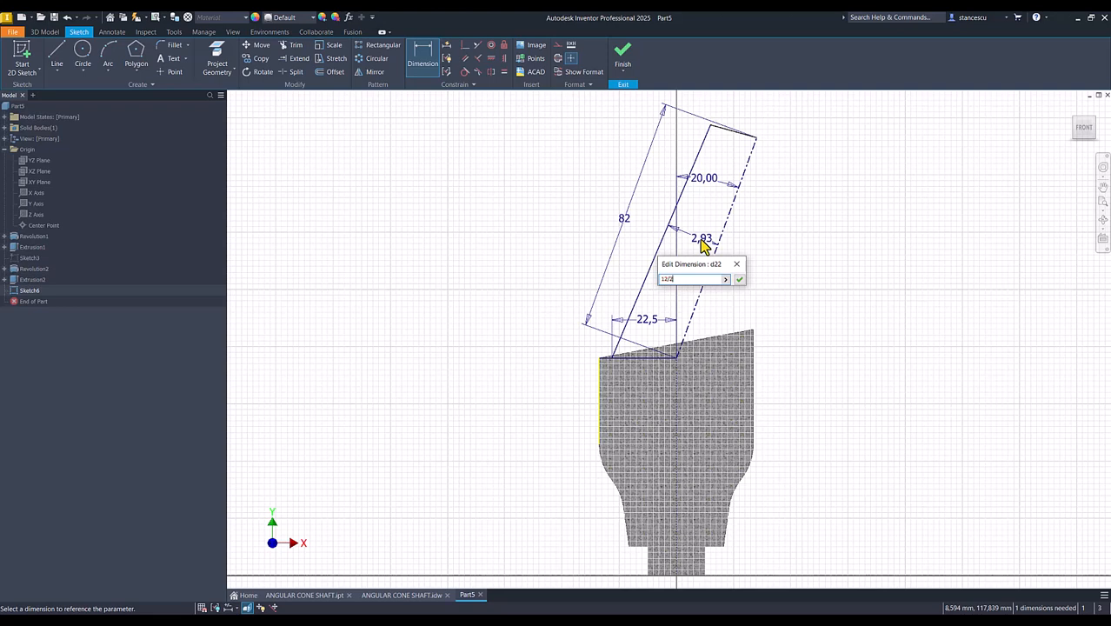
key(Return)
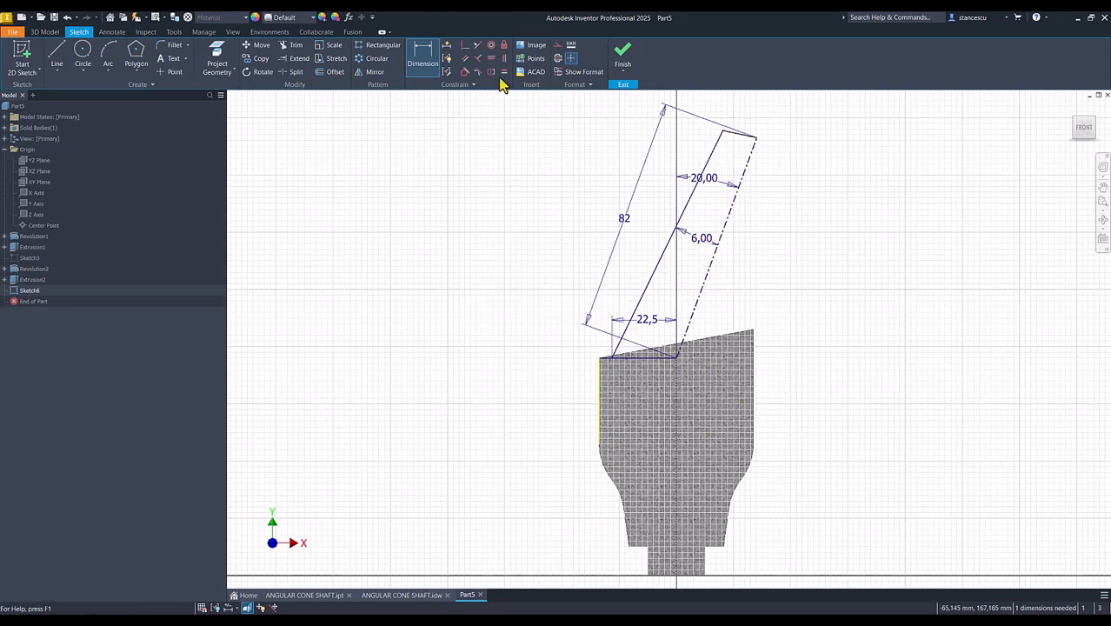
- Make the cone's short top line perpendicular to the slanted centerline and finish the sketch
click(478, 59)
click(732, 136)
click(748, 162)
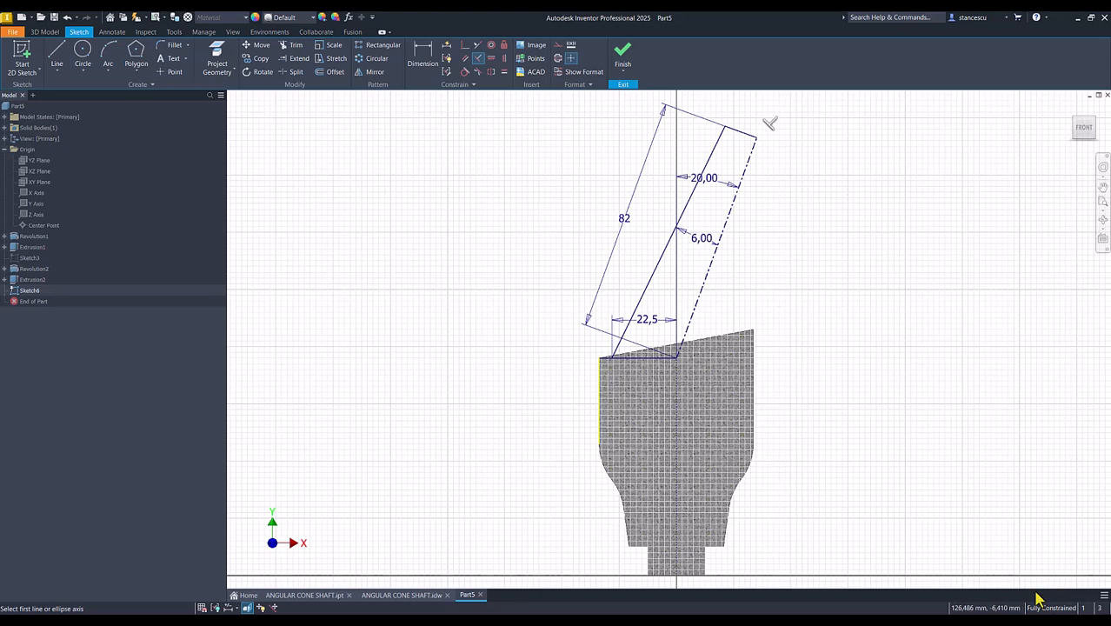
click(622, 64)
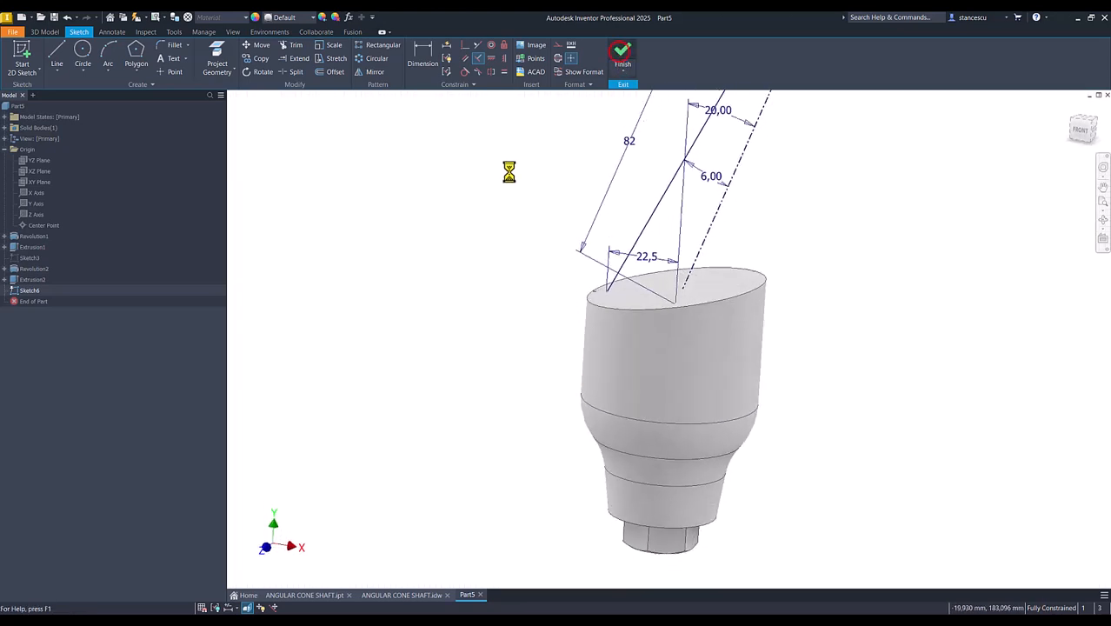
key(Num_Lock)
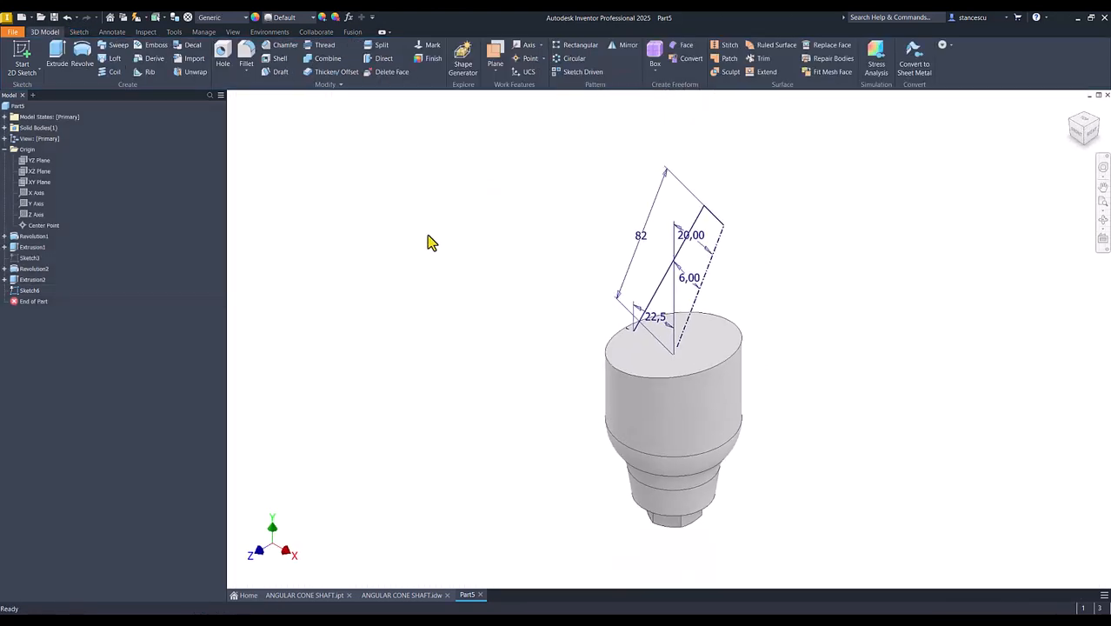
- Revolve the cone profile a full 360 degrees around the slanted centerline and chamfer the cone's top edge by 2 mm
click(81, 54)
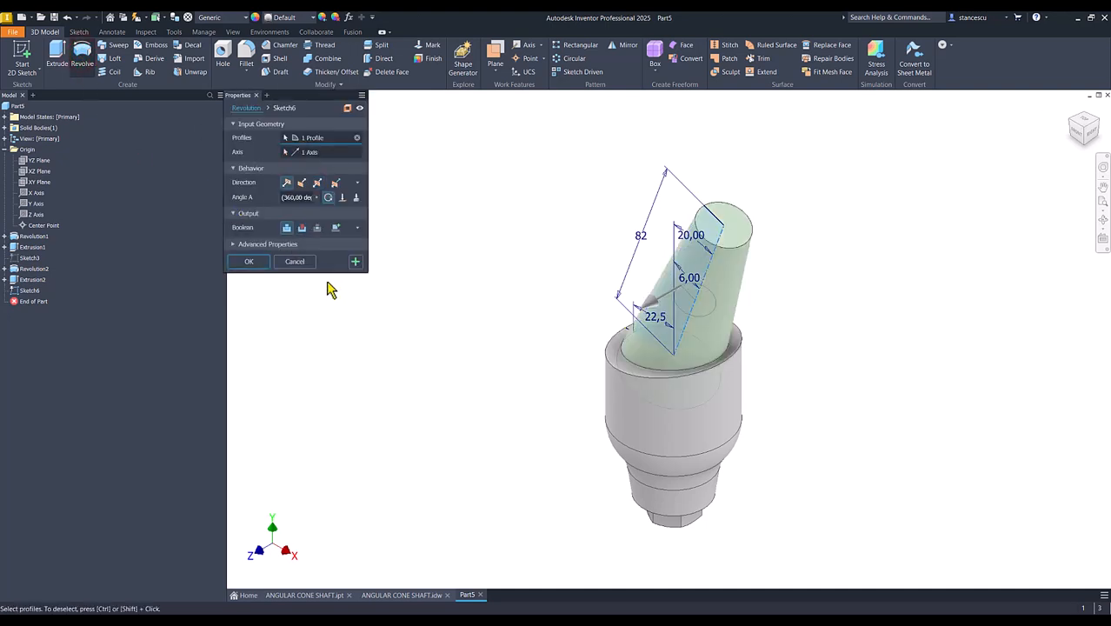
click(248, 262)
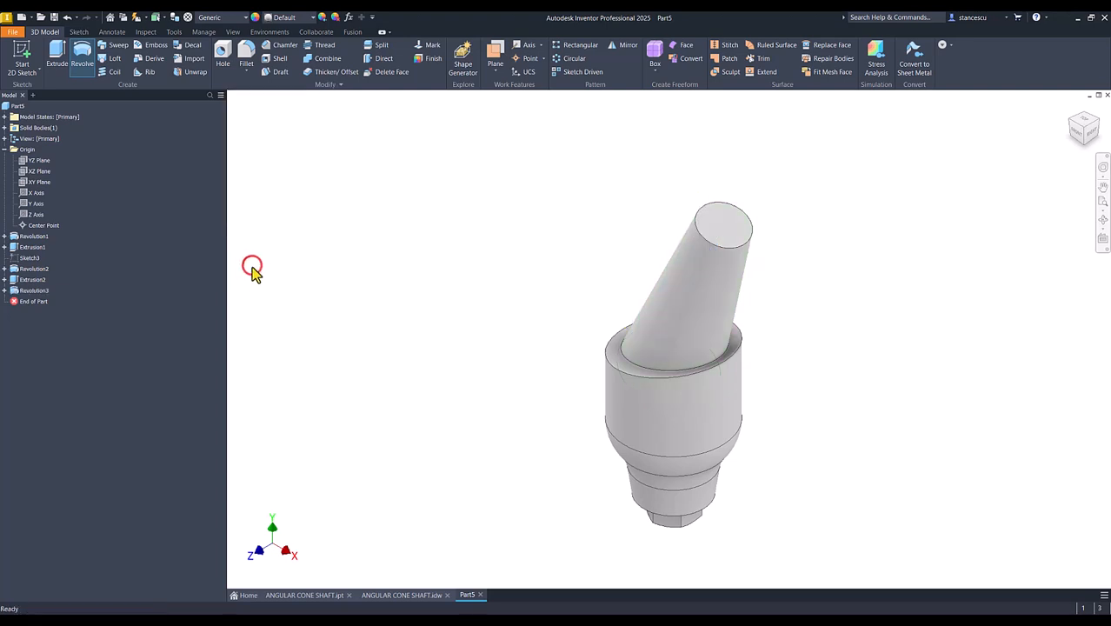
click(395, 596)
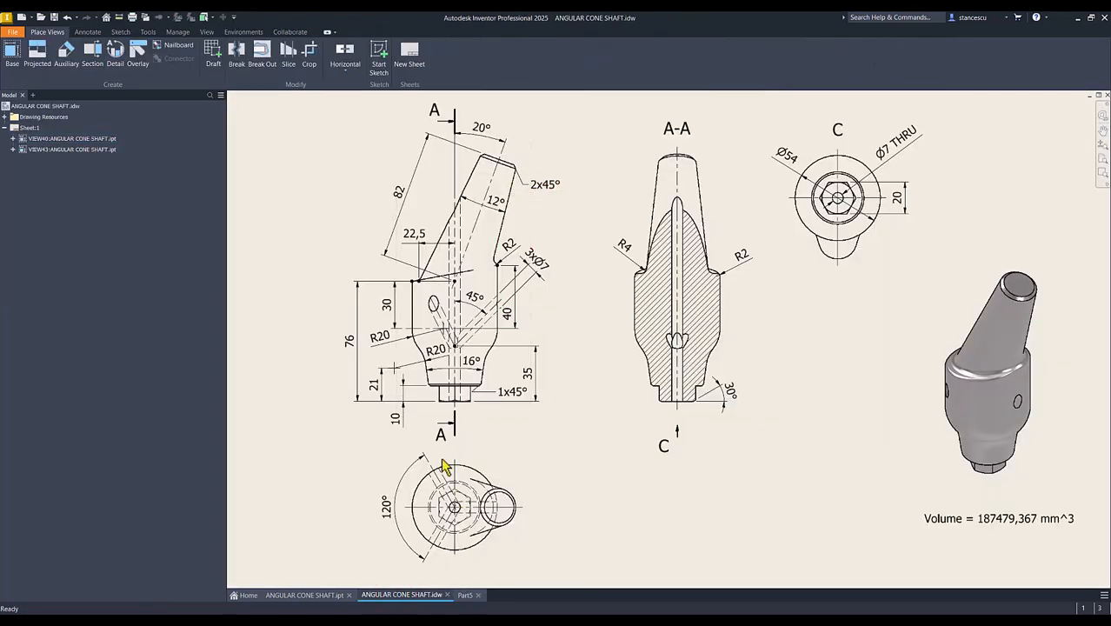
click(465, 596)
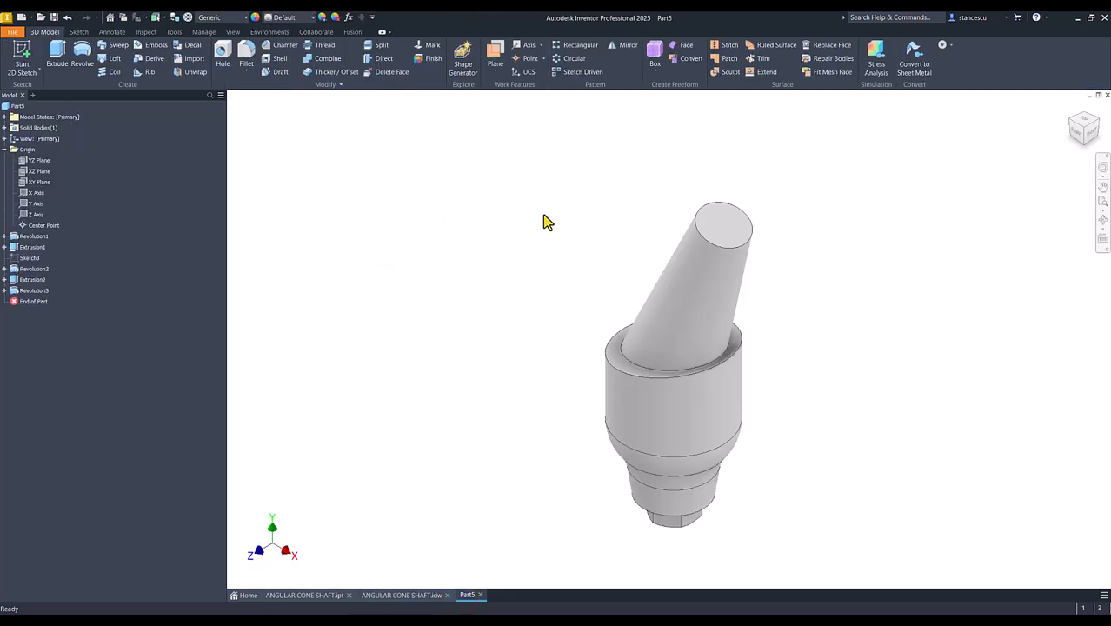
click(735, 247)
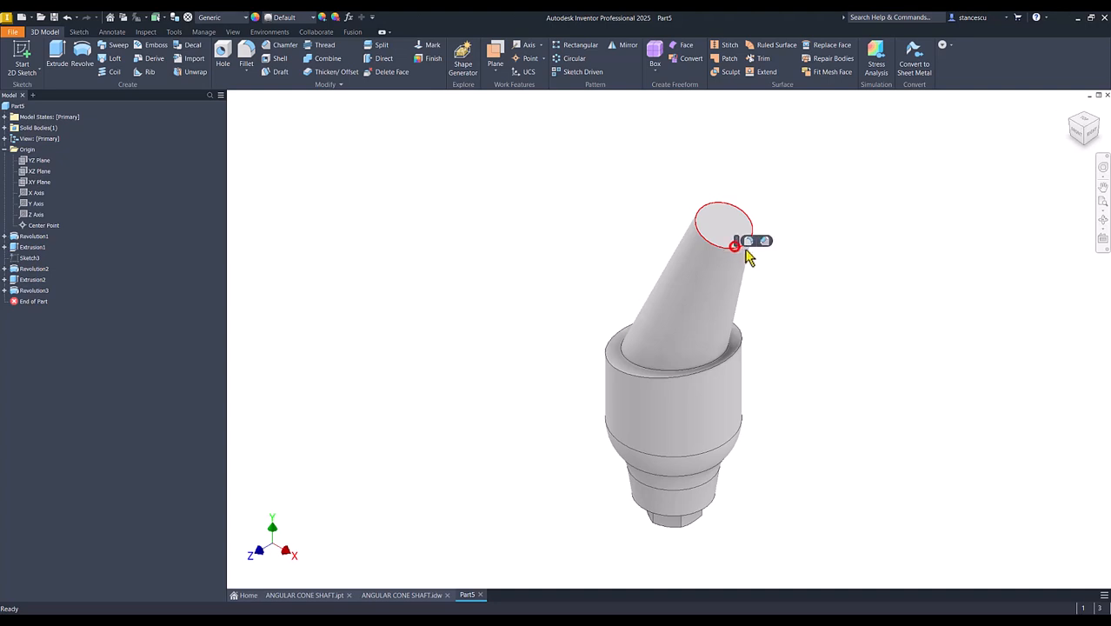
click(767, 241)
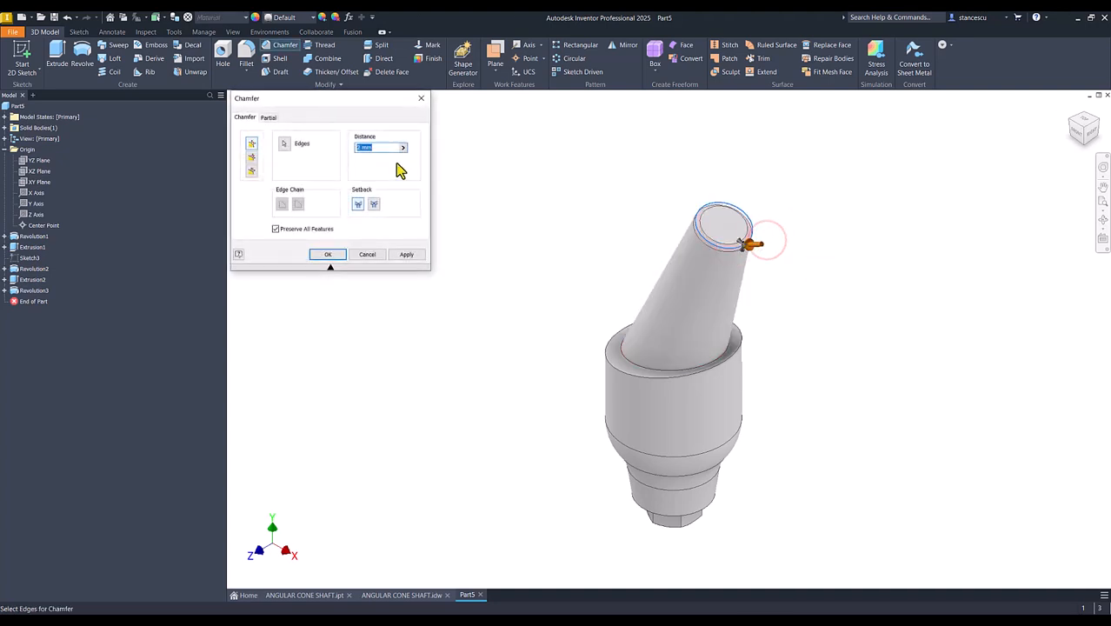
click(326, 256)
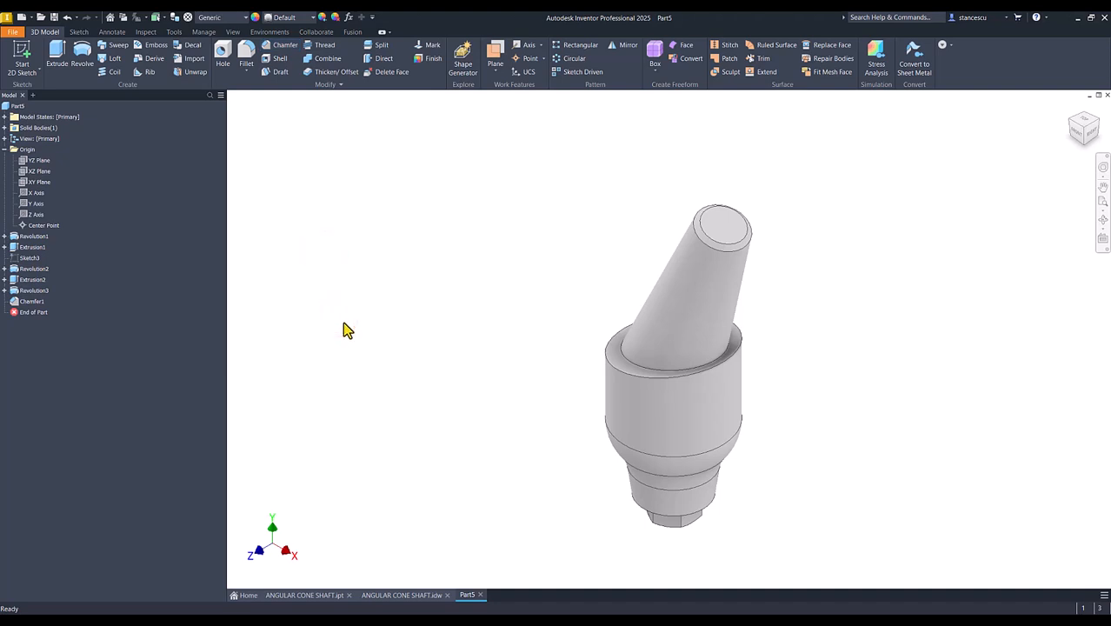
- Fillet the edge where the tilted cone meets the slanted top of the body with a 4 mm radius, as in the drawing
key(F6)
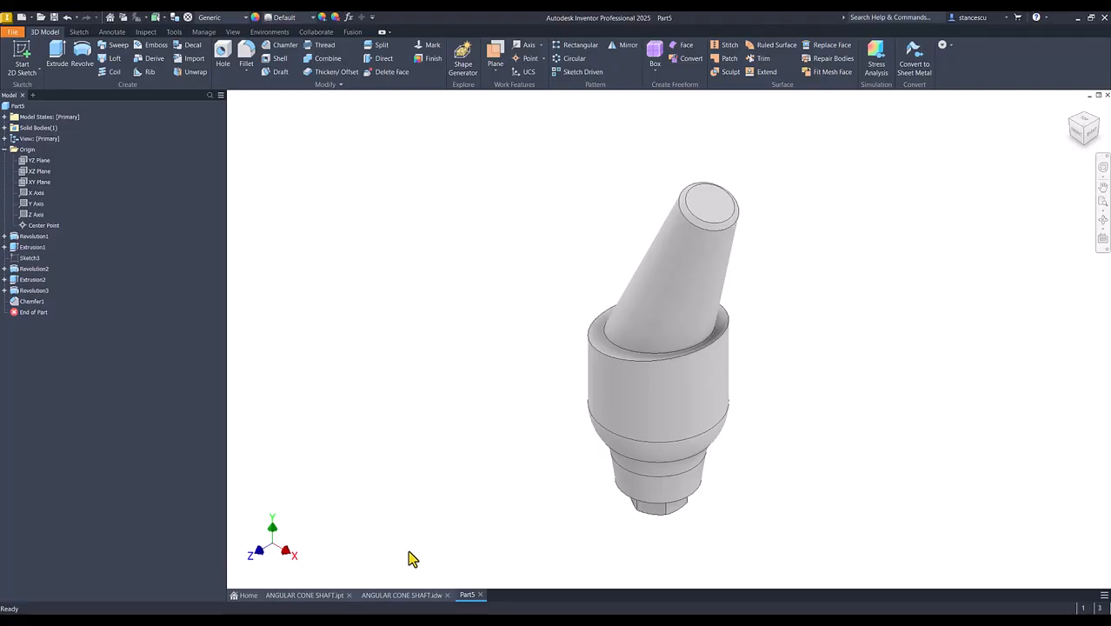
click(389, 597)
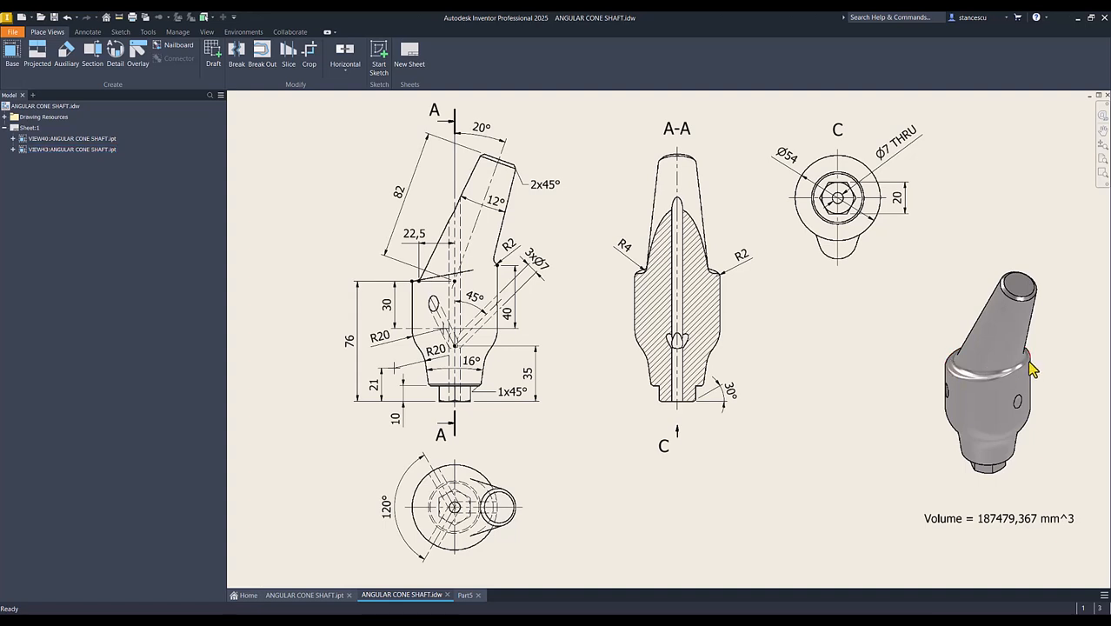
click(466, 594)
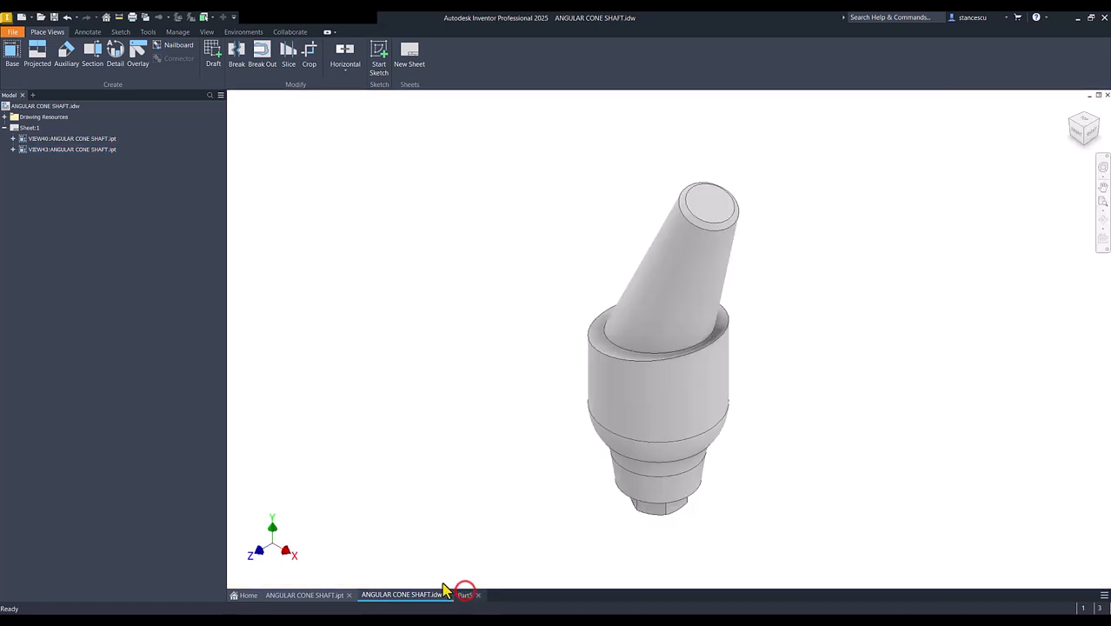
click(612, 339)
click(625, 335)
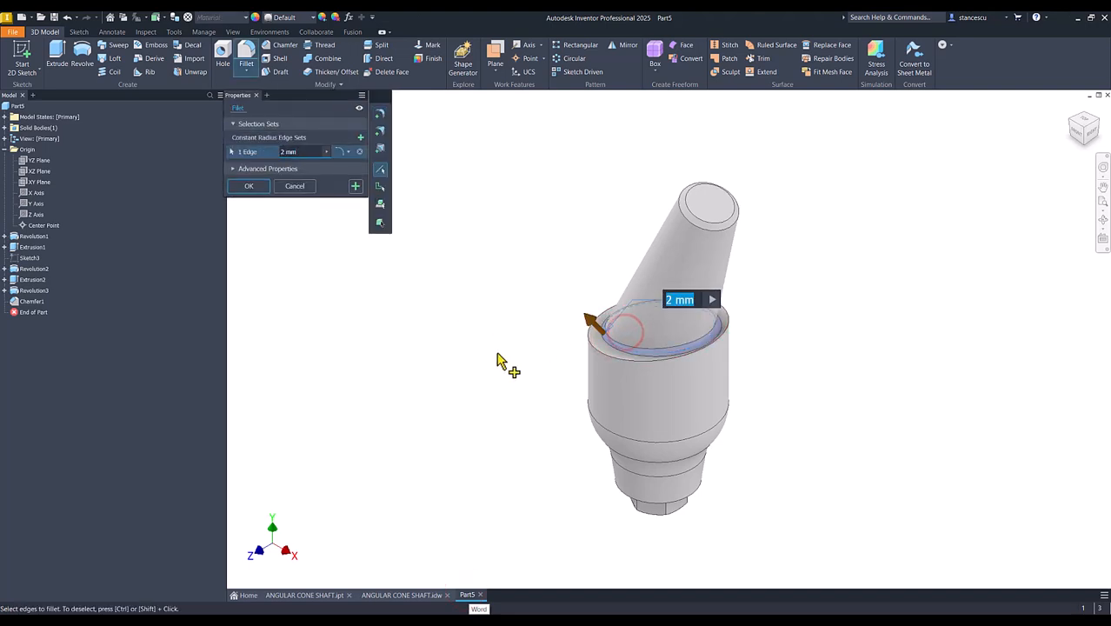
text(4)
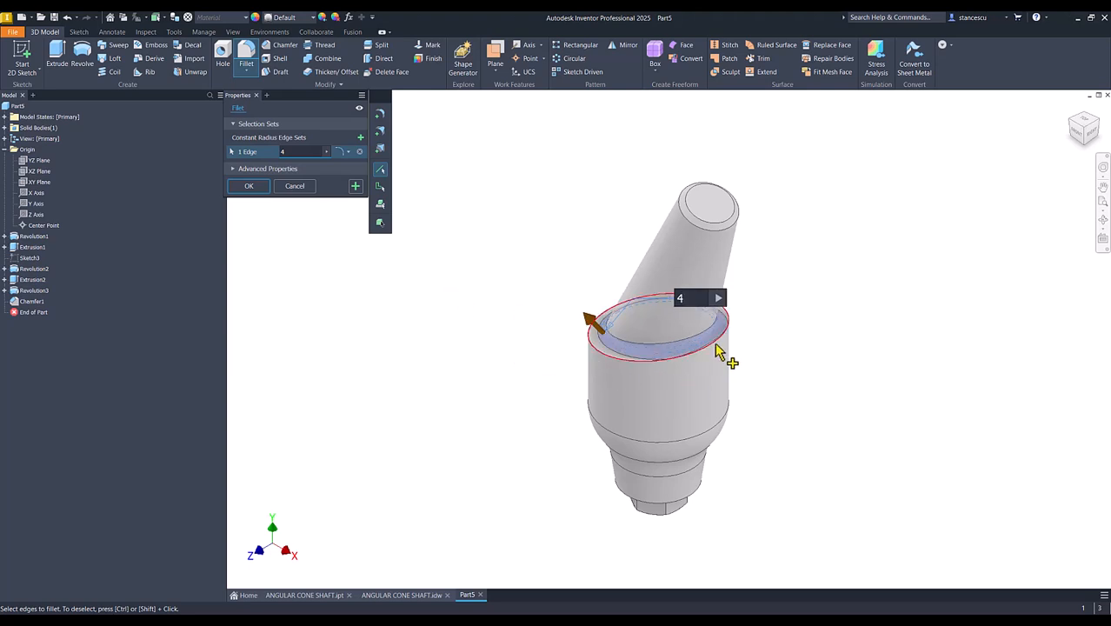
click(355, 186)
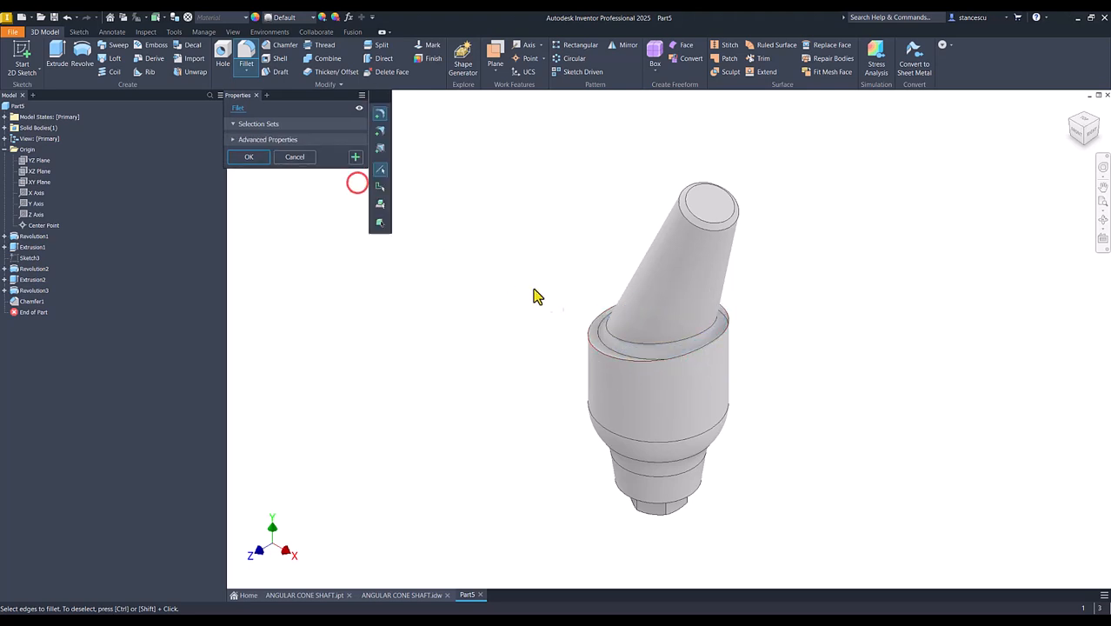
- Fillet the outer rim of the body's slanted top with a 2 mm radius and turn off the save reminder
click(722, 346)
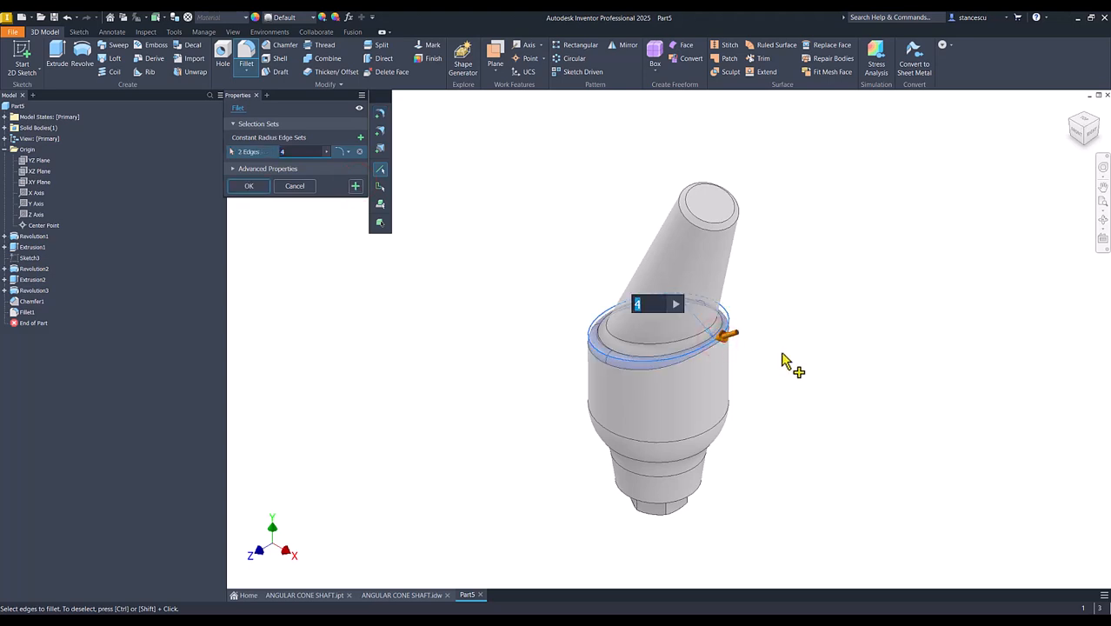
click(237, 187)
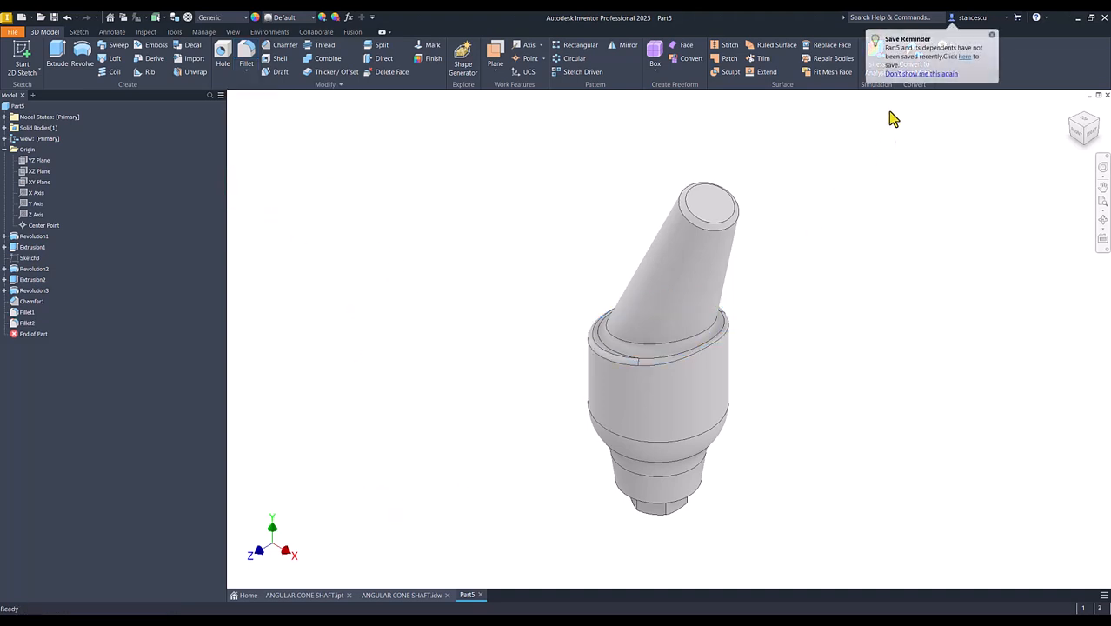
click(916, 74)
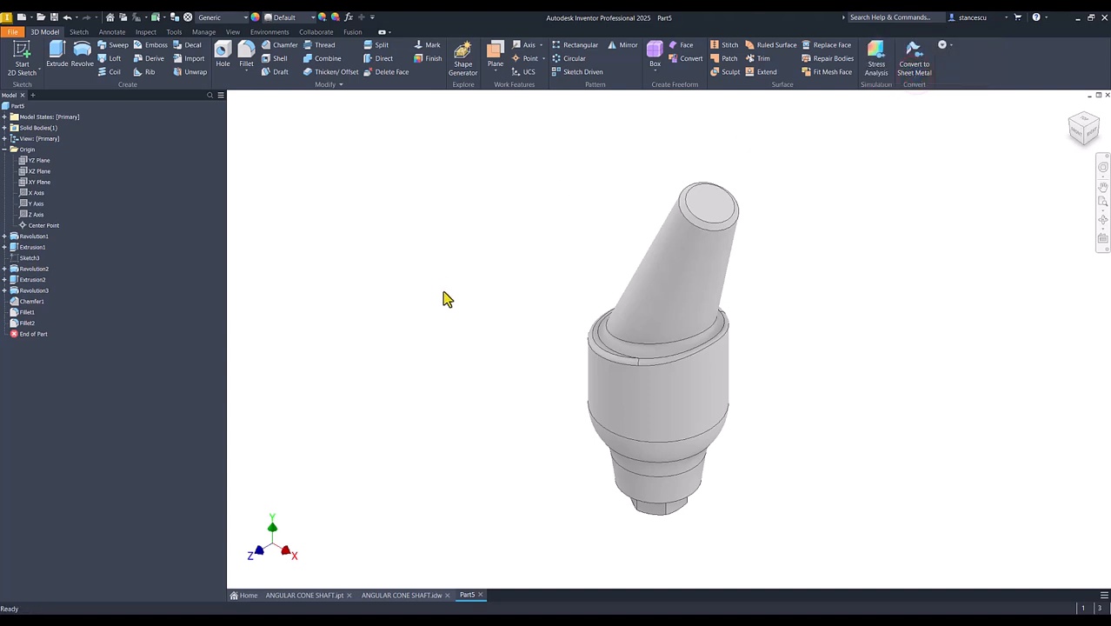
- Cut a 7 mm simple through-all hole from the hexagonal base's end face, concentric with its circular edge
click(409, 594)
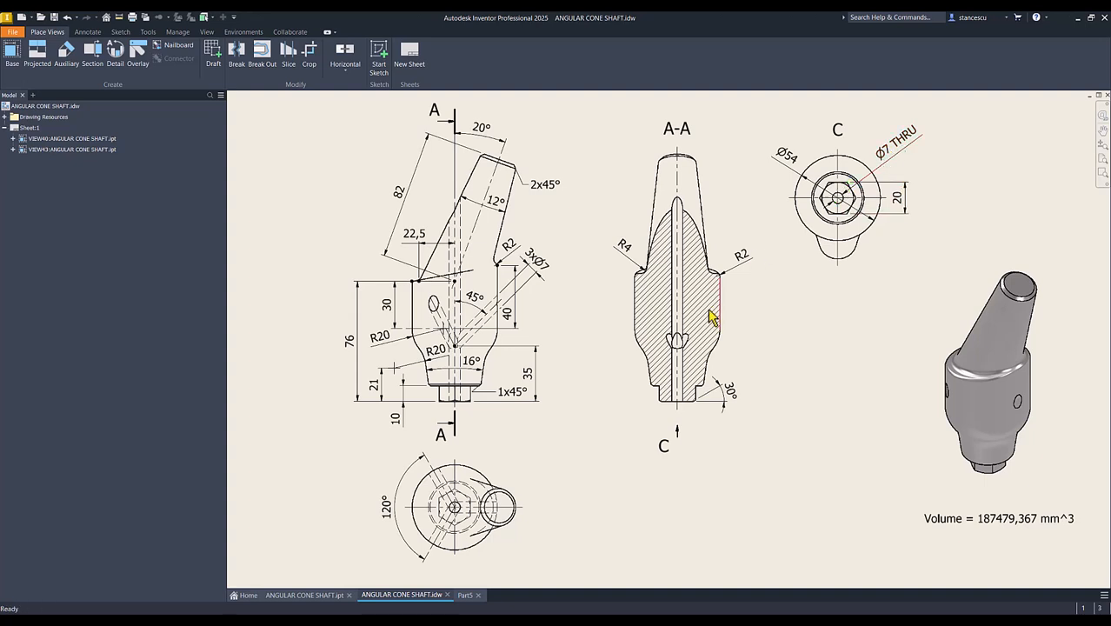
click(465, 595)
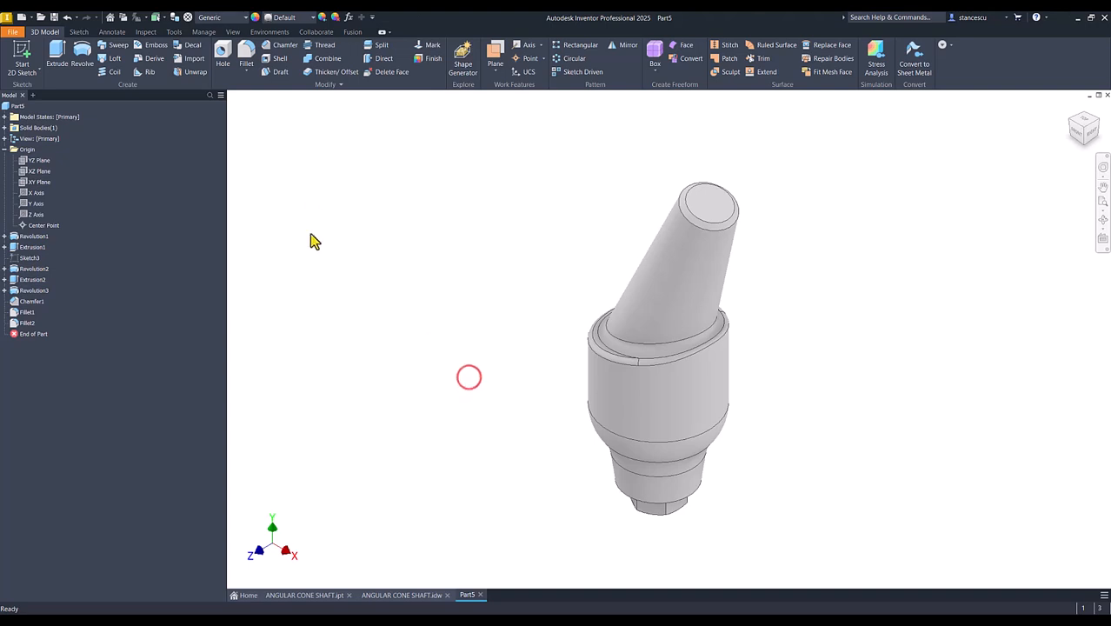
click(218, 52)
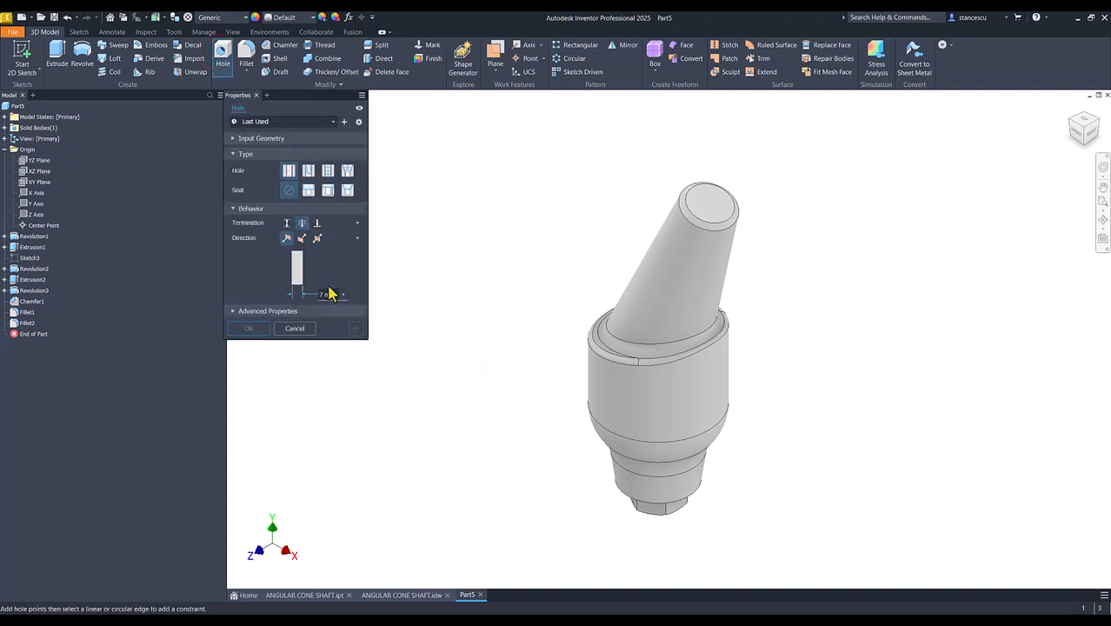
shift+middle_drag(471, 402, 510, 458)
scroll(512, 459, up, 5)
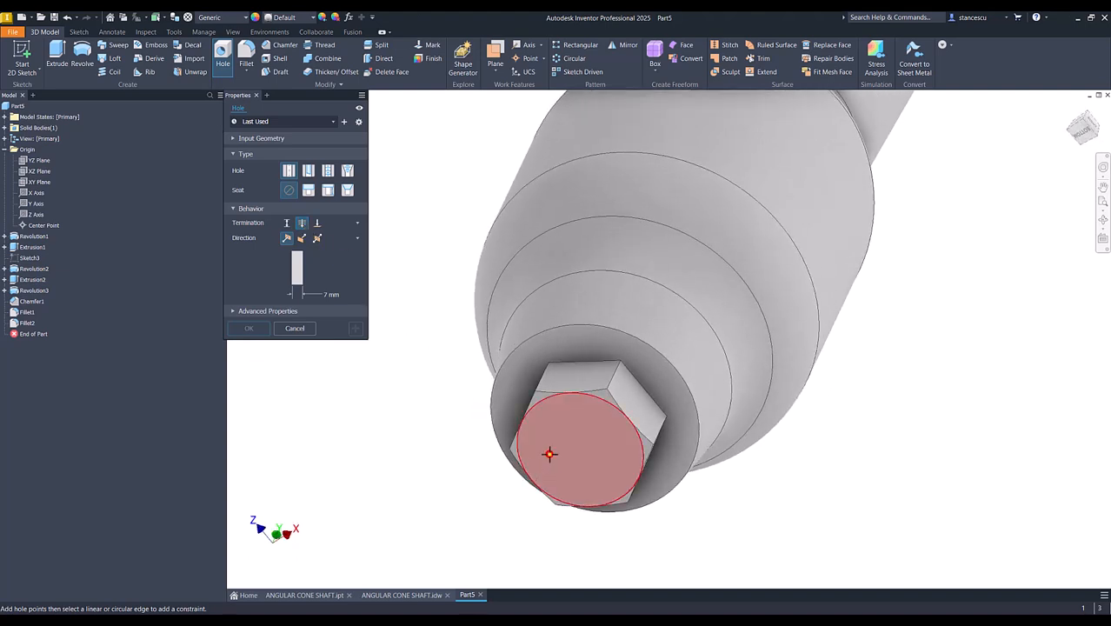
click(548, 453)
click(532, 412)
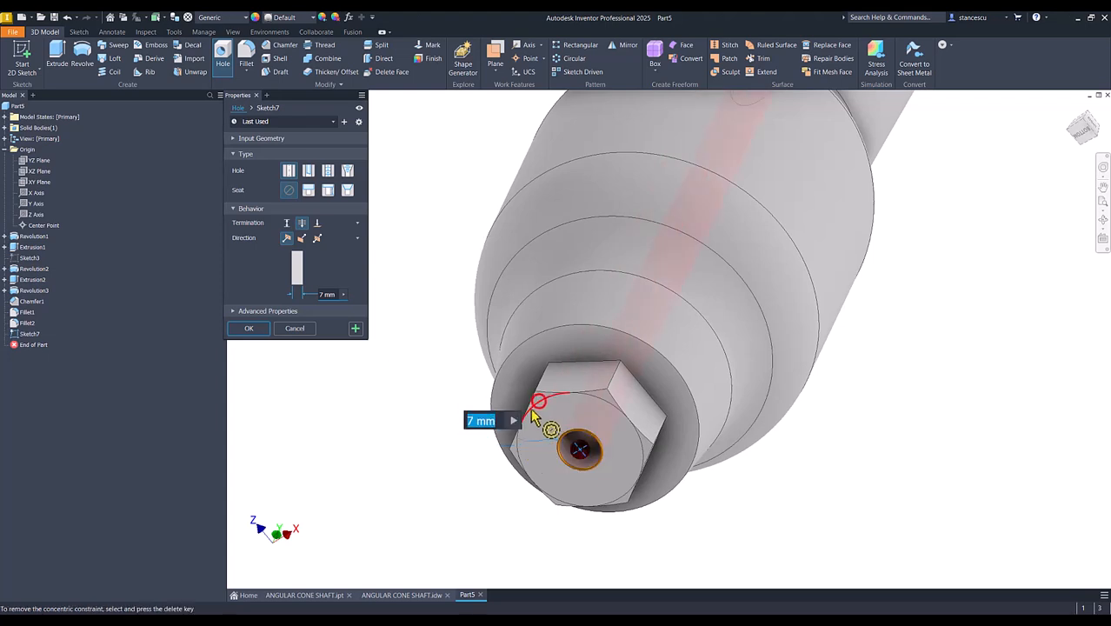
scroll(523, 411, down, 3)
shift+middle_drag(521, 409, 497, 412)
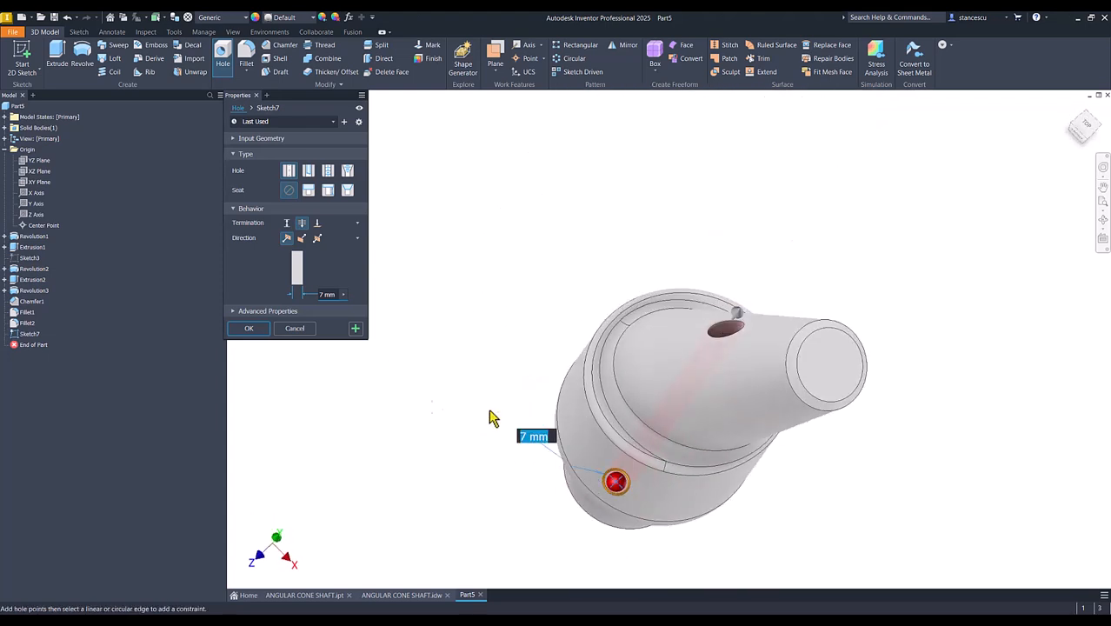
click(258, 331)
key(F6)
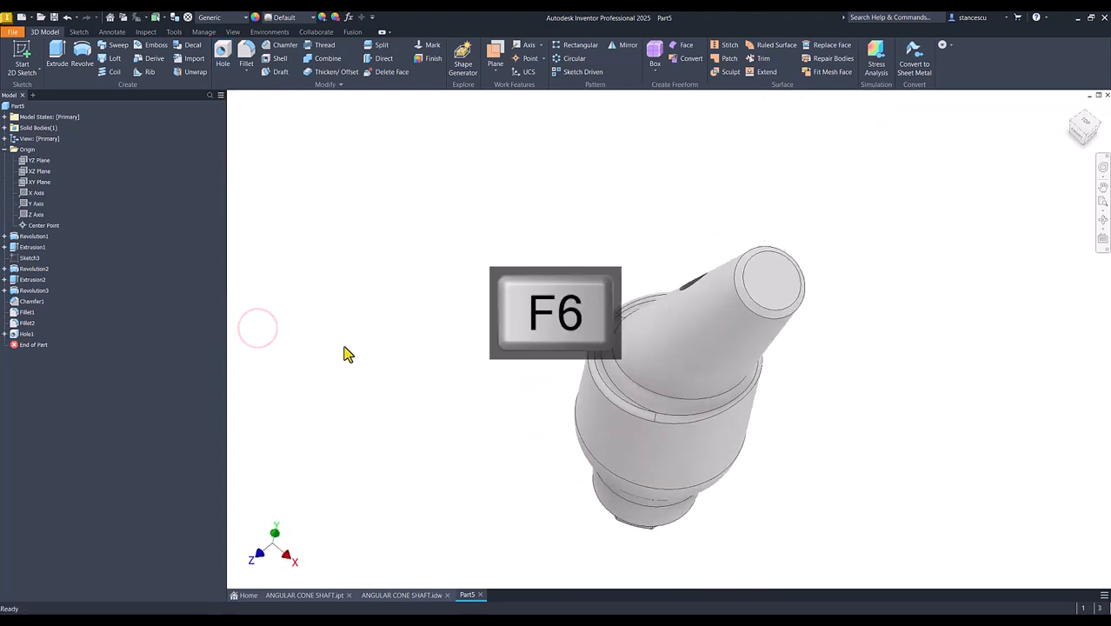
click(337, 358)
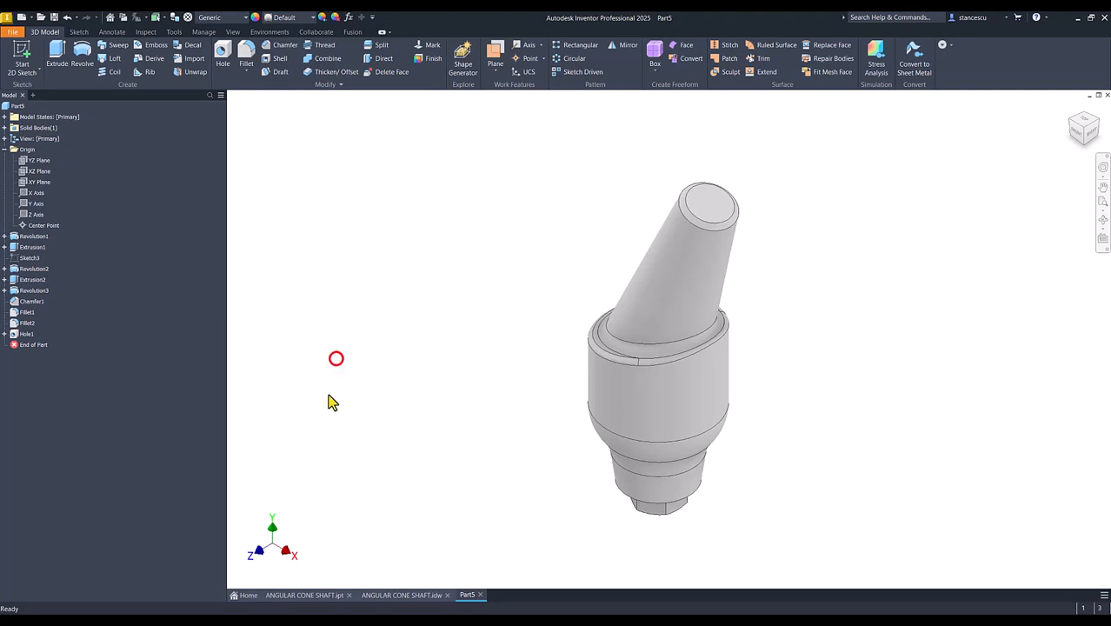
- Examine the angled side holes on the finished ANGULAR CONE SHAFT part and their dimensions in the drawing
click(308, 594)
shift+middle_drag(451, 479, 549, 371)
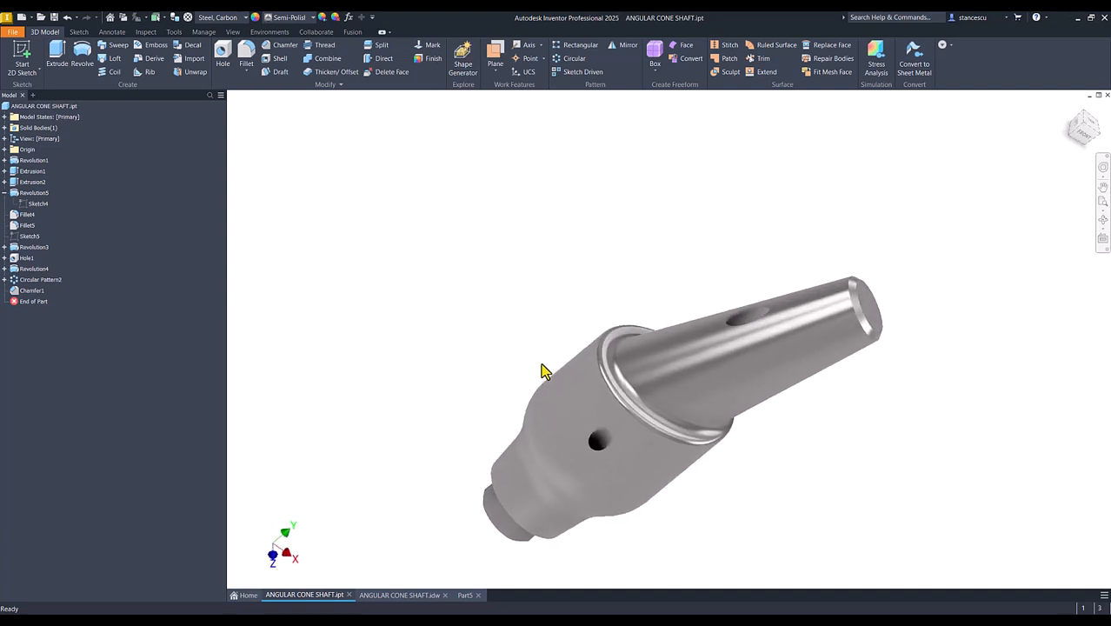
key(F6)
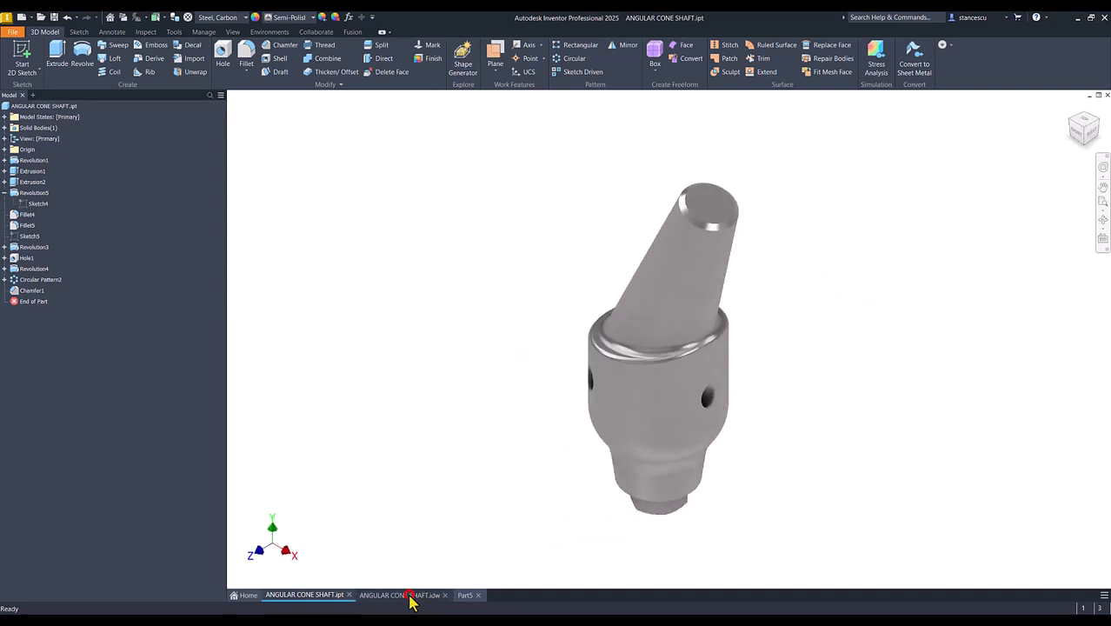
click(405, 595)
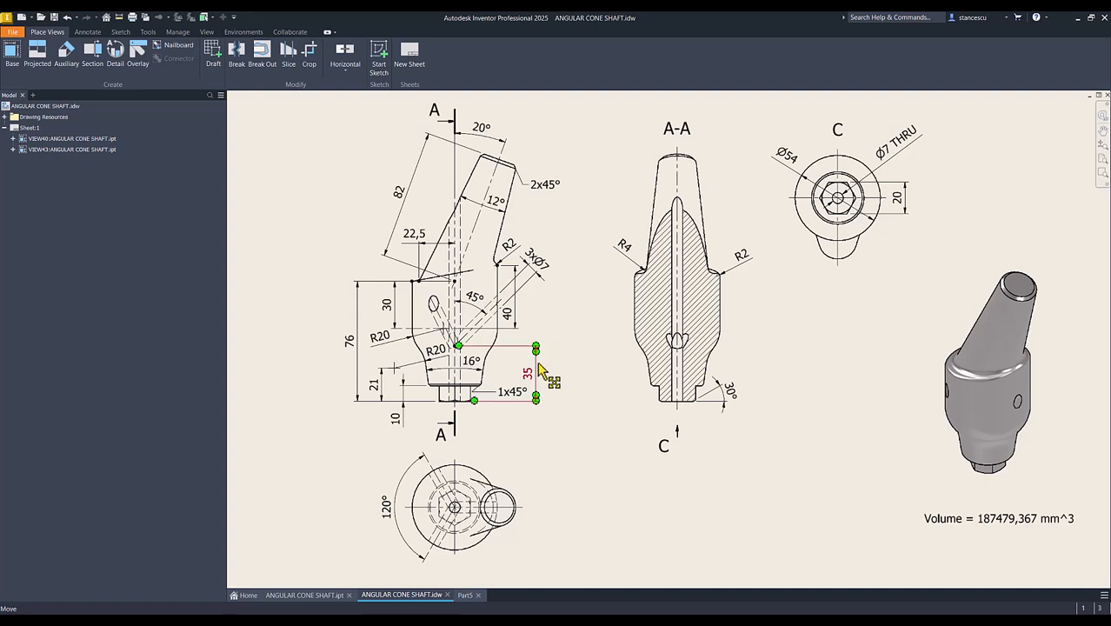
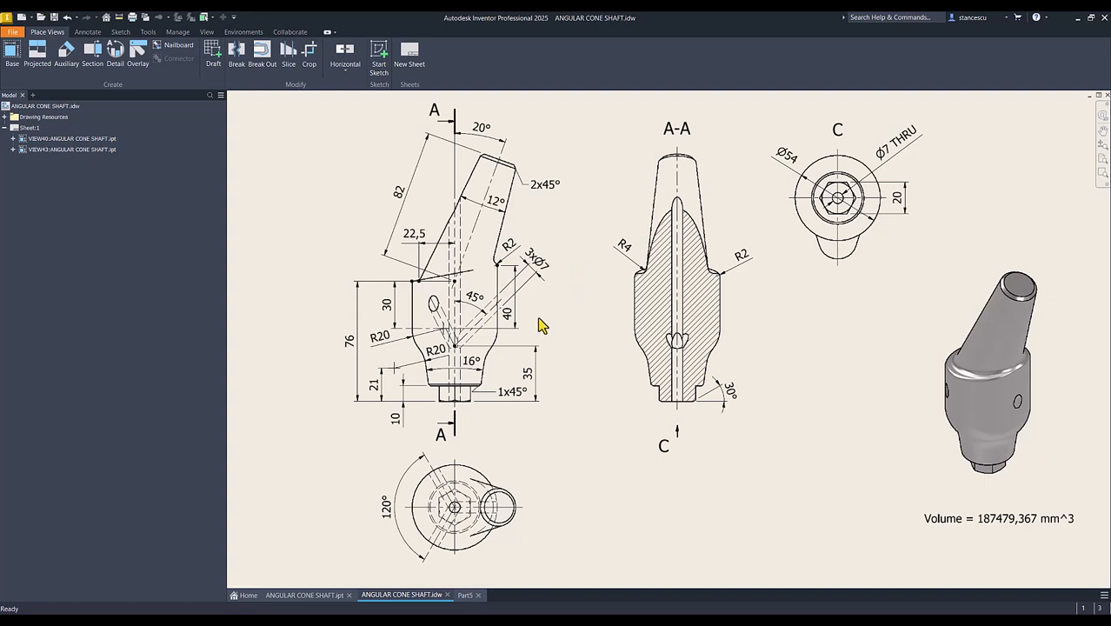
- Return to Part5 and start a sketch on the XY Plane with the model sliced at the sketch plane
click(465, 596)
click(442, 379)
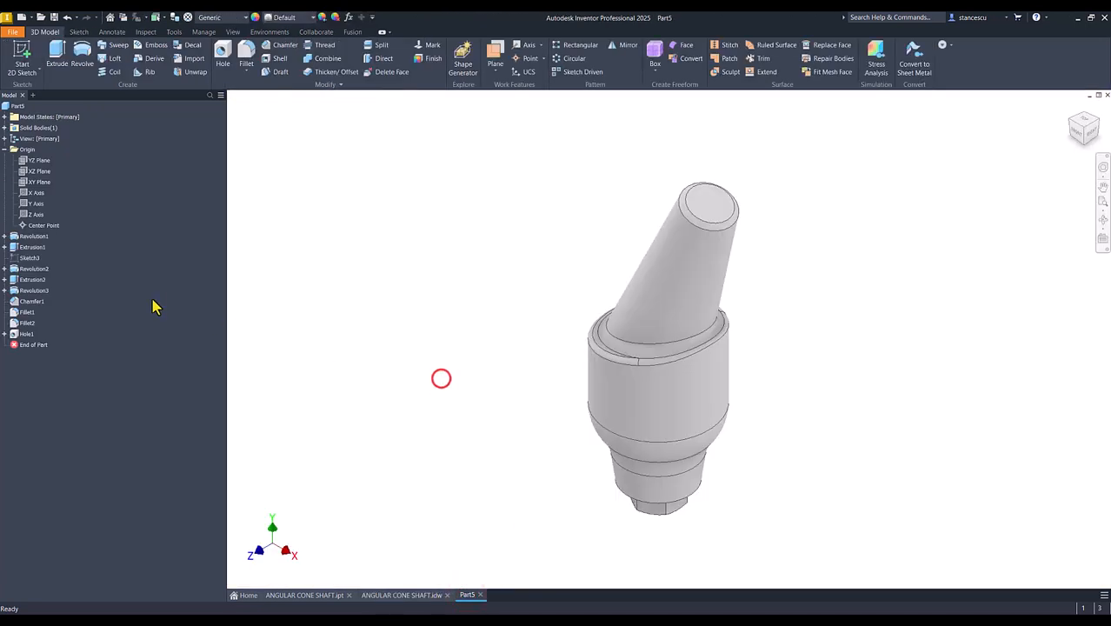
click(32, 182)
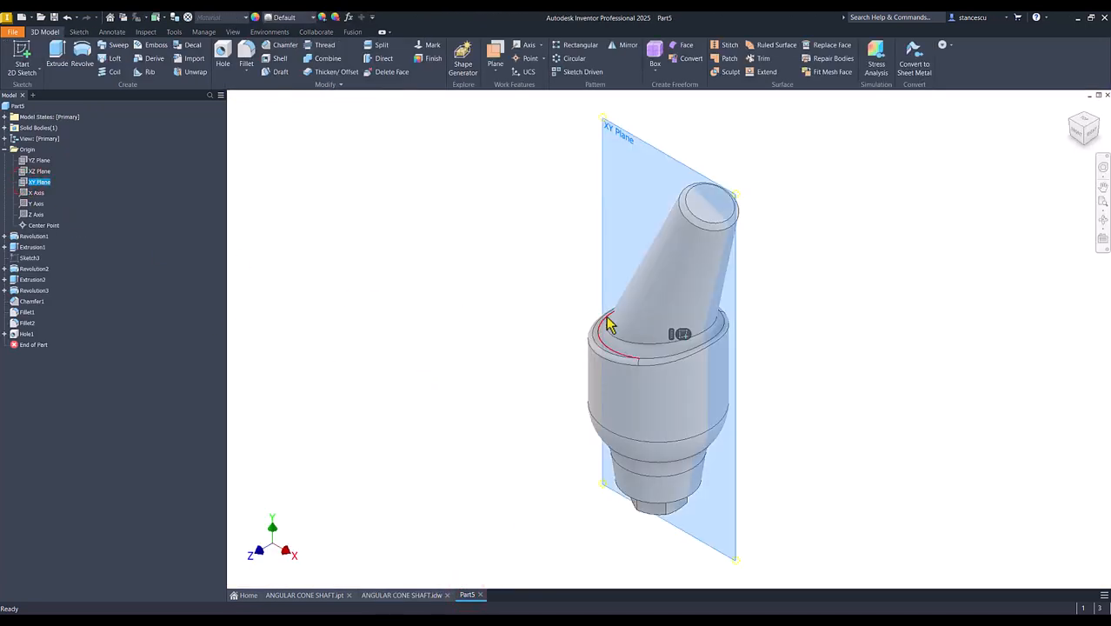
click(680, 335)
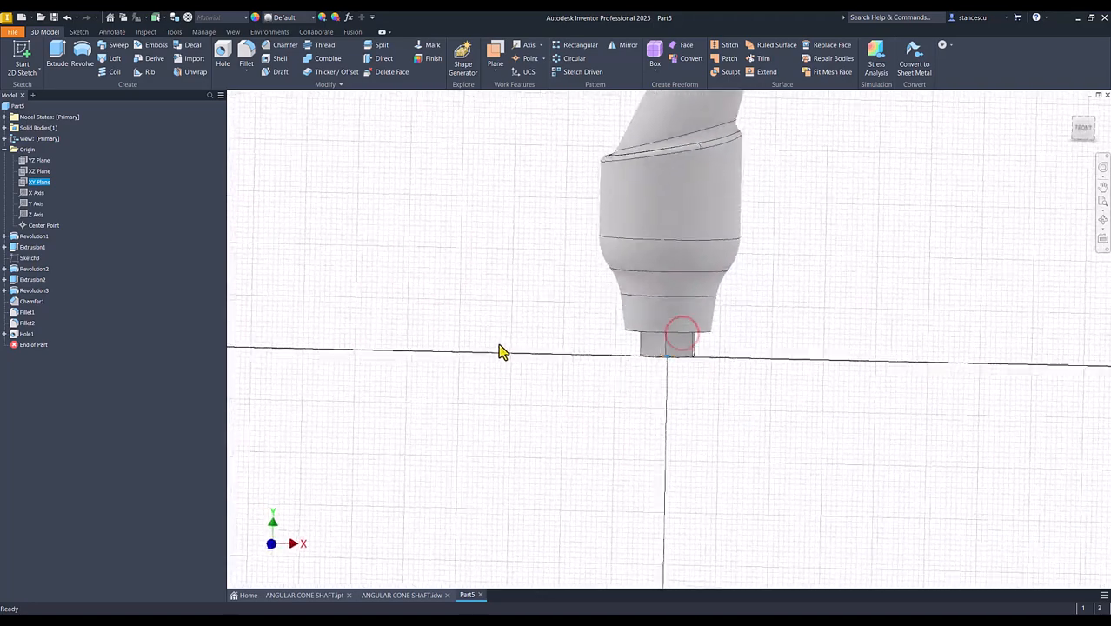
key(Num_Lock)
key(F7)
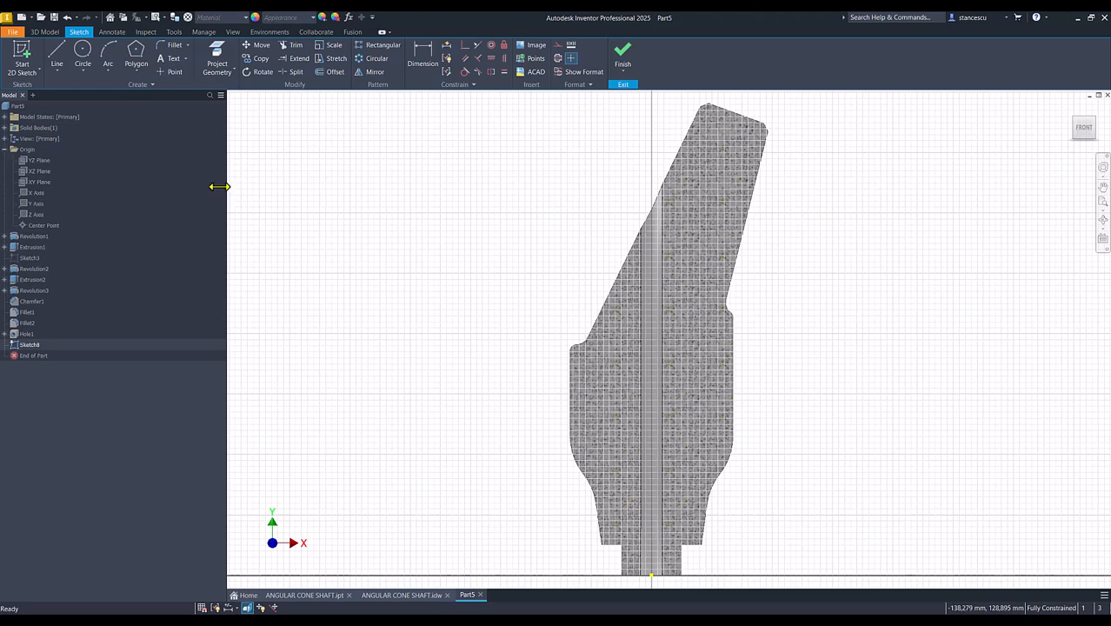
- Draw a 35 mm vertical line up from the origin, continued by an outward line about 51 mm long at 90+45 degrees to it
click(57, 55)
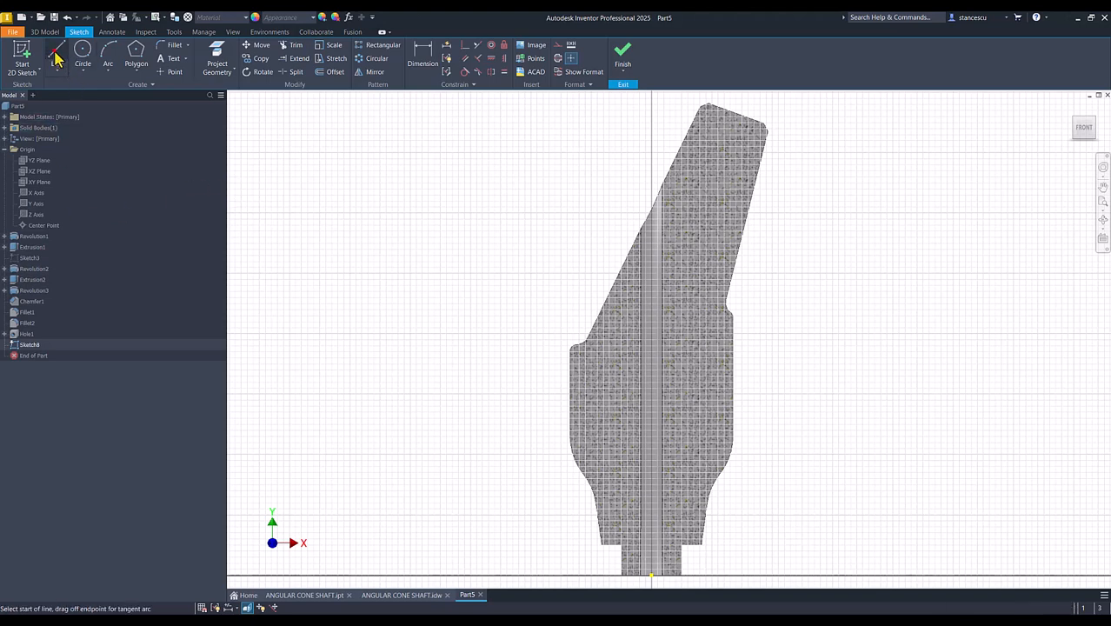
click(650, 572)
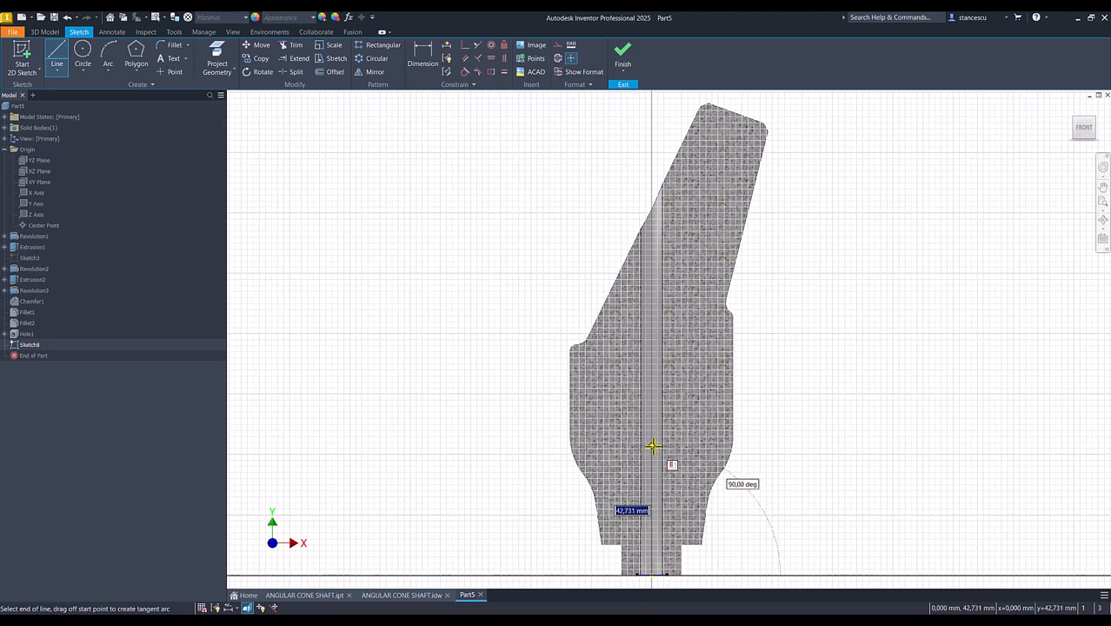
text(35)
key(Return)
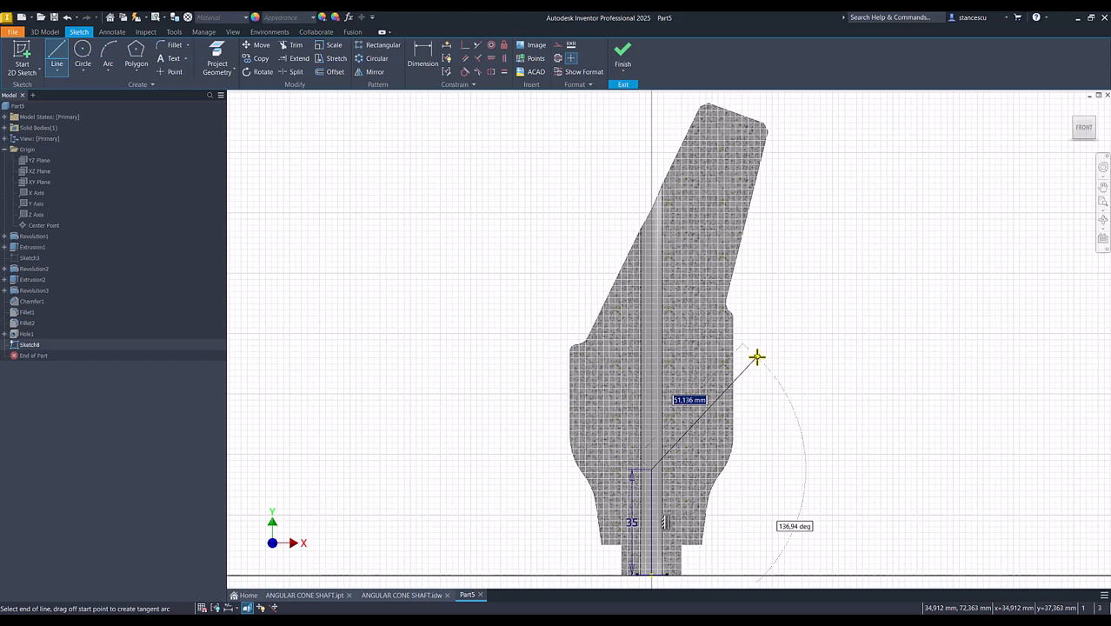
key(Tab)
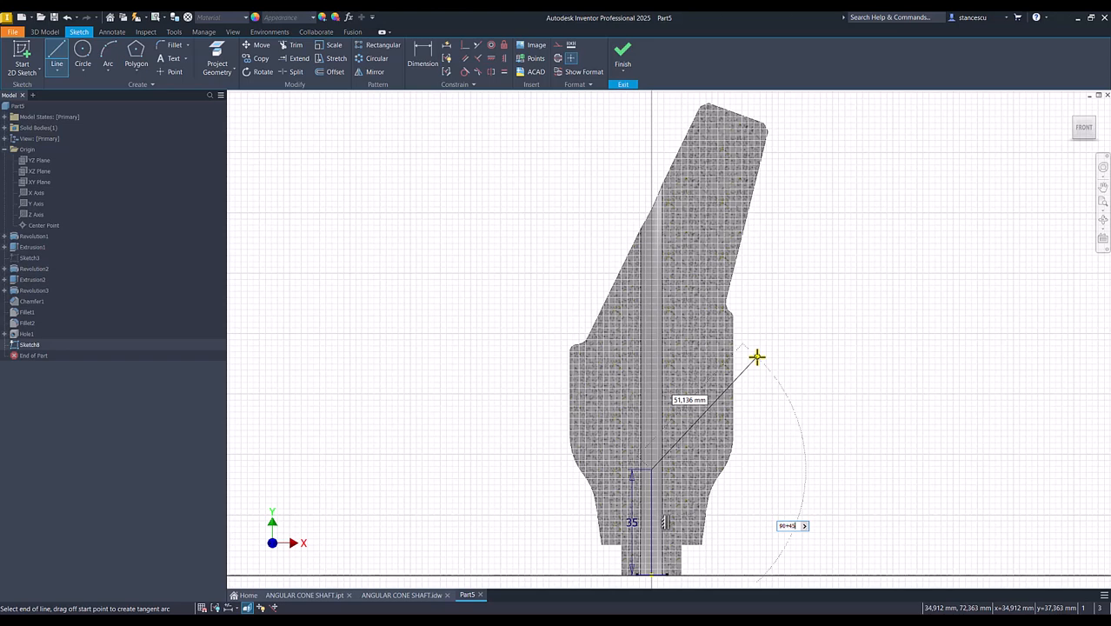
key(Return)
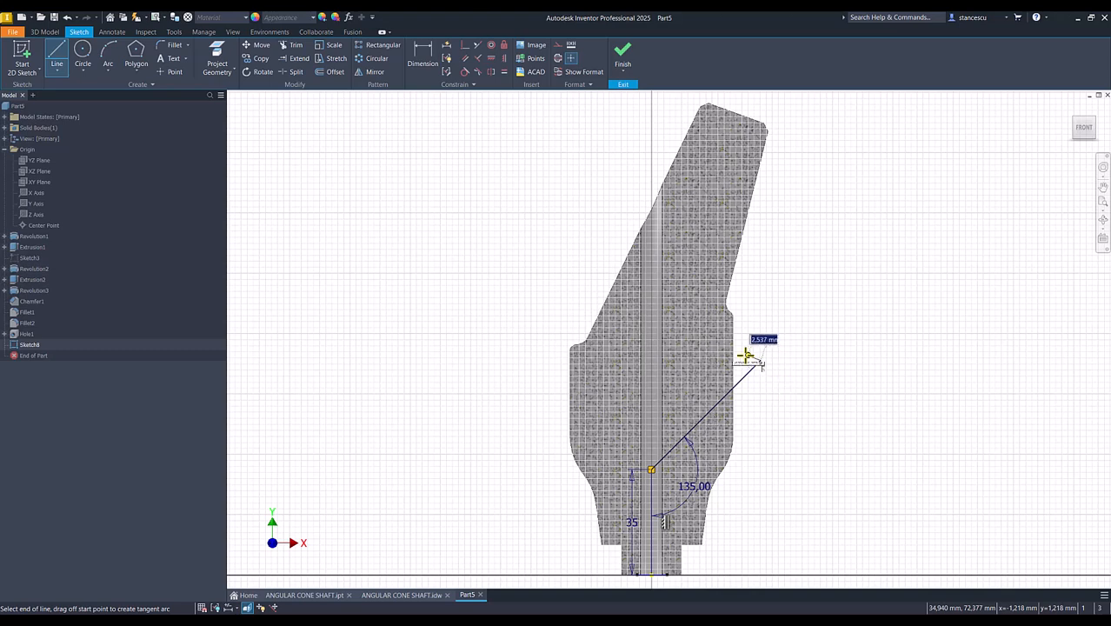
key(Escape)
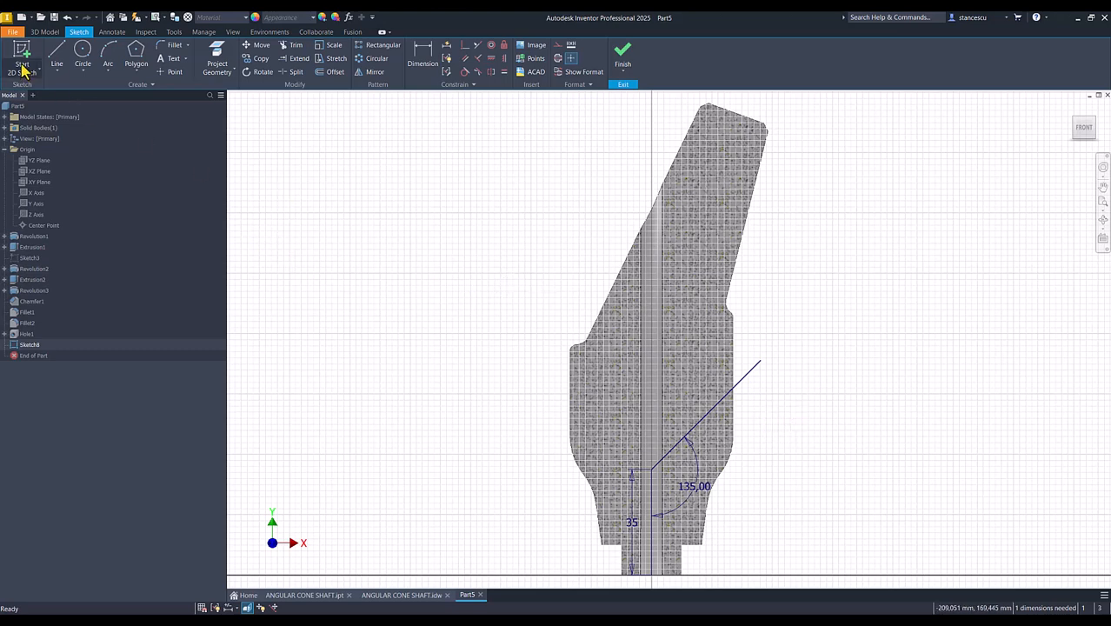
- Draw a three-point rectangle on the angled line, starting at its lower end and spanning its length, with a width of 3.5 mm
click(136, 74)
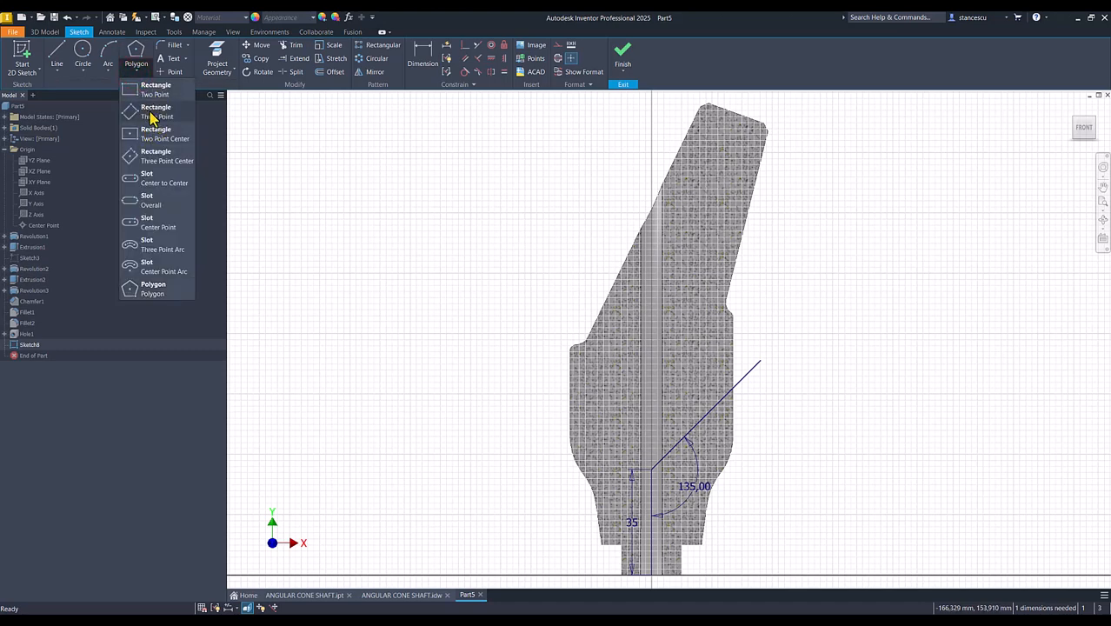
click(152, 114)
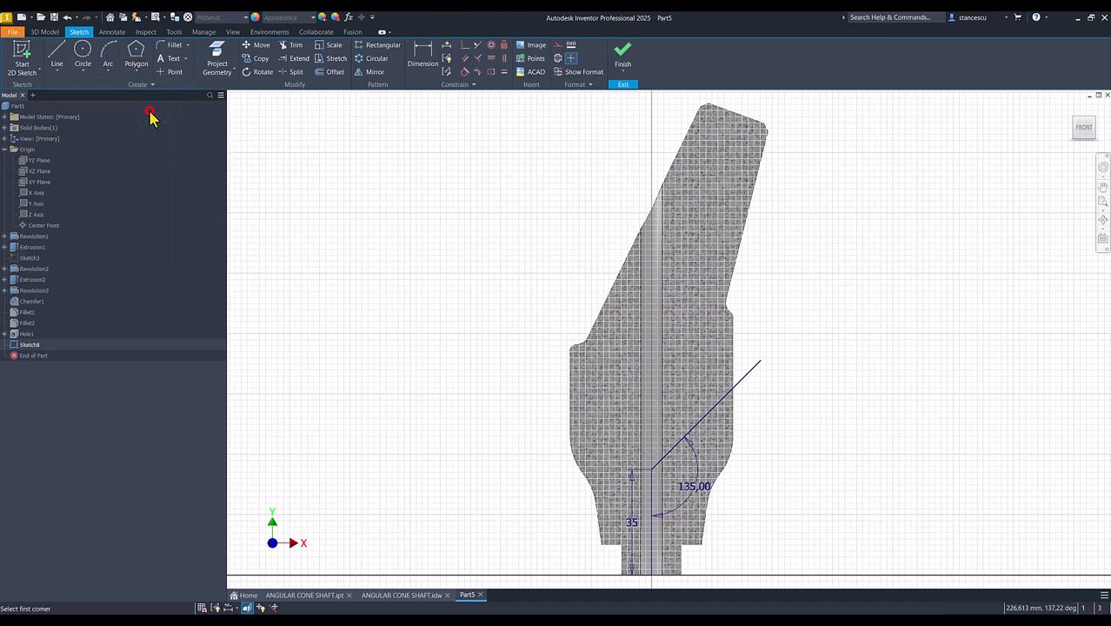
click(651, 470)
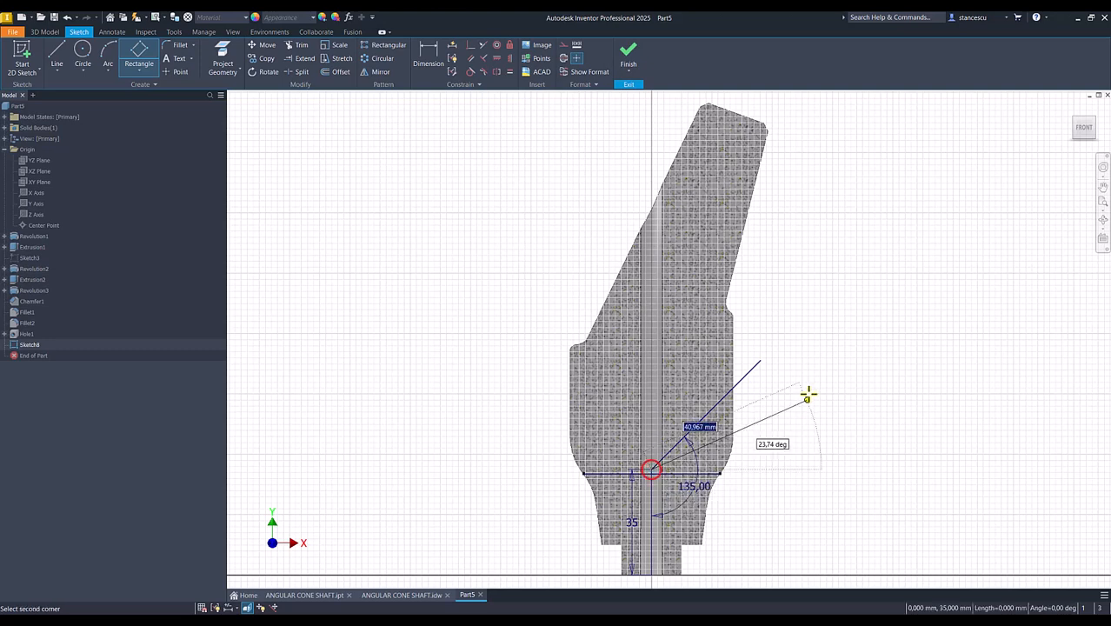
click(760, 359)
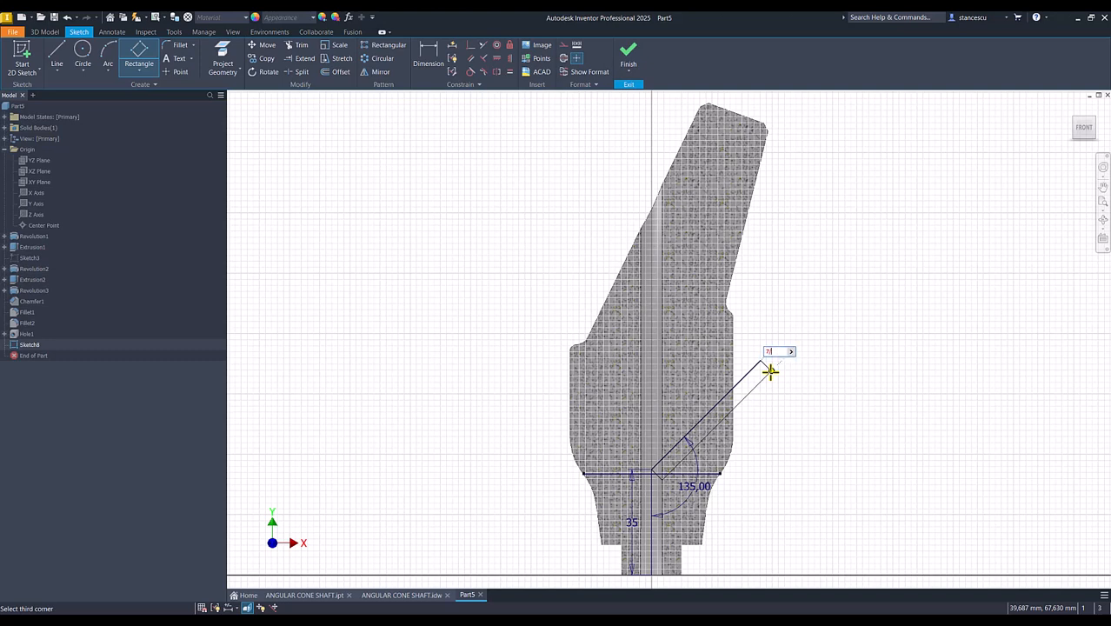
text(7)
key(Return)
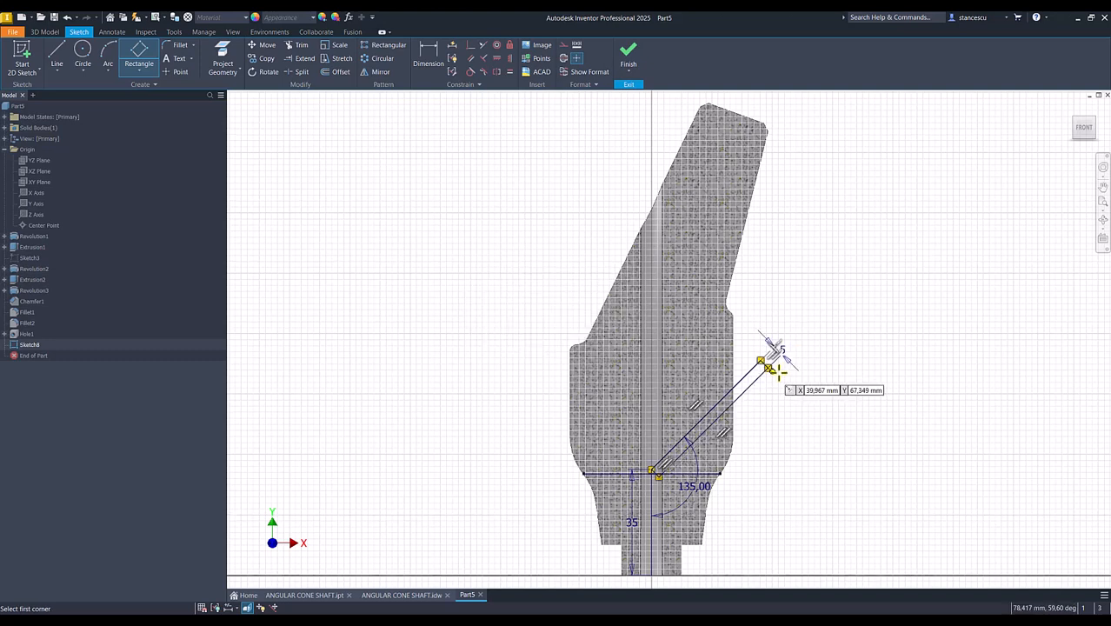
key(Escape)
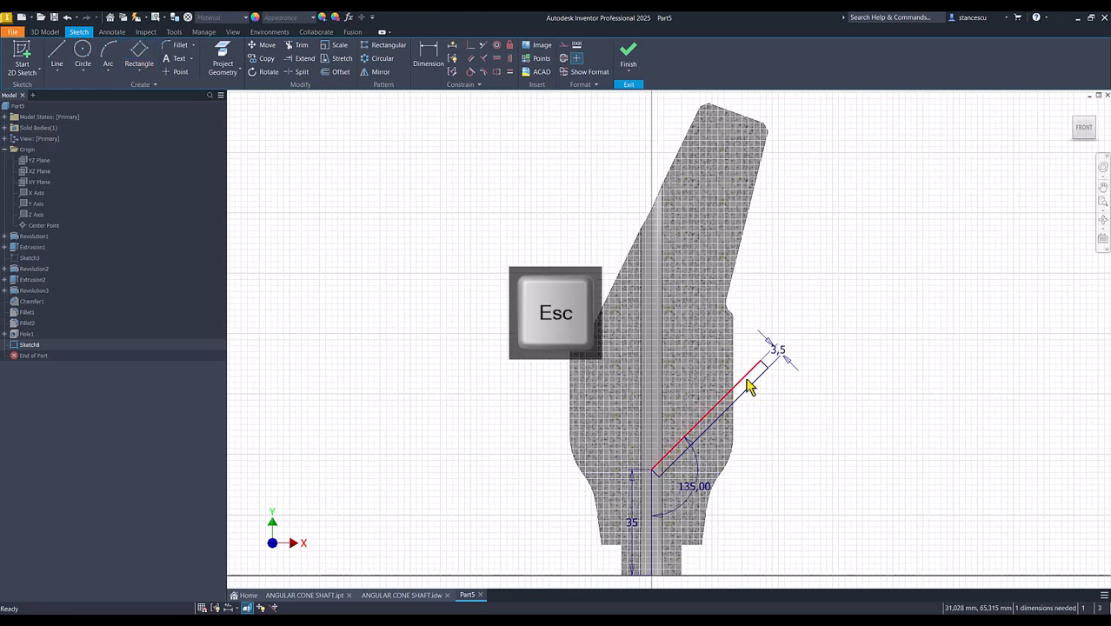
- Convert the angled line along the rectangle's upper long side to a centerline
click(745, 375)
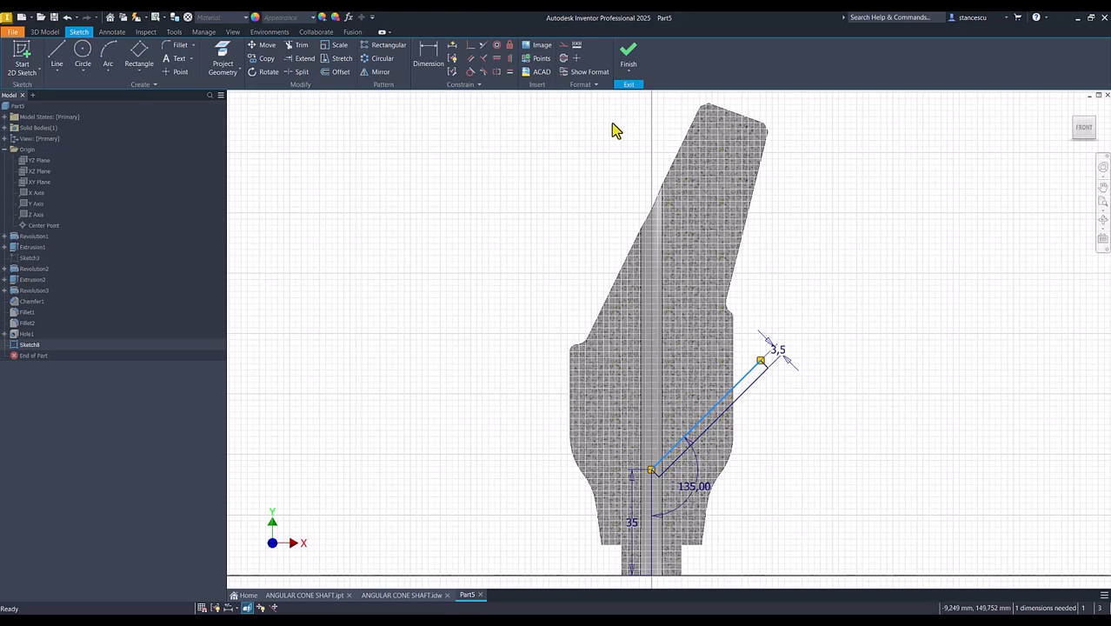
click(564, 59)
click(504, 219)
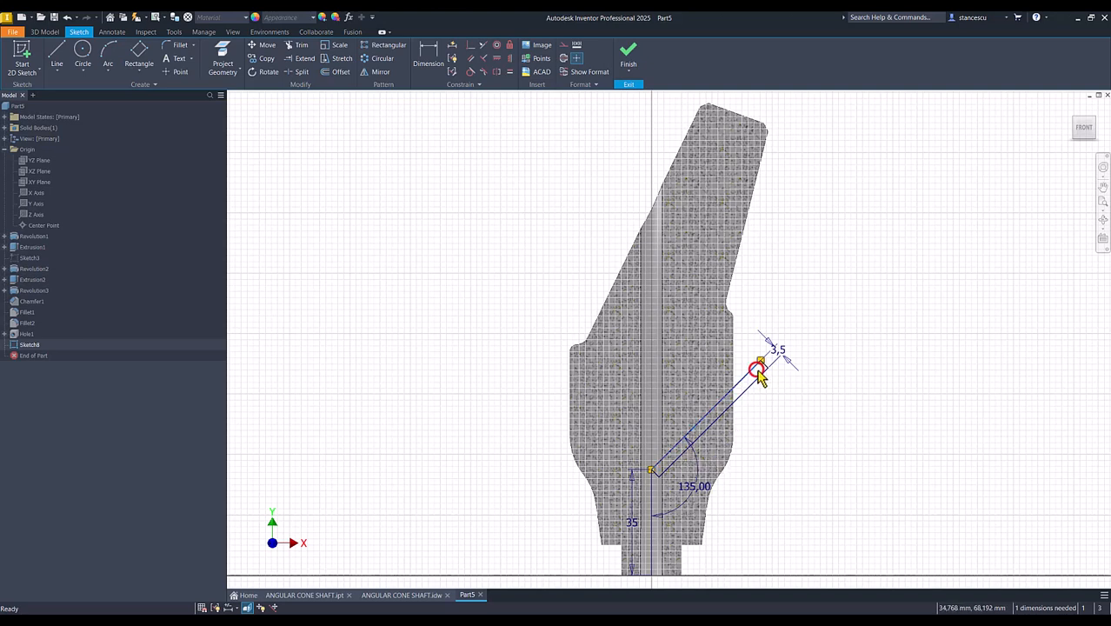
click(800, 414)
key(Escape)
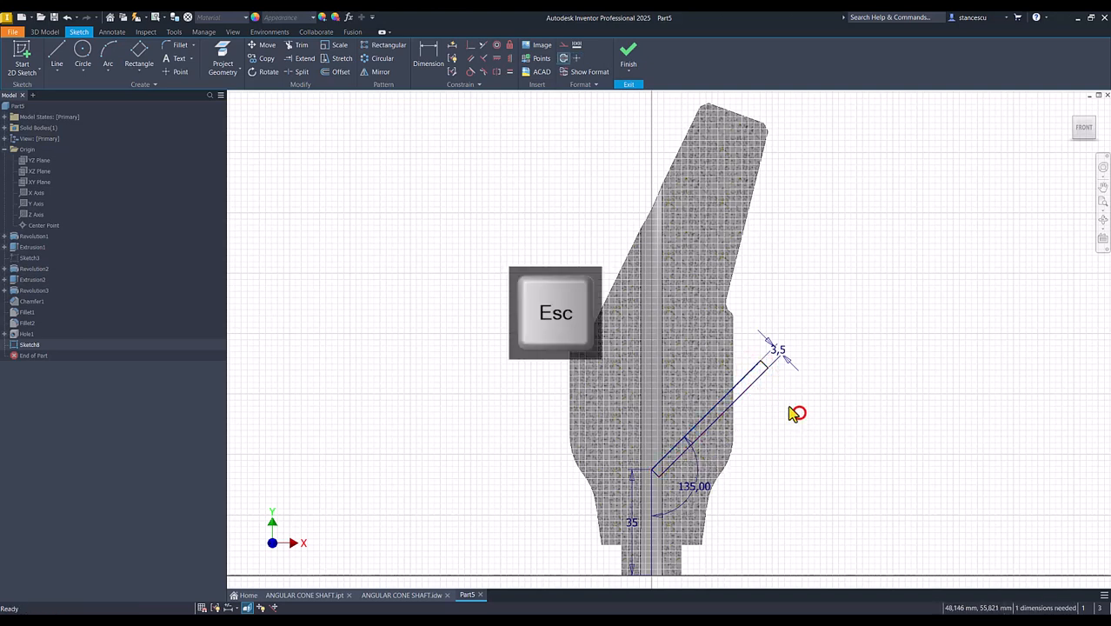
scroll(754, 379, up, 3)
click(736, 376)
click(563, 58)
click(829, 170)
click(857, 388)
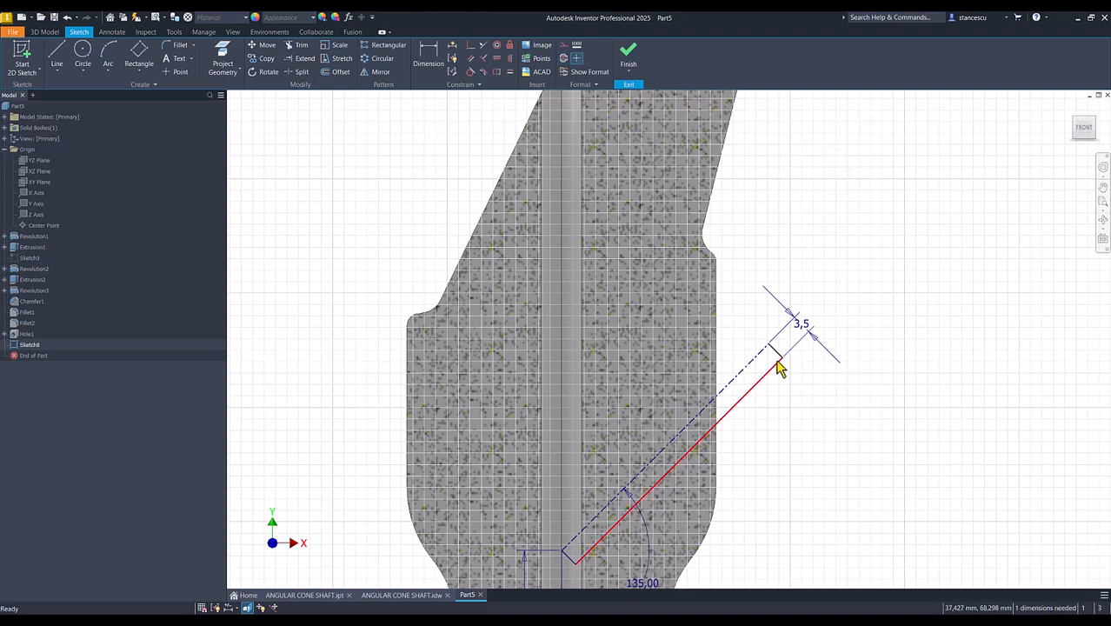
- Adjust the angled rectangle's length along its axis, leaving its outer end beyond the side of the body
mouse_move(781, 358)
mouse_down()
mouse_move(757, 383)
mouse_move(843, 323)
mouse_move(861, 337)
mouse_move(795, 341)
mouse_up()
drag(782, 359, 779, 362)
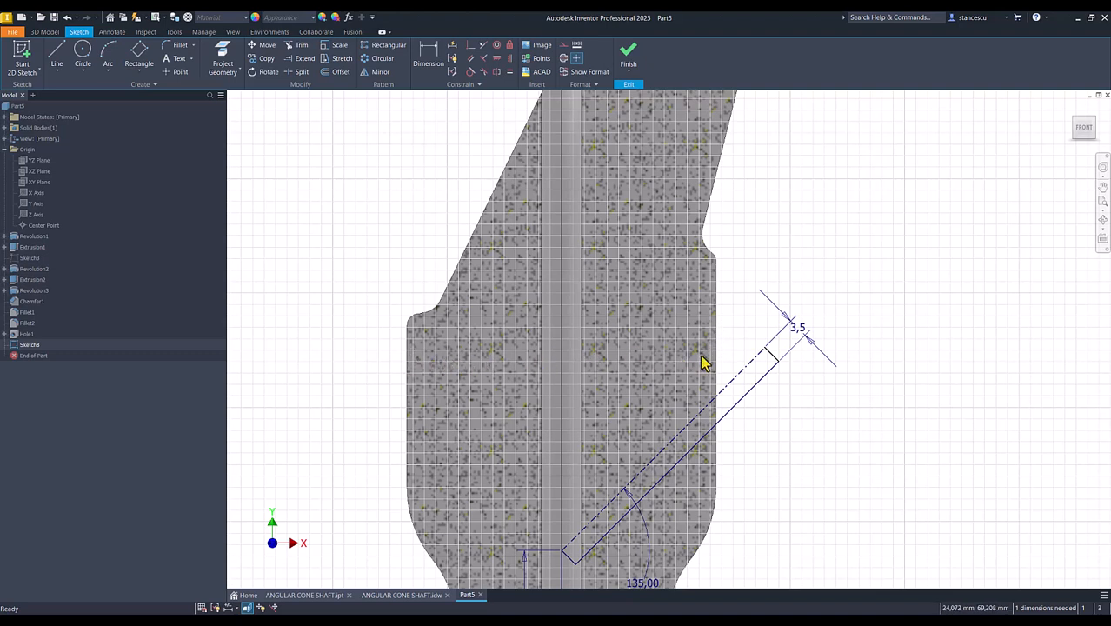
drag(775, 362, 739, 401)
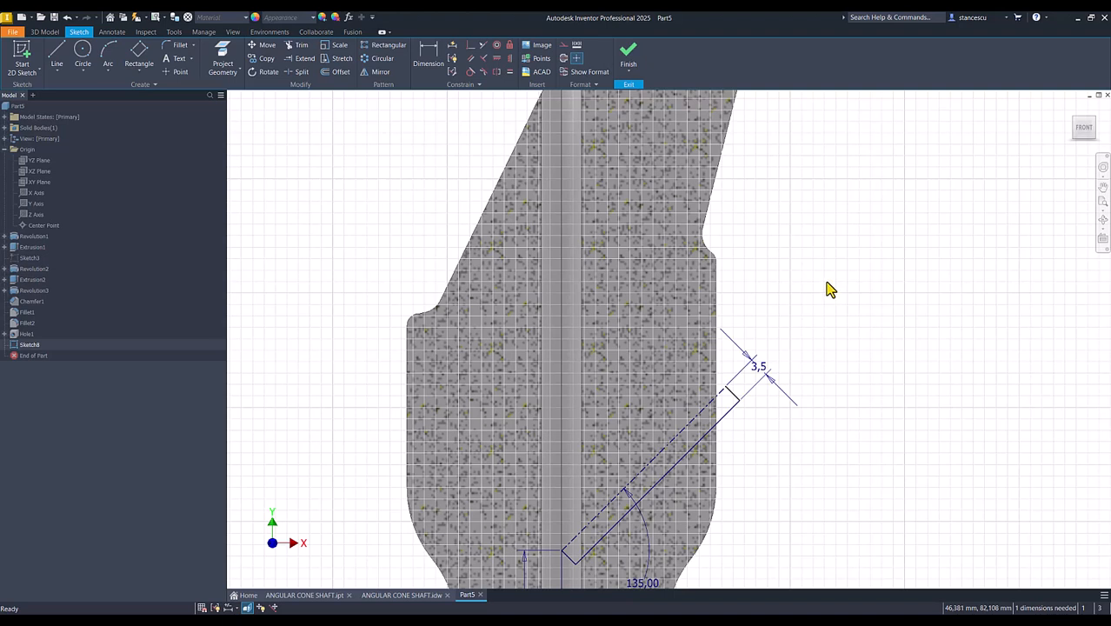
drag(740, 401, 781, 366)
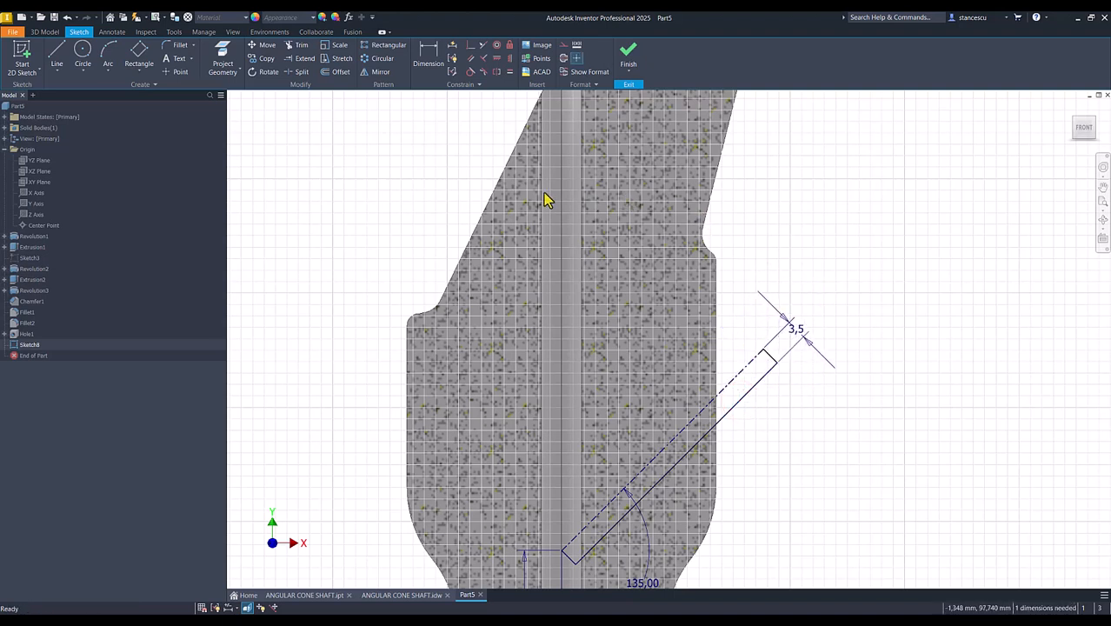
click(496, 71)
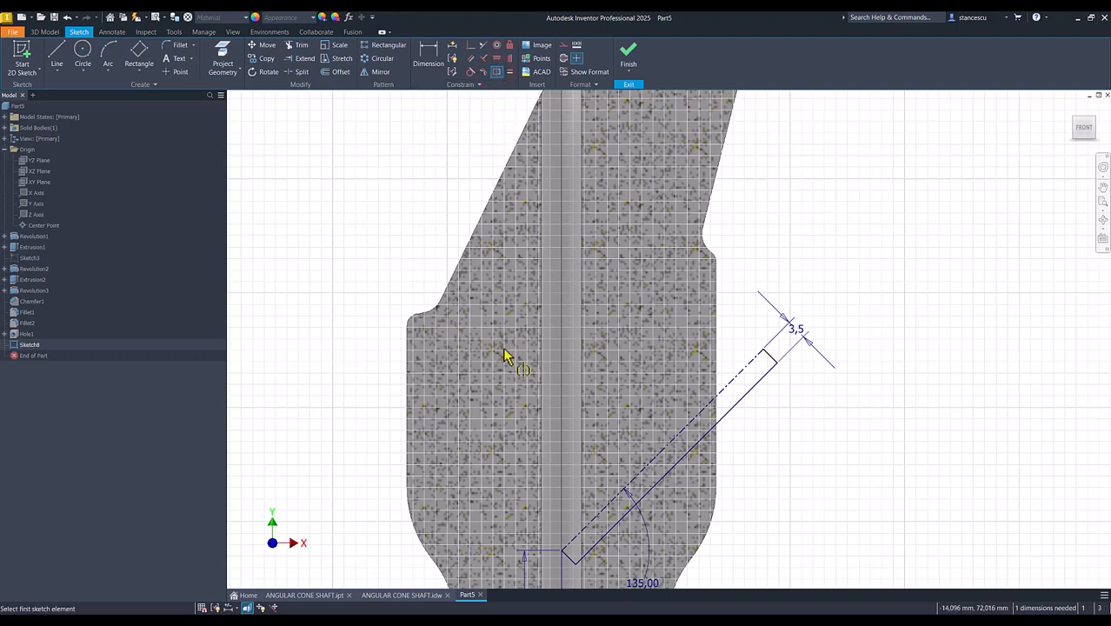
click(780, 383)
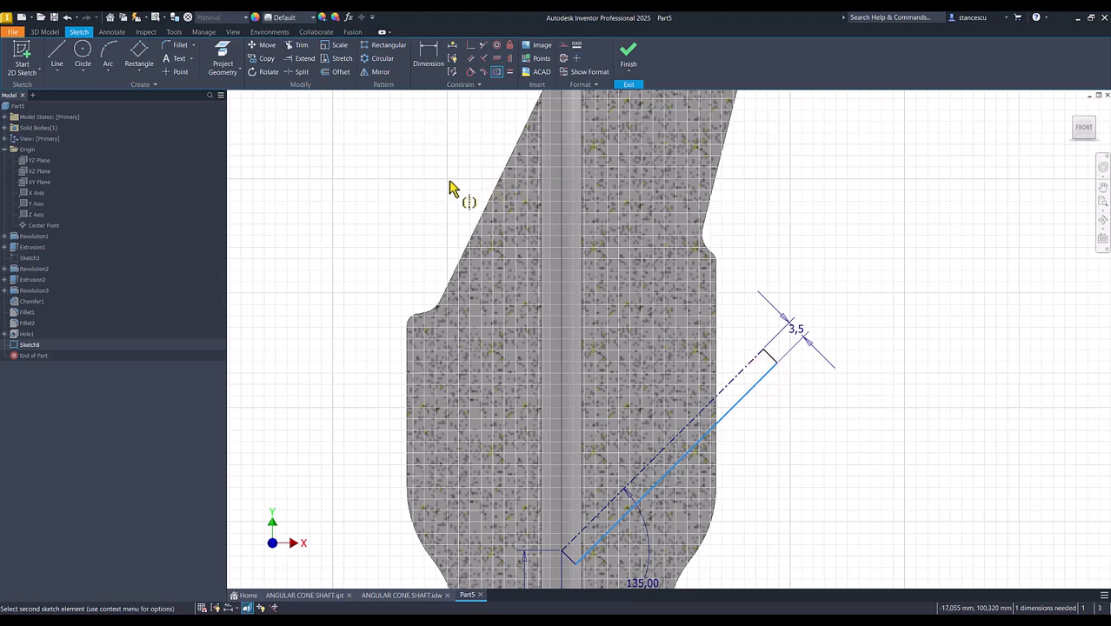
click(745, 375)
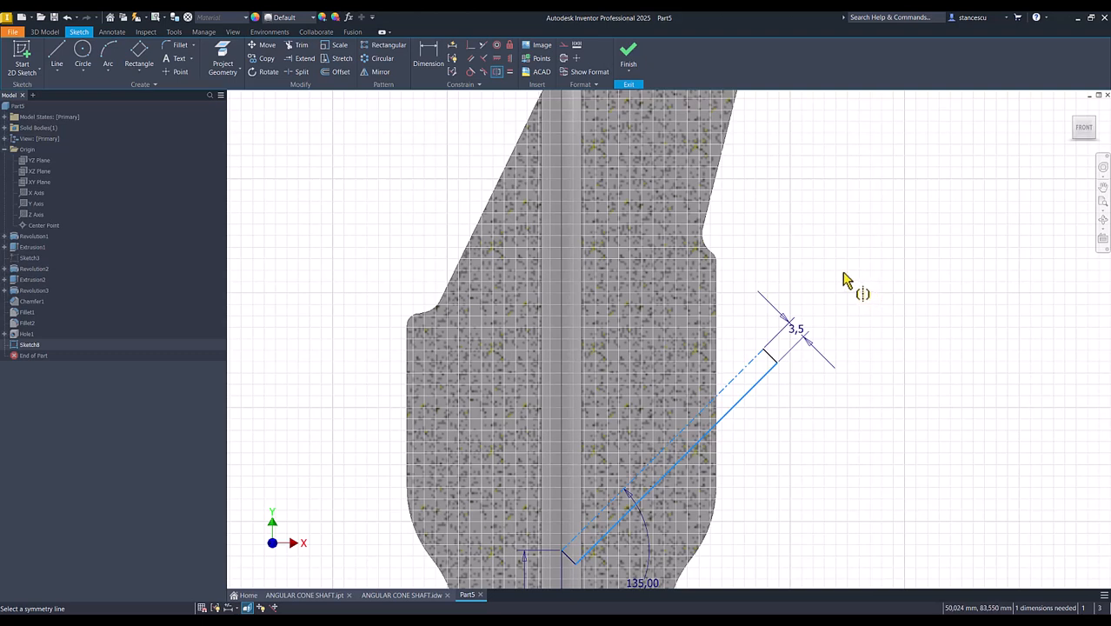
key(Escape)
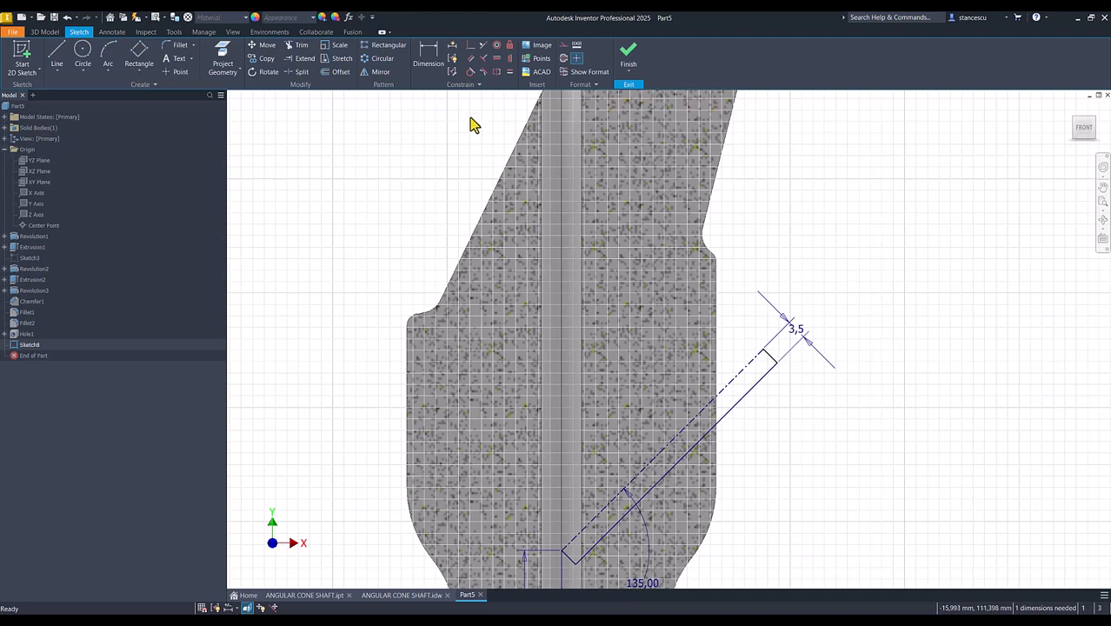
- Mirror the rectangle's lower long side about the angled centerline
click(375, 71)
click(753, 393)
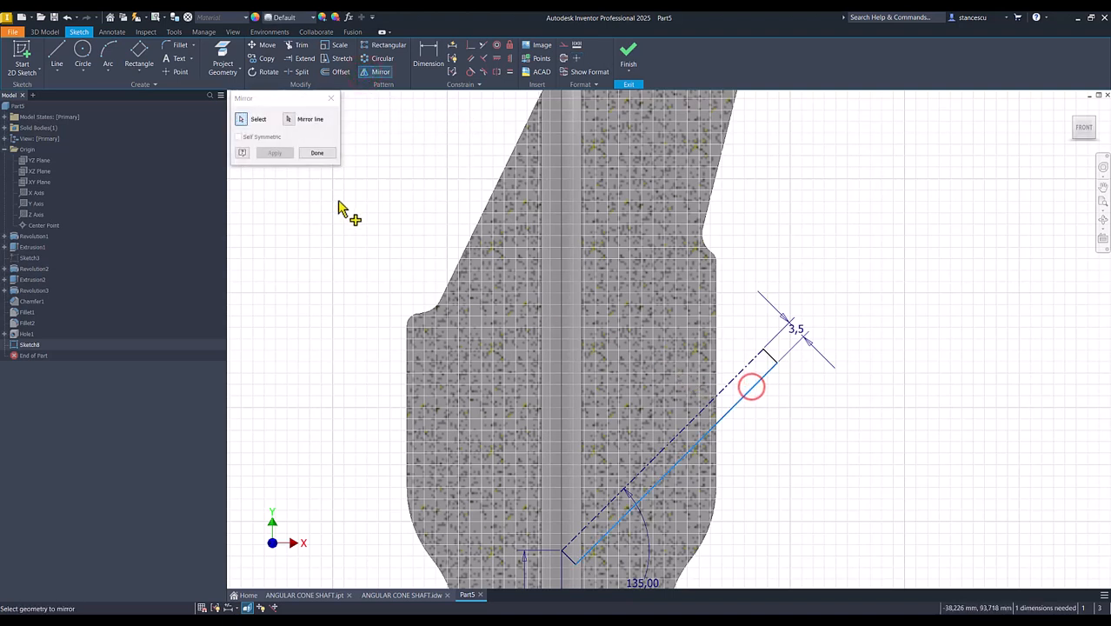
click(291, 122)
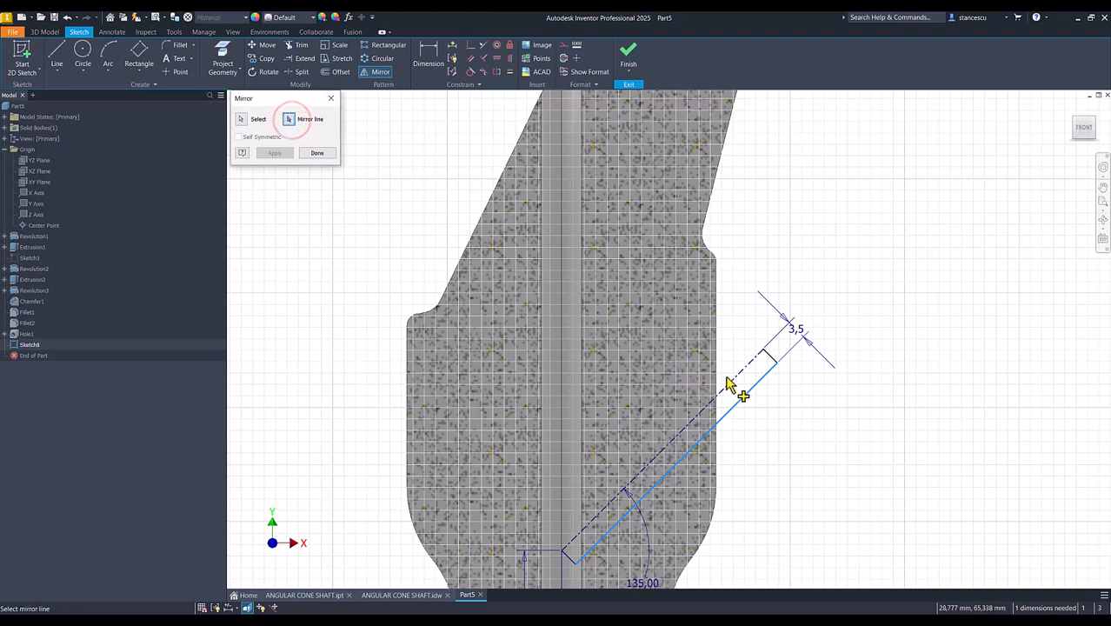
click(731, 381)
click(283, 153)
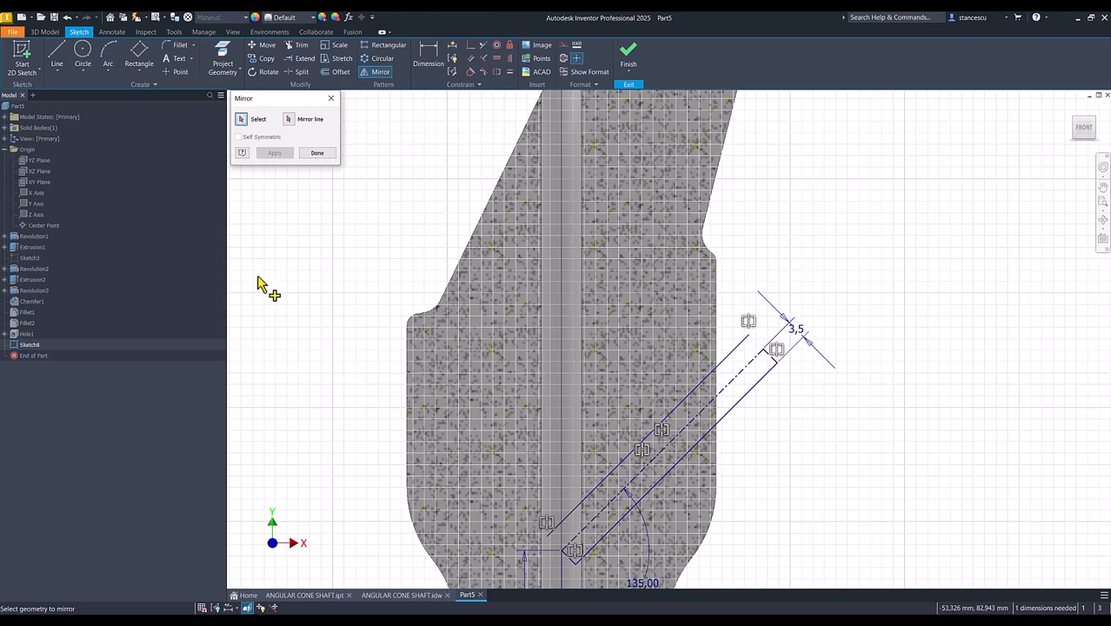
key(Escape)
- Change the mirrored line above the centerline to construction geometry
click(736, 345)
right_click(830, 246)
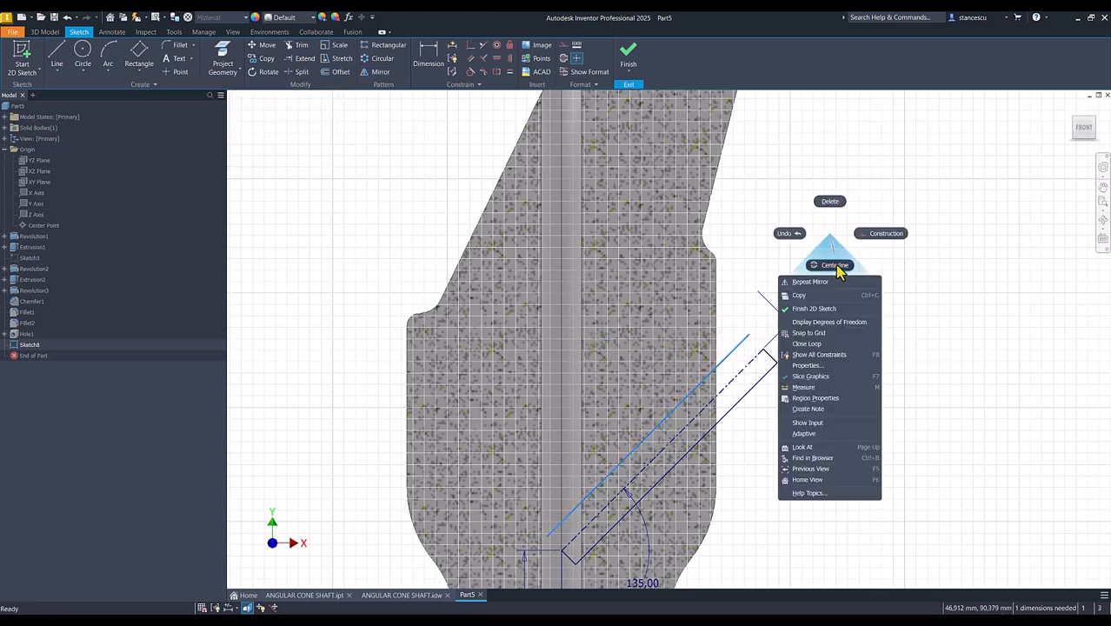
click(883, 243)
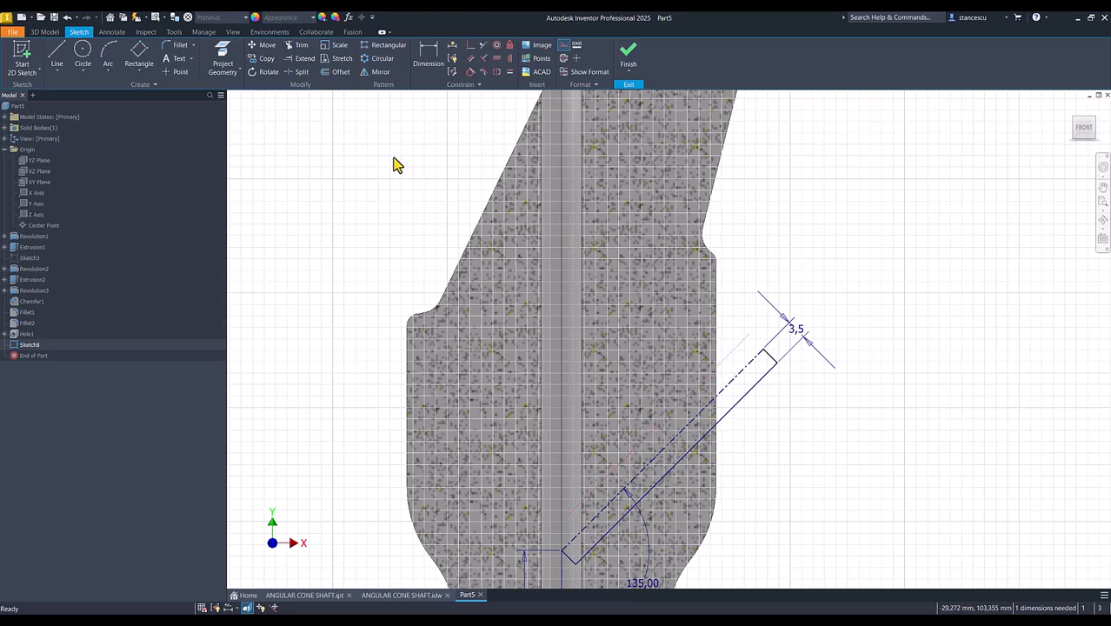
- Project the cylindrical body's side edge into the sketch and constrain a point to its crossing with the dotted construction line
click(223, 59)
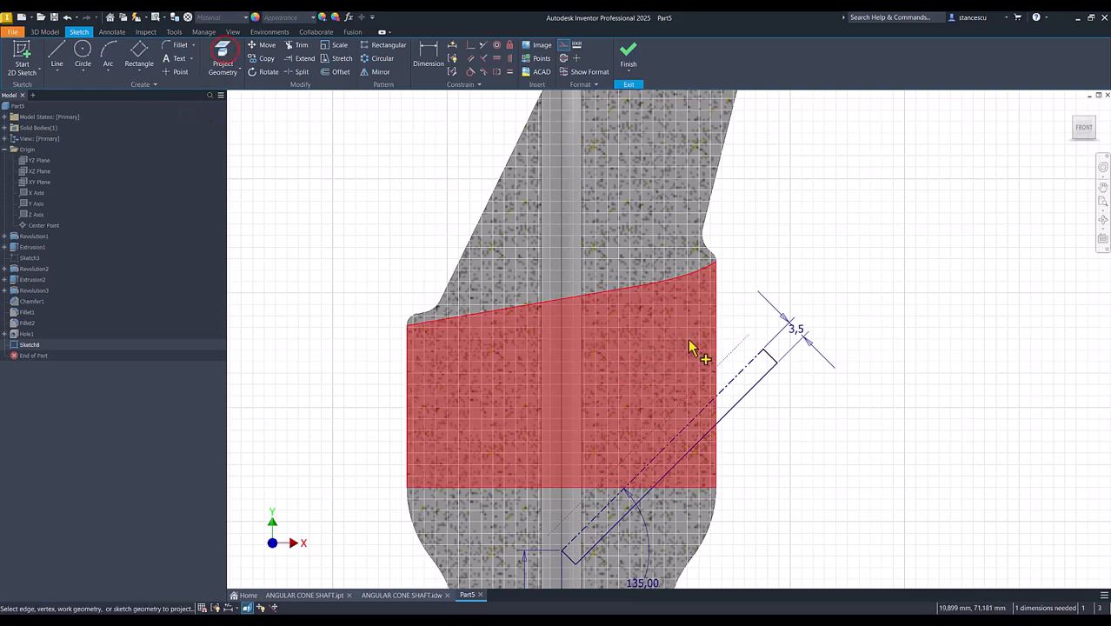
click(717, 345)
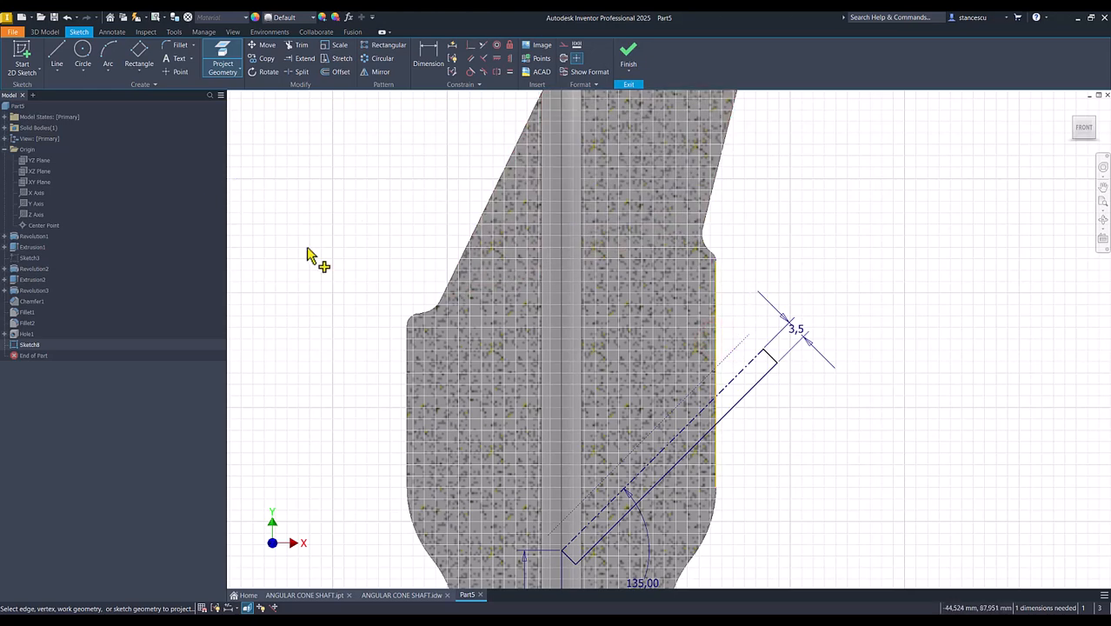
click(172, 71)
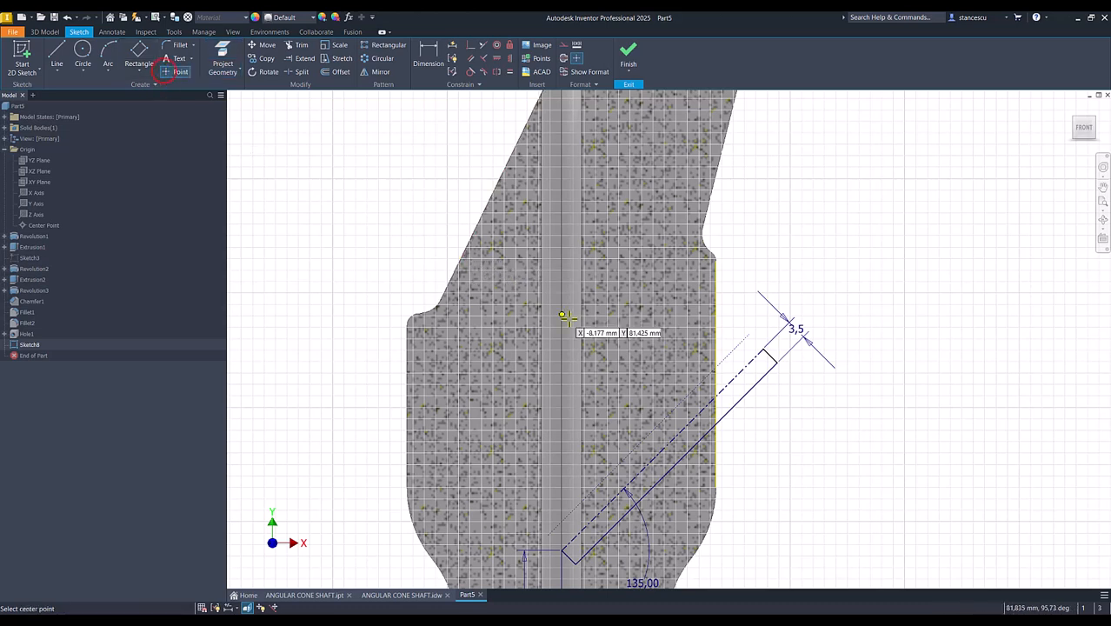
click(734, 348)
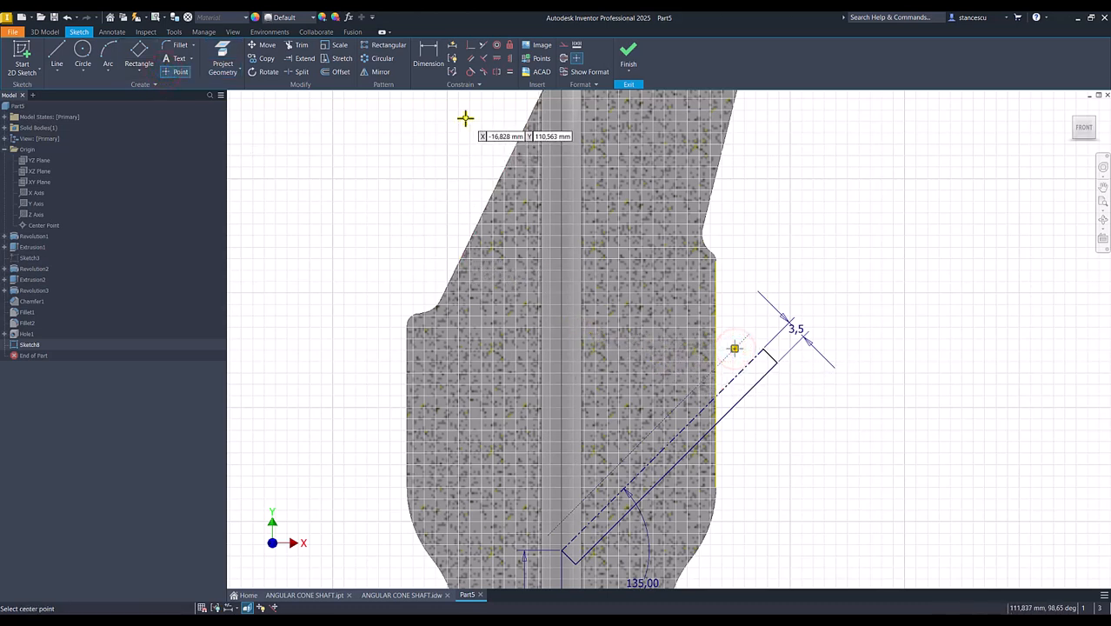
click(471, 46)
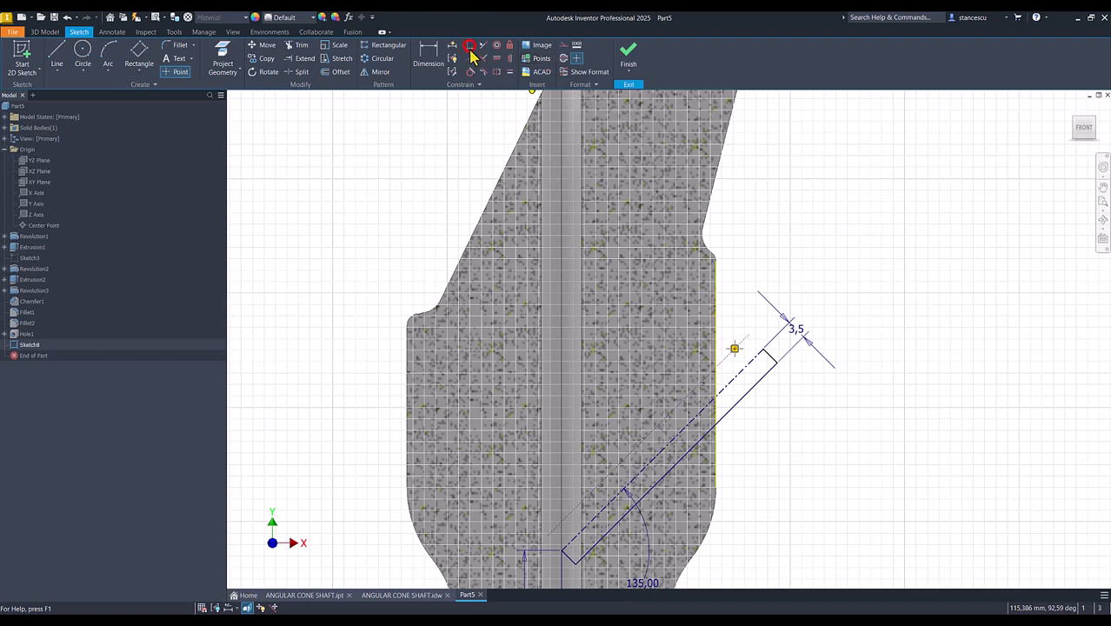
click(735, 350)
click(718, 362)
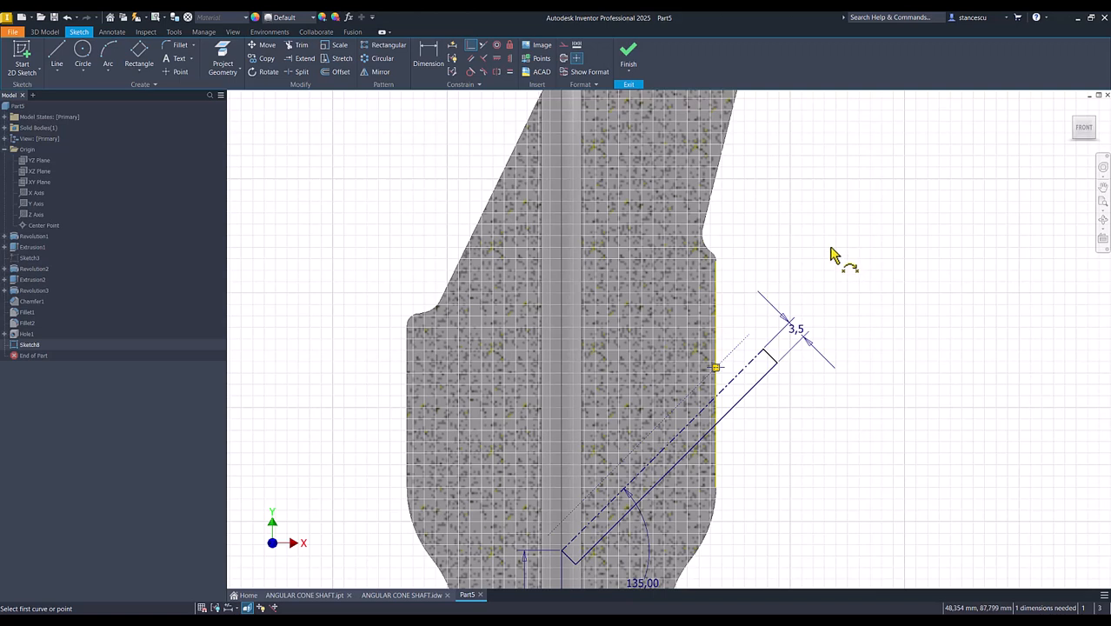
- Make the angled rectangle's short outer end line coincident with the point on the projected edge, and finish the sketch
click(471, 46)
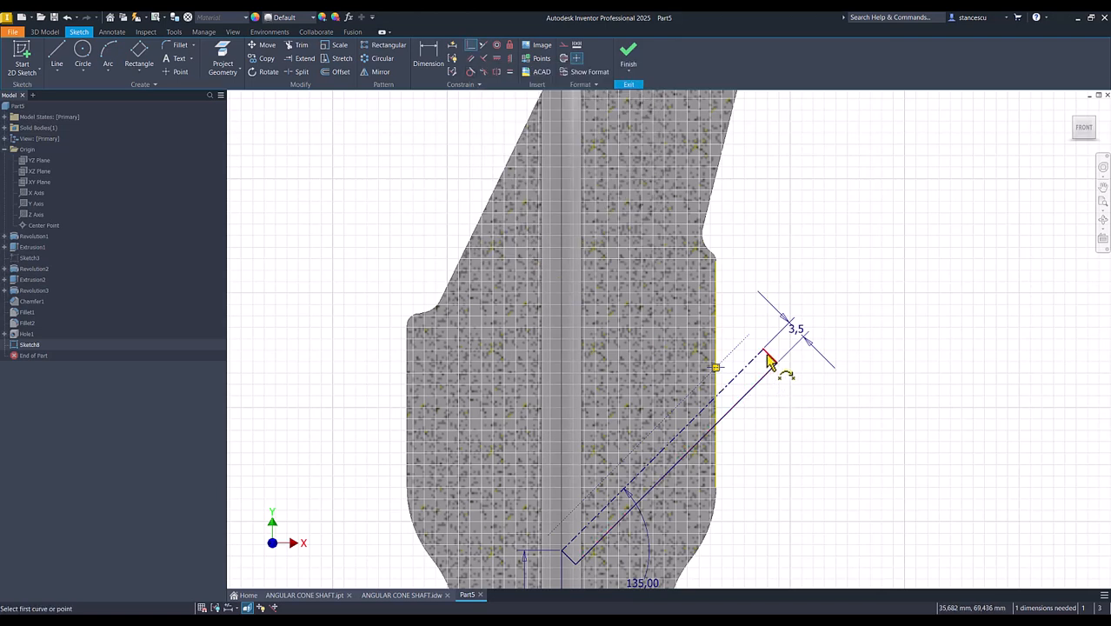
click(765, 353)
click(715, 367)
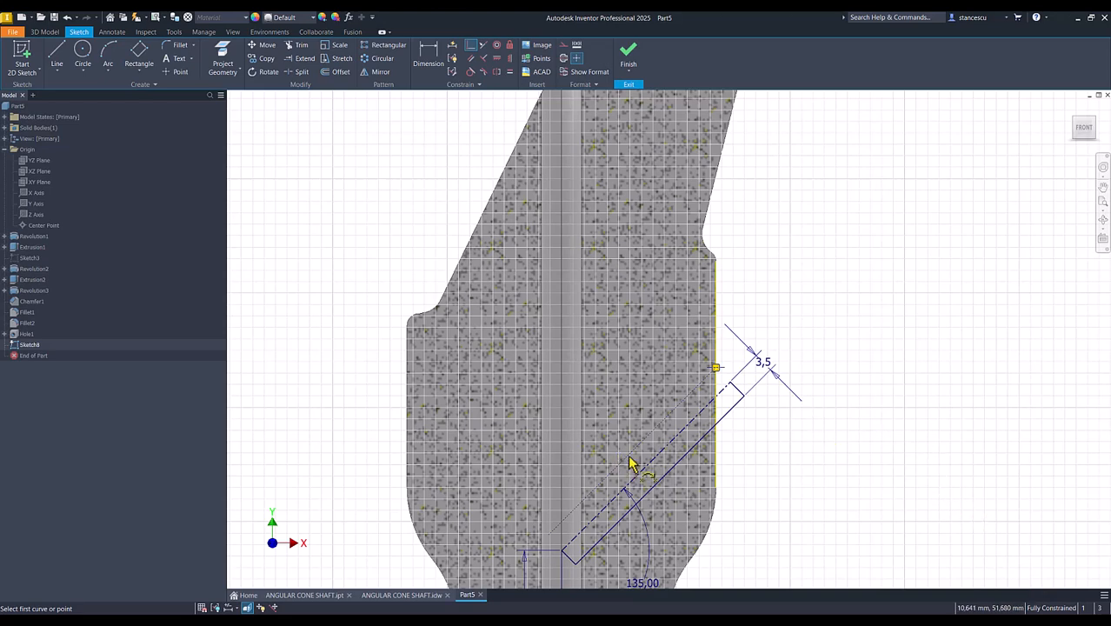
click(627, 52)
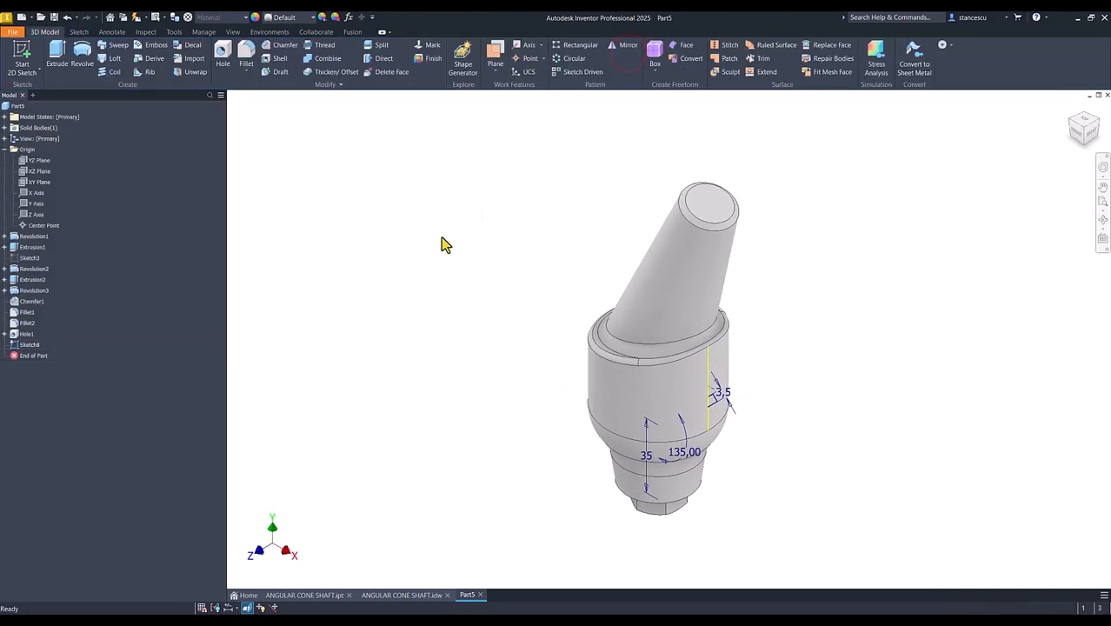
- Revolve both parts of the angled rectangle 360° about the angled centerline
click(87, 65)
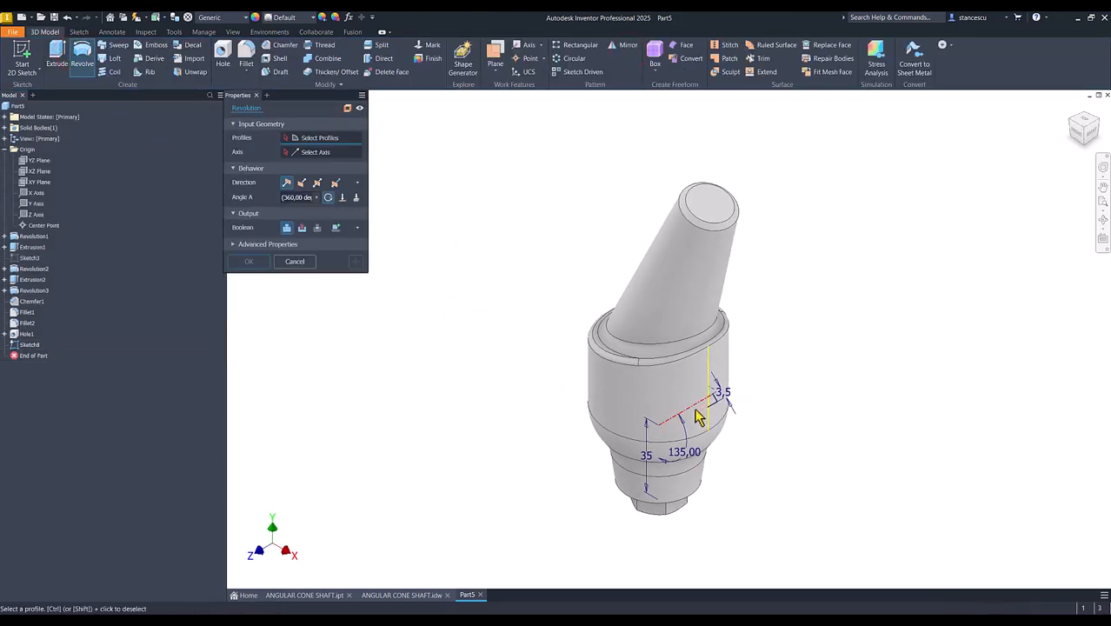
click(700, 413)
click(712, 396)
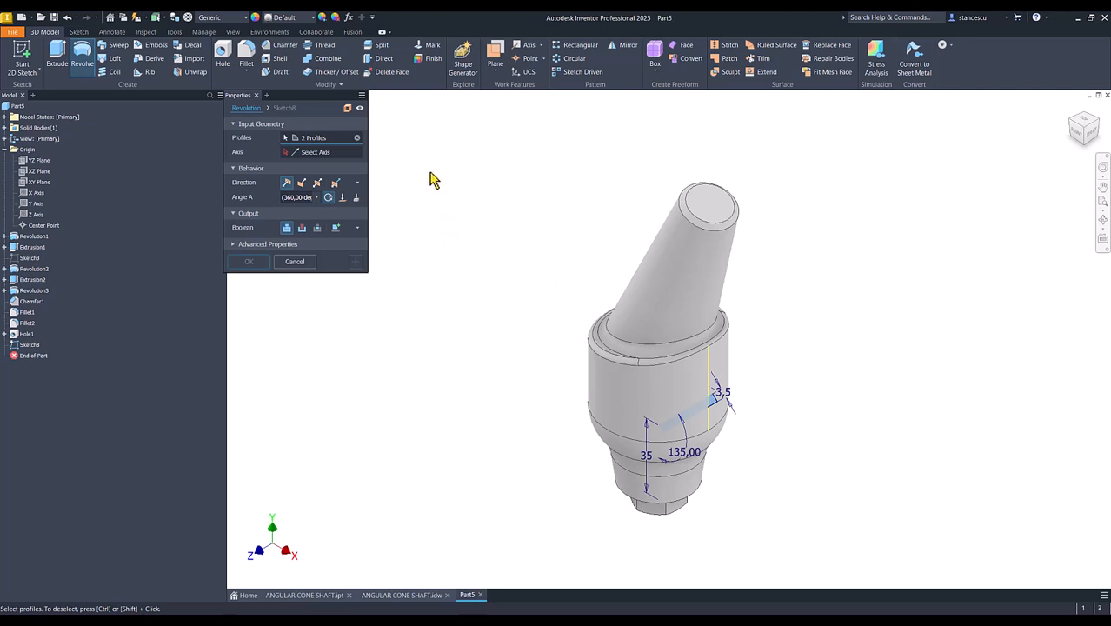
click(311, 154)
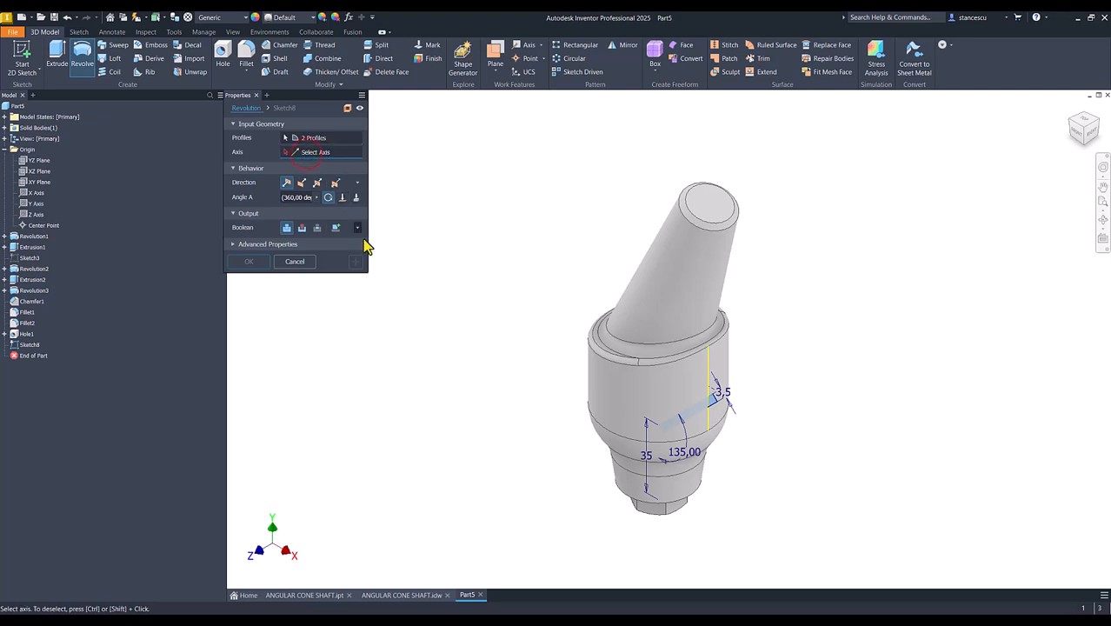
click(700, 402)
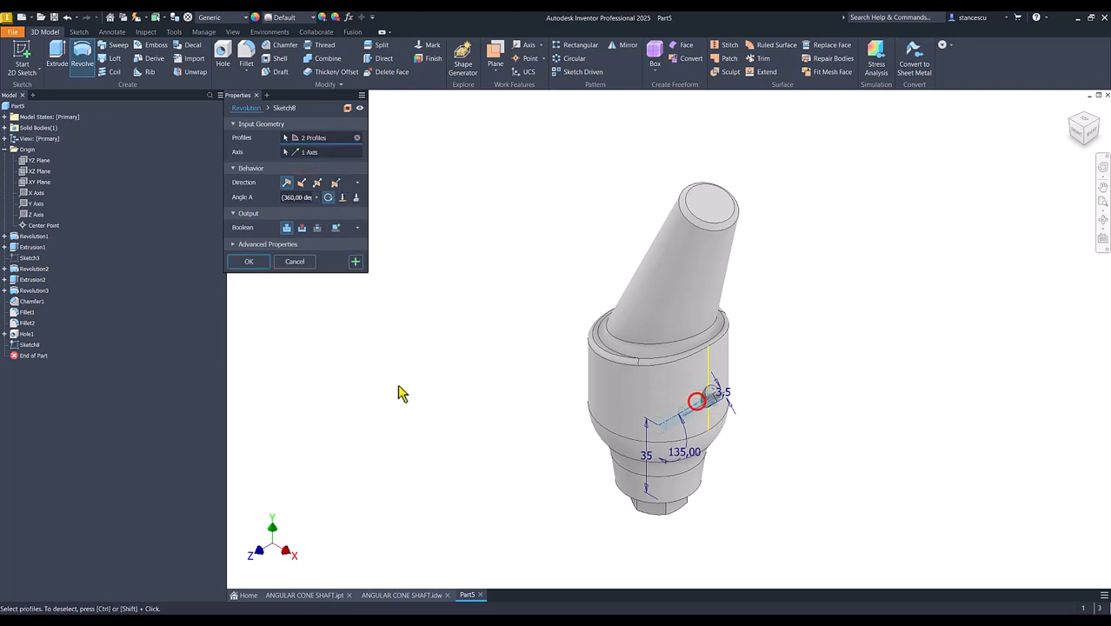
click(249, 263)
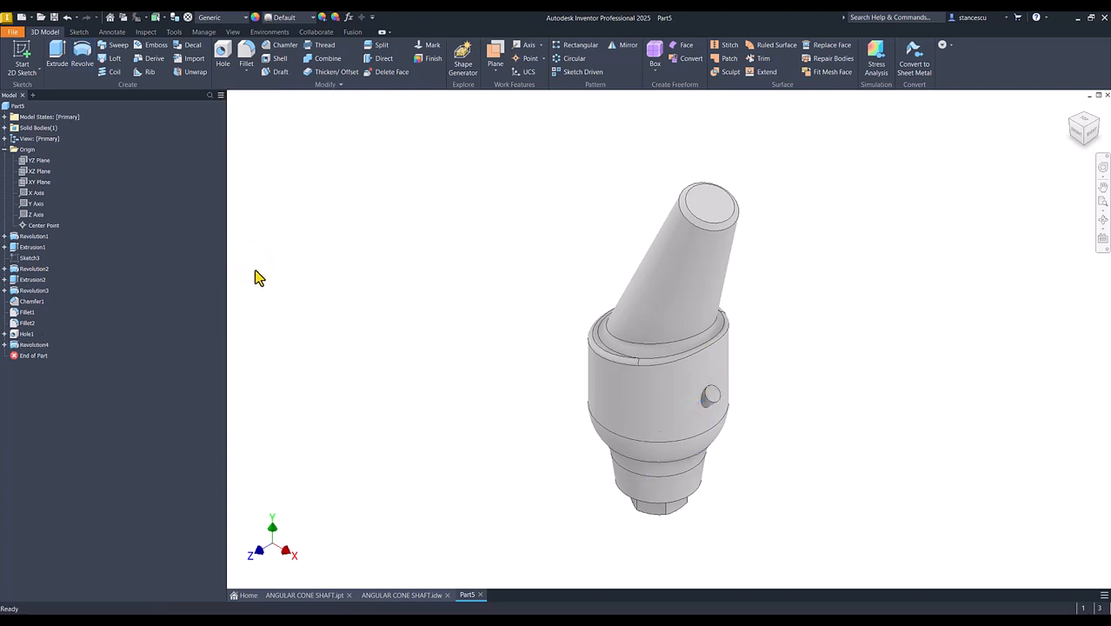
- Change the angled revolution's Boolean output to Cut so that it forms a side hole
double_click(21, 345)
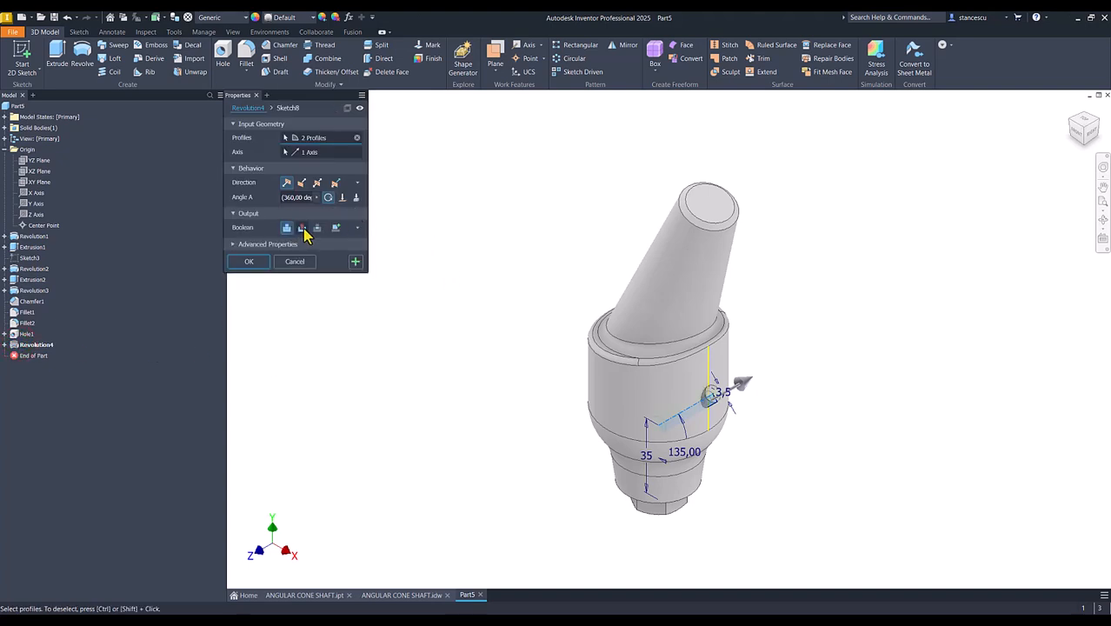
click(302, 228)
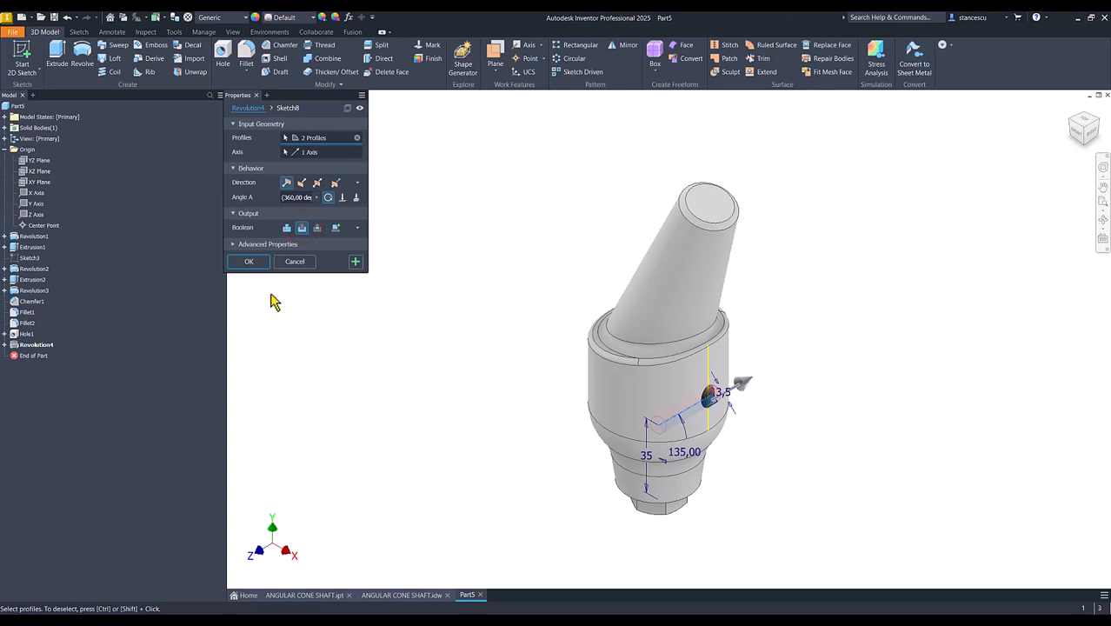
click(257, 264)
click(376, 285)
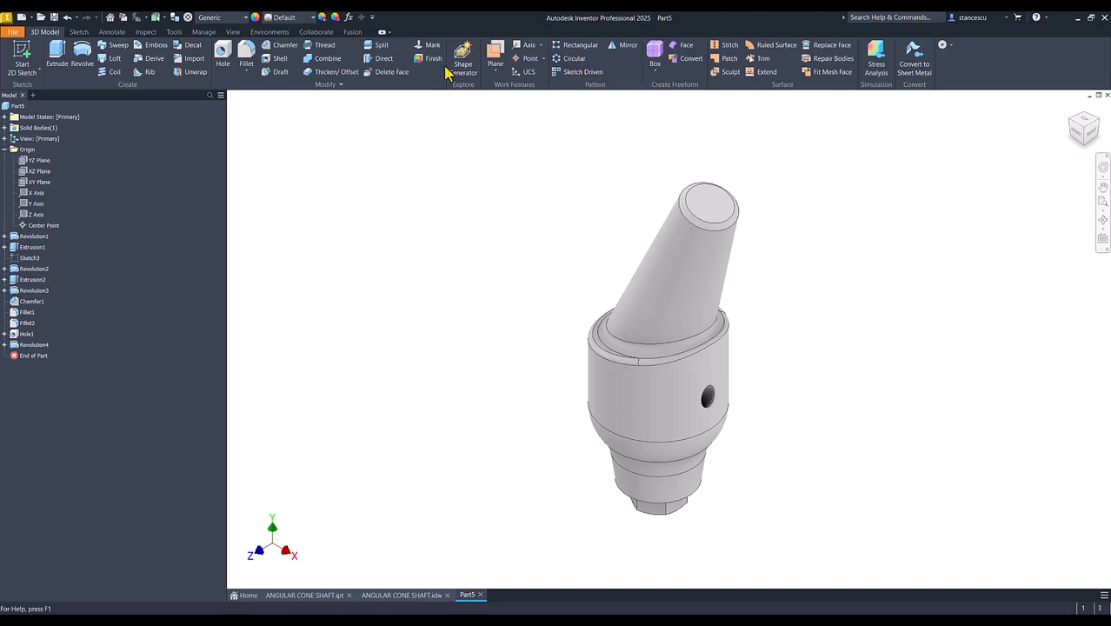
- Create a circular pattern of the angled side hole with 3 occurrences over 360° about the cylindrical body's axis
click(571, 59)
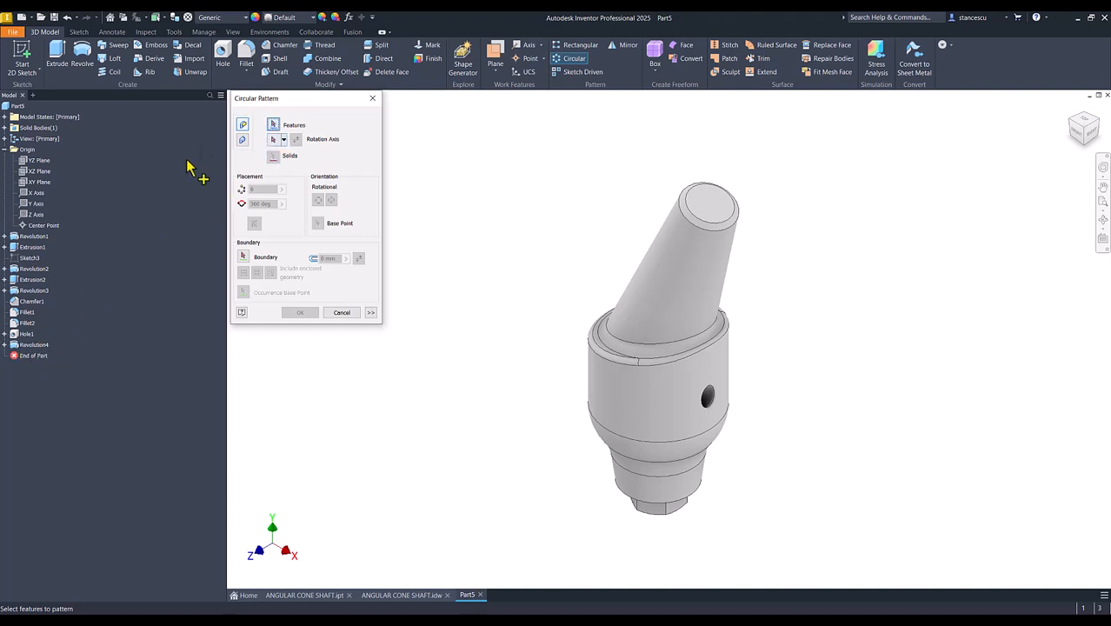
click(20, 345)
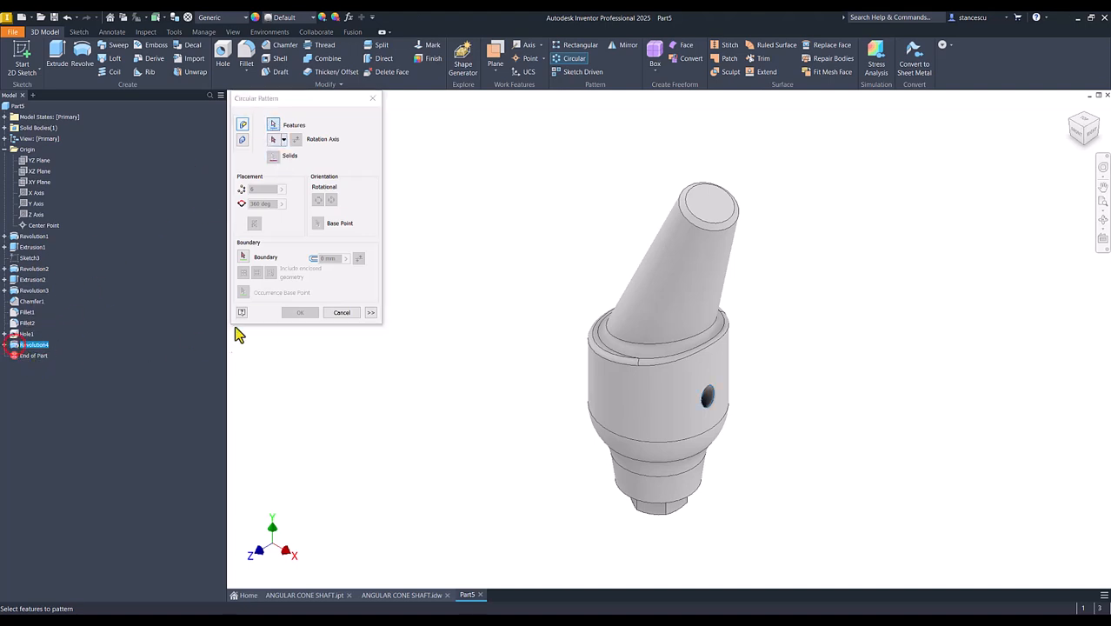
click(273, 140)
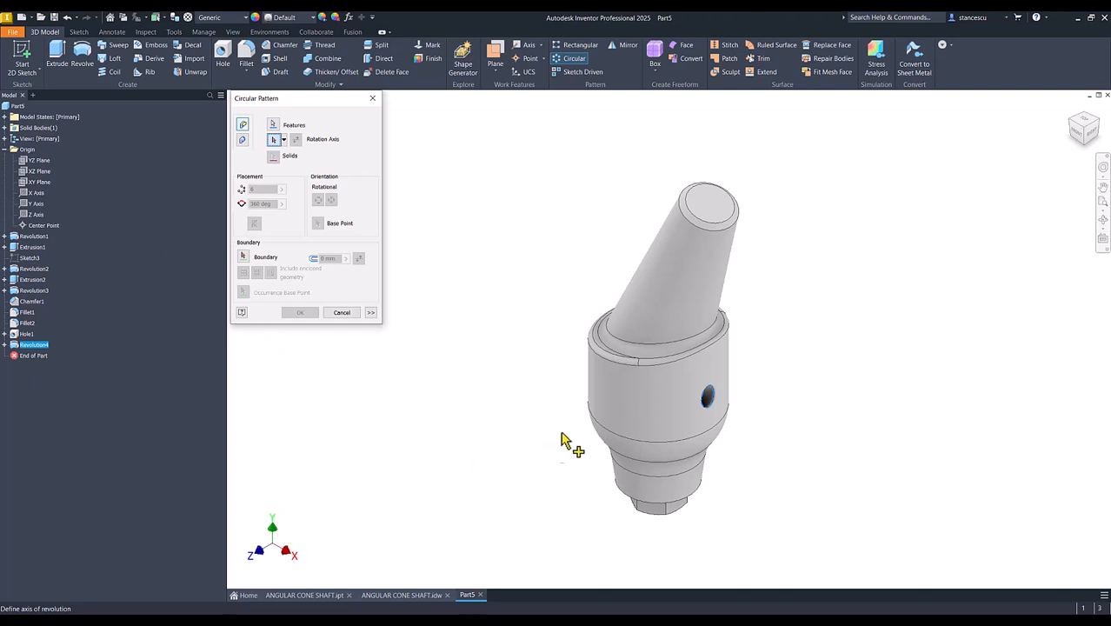
click(619, 408)
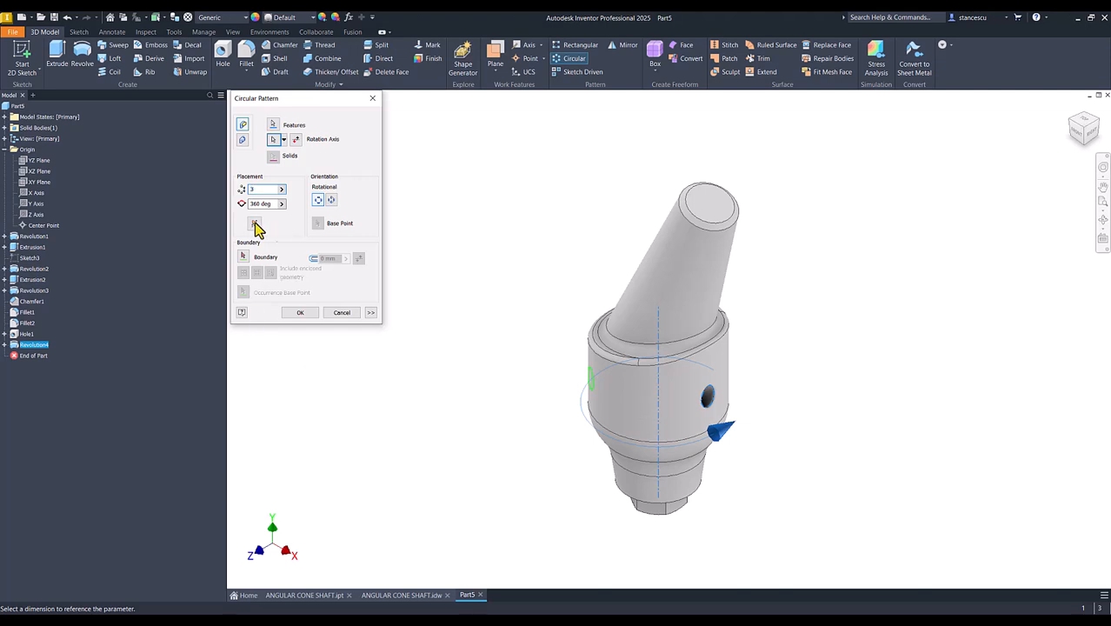
click(311, 314)
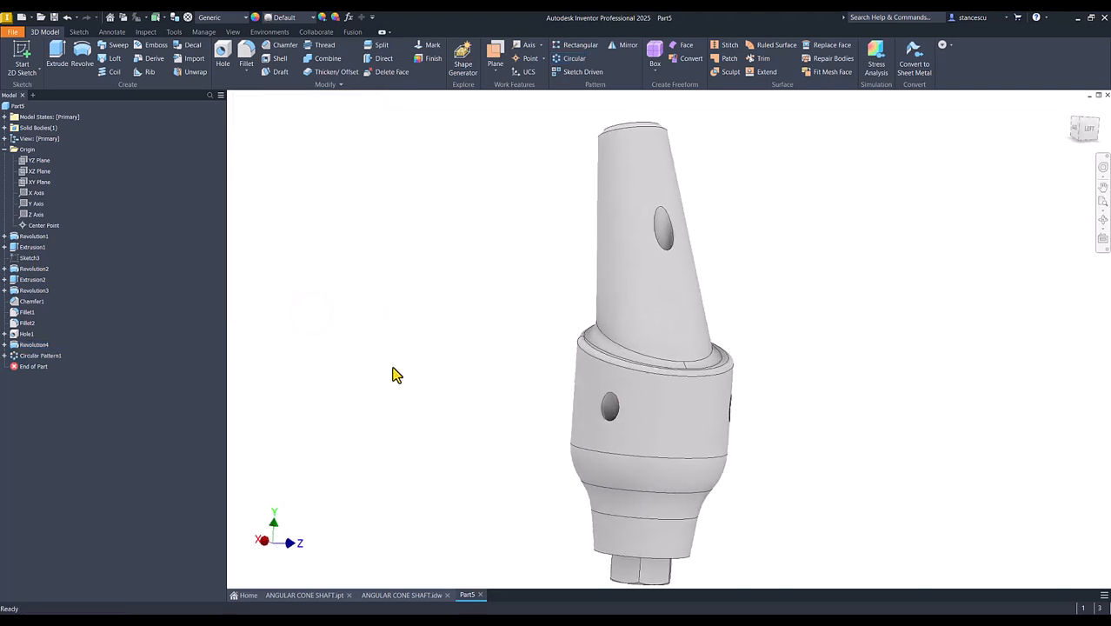
key(F6)
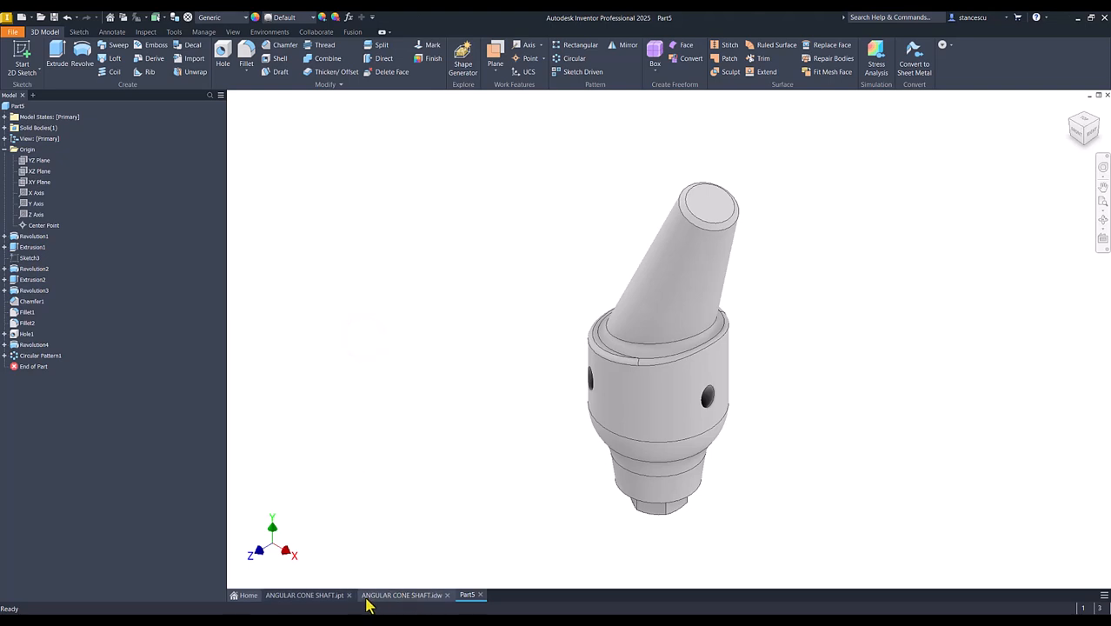
click(453, 506)
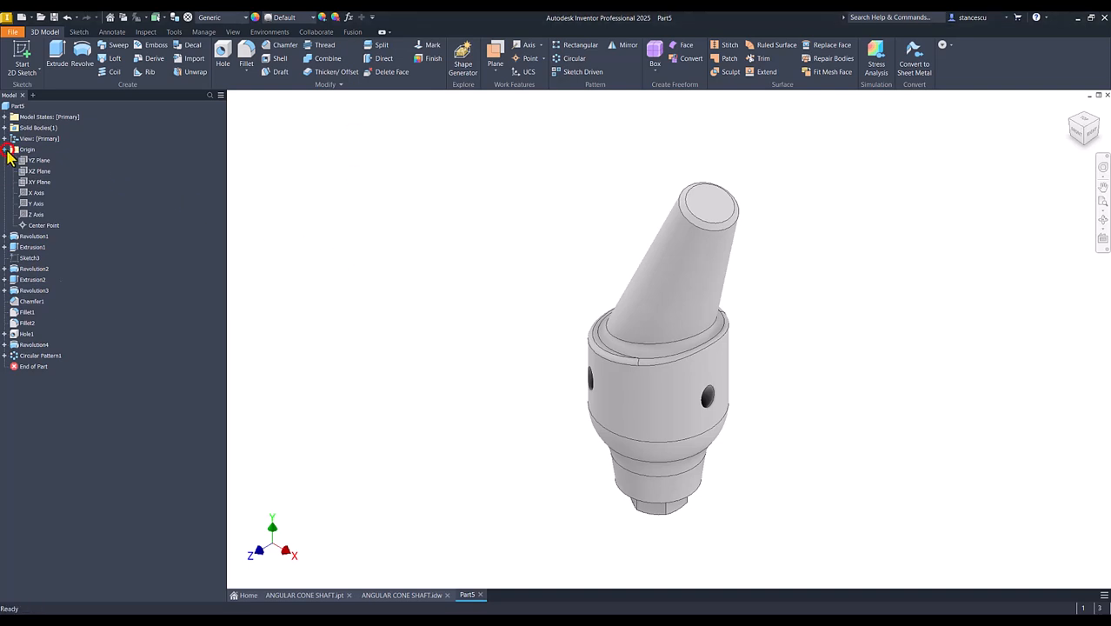
- Update the physical properties in the part's iProperties and copy the calculated volume value
click(5, 150)
click(11, 107)
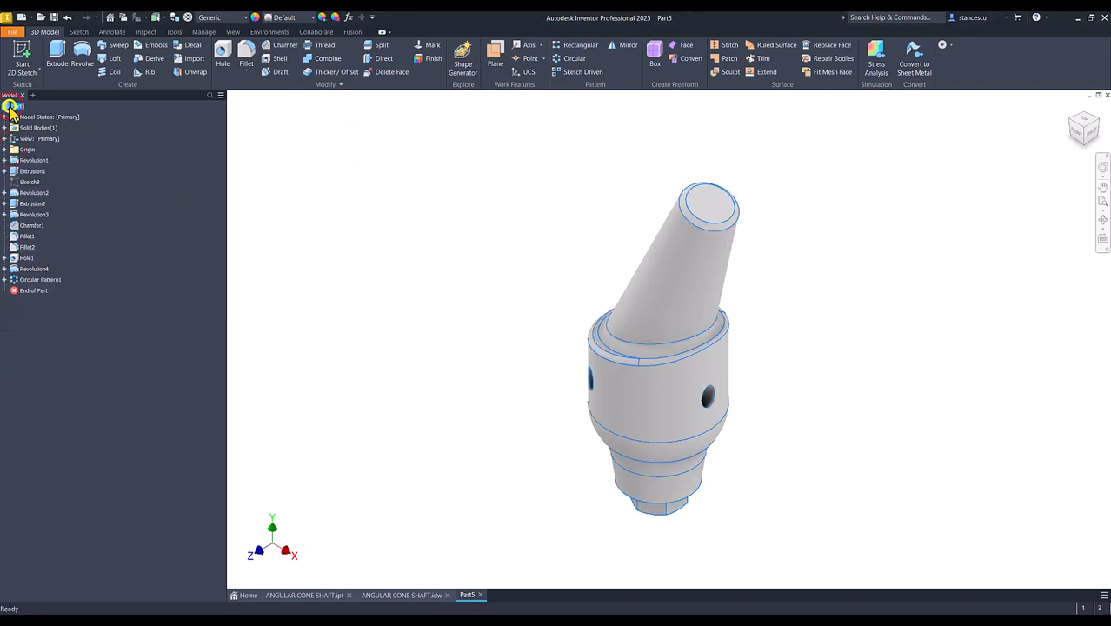
right_click(11, 107)
click(34, 263)
click(586, 167)
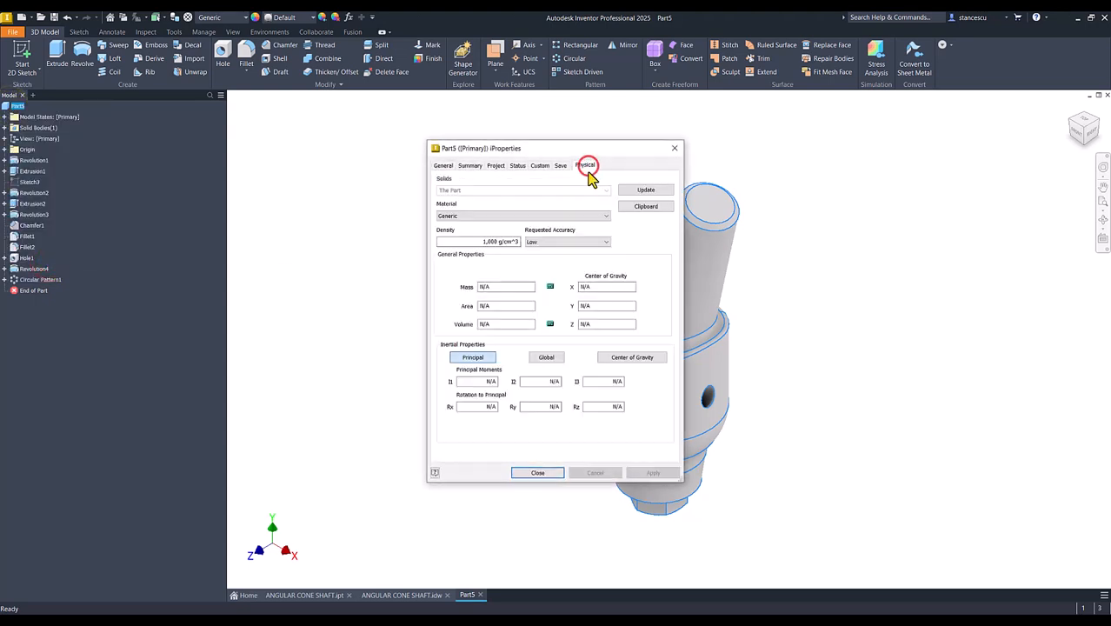
click(633, 188)
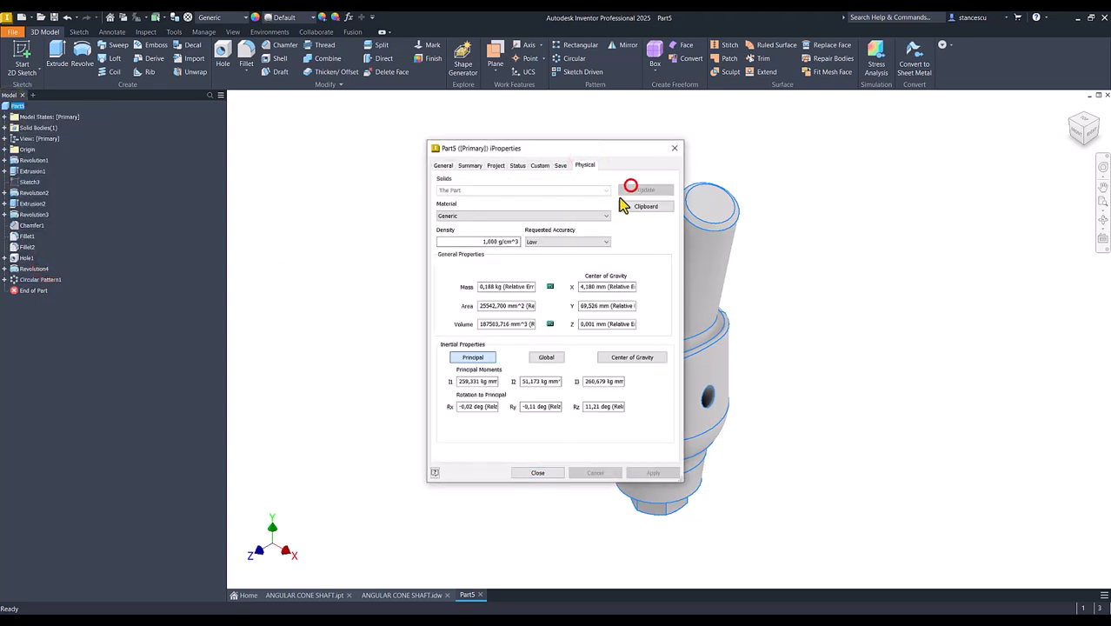
double_click(526, 324)
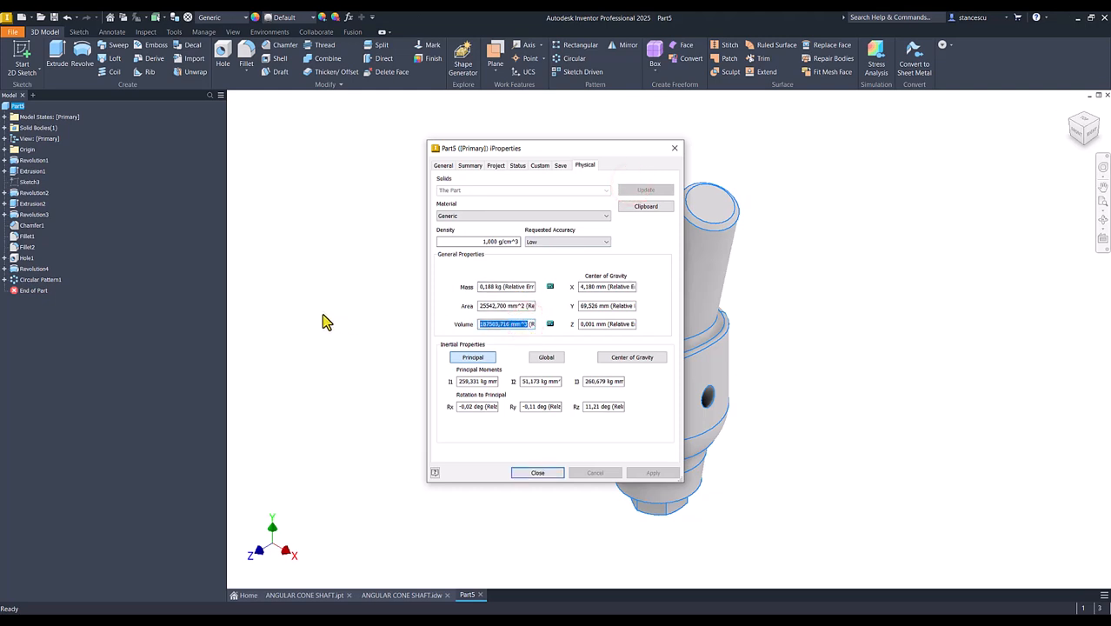
key(ctrl+c)
click(526, 473)
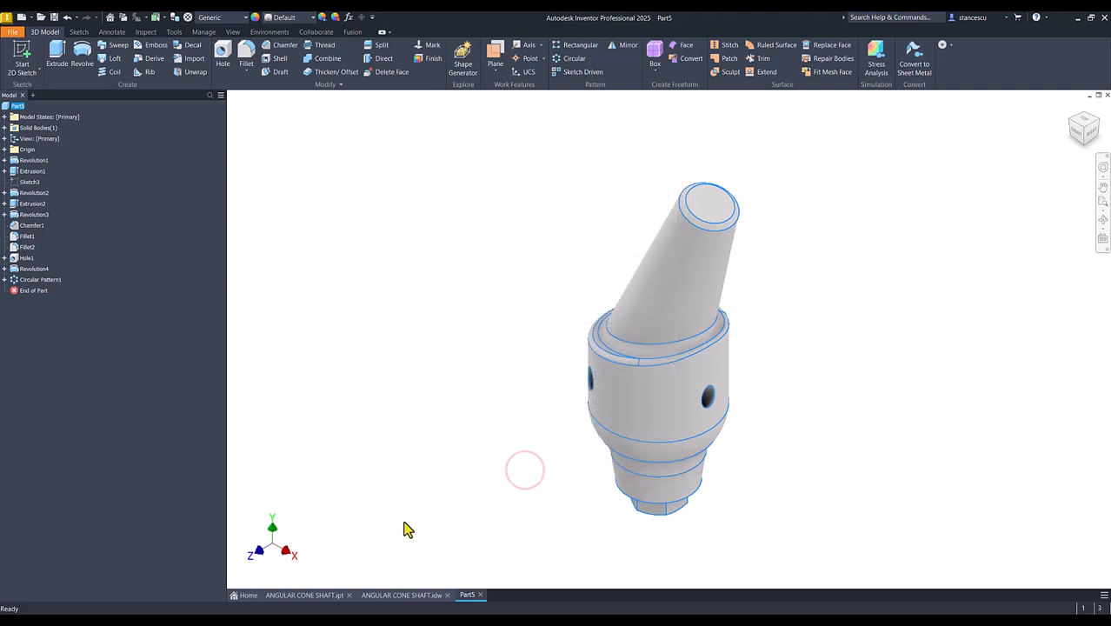
- Replace the volume in the ANGULAR CONE SHAFT.idw note with the copied 187503,716 mm^3, and return to the Part5 model
click(403, 595)
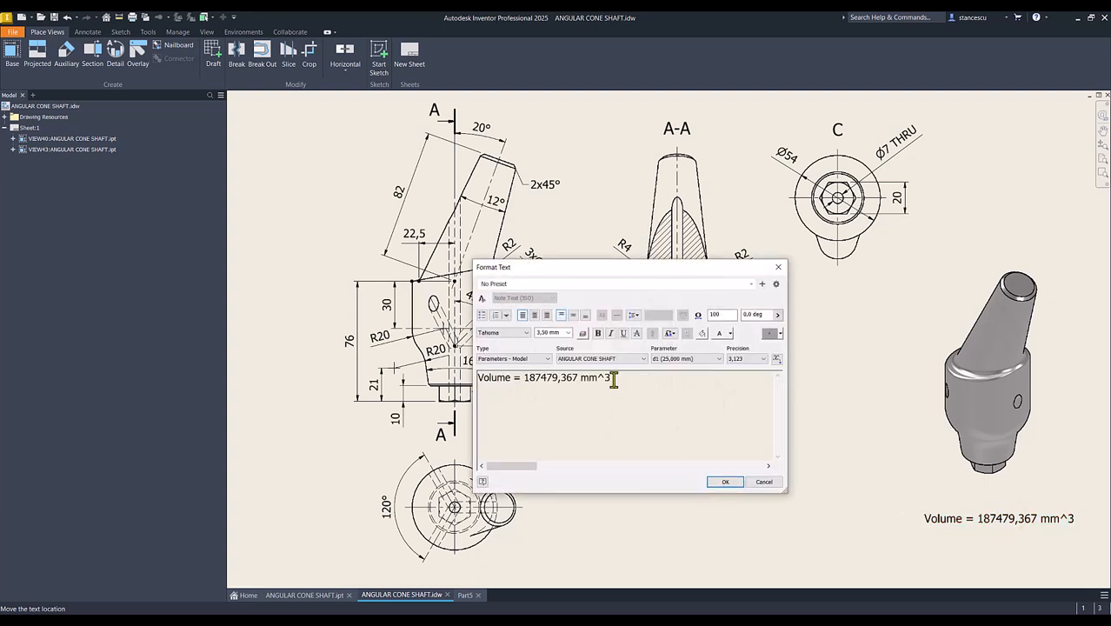
click(619, 378)
key(Return)
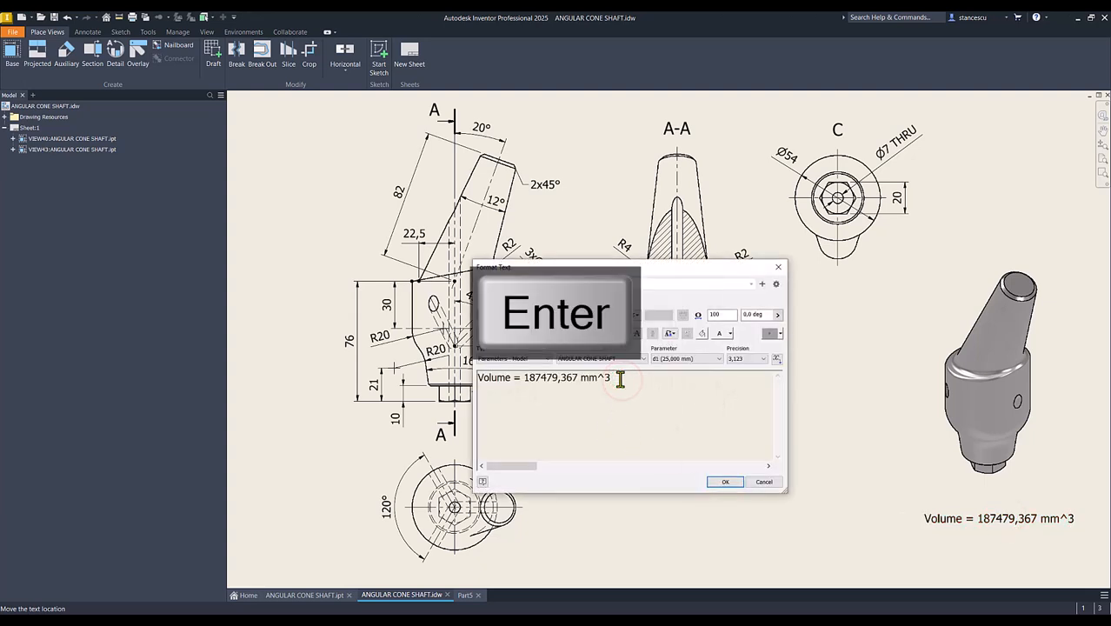
key(ctrl+v)
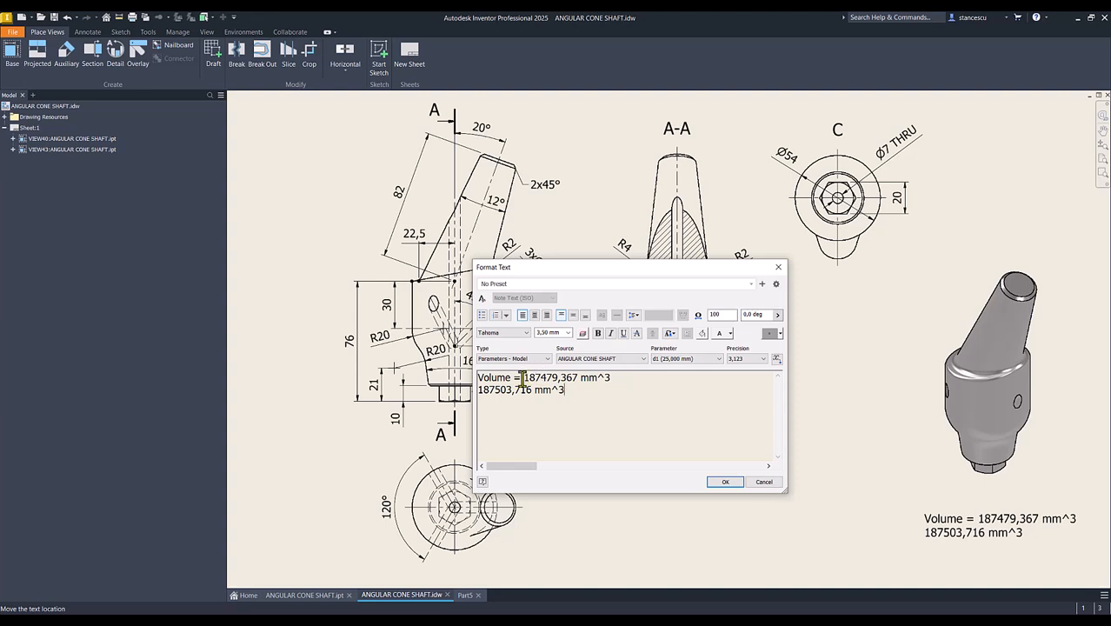
drag(524, 377, 629, 384)
key(Delete)
key(Delete)
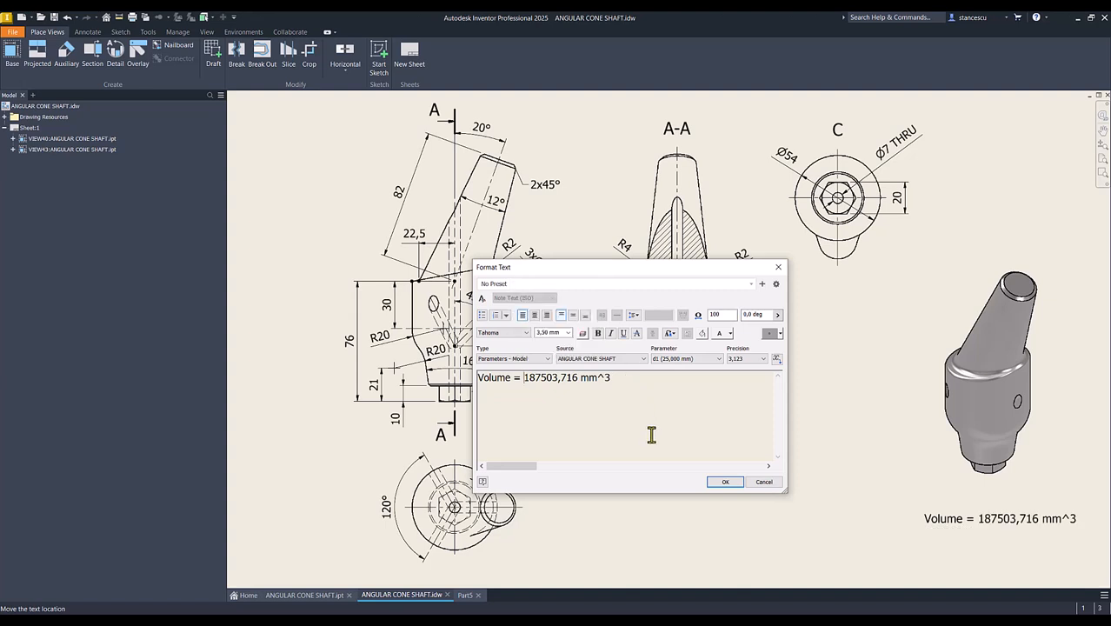
click(725, 482)
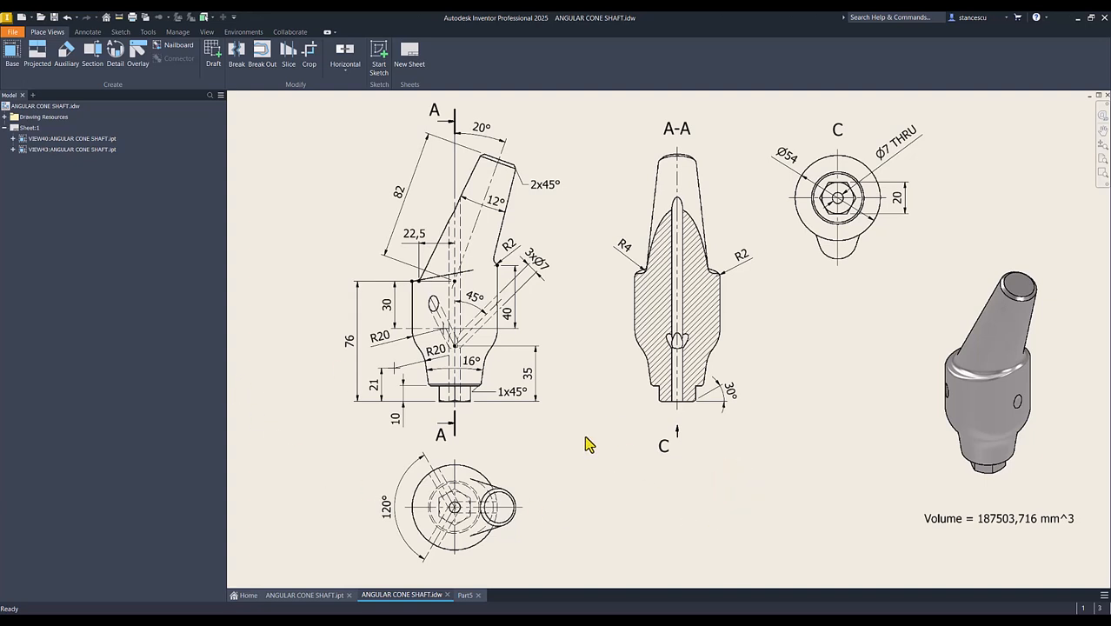
click(466, 595)
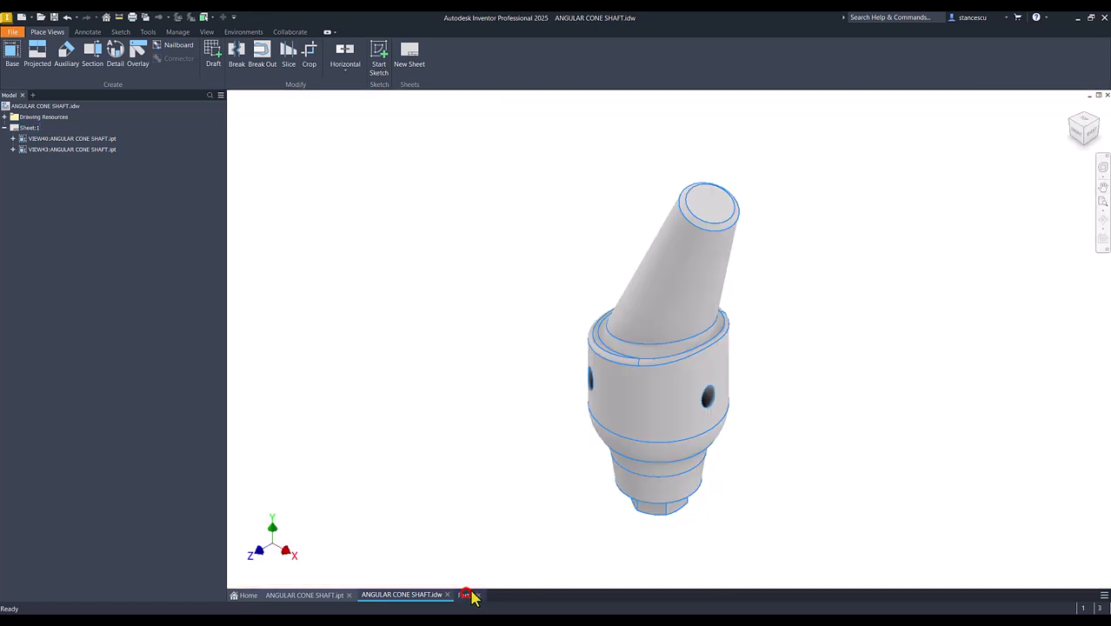
- Assign the Steel, Carbon material to the Part5 shaft model
click(790, 382)
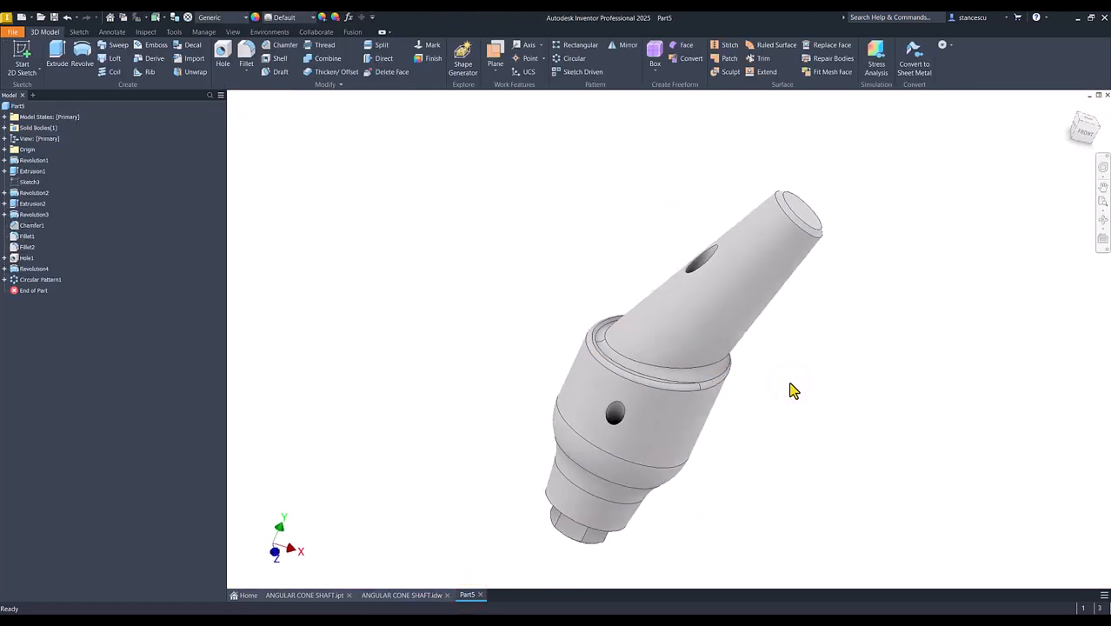
key(F6)
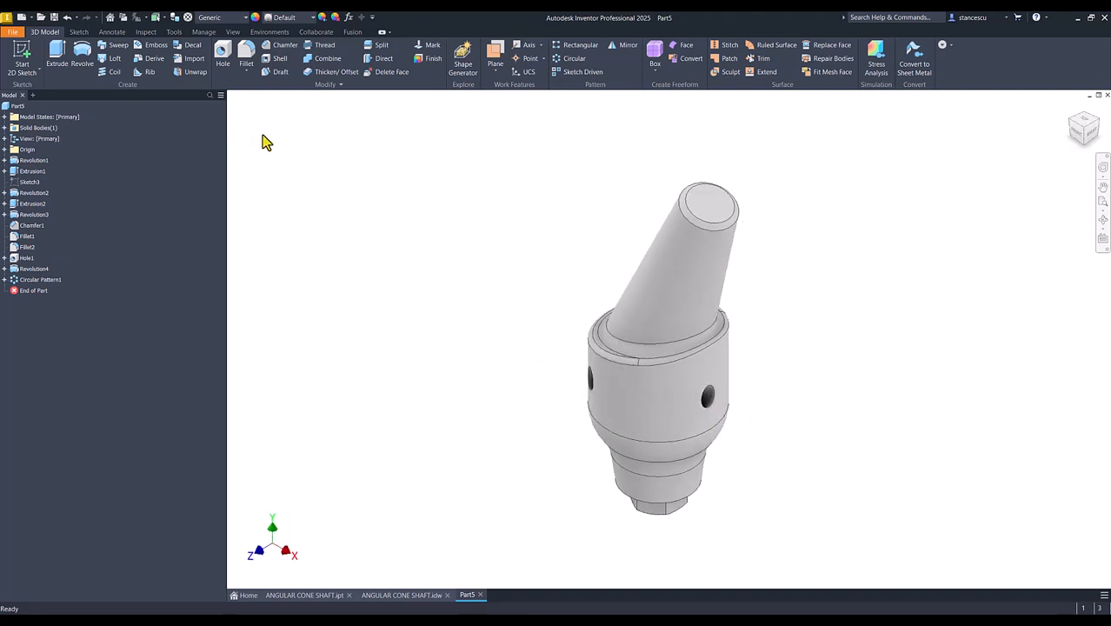
click(219, 17)
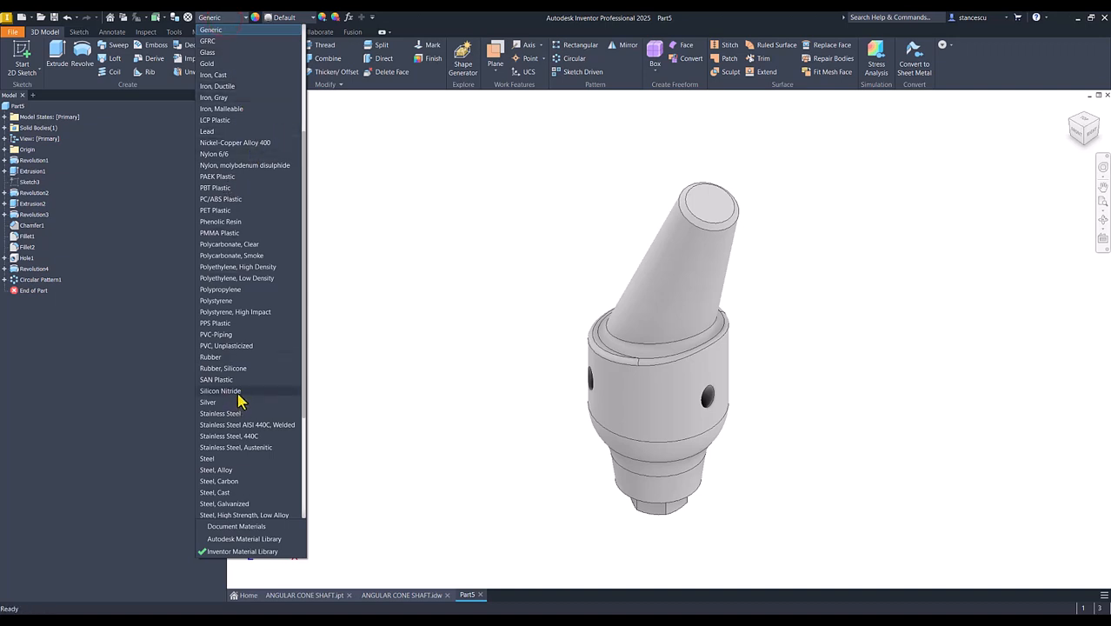
click(218, 481)
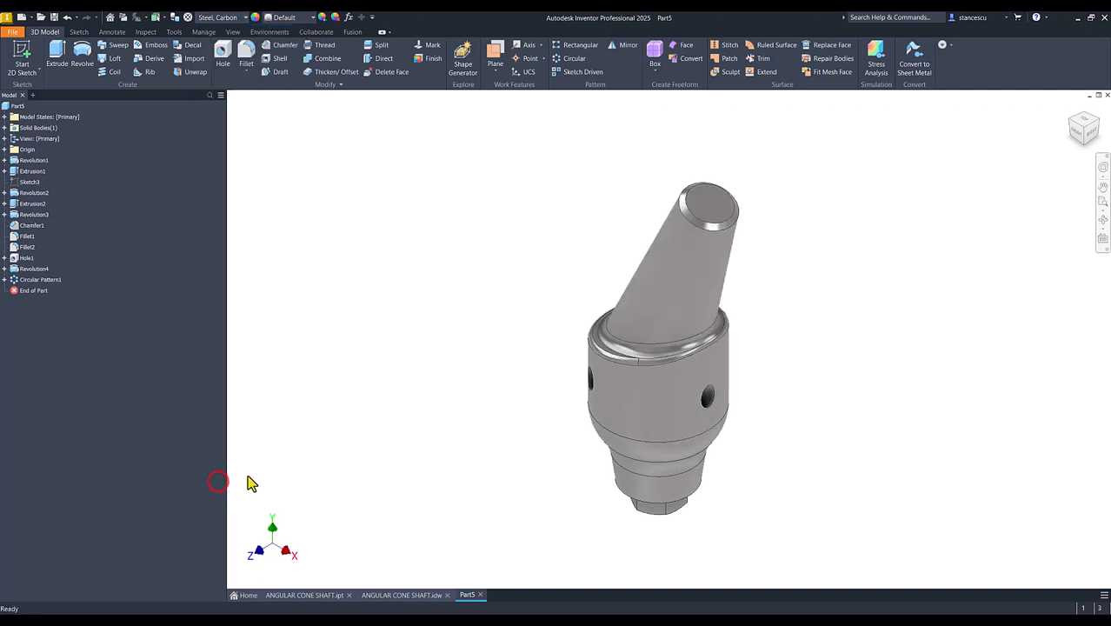
- Set the Part5 model's visual style to Shaded so that it displays without edges
click(233, 32)
click(199, 51)
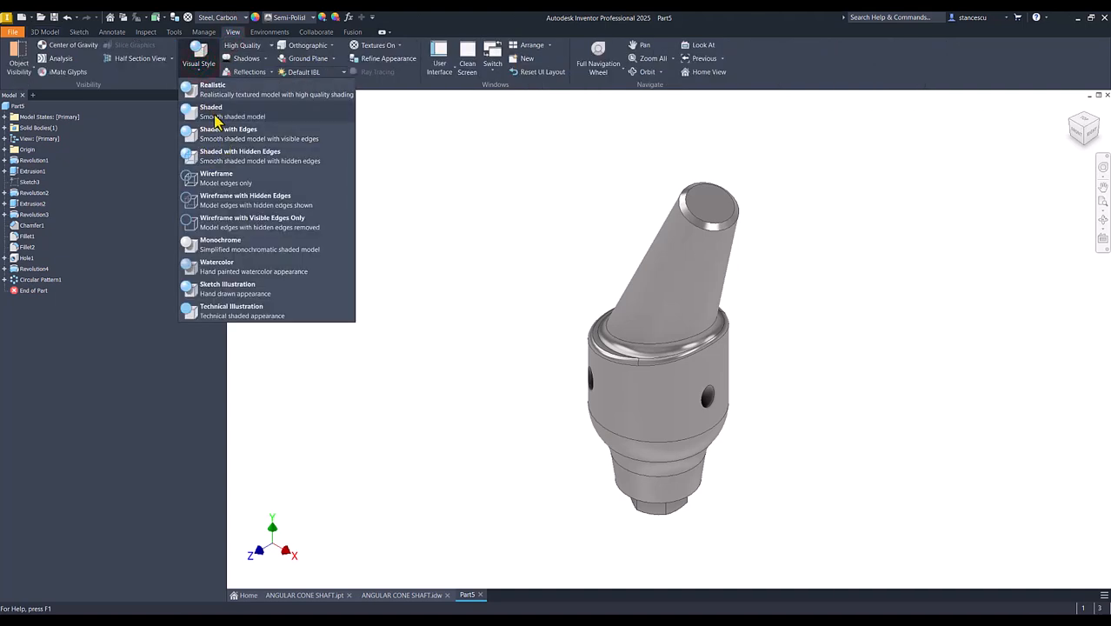
click(212, 113)
click(417, 214)
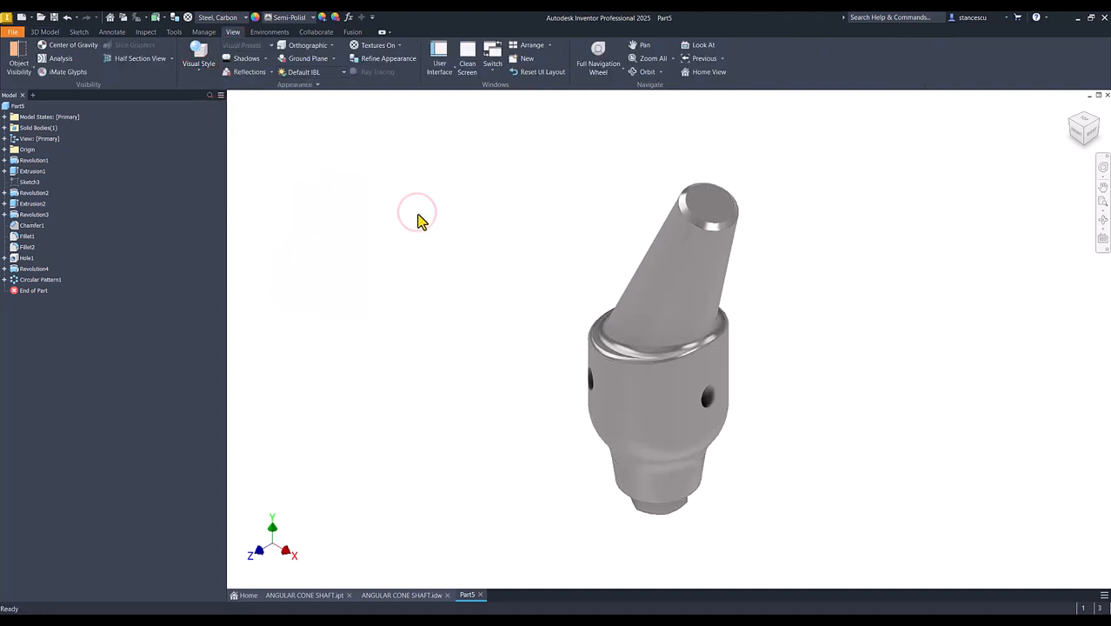
key(F6)
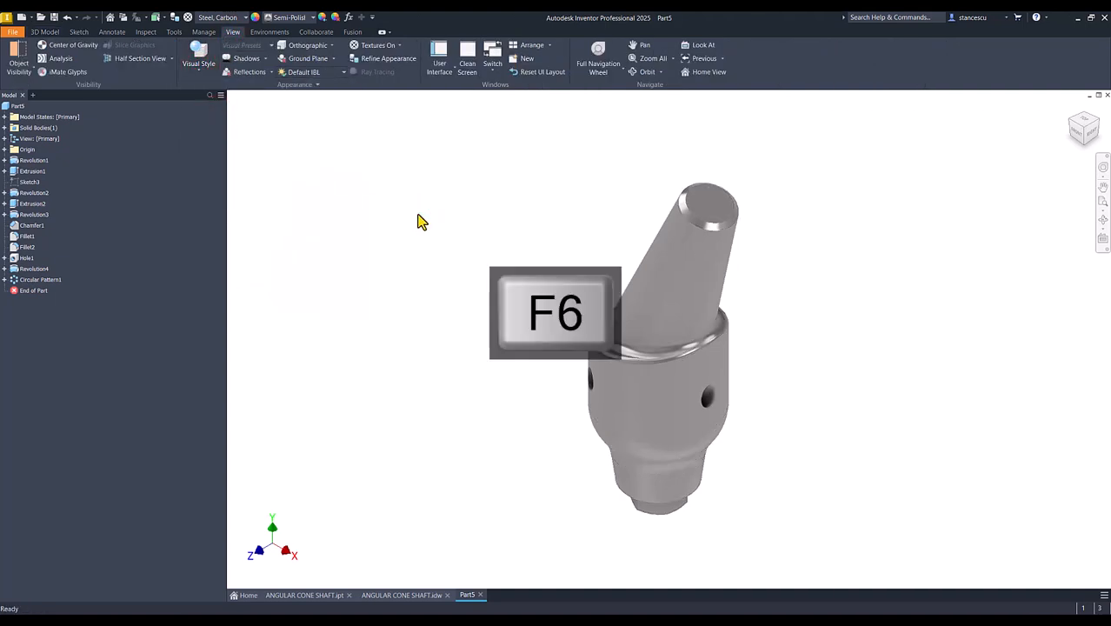
- Compare the Part5 model with the original ANGULAR CONE SHAFT.ipt by alternating between the two documents, ending on Part5
click(315, 596)
click(467, 594)
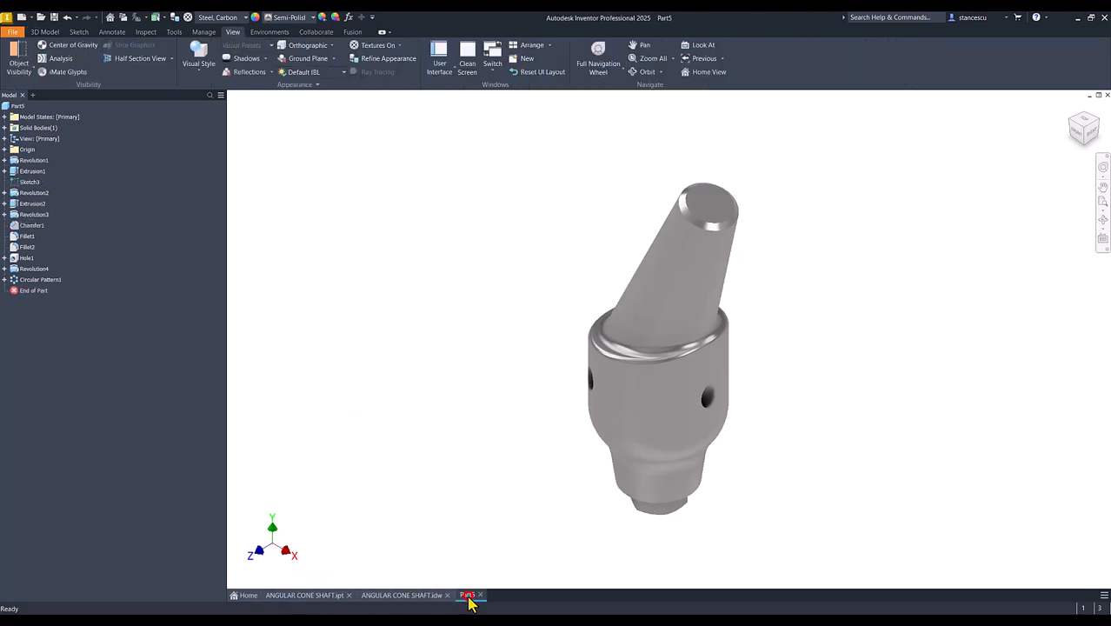
click(298, 596)
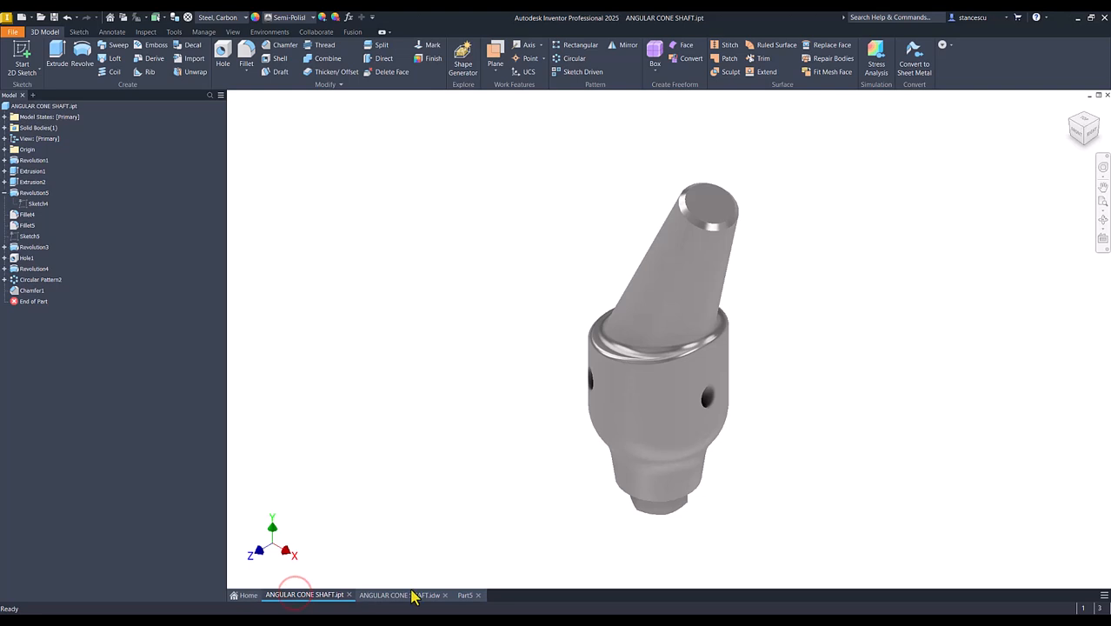
click(465, 596)
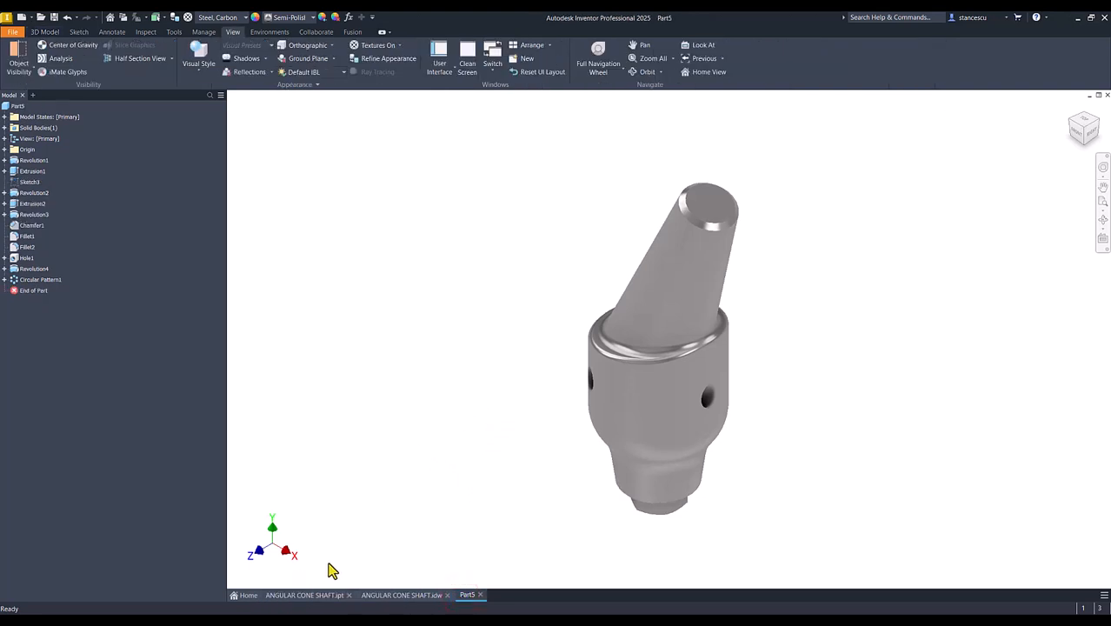
click(322, 596)
click(481, 408)
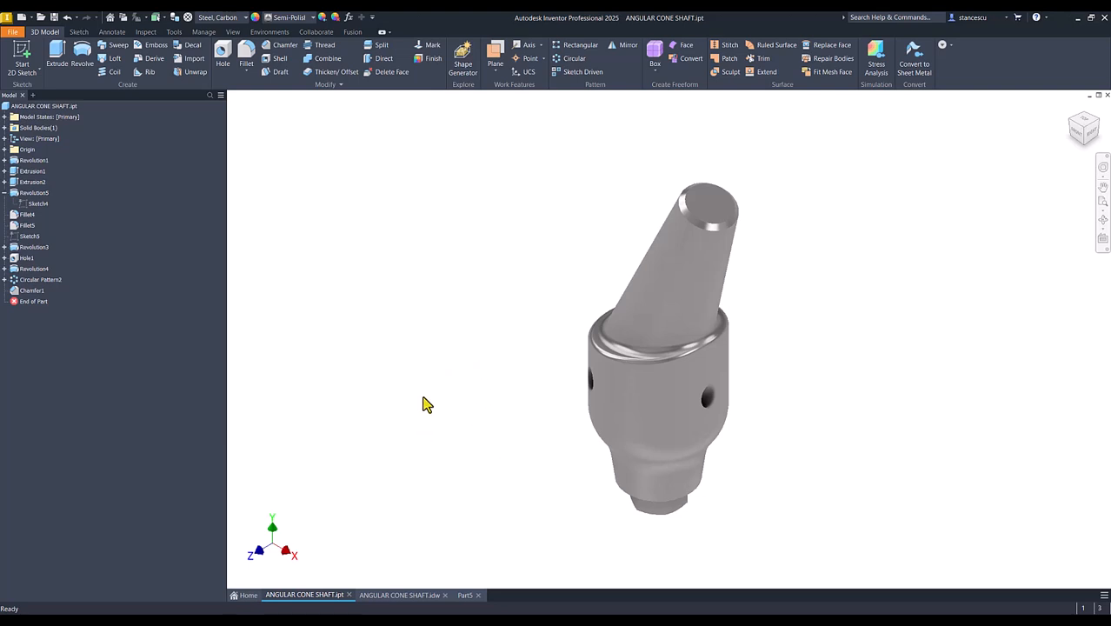
click(465, 596)
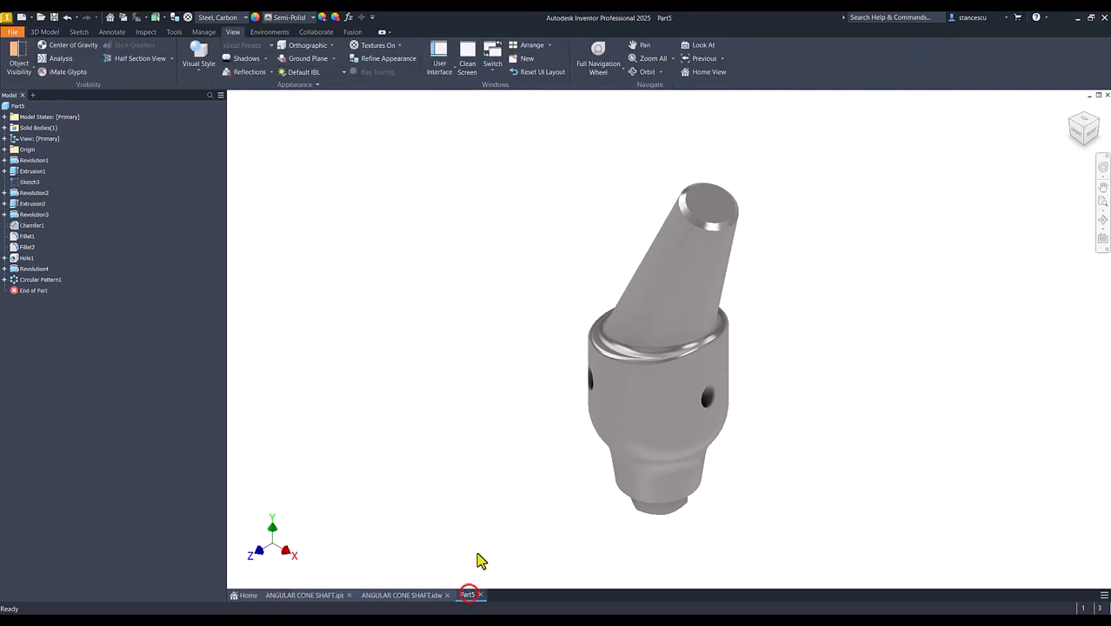